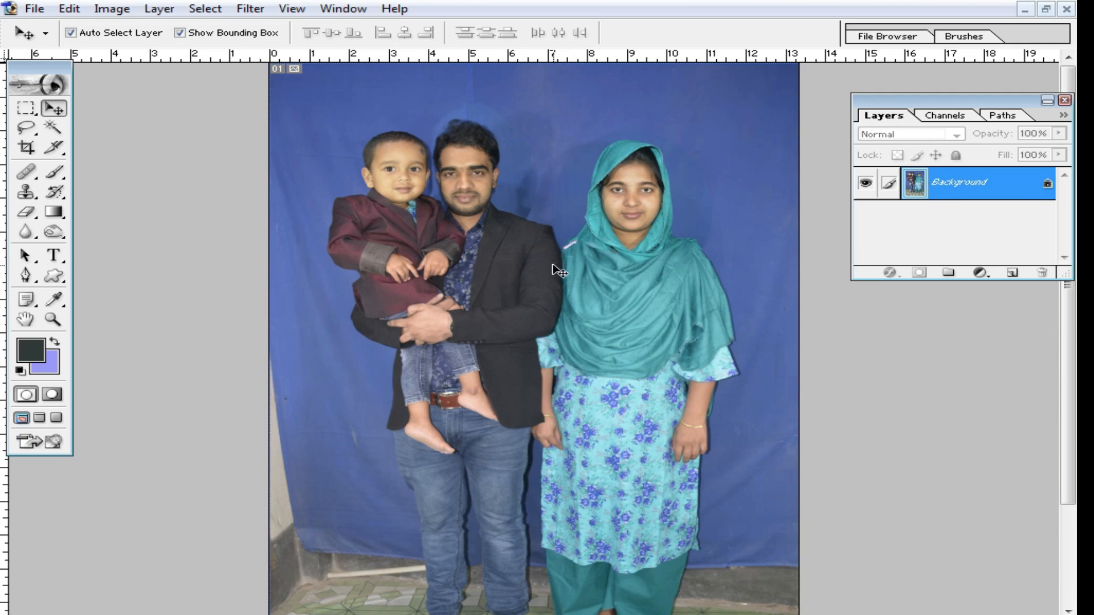
Duplicate the background layer and brighten the copy with a Curves midpoint at input 119 and output 132.
{"action": "left_click", "coordinate": [550, 254], "text": "ctrl"}
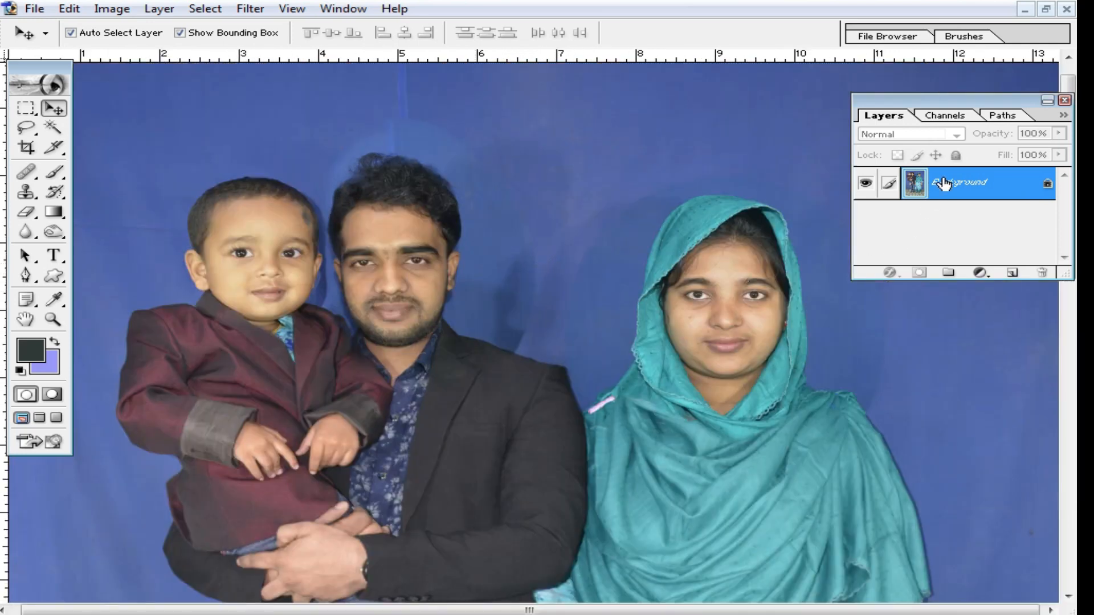
{"action": "scroll", "coordinate": [943, 188], "scroll_direction": "down", "scroll_amount": 3}
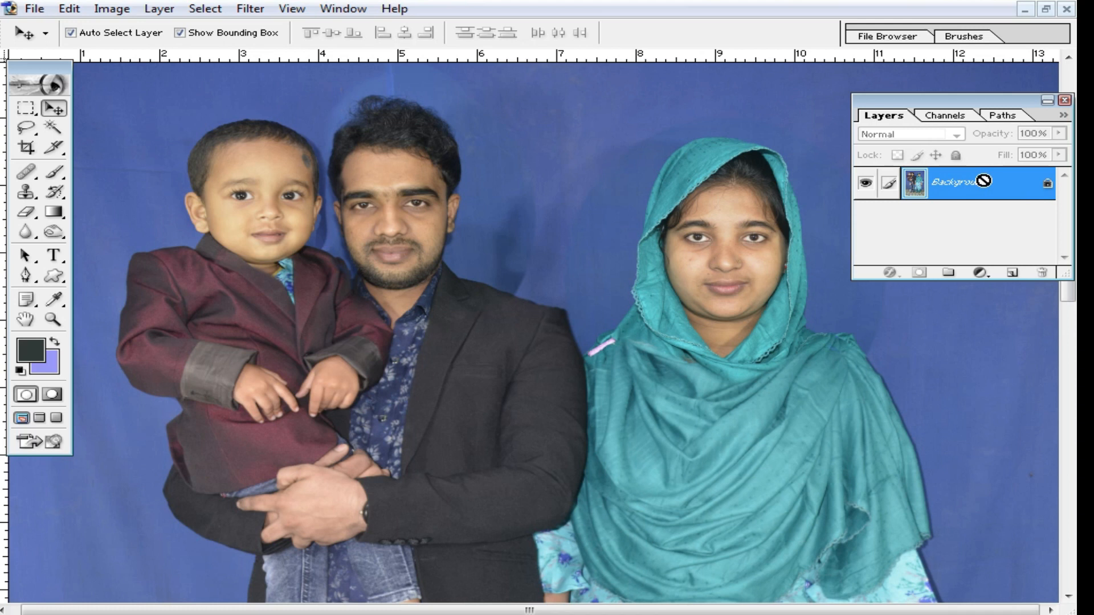
{"action": "key", "text": "ctrl+j"}
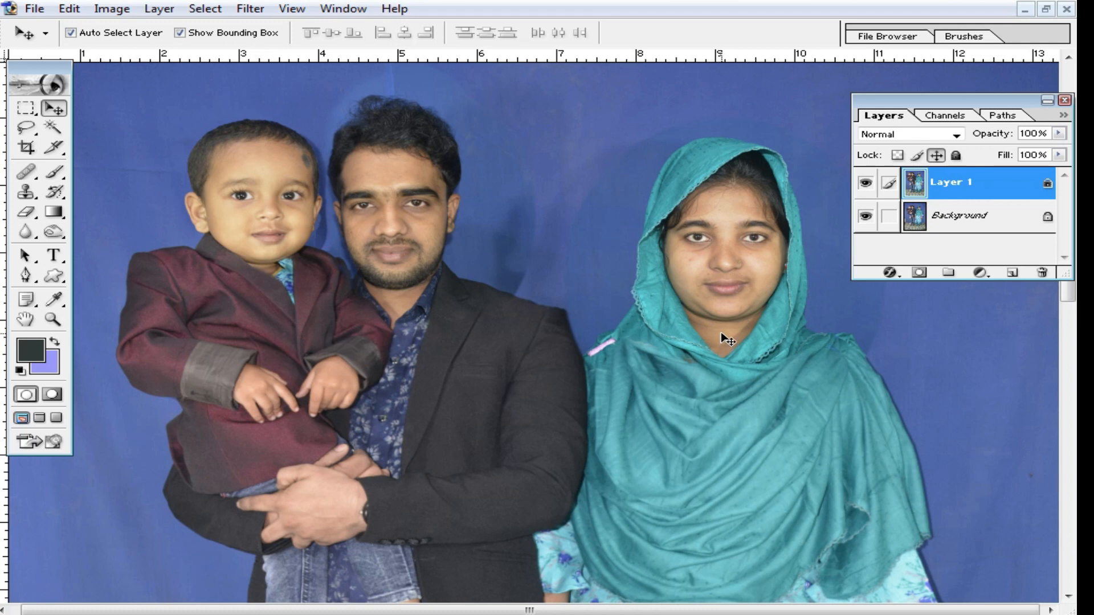
{"action": "key", "text": "ctrl+m"}
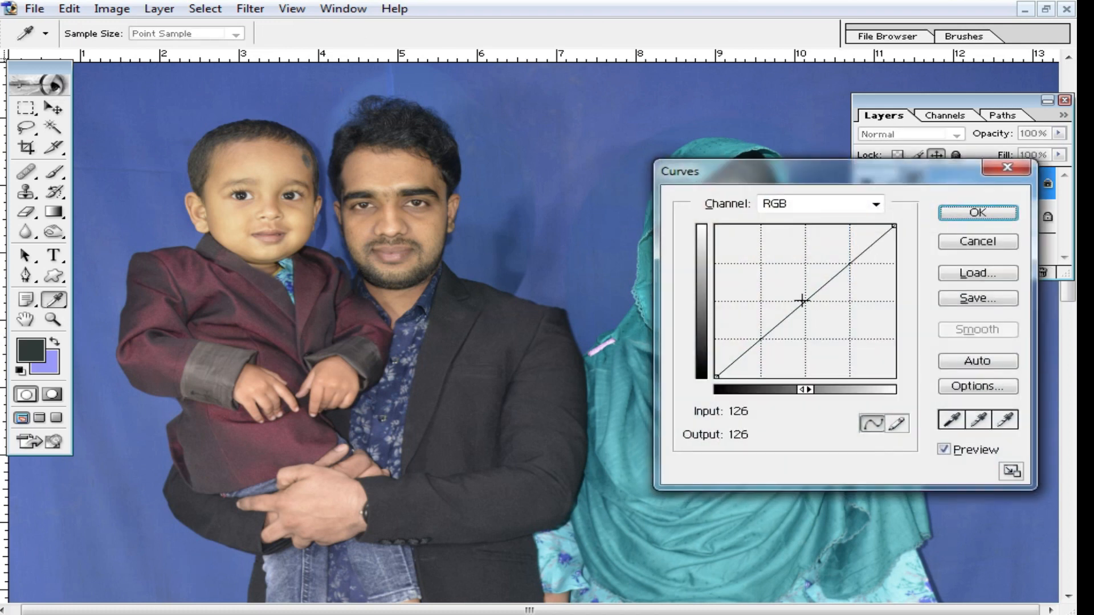
{"action": "left_click_drag", "start_coordinate": [806, 300], "coordinate": [800, 299]}
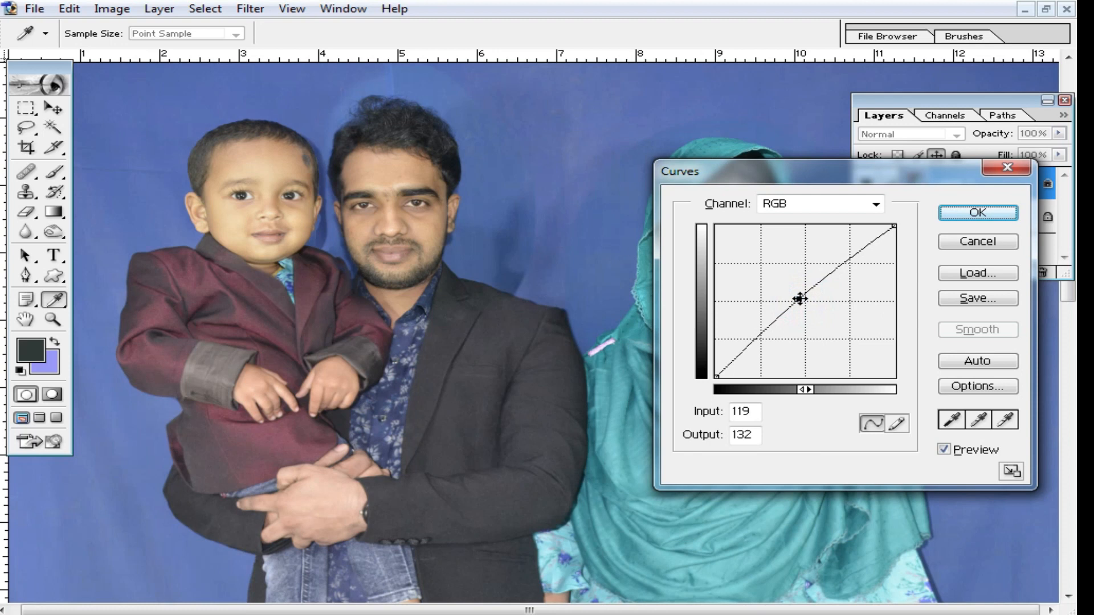
{"action": "left_click", "coordinate": [984, 213]}
Select the skin of the woman's face with the Magic Wand at tolerance 44, adding the forehead and cheek areas.
{"action": "left_click", "coordinate": [368, 276], "text": "ctrl"}
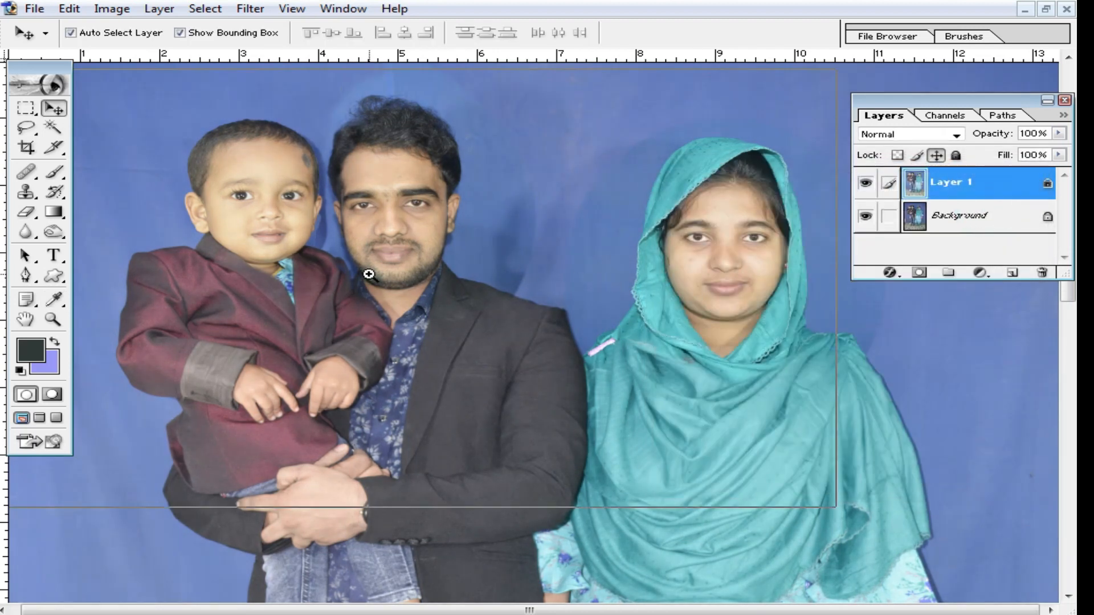
{"action": "left_click", "coordinate": [369, 276], "text": "ctrl"}
{"action": "left_click", "coordinate": [698, 358], "text": "ctrl"}
{"action": "left_click_drag", "start_coordinate": [752, 353], "coordinate": [295, 249]}
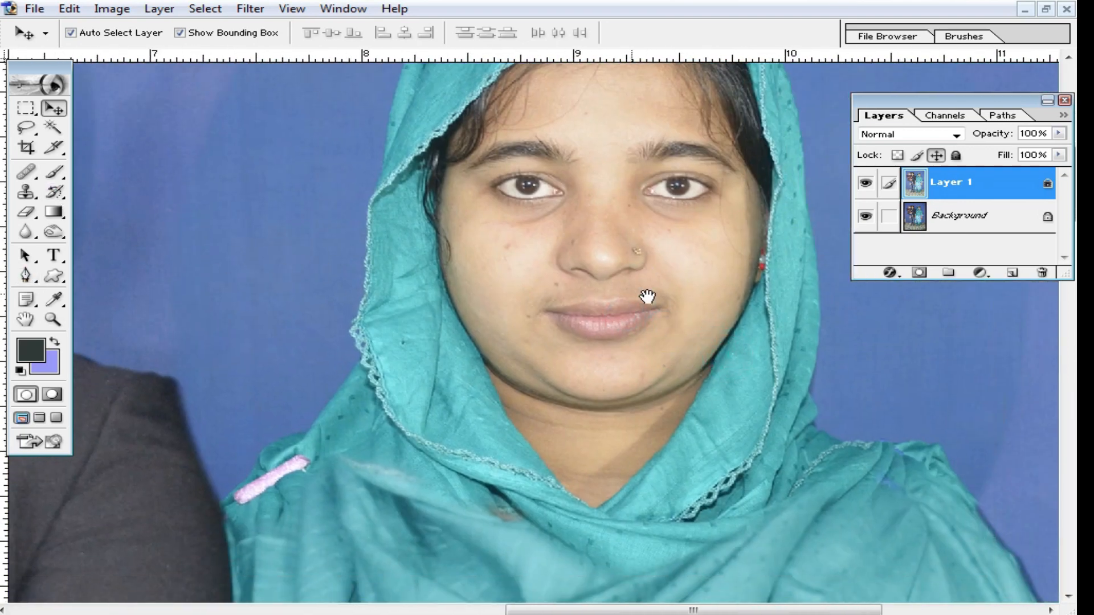
{"action": "left_click_drag", "start_coordinate": [631, 292], "coordinate": [692, 344]}
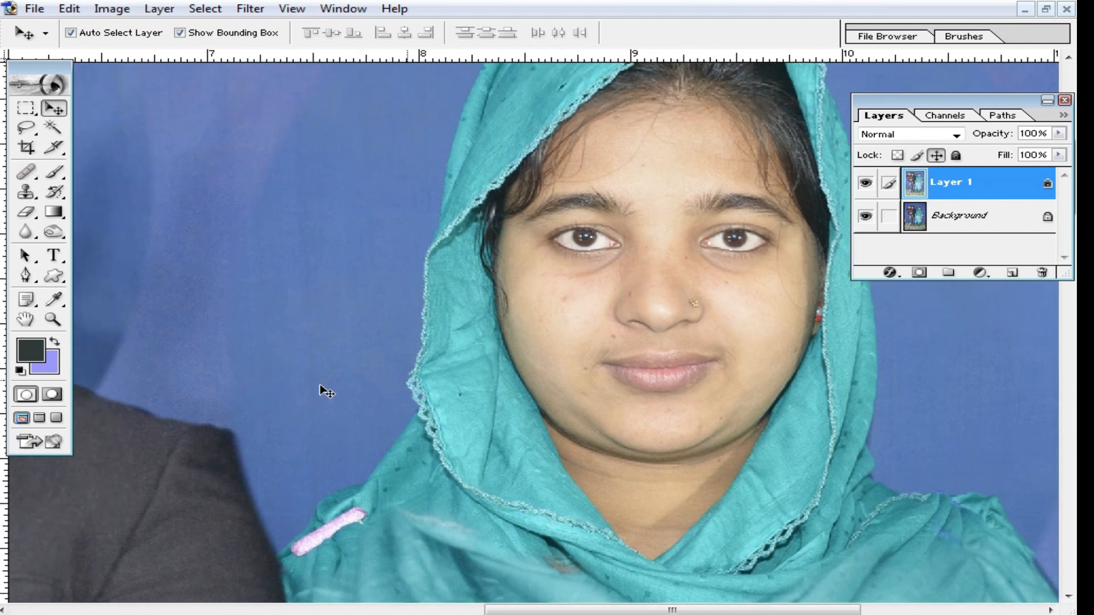
{"action": "left_click", "coordinate": [53, 127]}
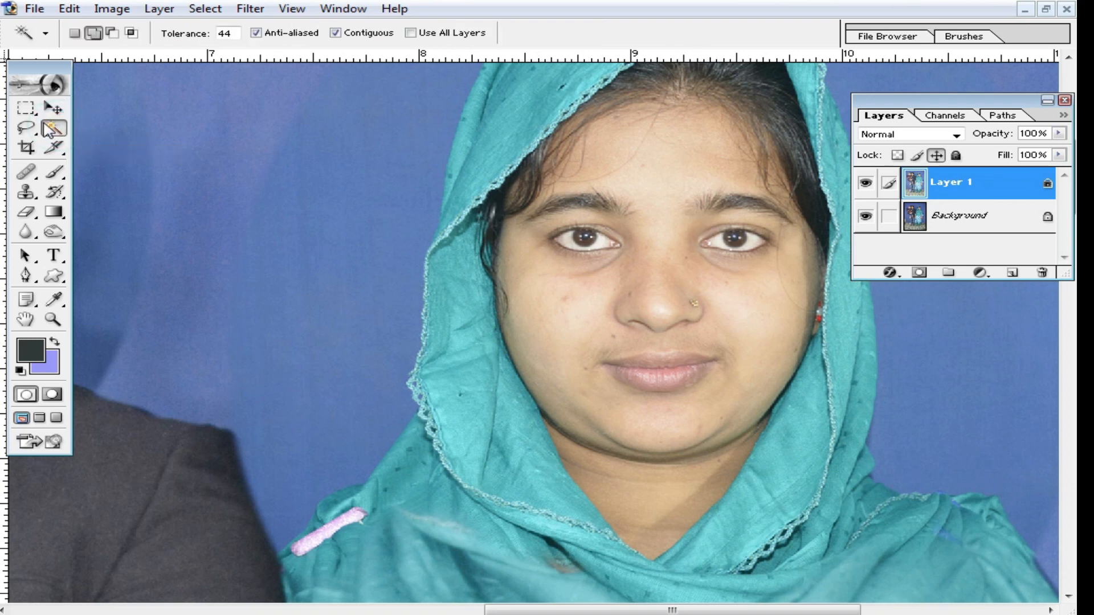
{"action": "left_click", "coordinate": [685, 287], "text": "ctrl"}
{"action": "left_click", "coordinate": [485, 129]}
{"action": "left_click", "coordinate": [557, 151]}
{"action": "left_click", "coordinate": [592, 159]}
{"action": "left_click", "coordinate": [688, 270]}
{"action": "left_click", "coordinate": [702, 268]}
{"action": "left_click", "coordinate": [707, 261]}
{"action": "left_click", "coordinate": [709, 251]}
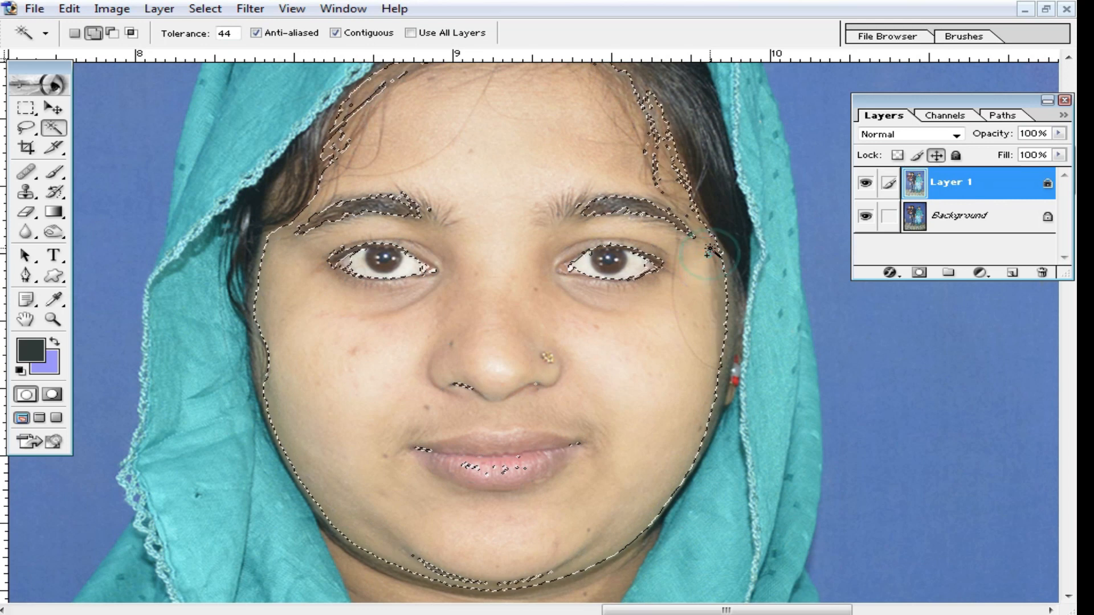
Extend the skin selection to the outer edges of the woman's face, the jawline and the neck.
{"action": "left_click", "coordinate": [712, 314]}
{"action": "left_click", "coordinate": [719, 321]}
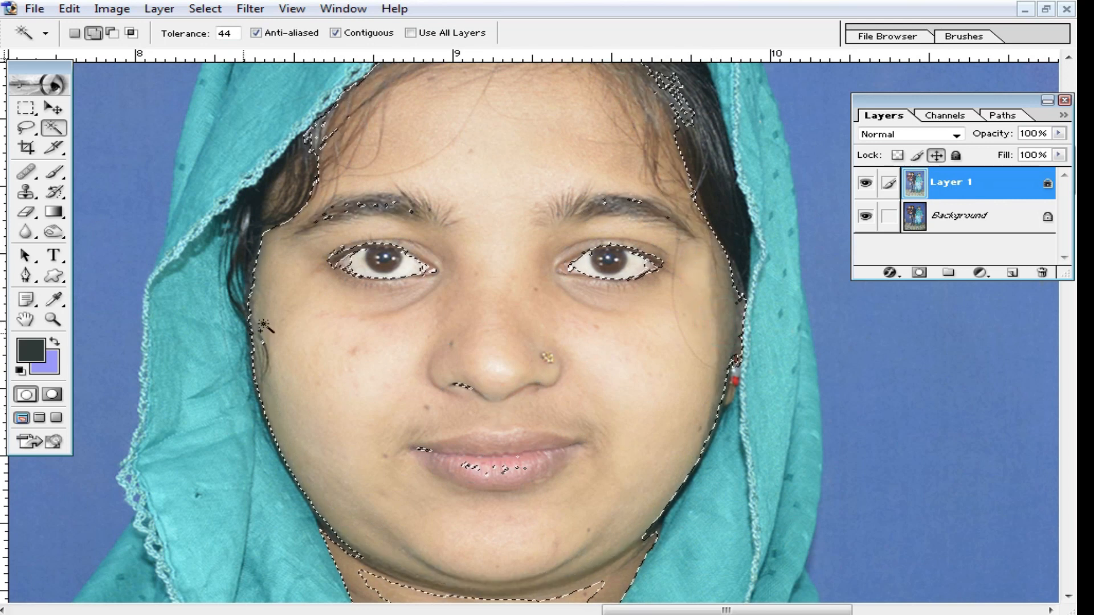
{"action": "scroll", "coordinate": [481, 463], "scroll_direction": "down", "scroll_amount": 3}
{"action": "left_click", "coordinate": [484, 463]}
{"action": "left_click", "coordinate": [504, 481]}
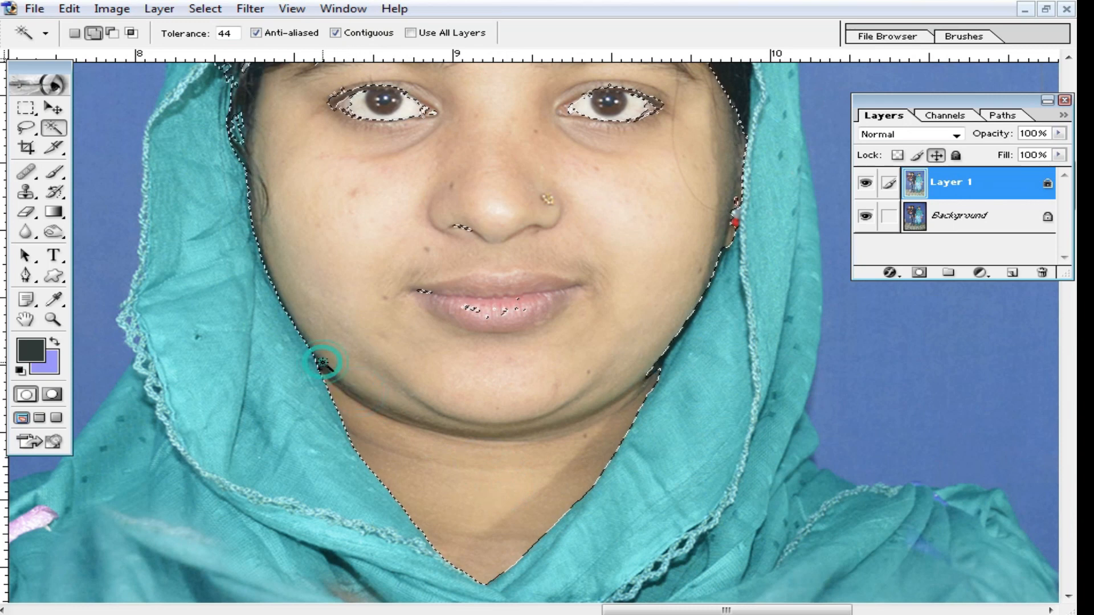
Feather the woman's face and neck selection by 10 pixels.
{"action": "left_click_drag", "start_coordinate": [508, 200], "coordinate": [534, 206]}
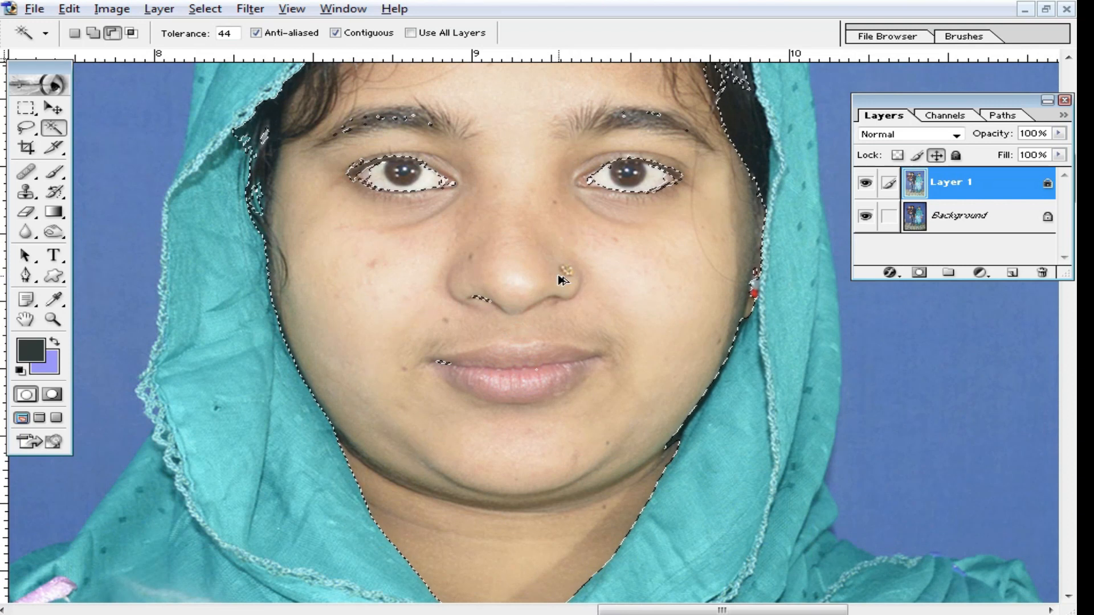
{"action": "right_click", "coordinate": [607, 249]}
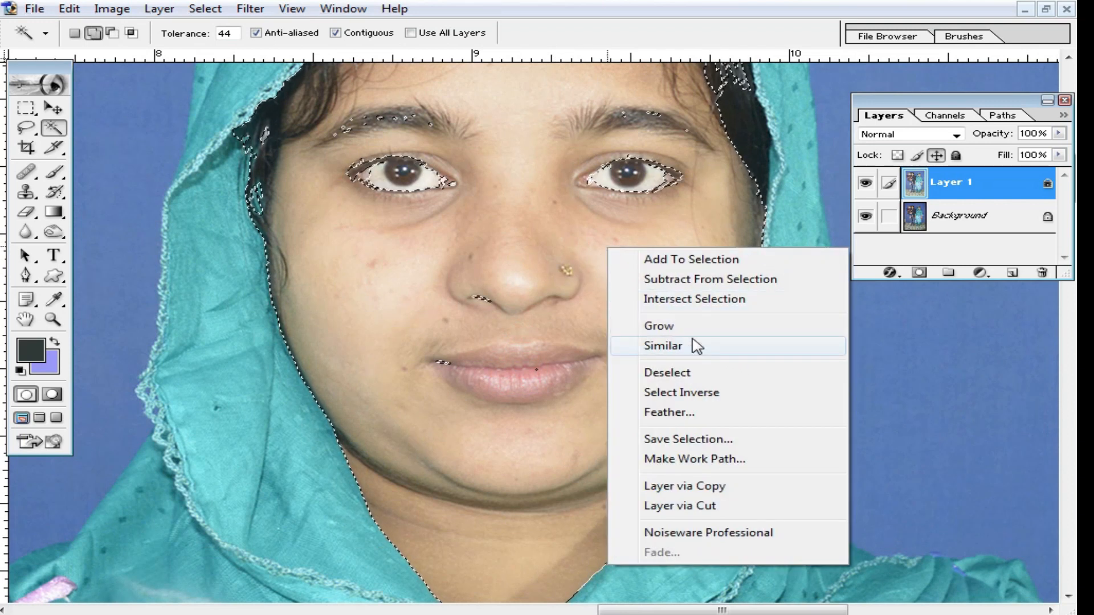
{"action": "left_click", "coordinate": [690, 417]}
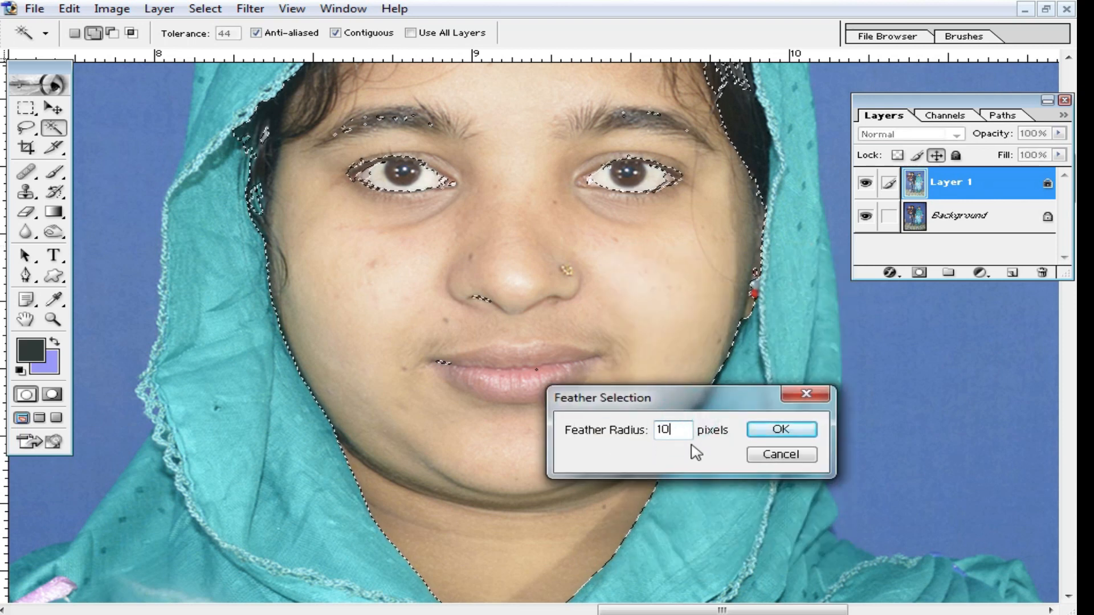
{"action": "left_click", "coordinate": [764, 432]}
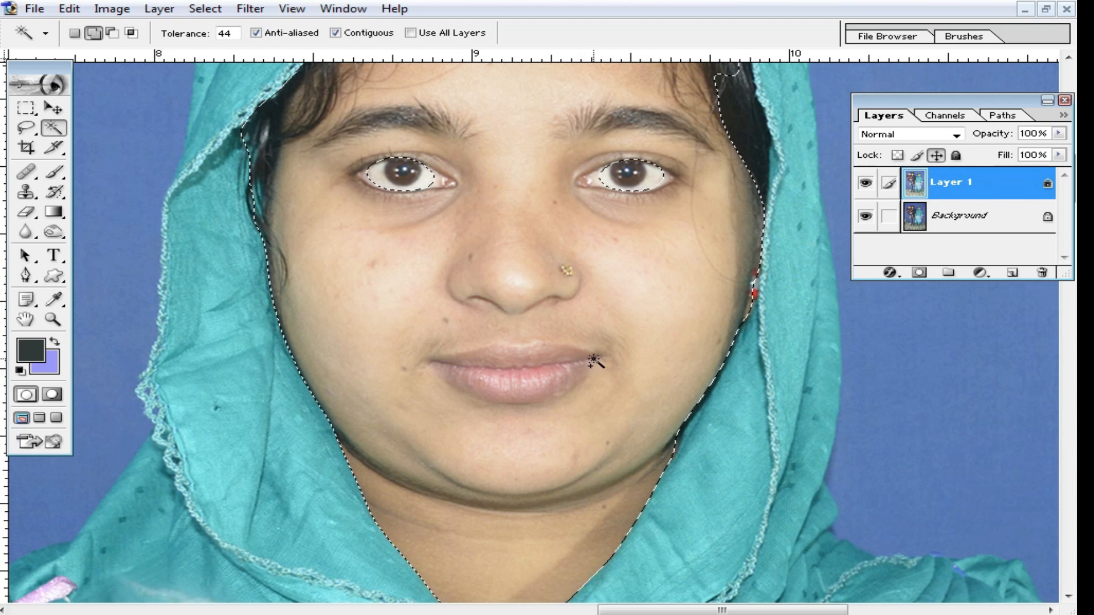
Create a masked Vivid Light smoothing copy of Layer 1 with High Pass at 3.9 pixels and Gaussian Blur at 1.4 pixels.
{"action": "key", "text": "ctrl+j"}
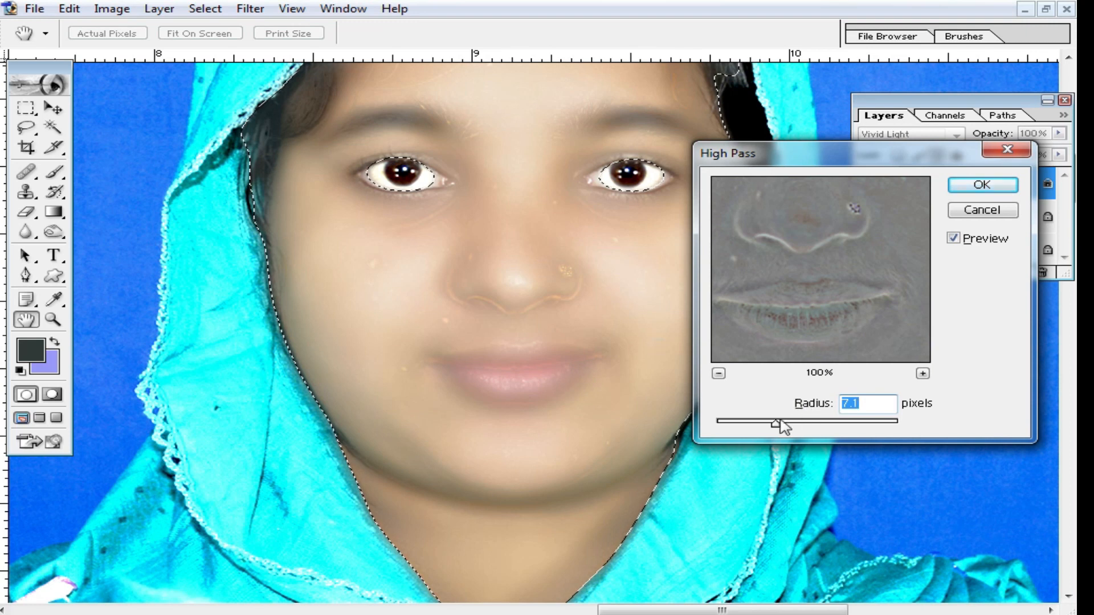
{"action": "left_click_drag", "start_coordinate": [773, 423], "coordinate": [763, 425]}
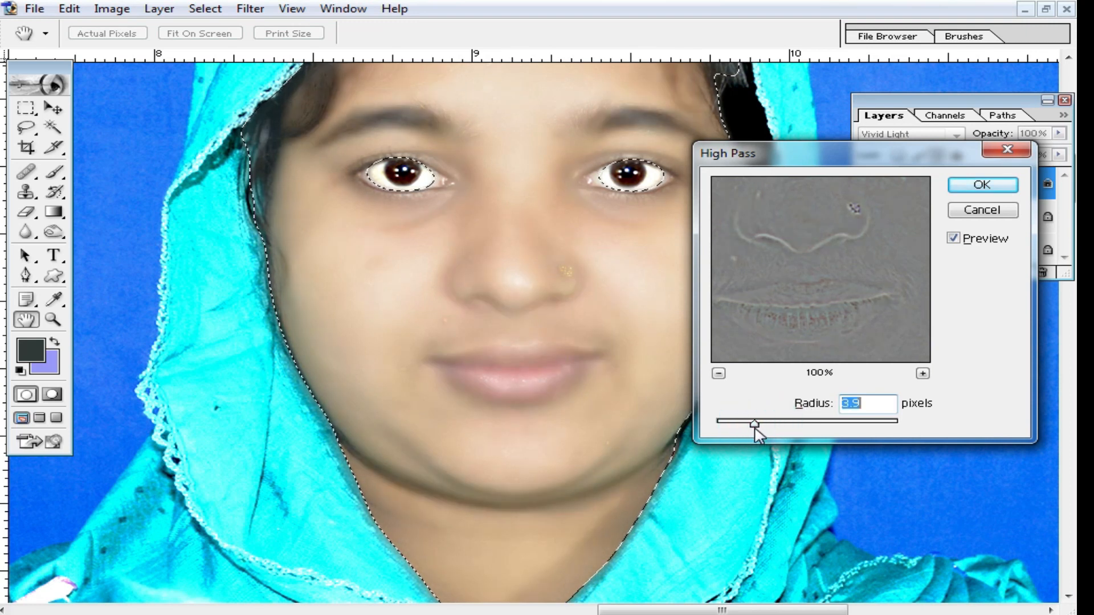
{"action": "left_click", "coordinate": [968, 186]}
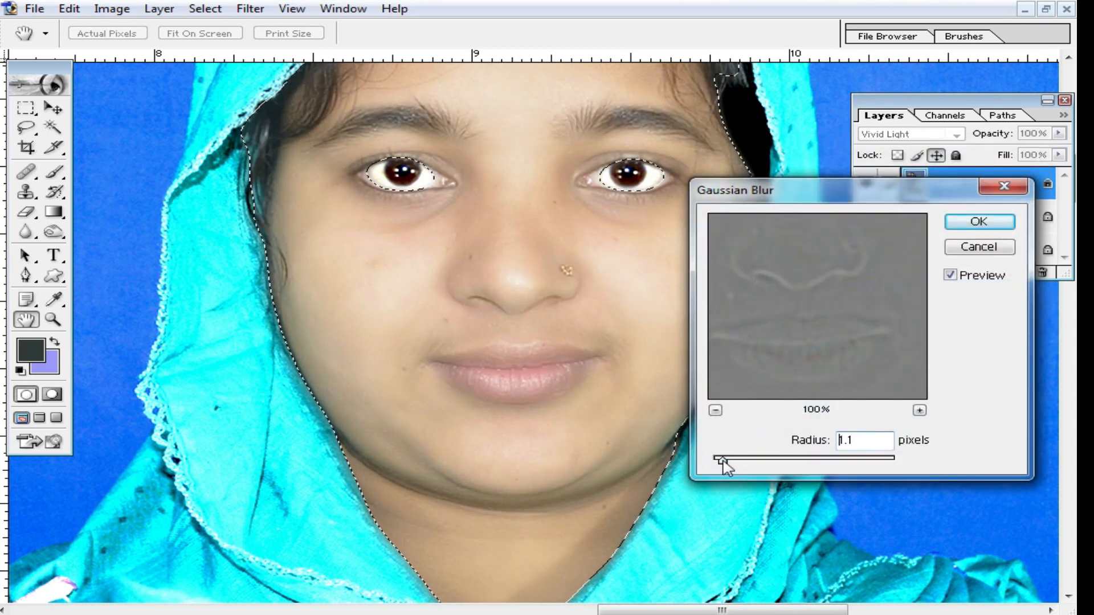
{"action": "left_click_drag", "start_coordinate": [717, 461], "coordinate": [713, 460]}
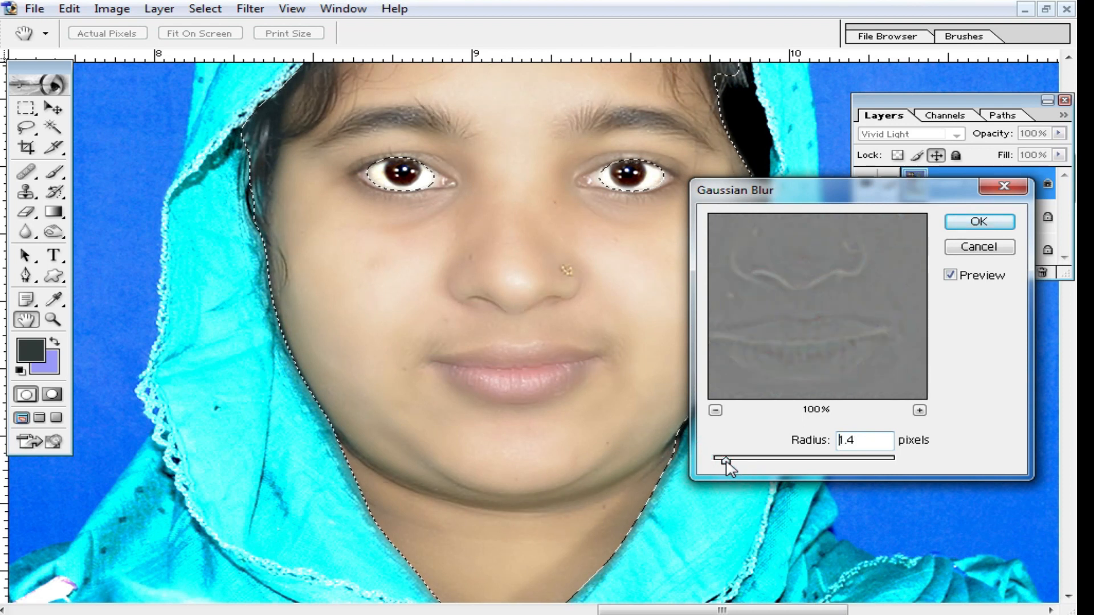
{"action": "left_click", "coordinate": [990, 229]}
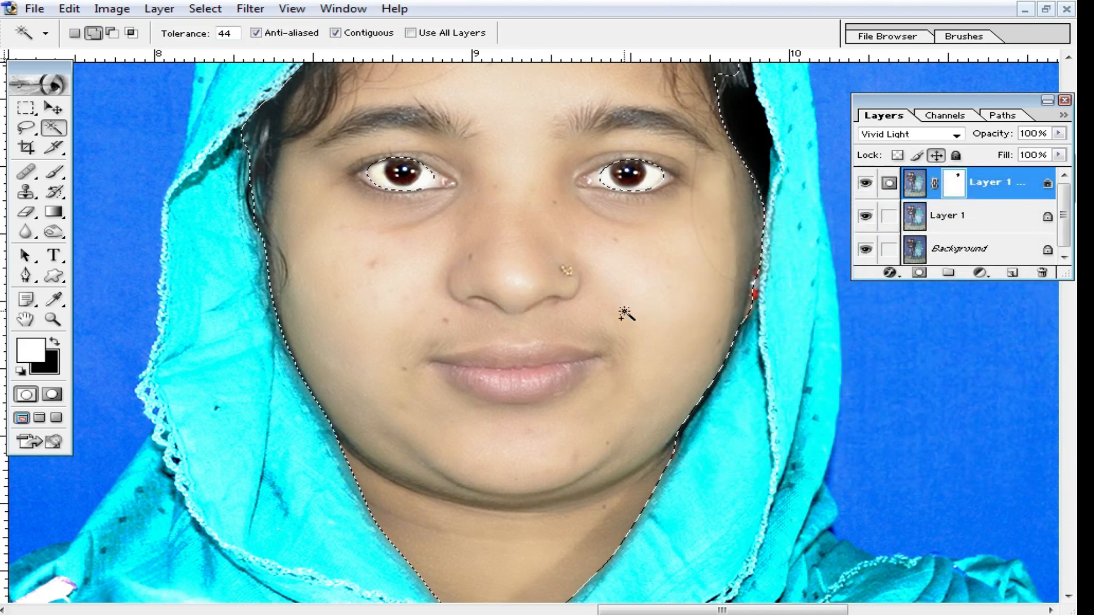
Paint white on the smoothing layer's mask with a size 51 brush over the spots on the woman's left-hand cheek and beside her mouth.
{"action": "left_click", "coordinate": [53, 171]}
{"action": "left_click", "coordinate": [618, 300], "text": "ctrl"}
{"action": "left_click", "coordinate": [484, 300], "text": "ctrl"}
{"action": "left_click_drag", "start_coordinate": [352, 357], "coordinate": [814, 288]}
{"action": "left_click_drag", "start_coordinate": [392, 33], "coordinate": [481, 57]}
{"action": "right_click", "coordinate": [440, 284]}
{"action": "left_click_drag", "start_coordinate": [486, 312], "coordinate": [518, 315]}
{"action": "left_click", "coordinate": [307, 275]}
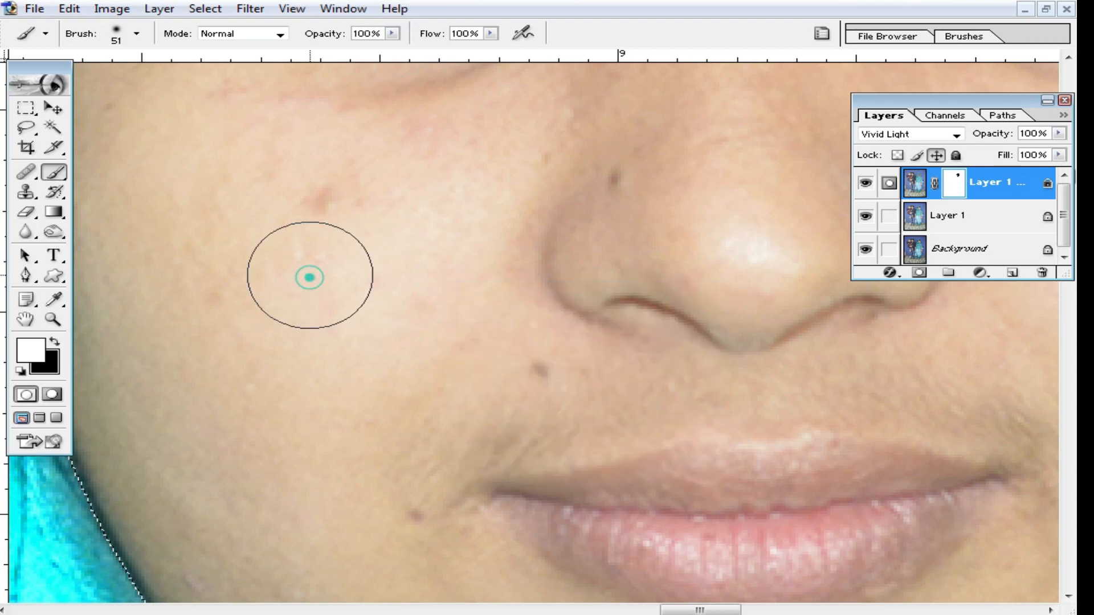
{"action": "left_click", "coordinate": [323, 198]}
{"action": "left_click", "coordinate": [524, 374]}
{"action": "left_click", "coordinate": [400, 530]}
{"action": "left_click", "coordinate": [325, 404], "text": "alt"}
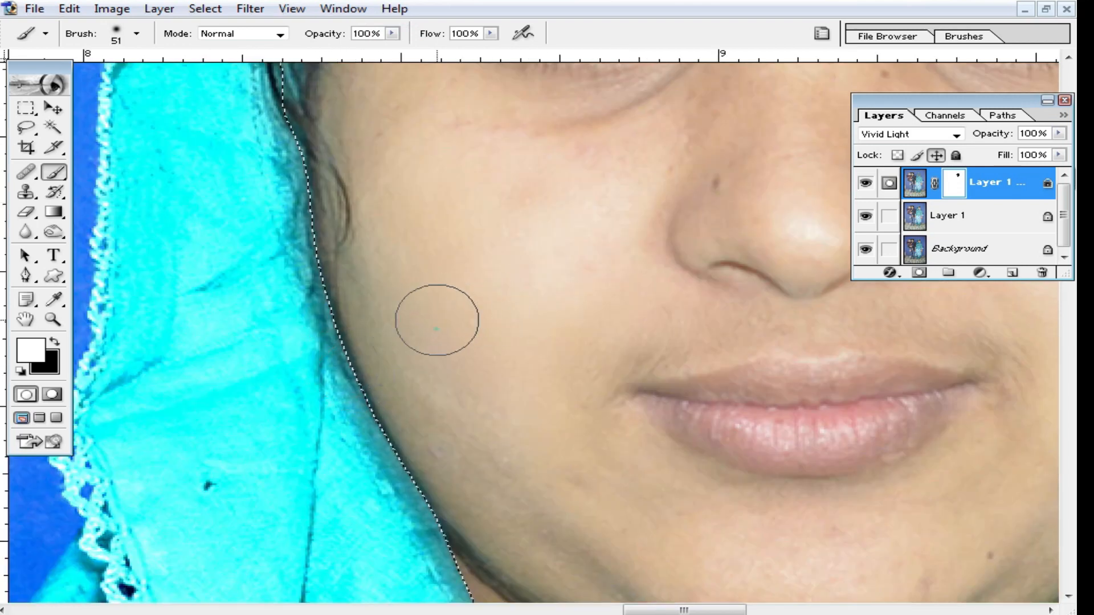
Smooth the skin below the left-hand eye, around the mouth and on the chin by painting the mask white.
{"action": "left_click_drag", "start_coordinate": [514, 184], "coordinate": [481, 333]}
{"action": "left_click", "coordinate": [430, 270]}
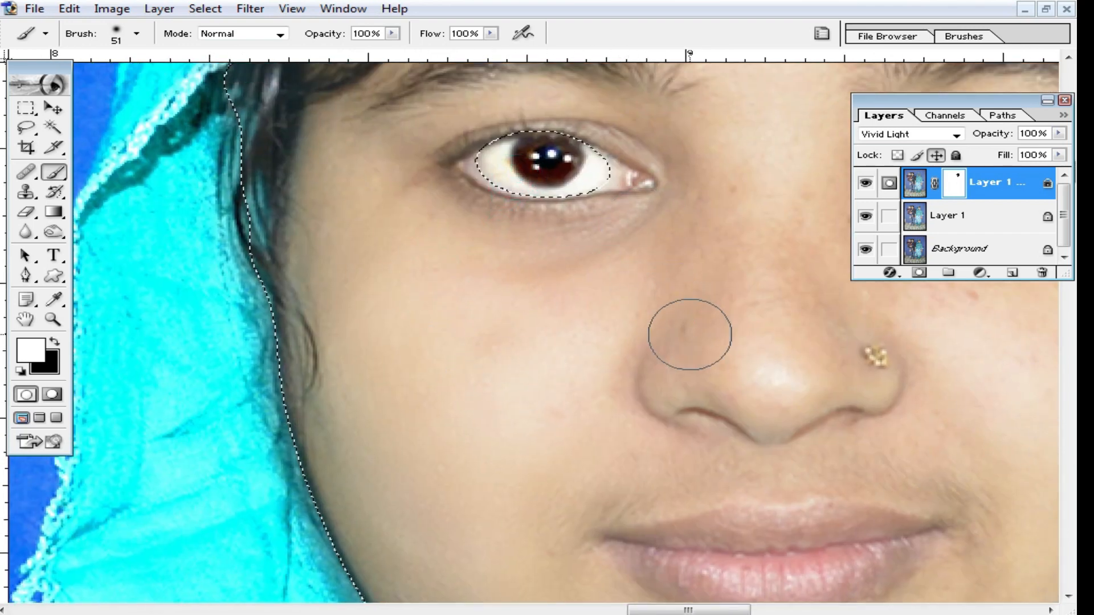
{"action": "left_click_drag", "start_coordinate": [537, 506], "coordinate": [313, 277]}
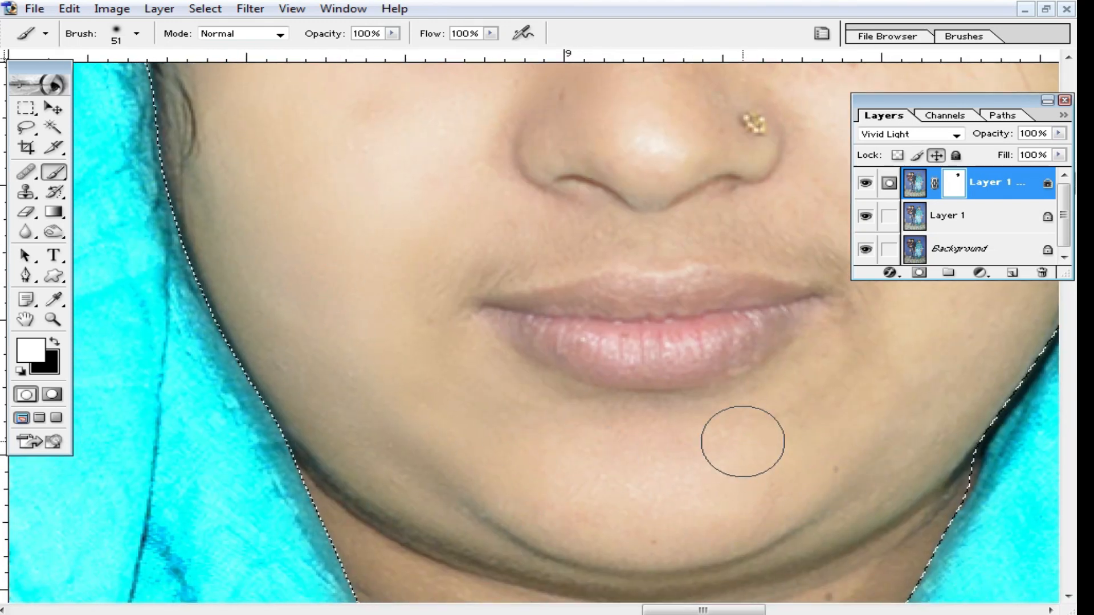
{"action": "left_click_drag", "start_coordinate": [885, 399], "coordinate": [695, 495]}
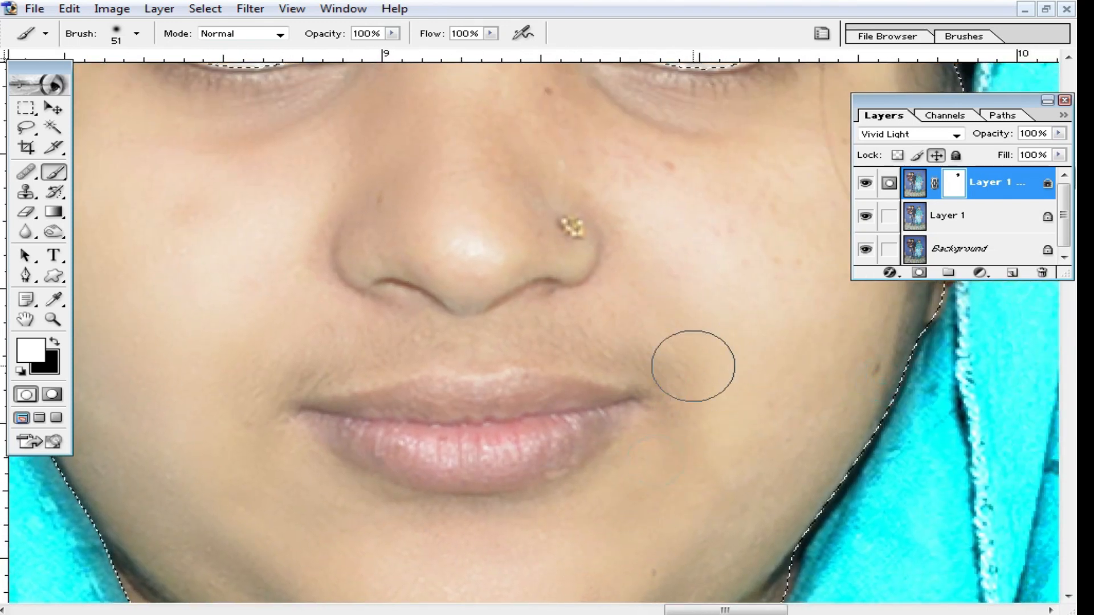
{"action": "left_click_drag", "start_coordinate": [763, 360], "coordinate": [635, 475]}
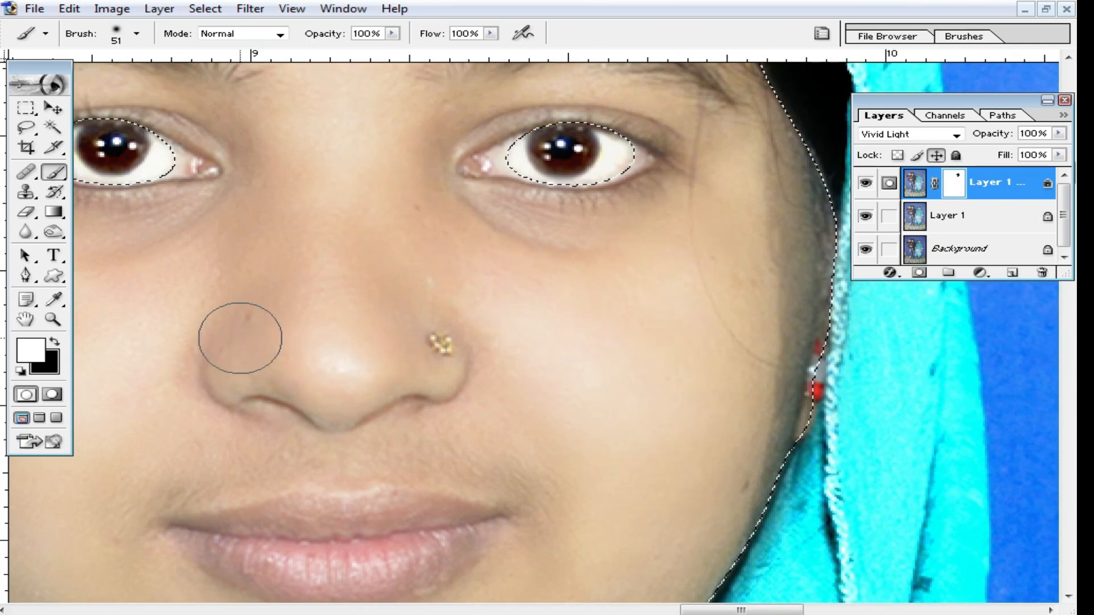
Brush white on the mask over the nose and the right-hand cheek to soften their blemishes.
{"action": "left_click_drag", "start_coordinate": [418, 232], "coordinate": [428, 343]}
{"action": "left_click", "coordinate": [699, 340]}
{"action": "left_click_drag", "start_coordinate": [669, 545], "coordinate": [667, 422]}
{"action": "left_click", "coordinate": [593, 418]}
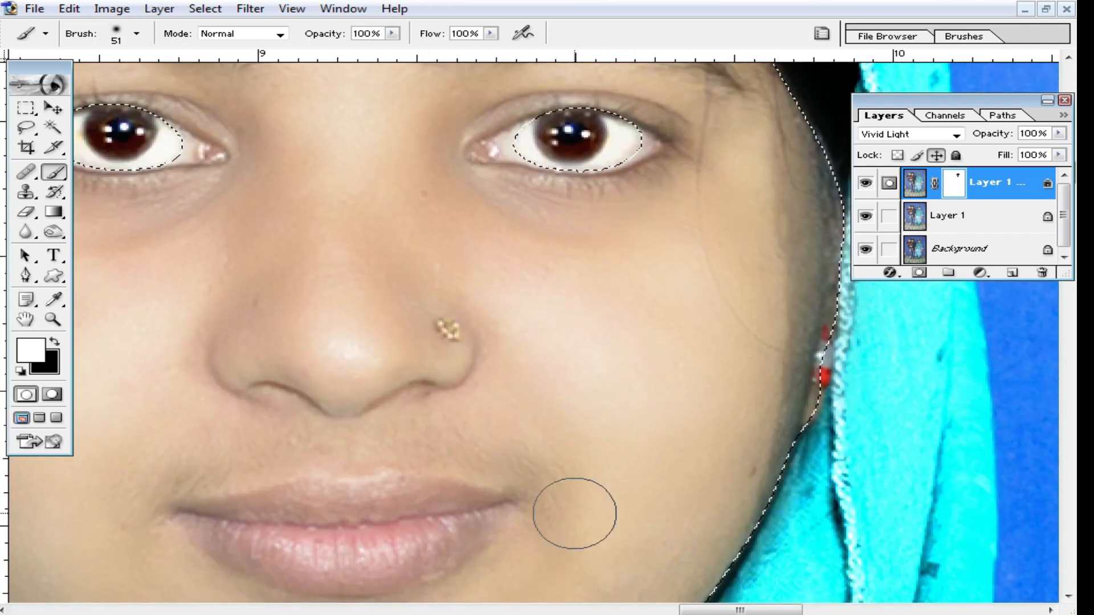
{"action": "left_click_drag", "start_coordinate": [508, 359], "coordinate": [662, 523]}
{"action": "left_click", "coordinate": [376, 425]}
{"action": "left_click_drag", "start_coordinate": [425, 344], "coordinate": [455, 485]}
{"action": "left_click", "coordinate": [450, 424]}
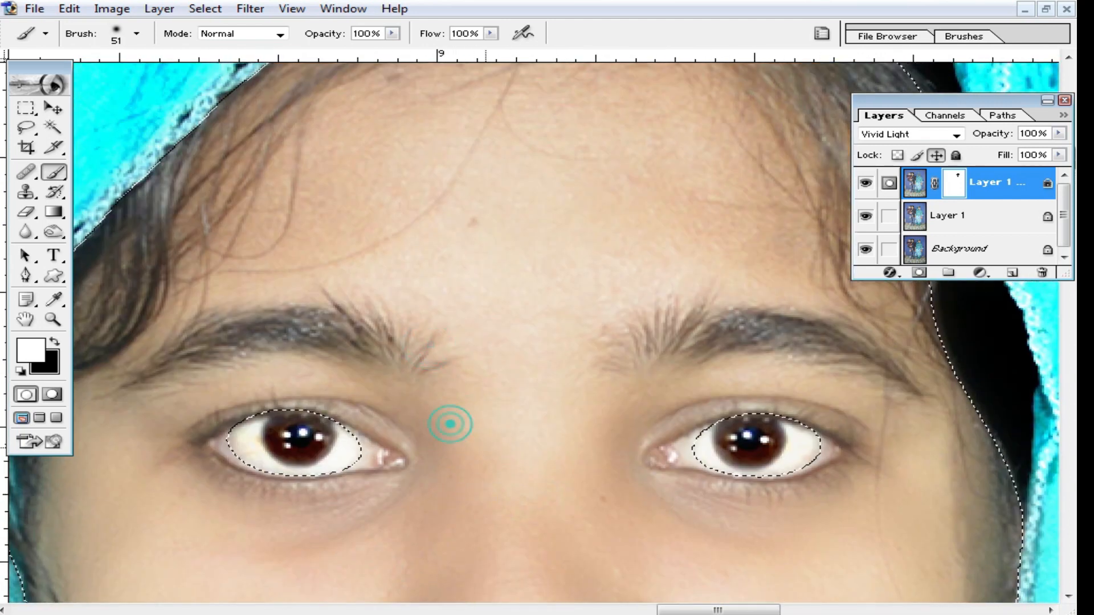
Paint the mask white over the woman's forehead to smooth the skin between the hairline and eyebrows.
{"action": "left_click_drag", "start_coordinate": [503, 286], "coordinate": [525, 378]}
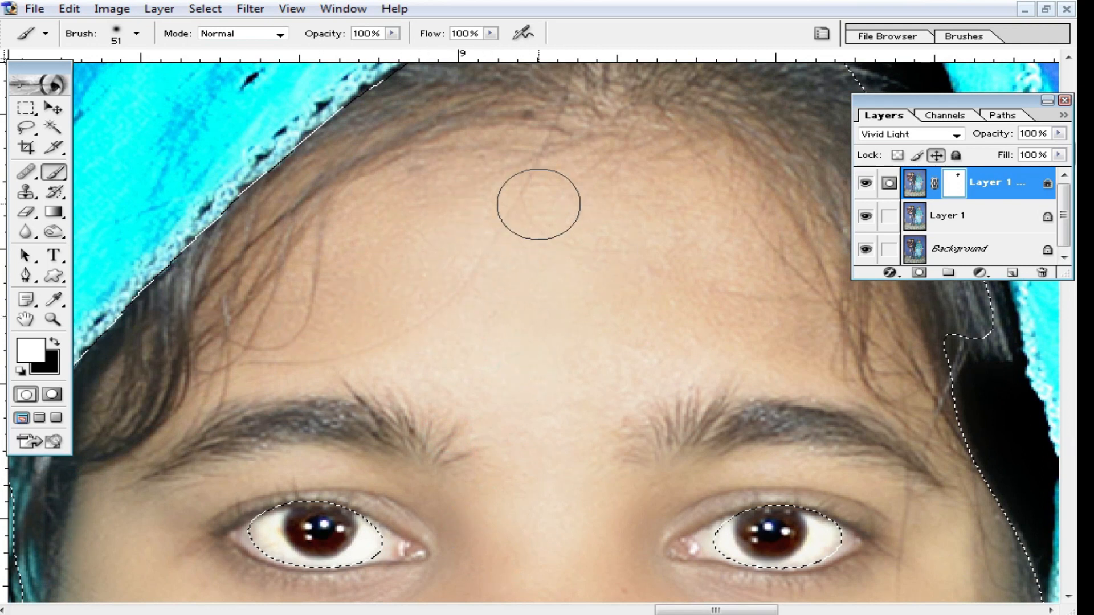
{"action": "left_click", "coordinate": [527, 400], "text": "alt"}
{"action": "left_click_drag", "start_coordinate": [532, 445], "coordinate": [556, 256]}
{"action": "left_click_drag", "start_coordinate": [573, 343], "coordinate": [583, 302]}
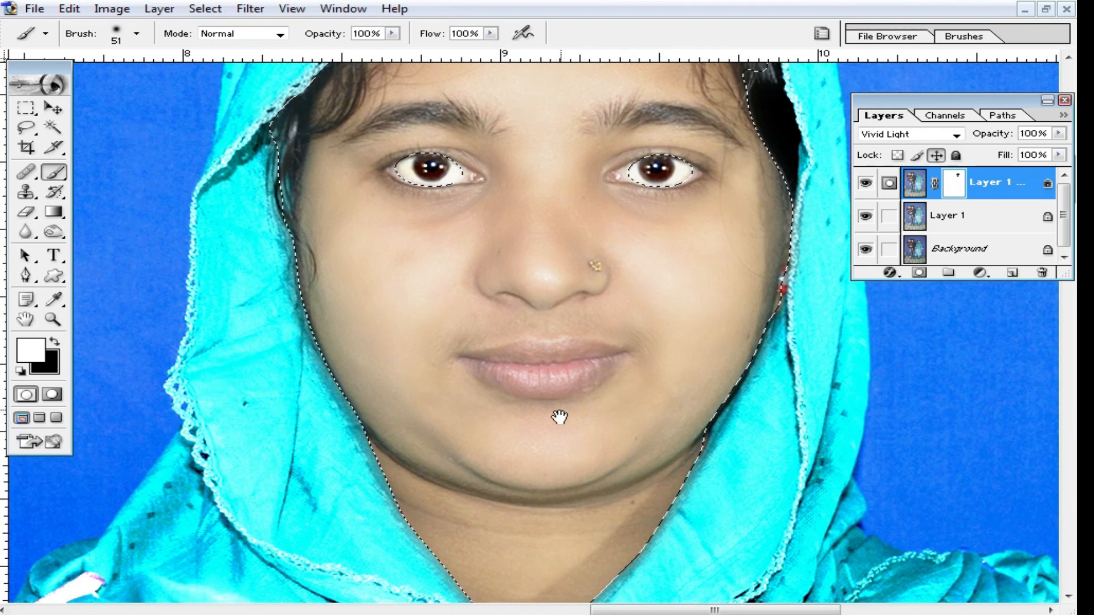
Smooth the woman's neck, jawline and lower chin by brushing white on the layer mask.
{"action": "left_click", "coordinate": [542, 435], "text": "ctrl"}
{"action": "left_click_drag", "start_coordinate": [587, 433], "coordinate": [630, 419]}
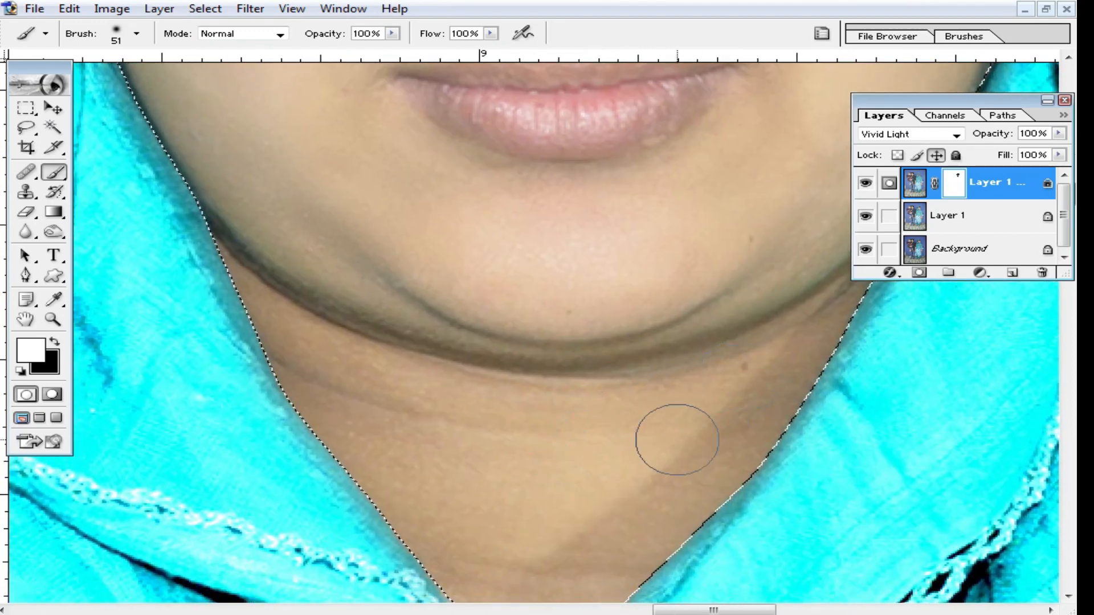
{"action": "left_click_drag", "start_coordinate": [444, 358], "coordinate": [464, 449]}
{"action": "left_click", "coordinate": [271, 230]}
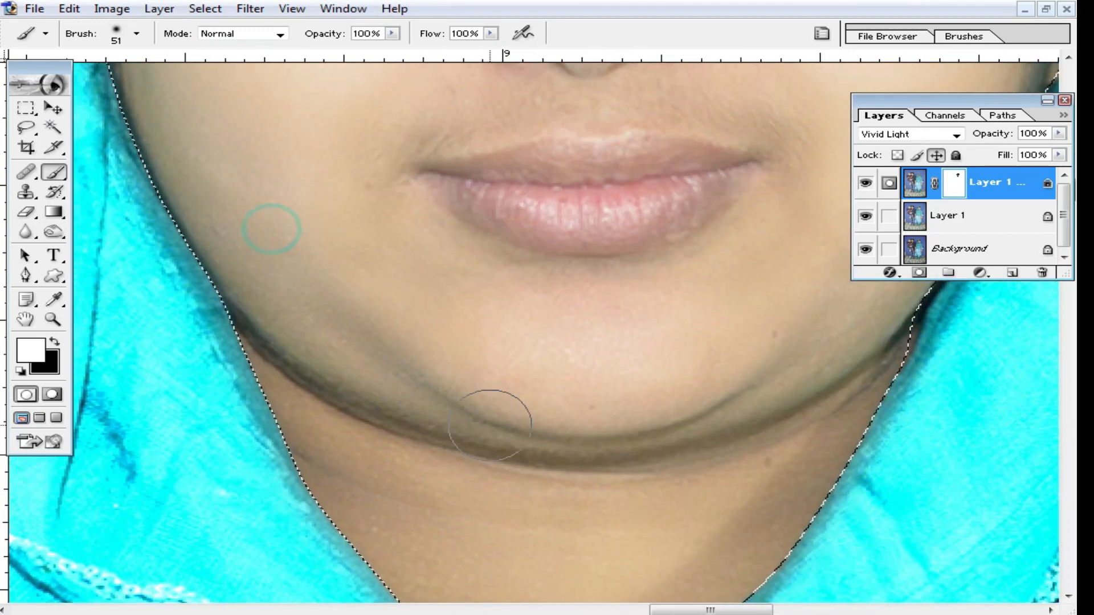
{"action": "left_click_drag", "start_coordinate": [795, 284], "coordinate": [743, 410]}
{"action": "left_click_drag", "start_coordinate": [415, 410], "coordinate": [440, 495]}
Go over the left-hand cheek again with white on the mask to even out the remaining skin texture.
{"action": "left_click", "coordinate": [313, 408]}
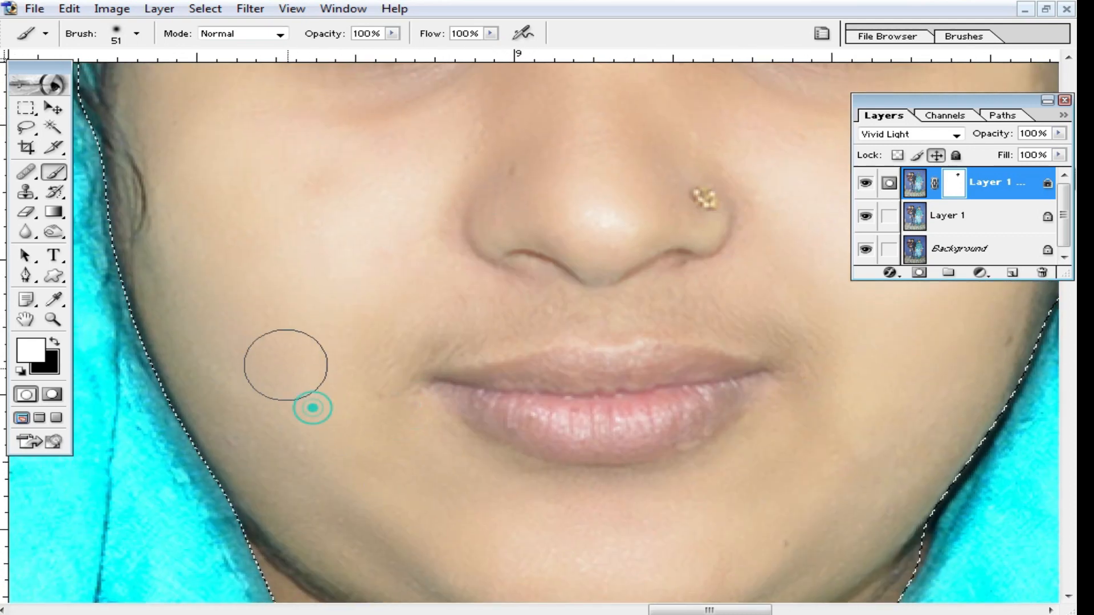
{"action": "left_click_drag", "start_coordinate": [220, 262], "coordinate": [249, 345]}
{"action": "left_click", "coordinate": [279, 342]}
{"action": "left_click", "coordinate": [542, 354], "text": "alt"}
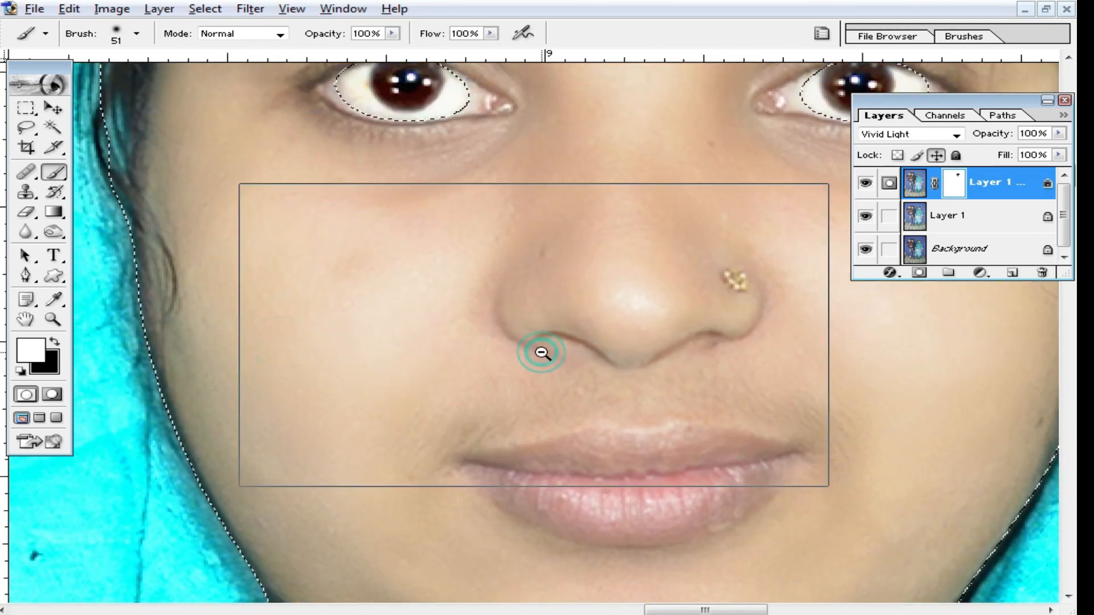
Merge the masked Vivid Light layer down into Layer 1.
{"action": "left_click_drag", "start_coordinate": [728, 355], "coordinate": [667, 399]}
{"action": "left_click", "coordinate": [507, 324], "text": "ctrl"}
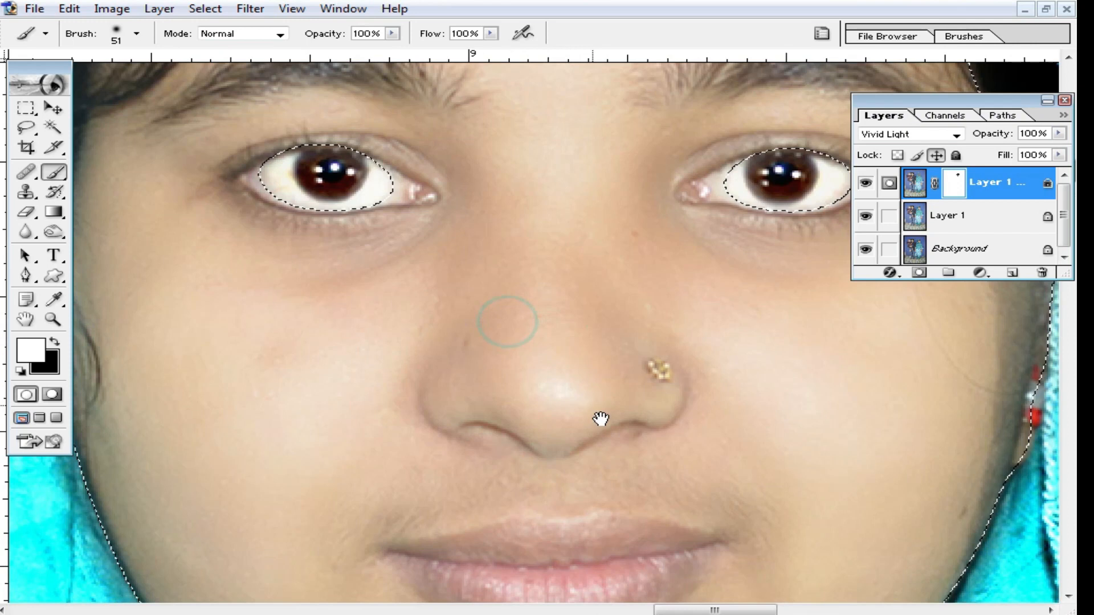
{"action": "left_click_drag", "start_coordinate": [602, 423], "coordinate": [605, 341]}
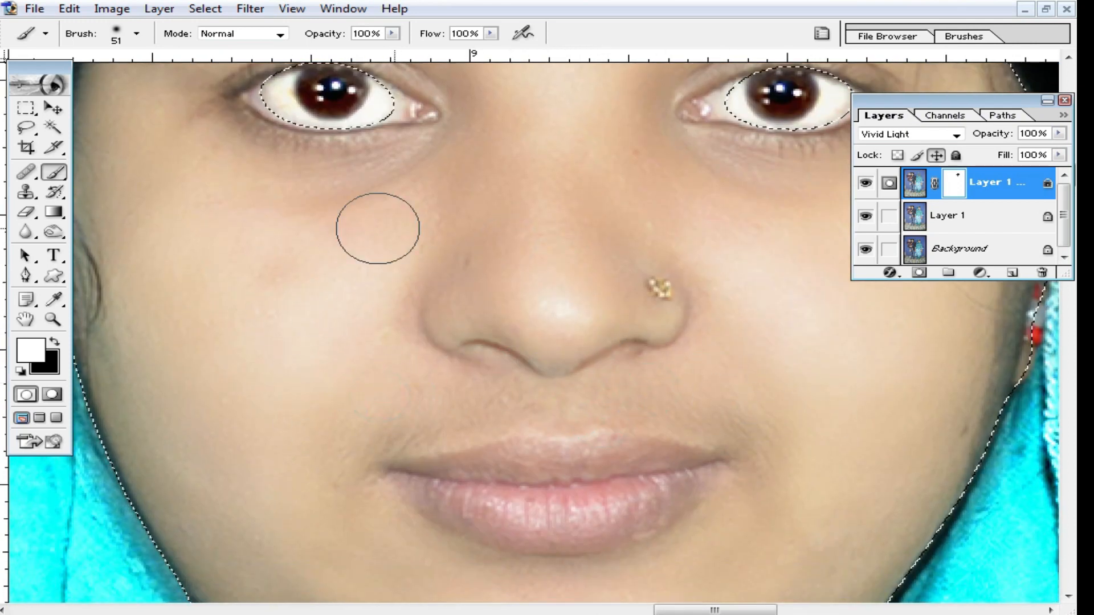
{"action": "left_click", "coordinate": [469, 268], "text": "alt"}
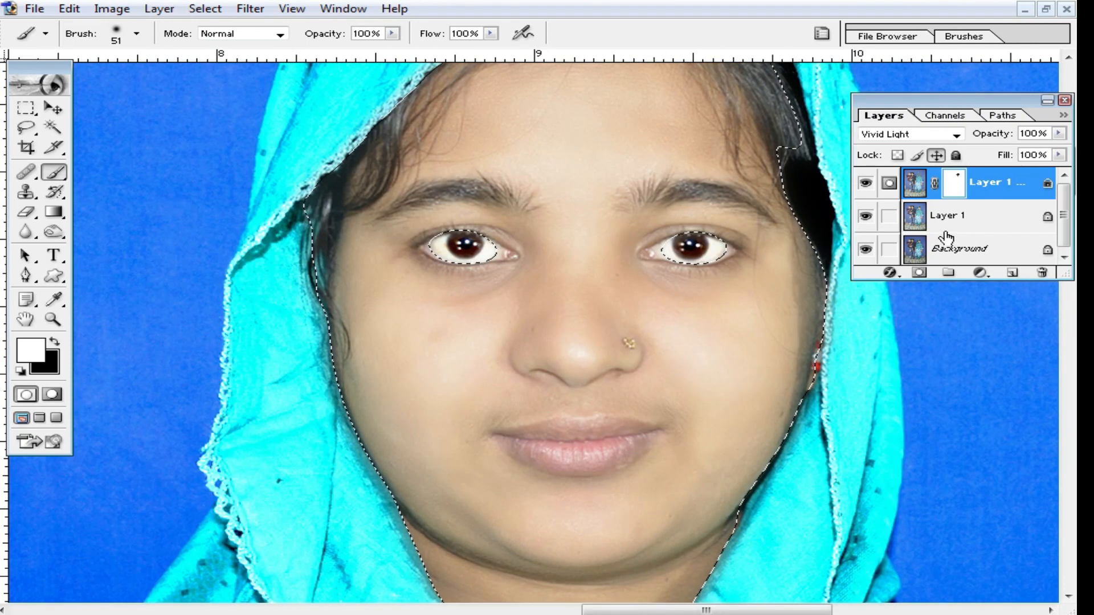
{"action": "key", "text": "ctrl+e"}
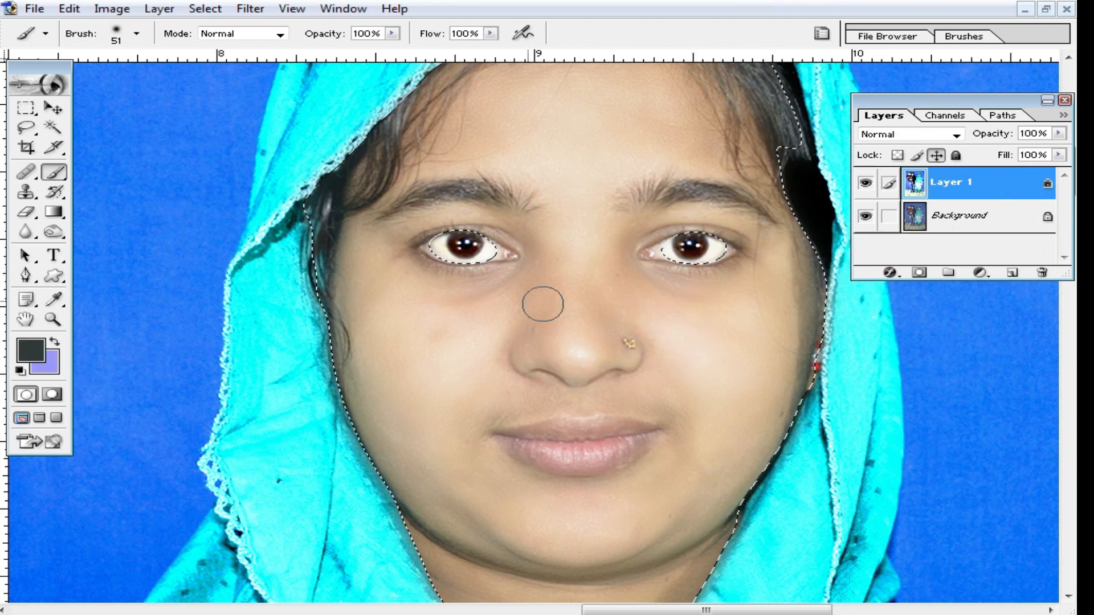
Sample the skin tone from the right-hand cheek as the brush colour and set the brush opacity to 18%.
{"action": "left_click", "coordinate": [608, 390], "text": "ctrl"}
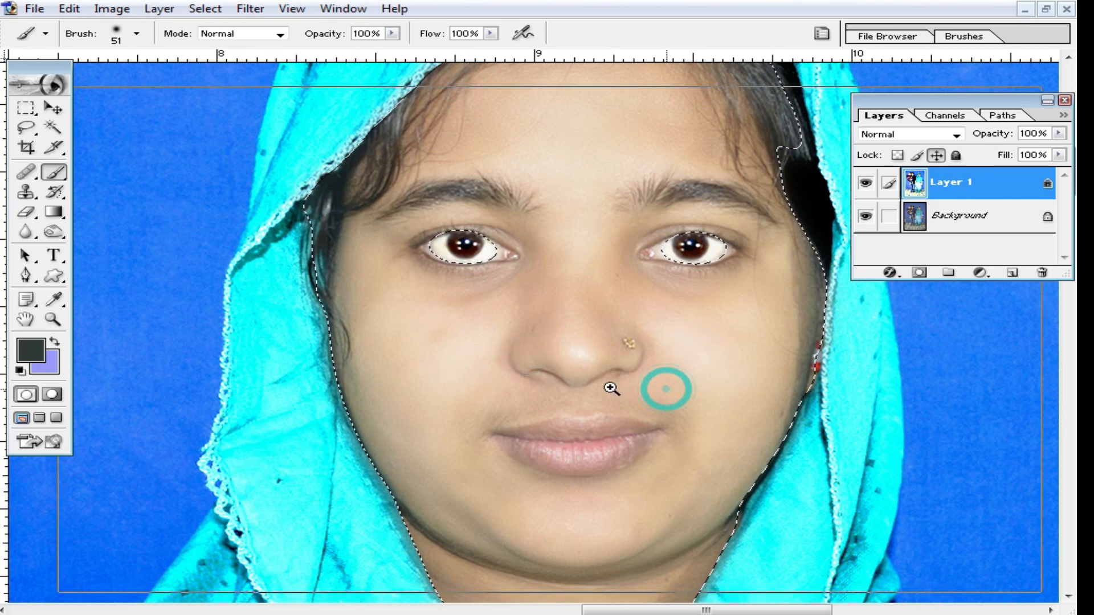
{"action": "left_click_drag", "start_coordinate": [719, 354], "coordinate": [626, 421]}
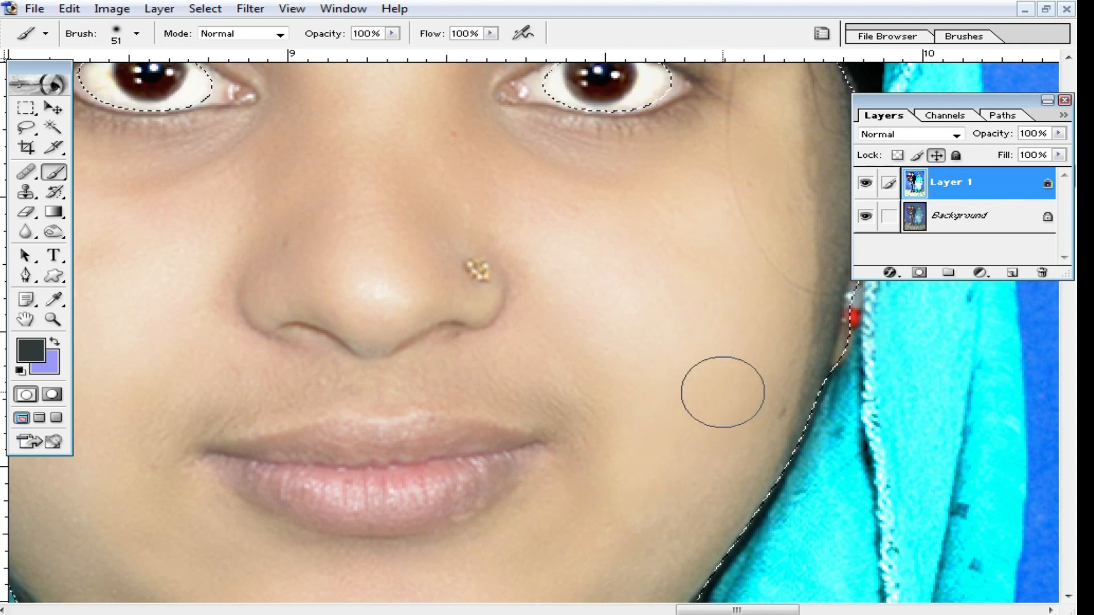
{"action": "left_click", "coordinate": [751, 297], "text": "alt"}
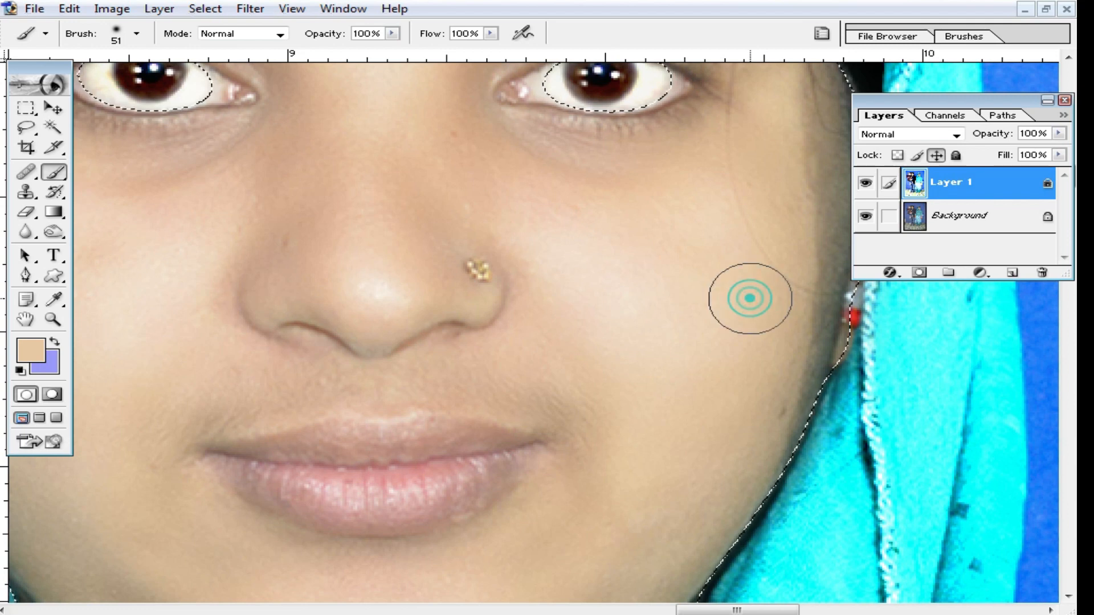
{"action": "left_click", "coordinate": [393, 33]}
{"action": "left_click_drag", "start_coordinate": [393, 51], "coordinate": [306, 51]}
Paint the sampled skin tone over the right-hand cheek and beside the corner of the mouth.
{"action": "left_click", "coordinate": [660, 354]}
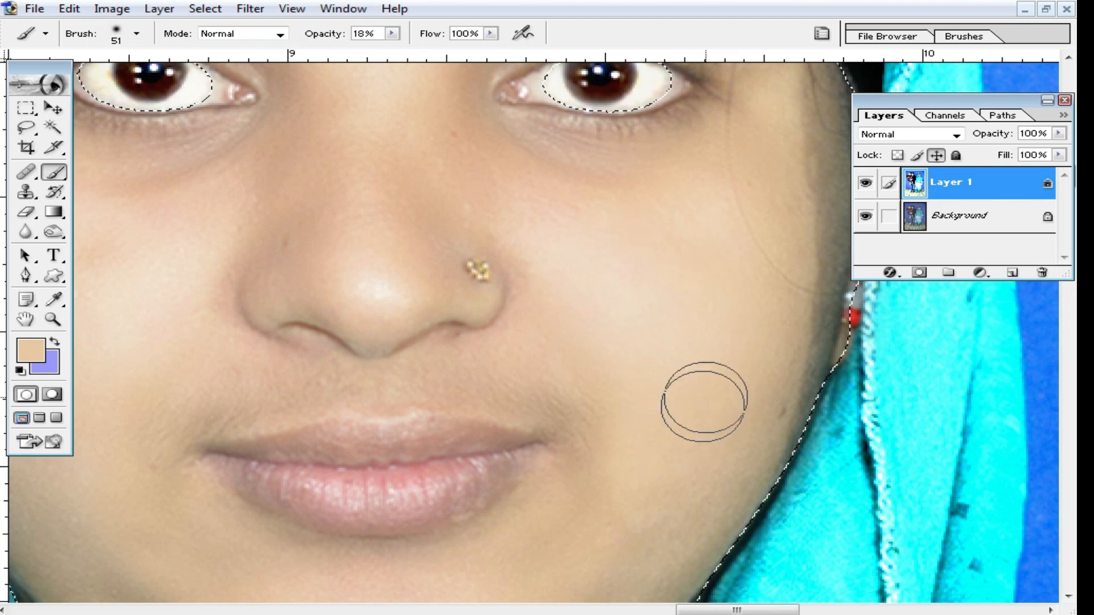
{"action": "left_click", "coordinate": [584, 410]}
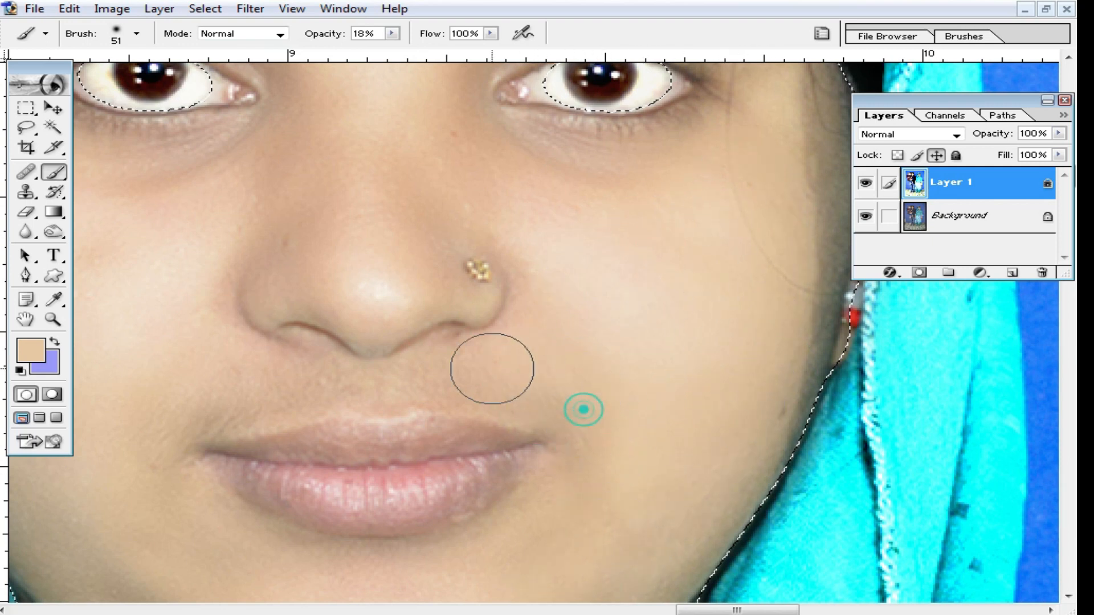
{"action": "left_click_drag", "start_coordinate": [520, 393], "coordinate": [587, 473]}
{"action": "left_click", "coordinate": [627, 412]}
{"action": "left_click", "coordinate": [696, 359]}
{"action": "left_click", "coordinate": [808, 365]}
{"action": "left_click", "coordinate": [764, 442]}
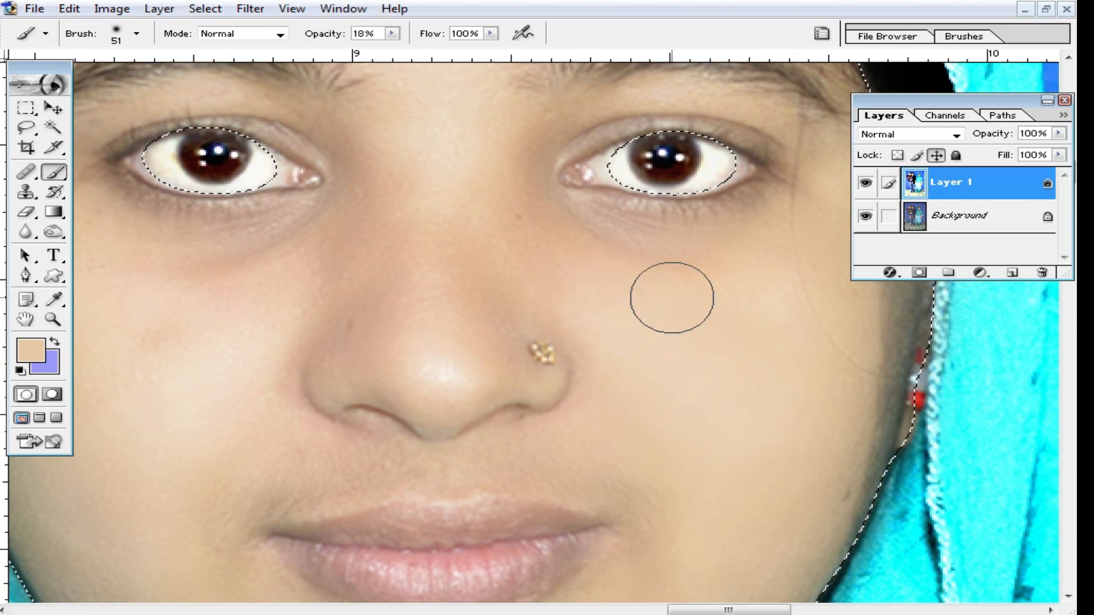
Brush skin tone beneath and around the right-hand eye to lighten the shadows there.
{"action": "left_click_drag", "start_coordinate": [634, 220], "coordinate": [688, 307]}
{"action": "left_click", "coordinate": [587, 313]}
{"action": "left_click", "coordinate": [610, 189]}
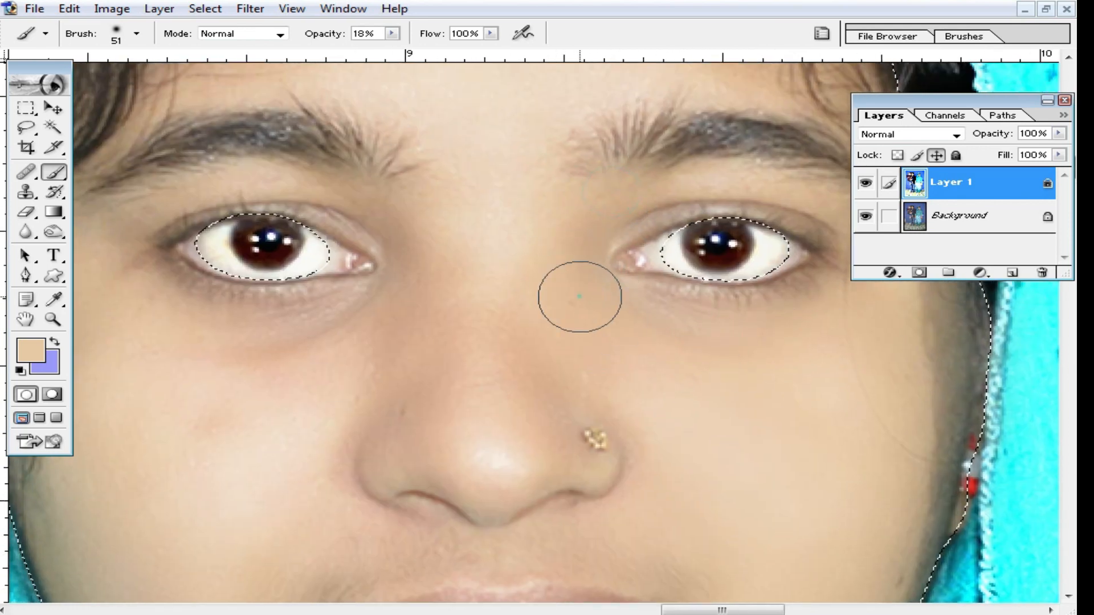
{"action": "left_click_drag", "start_coordinate": [820, 342], "coordinate": [754, 358]}
{"action": "left_click", "coordinate": [679, 359]}
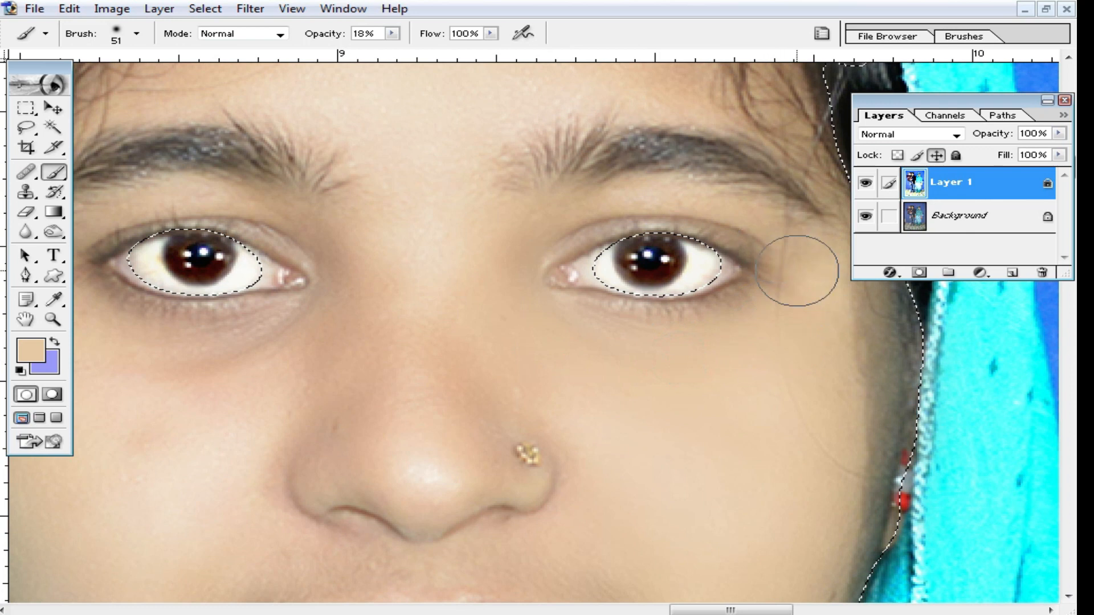
{"action": "left_click", "coordinate": [495, 259]}
{"action": "left_click", "coordinate": [806, 245]}
Even out the bridge of the nose and the inner corner of the left-hand eye with skin tone.
{"action": "mouse_move", "coordinate": [458, 420]}
{"action": "left_mouse_down"}
{"action": "mouse_move", "coordinate": [503, 394]}
{"action": "mouse_move", "coordinate": [532, 338]}
{"action": "left_mouse_up"}
{"action": "left_click", "coordinate": [497, 279]}
{"action": "left_click_drag", "start_coordinate": [391, 386], "coordinate": [470, 427]}
{"action": "left_click", "coordinate": [518, 319]}
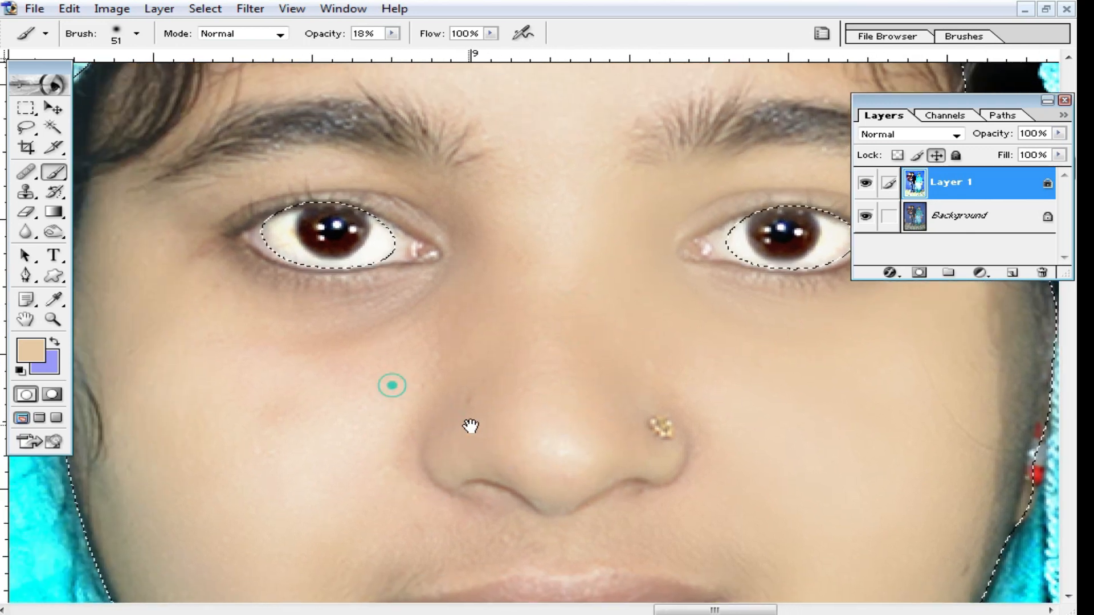
{"action": "left_click", "coordinate": [459, 200]}
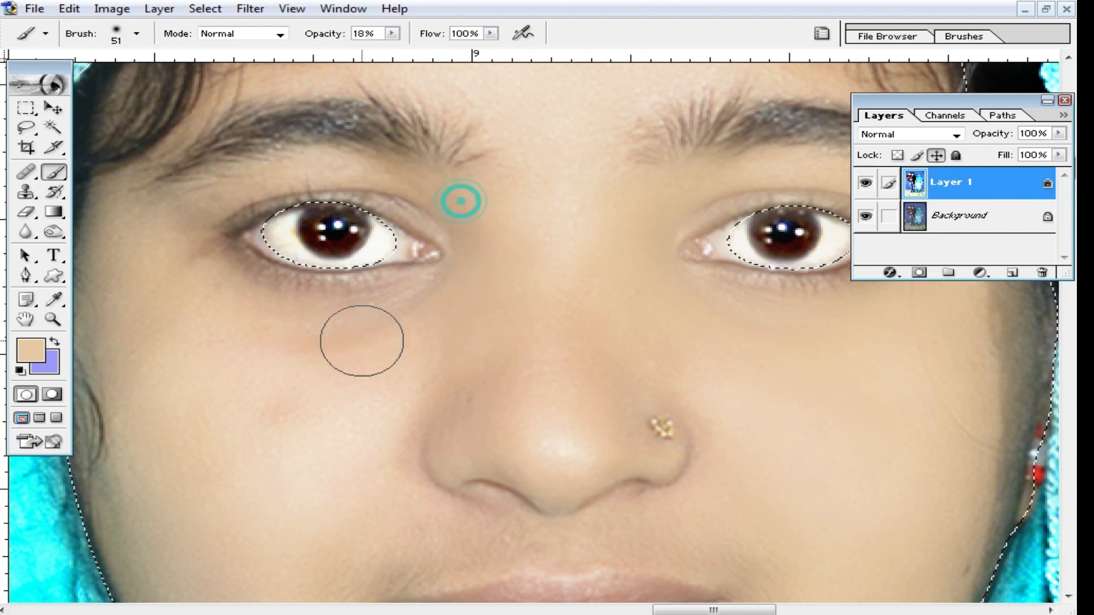
Paint skin tone under the left-hand eye and across the left-hand cheek to cover the reddish patches.
{"action": "left_click_drag", "start_coordinate": [291, 371], "coordinate": [398, 293]}
{"action": "left_click", "coordinate": [302, 225]}
{"action": "left_click_drag", "start_coordinate": [302, 548], "coordinate": [312, 451]}
{"action": "left_click", "coordinate": [252, 316]}
{"action": "left_click", "coordinate": [318, 454]}
{"action": "left_click", "coordinate": [456, 434]}
{"action": "left_click_drag", "start_coordinate": [589, 362], "coordinate": [481, 427]}
{"action": "mouse_move", "coordinate": [484, 380]}
{"action": "left_mouse_down"}
{"action": "mouse_move", "coordinate": [405, 447]}
{"action": "mouse_move", "coordinate": [350, 271]}
{"action": "left_mouse_up"}
Resample the skin tone on the left-hand cheek and blend the cheek up to the lower eyelid.
{"action": "left_click", "coordinate": [365, 421], "text": "alt"}
{"action": "left_click_drag", "start_coordinate": [391, 379], "coordinate": [422, 313]}
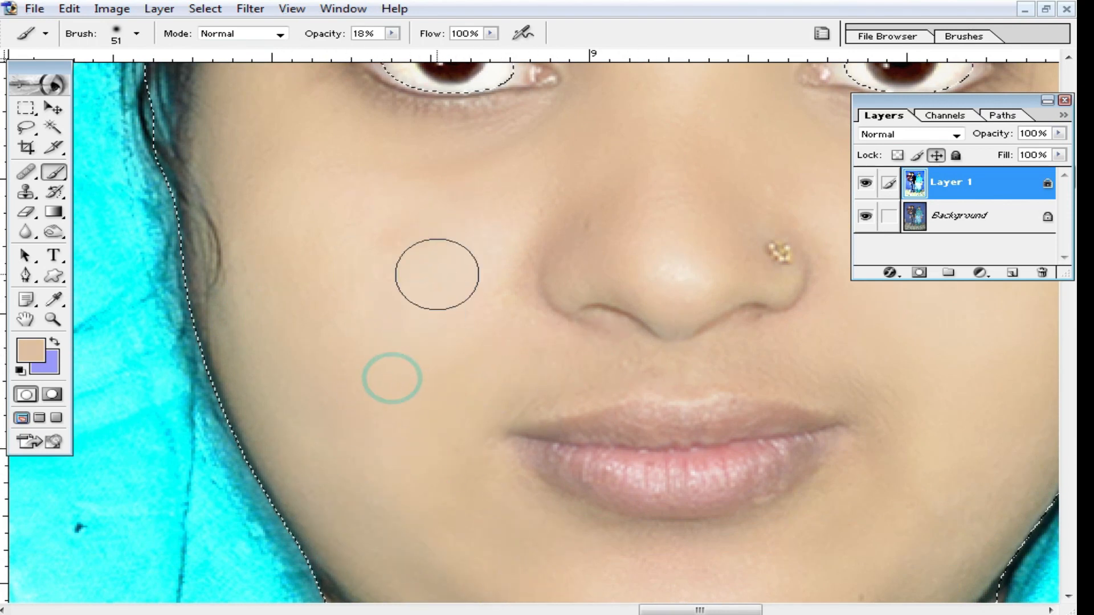
{"action": "left_click", "coordinate": [294, 183], "text": "alt"}
{"action": "left_click_drag", "start_coordinate": [357, 269], "coordinate": [467, 211]}
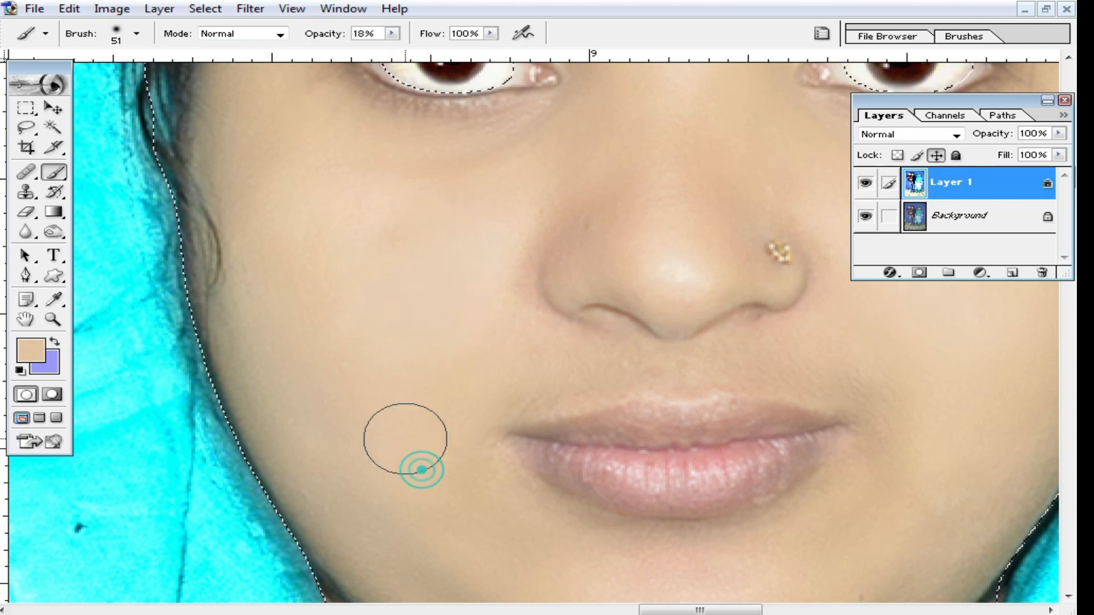
{"action": "left_click_drag", "start_coordinate": [395, 297], "coordinate": [399, 301]}
{"action": "mouse_move", "coordinate": [324, 227]}
{"action": "left_mouse_down"}
{"action": "mouse_move", "coordinate": [308, 323]}
{"action": "mouse_move", "coordinate": [261, 284]}
{"action": "left_mouse_up"}
{"action": "left_click_drag", "start_coordinate": [500, 288], "coordinate": [500, 420]}
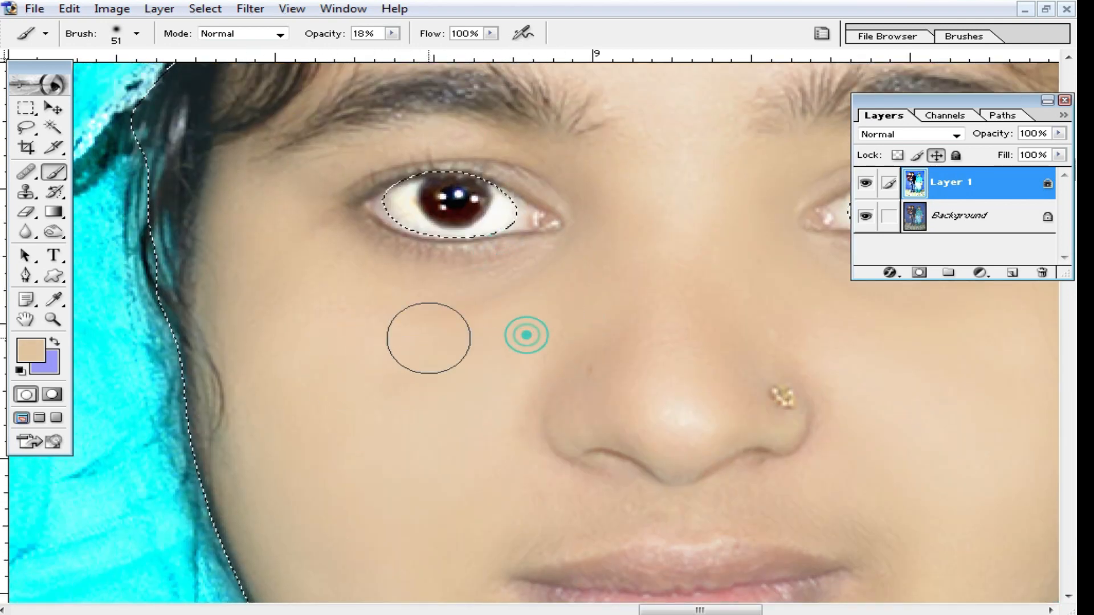
{"action": "left_click_drag", "start_coordinate": [408, 473], "coordinate": [427, 337]}
{"action": "left_click", "coordinate": [442, 337]}
Smooth the chin and lower jaw below the lips with the skin-tone brush.
{"action": "left_click_drag", "start_coordinate": [491, 448], "coordinate": [459, 287]}
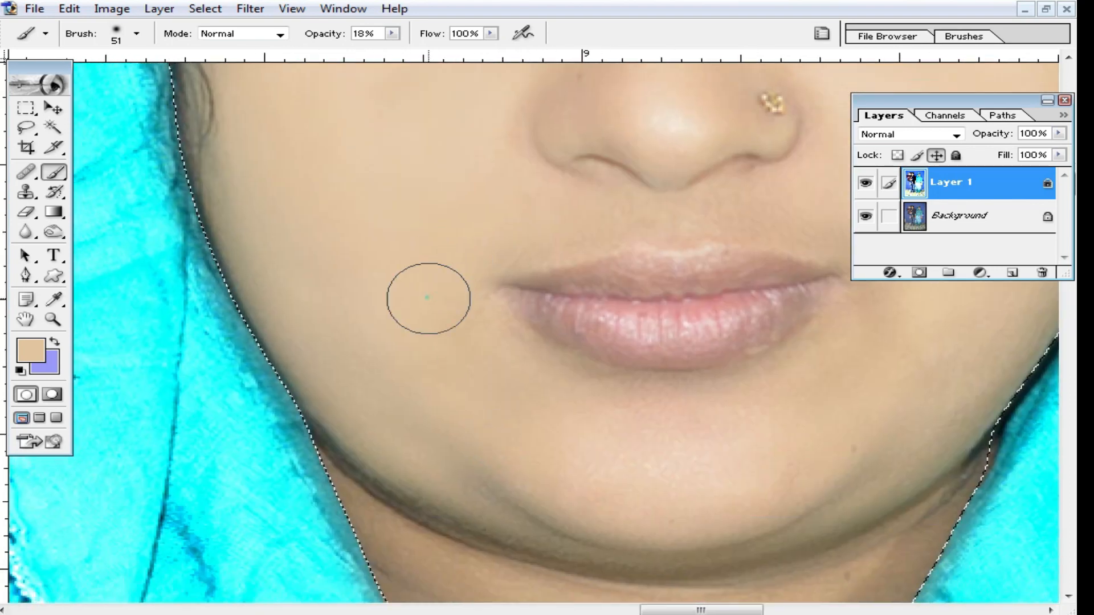
{"action": "mouse_move", "coordinate": [370, 420]}
{"action": "left_mouse_down"}
{"action": "mouse_move", "coordinate": [470, 500]}
{"action": "mouse_move", "coordinate": [693, 538]}
{"action": "mouse_move", "coordinate": [472, 446]}
{"action": "mouse_move", "coordinate": [636, 519]}
{"action": "mouse_move", "coordinate": [701, 528]}
{"action": "mouse_move", "coordinate": [884, 439]}
{"action": "left_mouse_up"}
{"action": "mouse_move", "coordinate": [979, 313]}
{"action": "left_mouse_down"}
{"action": "mouse_move", "coordinate": [853, 354]}
{"action": "mouse_move", "coordinate": [520, 403]}
{"action": "mouse_move", "coordinate": [829, 372]}
{"action": "mouse_move", "coordinate": [899, 346]}
{"action": "mouse_move", "coordinate": [629, 463]}
{"action": "left_mouse_up"}
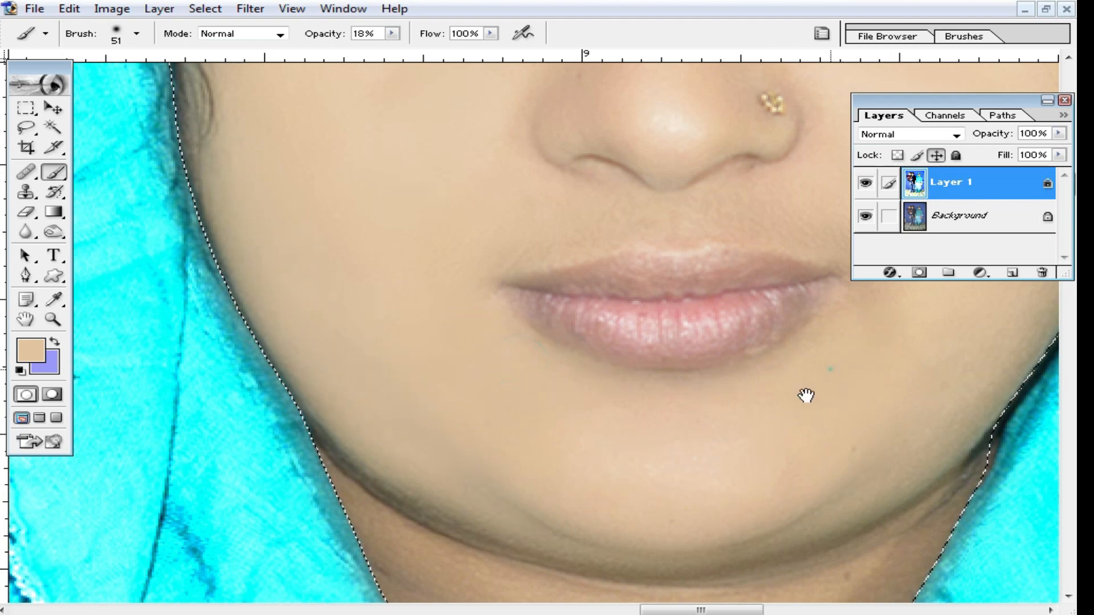
{"action": "left_click_drag", "start_coordinate": [831, 370], "coordinate": [704, 480]}
Soften the shading above the upper lip and at the mouth corners with skin tone.
{"action": "mouse_move", "coordinate": [760, 438]}
{"action": "left_mouse_down"}
{"action": "mouse_move", "coordinate": [757, 473]}
{"action": "mouse_move", "coordinate": [724, 388]}
{"action": "mouse_move", "coordinate": [561, 352]}
{"action": "left_mouse_up"}
{"action": "left_click_drag", "start_coordinate": [732, 352], "coordinate": [714, 353]}
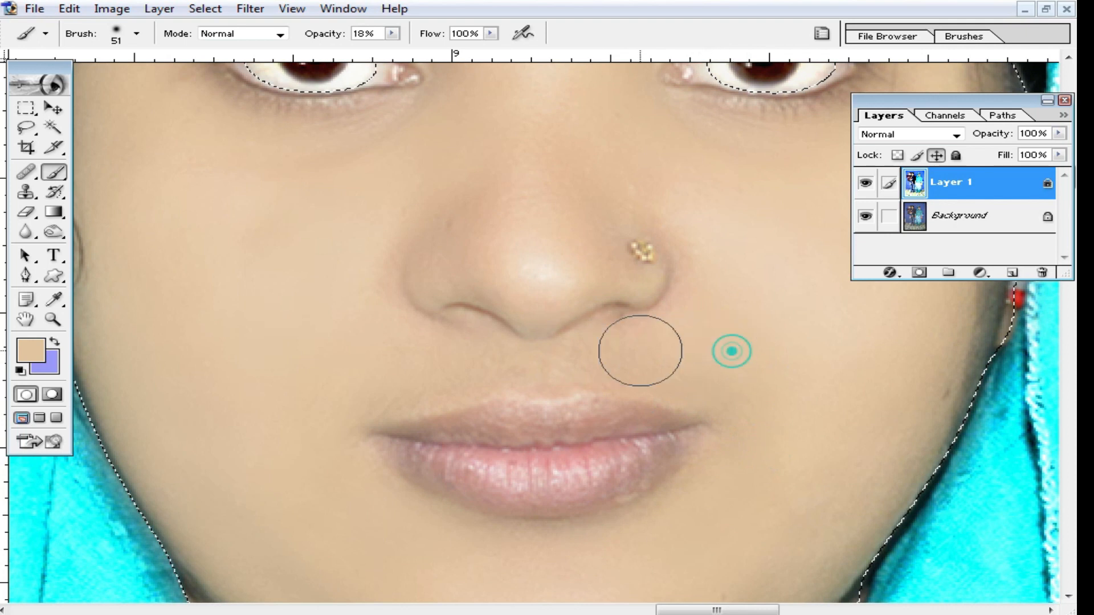
{"action": "left_click_drag", "start_coordinate": [333, 337], "coordinate": [380, 439]}
Paint skin tone over the nose and its bridge, reducing the brush to 39 px for the finer areas.
{"action": "left_click_drag", "start_coordinate": [534, 319], "coordinate": [563, 372]}
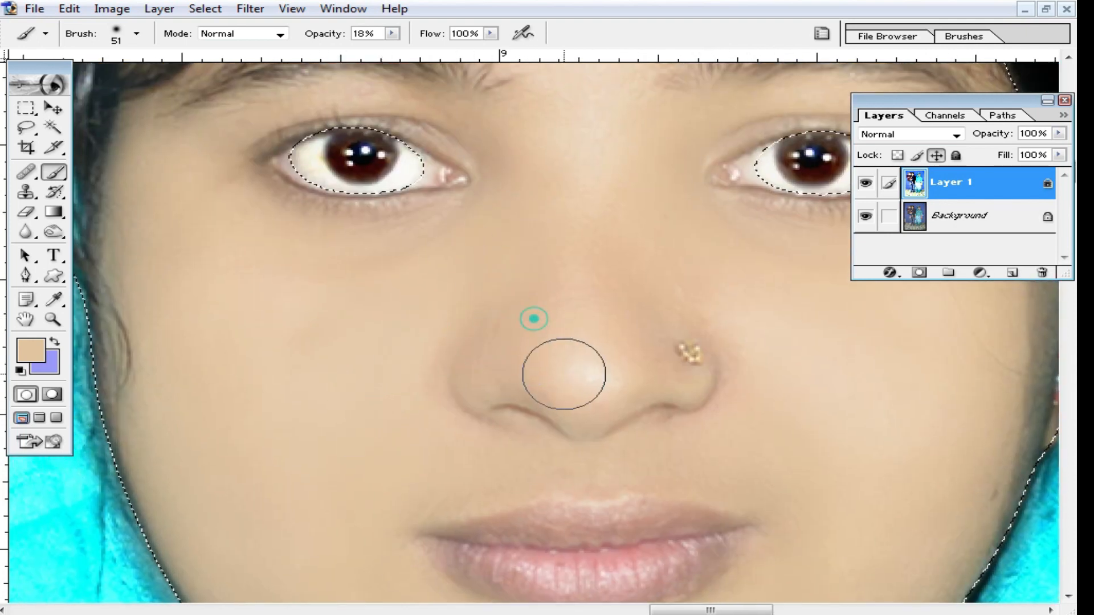
{"action": "right_click", "coordinate": [722, 325]}
{"action": "left_click_drag", "start_coordinate": [722, 325], "coordinate": [716, 325]}
{"action": "left_click", "coordinate": [606, 350]}
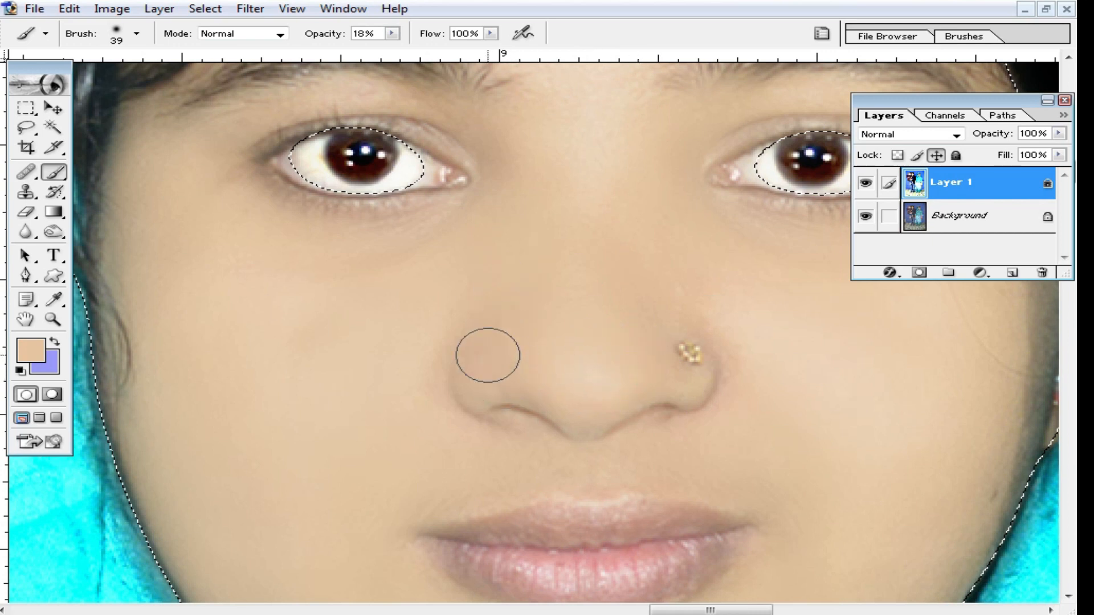
{"action": "scroll", "coordinate": [505, 380], "scroll_direction": "up", "scroll_amount": 3}
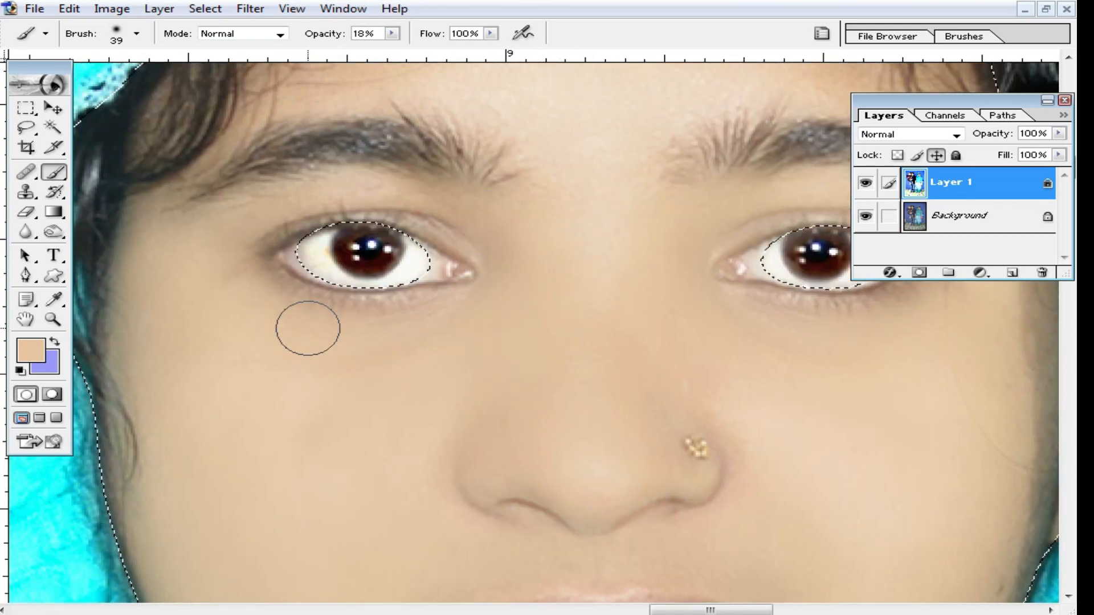
{"action": "left_click_drag", "start_coordinate": [593, 263], "coordinate": [490, 349]}
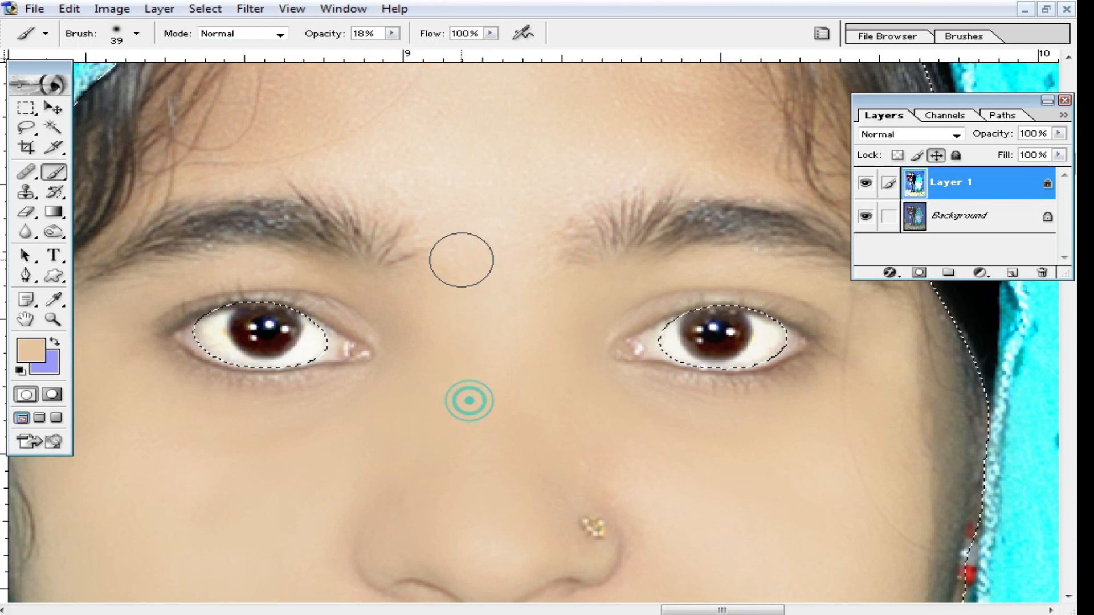
Resample the skin tone near the right-hand cheek and smooth the cheek with the brush enlarged to 89 px.
{"action": "left_click_drag", "start_coordinate": [859, 449], "coordinate": [862, 320]}
{"action": "left_click_drag", "start_coordinate": [840, 406], "coordinate": [777, 269]}
{"action": "left_click", "coordinate": [672, 449], "text": "alt"}
{"action": "left_click", "coordinate": [672, 346]}
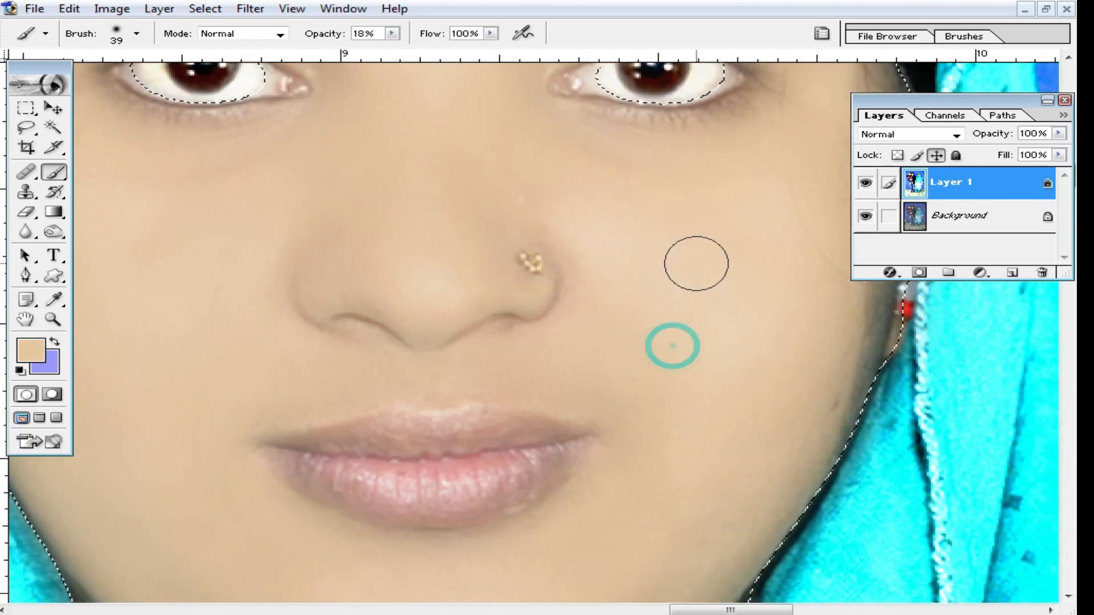
{"action": "right_click", "coordinate": [758, 360]}
{"action": "left_click_drag", "start_coordinate": [847, 391], "coordinate": [865, 392]}
{"action": "left_click", "coordinate": [679, 420]}
{"action": "left_click", "coordinate": [698, 358]}
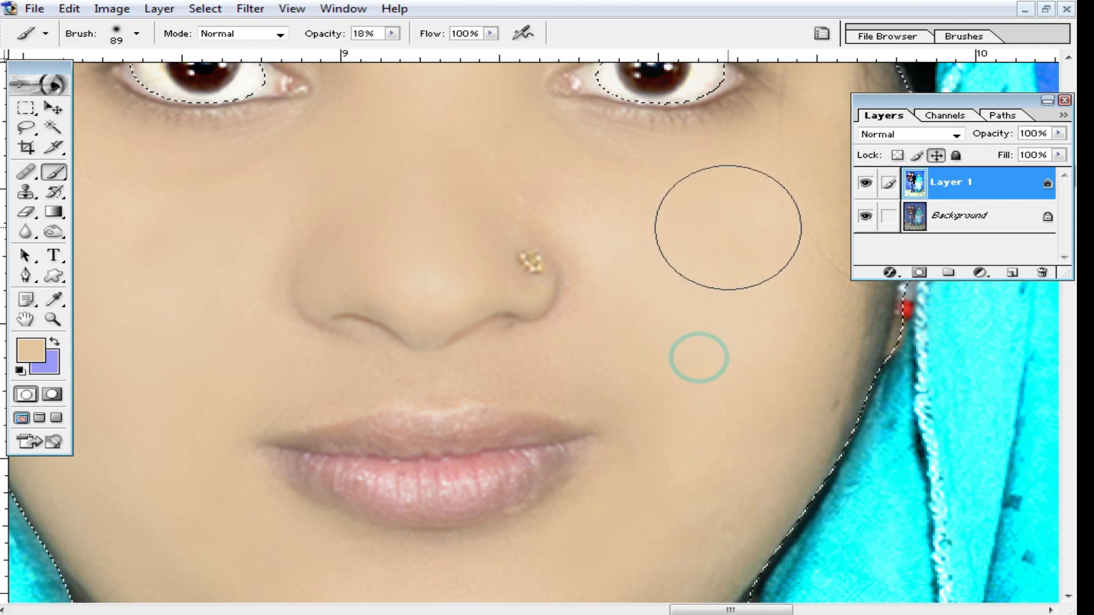
Set the brush to 64 px and paint the outer right-hand cheek with a tone sampled just below the eye.
{"action": "right_click", "coordinate": [772, 336]}
{"action": "left_click", "coordinate": [855, 371]}
{"action": "left_click", "coordinate": [776, 191], "text": "alt"}
{"action": "left_click", "coordinate": [791, 269]}
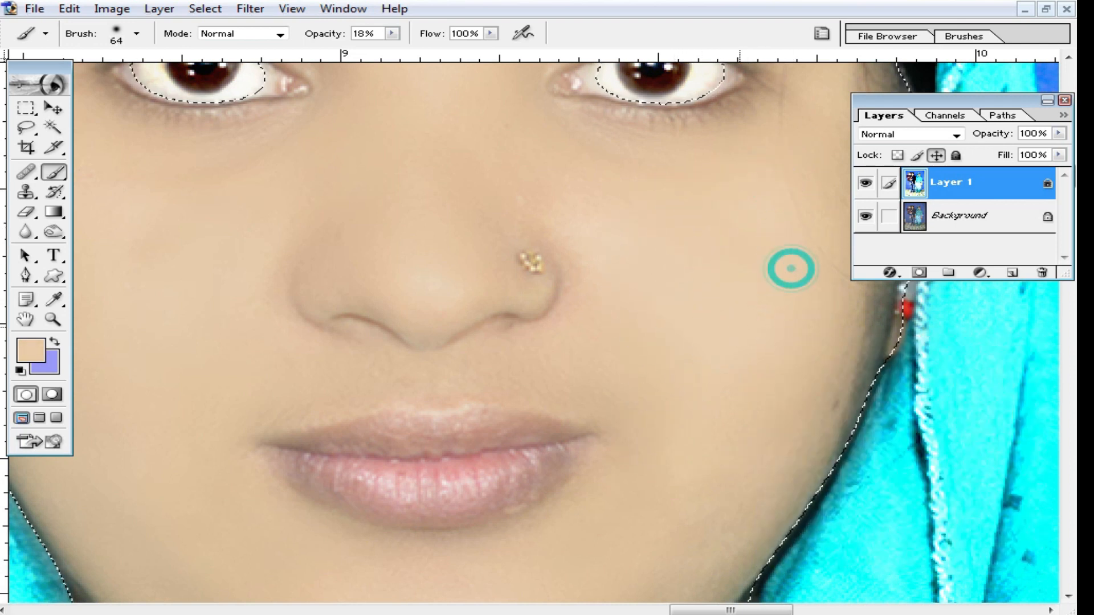
Blend the right-hand cheek into the side of the nose using freshly sampled skin tones.
{"action": "left_click", "coordinate": [659, 329], "text": "alt"}
{"action": "left_click", "coordinate": [580, 325]}
{"action": "left_click", "coordinate": [578, 194]}
{"action": "mouse_move", "coordinate": [671, 379]}
{"action": "left_mouse_down"}
{"action": "mouse_move", "coordinate": [720, 282]}
{"action": "mouse_move", "coordinate": [726, 325]}
{"action": "left_mouse_up"}
{"action": "left_click", "coordinate": [708, 359], "text": "alt"}
{"action": "left_click", "coordinate": [690, 333]}
{"action": "mouse_move", "coordinate": [668, 231]}
{"action": "left_mouse_down"}
{"action": "mouse_move", "coordinate": [668, 250]}
{"action": "mouse_move", "coordinate": [754, 395]}
{"action": "left_mouse_up"}
{"action": "left_click", "coordinate": [512, 284]}
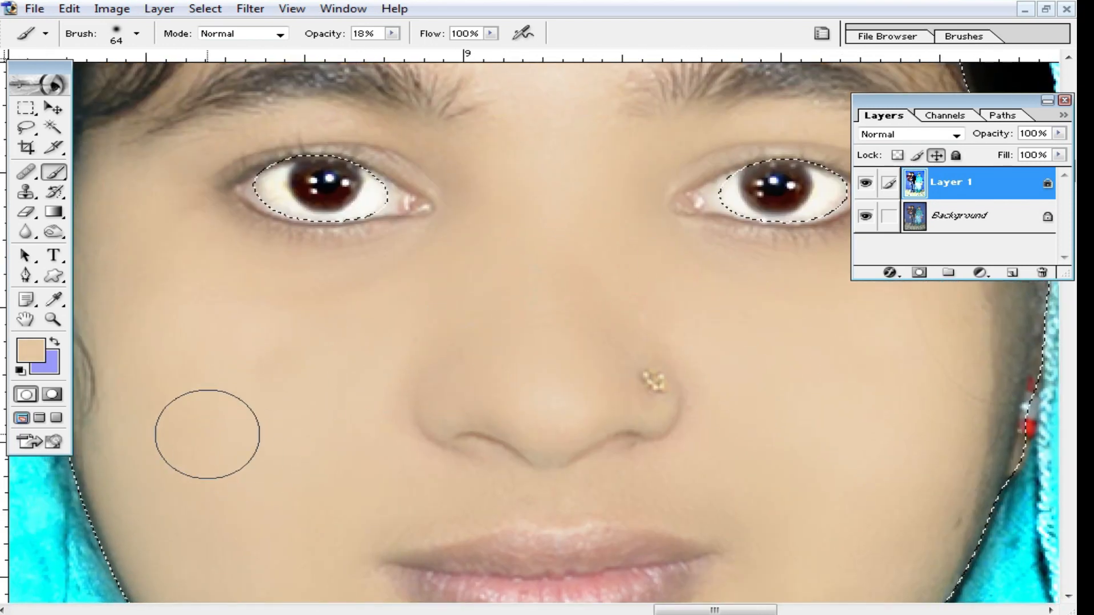
{"action": "left_click", "coordinate": [586, 310], "text": "ctrl+alt"}
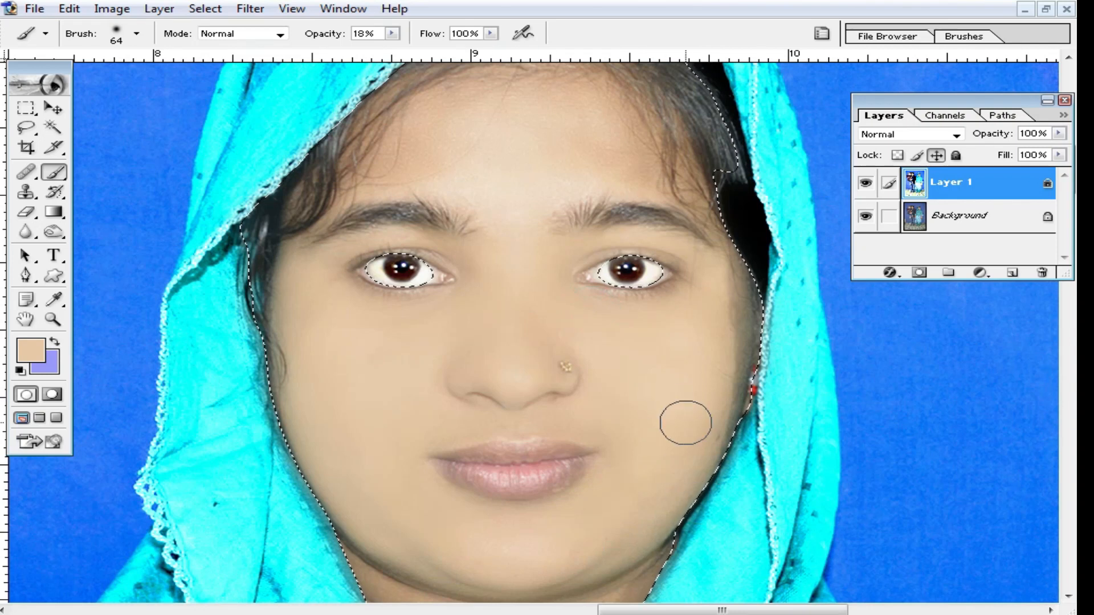
Set the brush to 23 px and sample the skin tone beside the inner corner of the right-hand eye.
{"action": "scroll", "coordinate": [556, 276], "scroll_direction": "up", "scroll_amount": 3}
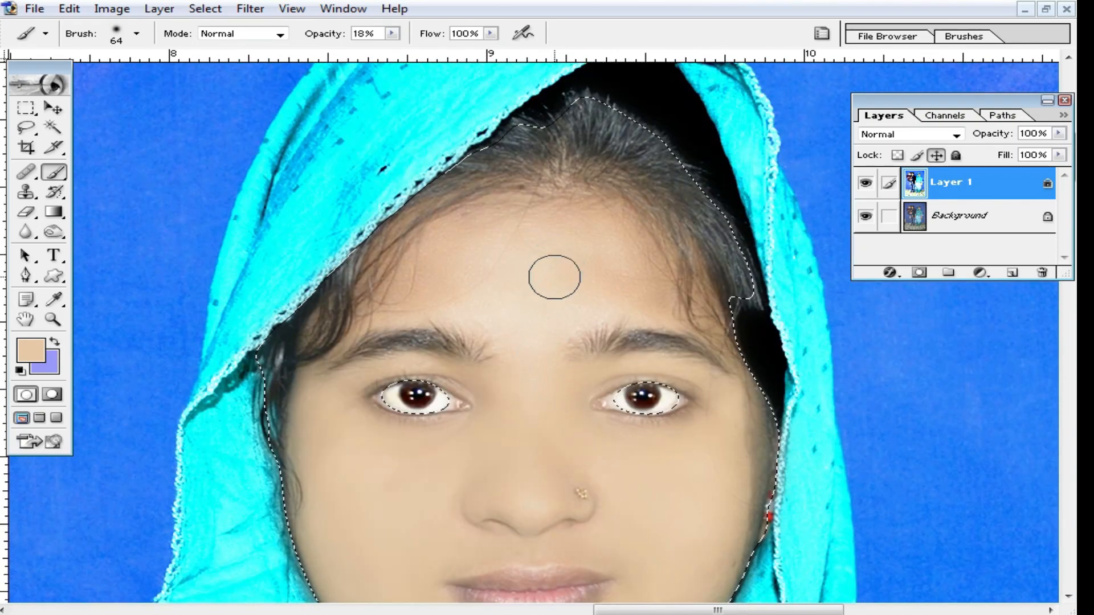
{"action": "left_click", "coordinate": [553, 357], "text": "ctrl"}
{"action": "left_click_drag", "start_coordinate": [501, 454], "coordinate": [525, 468]}
{"action": "left_click", "coordinate": [536, 194]}
{"action": "left_click", "coordinate": [563, 358], "text": "ctrl+alt"}
{"action": "right_click", "coordinate": [672, 365]}
{"action": "left_click_drag", "start_coordinate": [737, 402], "coordinate": [711, 402]}
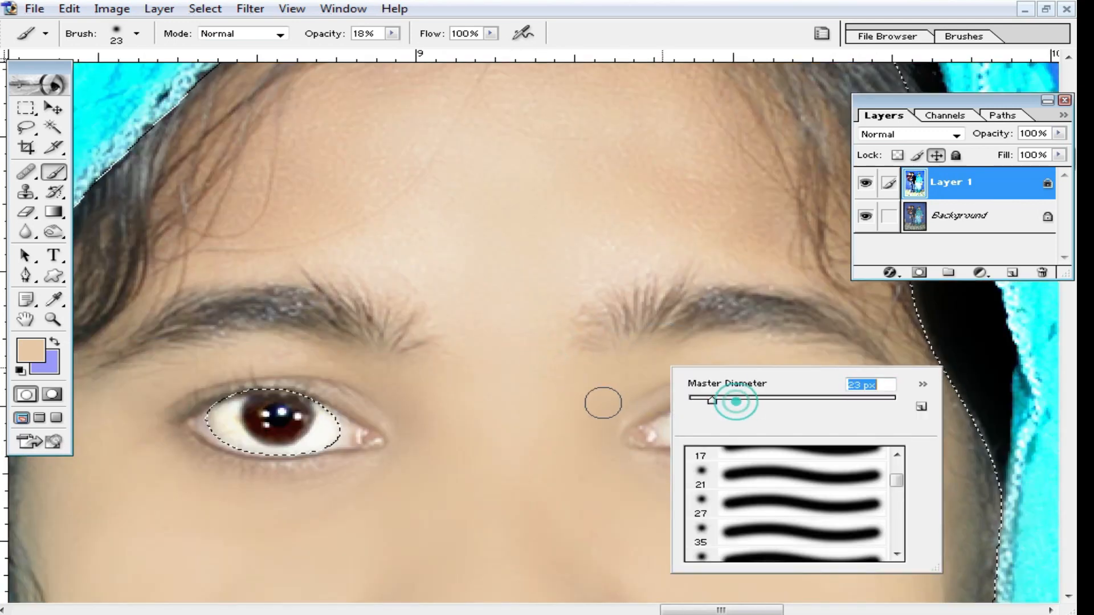
{"action": "left_click", "coordinate": [587, 403], "text": "alt"}
Enlarge the brush to 75 px and paint skin tone across the forehead between the hairline and eyebrows.
{"action": "right_click", "coordinate": [554, 341]}
{"action": "left_click", "coordinate": [629, 375]}
{"action": "left_click", "coordinate": [613, 226]}
{"action": "mouse_move", "coordinate": [595, 241]}
{"action": "left_mouse_down"}
{"action": "mouse_move", "coordinate": [704, 230]}
{"action": "mouse_move", "coordinate": [694, 166]}
{"action": "left_mouse_up"}
{"action": "mouse_move", "coordinate": [691, 224]}
{"action": "left_mouse_down"}
{"action": "mouse_move", "coordinate": [512, 266]}
{"action": "mouse_move", "coordinate": [268, 194]}
{"action": "mouse_move", "coordinate": [475, 297]}
{"action": "mouse_move", "coordinate": [207, 244]}
{"action": "mouse_move", "coordinate": [281, 215]}
{"action": "mouse_move", "coordinate": [245, 228]}
{"action": "mouse_move", "coordinate": [462, 277]}
{"action": "mouse_move", "coordinate": [426, 349]}
{"action": "left_mouse_up"}
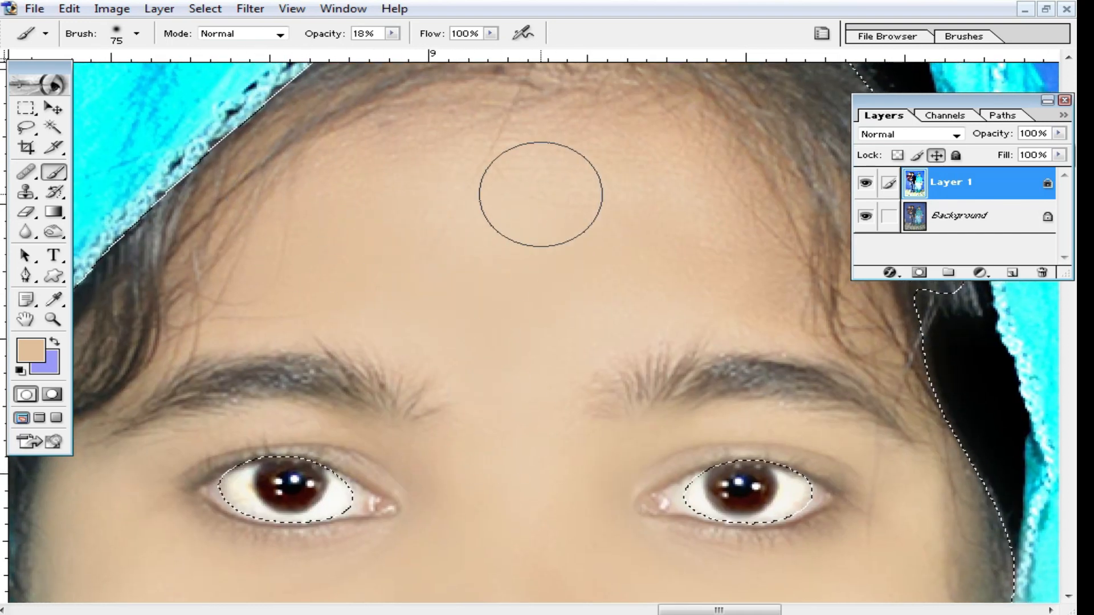
{"action": "left_click_drag", "start_coordinate": [534, 301], "coordinate": [553, 382]}
{"action": "mouse_move", "coordinate": [470, 261]}
{"action": "left_mouse_down"}
{"action": "mouse_move", "coordinate": [512, 254]}
{"action": "mouse_move", "coordinate": [638, 327]}
{"action": "left_mouse_up"}
{"action": "mouse_move", "coordinate": [686, 276]}
{"action": "left_mouse_down"}
{"action": "mouse_move", "coordinate": [625, 193]}
{"action": "mouse_move", "coordinate": [741, 345]}
{"action": "mouse_move", "coordinate": [514, 269]}
{"action": "left_mouse_up"}
Resample the forehead tone, set the brush to 40 px and blend the skin between the eyebrows.
{"action": "left_click", "coordinate": [625, 344], "text": "alt"}
{"action": "right_click", "coordinate": [650, 327]}
{"action": "left_click", "coordinate": [722, 359]}
{"action": "left_click", "coordinate": [561, 323]}
{"action": "left_click_drag", "start_coordinate": [542, 356], "coordinate": [576, 369]}
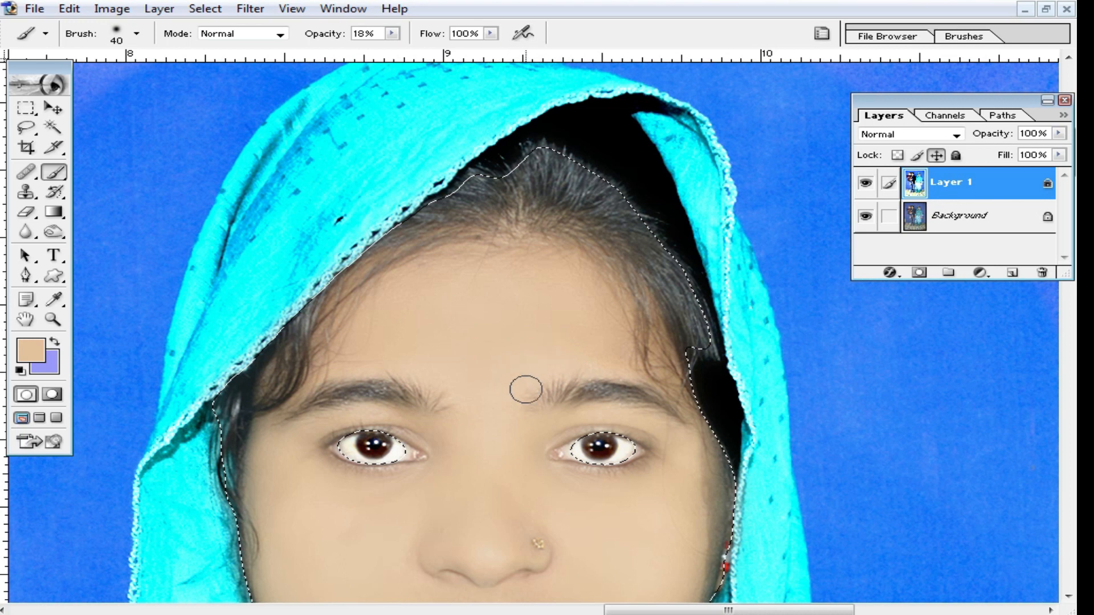
{"action": "left_click", "coordinate": [464, 398]}
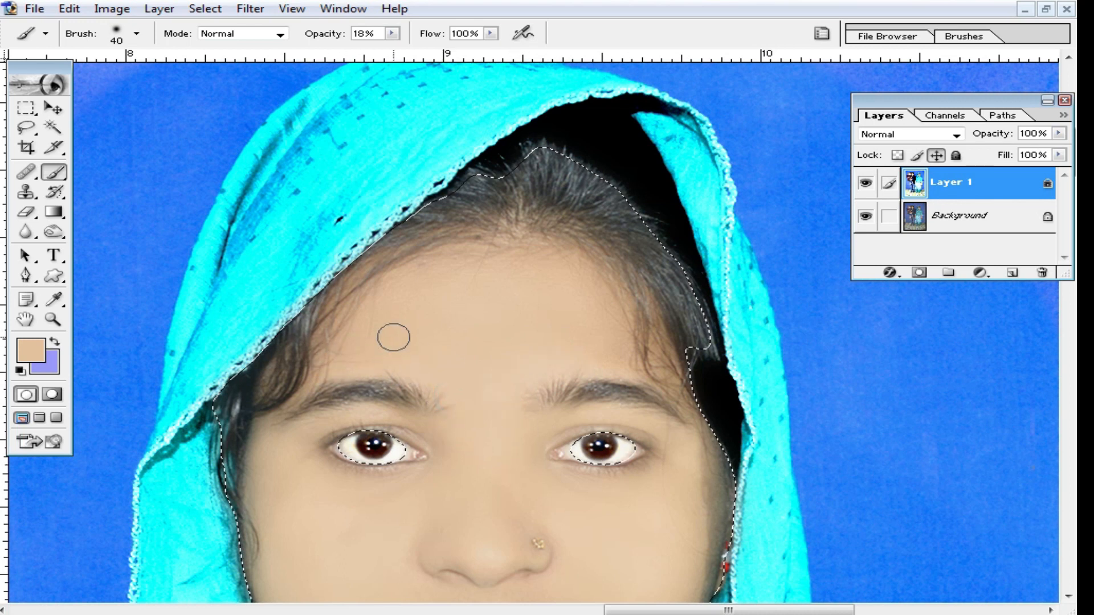
Touch up the skin around the outer end of the right-hand eyebrow and eye.
{"action": "left_click", "coordinate": [684, 390]}
{"action": "left_click_drag", "start_coordinate": [468, 420], "coordinate": [507, 290]}
{"action": "left_click", "coordinate": [700, 314]}
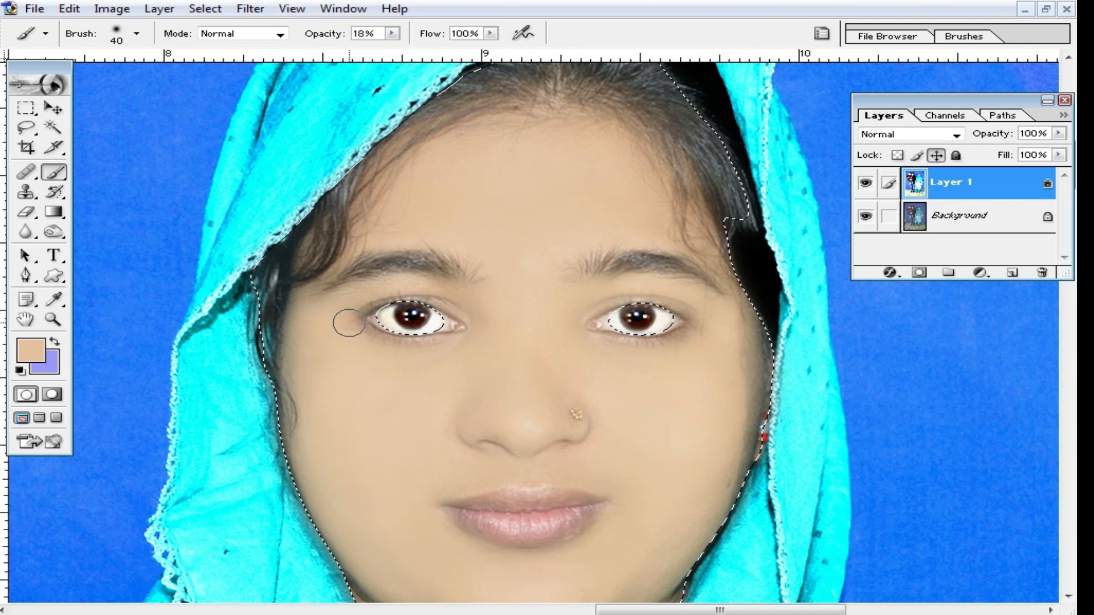
Set the brush to 94 px and paint skin tone over the neck between the chin and the shawl.
{"action": "left_click", "coordinate": [486, 313]}
{"action": "left_click", "coordinate": [525, 372], "text": "alt"}
{"action": "left_click_drag", "start_coordinate": [588, 454], "coordinate": [615, 320]}
{"action": "left_click", "coordinate": [546, 359], "text": "ctrl"}
{"action": "right_click", "coordinate": [646, 345]}
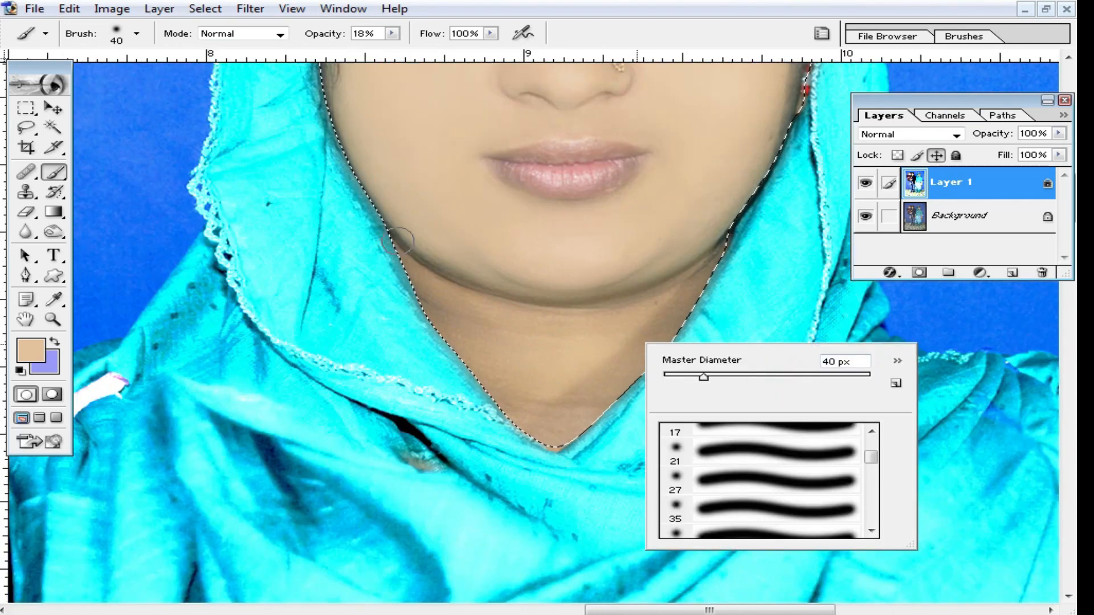
{"action": "left_click", "coordinate": [755, 374]}
{"action": "left_click", "coordinate": [409, 223]}
{"action": "mouse_move", "coordinate": [682, 227]}
{"action": "left_mouse_down"}
{"action": "mouse_move", "coordinate": [702, 214]}
{"action": "mouse_move", "coordinate": [527, 265]}
{"action": "left_mouse_up"}
{"action": "mouse_move", "coordinate": [644, 327]}
{"action": "left_mouse_down"}
{"action": "mouse_move", "coordinate": [733, 296]}
{"action": "mouse_move", "coordinate": [689, 307]}
{"action": "mouse_move", "coordinate": [657, 346]}
{"action": "left_mouse_up"}
{"action": "left_click_drag", "start_coordinate": [595, 388], "coordinate": [531, 451]}
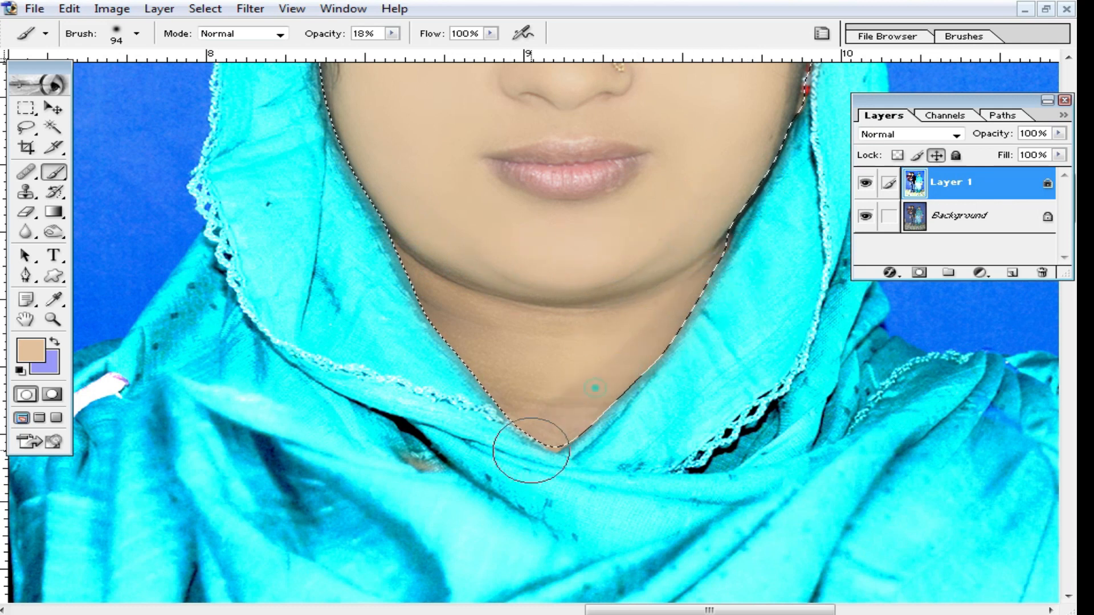
{"action": "mouse_move", "coordinate": [393, 277]}
{"action": "left_mouse_down"}
{"action": "mouse_move", "coordinate": [384, 281]}
{"action": "mouse_move", "coordinate": [567, 309]}
{"action": "left_mouse_up"}
Blend skin tone along the jawline and under the chin to soften the remaining neck shadows.
{"action": "mouse_move", "coordinate": [401, 231]}
{"action": "left_mouse_down"}
{"action": "mouse_move", "coordinate": [535, 313]}
{"action": "mouse_move", "coordinate": [753, 248]}
{"action": "left_mouse_up"}
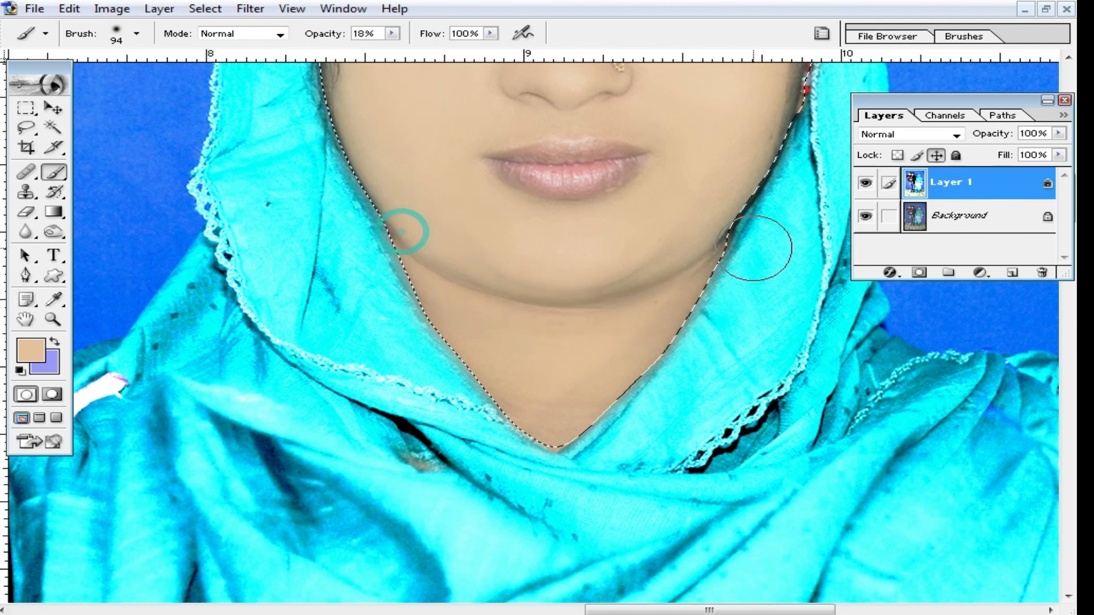
{"action": "left_click_drag", "start_coordinate": [590, 370], "coordinate": [652, 307]}
{"action": "mouse_move", "coordinate": [569, 401]}
{"action": "left_mouse_down"}
{"action": "mouse_move", "coordinate": [548, 411]}
{"action": "mouse_move", "coordinate": [486, 332]}
{"action": "left_mouse_up"}
{"action": "left_click_drag", "start_coordinate": [388, 292], "coordinate": [455, 365]}
{"action": "mouse_move", "coordinate": [347, 152]}
{"action": "left_mouse_down"}
{"action": "mouse_move", "coordinate": [501, 280]}
{"action": "mouse_move", "coordinate": [664, 292]}
{"action": "left_mouse_up"}
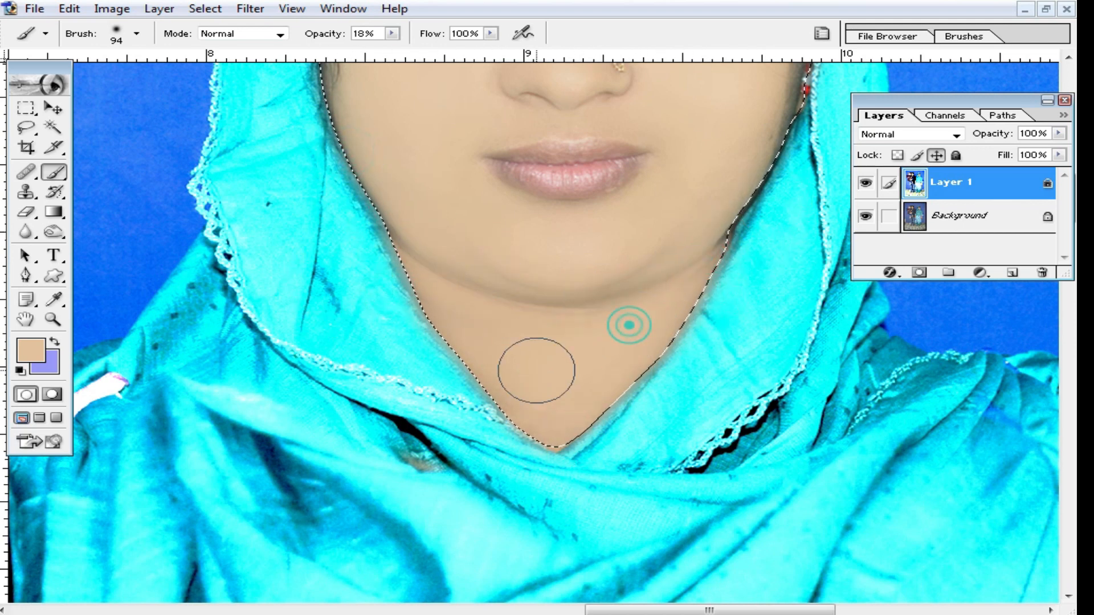
Resample the skin tone on the lower face and blend it over the cheeks and jaw.
{"action": "scroll", "coordinate": [513, 435], "scroll_direction": "up", "scroll_amount": 3}
{"action": "left_click", "coordinate": [423, 449], "text": "alt"}
{"action": "left_click_drag", "start_coordinate": [415, 318], "coordinate": [551, 381]}
{"action": "left_click_drag", "start_coordinate": [491, 521], "coordinate": [617, 496]}
{"action": "left_click_drag", "start_coordinate": [692, 283], "coordinate": [693, 337]}
{"action": "mouse_move", "coordinate": [706, 262]}
{"action": "left_mouse_down"}
{"action": "mouse_move", "coordinate": [672, 271]}
{"action": "mouse_move", "coordinate": [725, 347]}
{"action": "mouse_move", "coordinate": [719, 290]}
{"action": "left_mouse_up"}
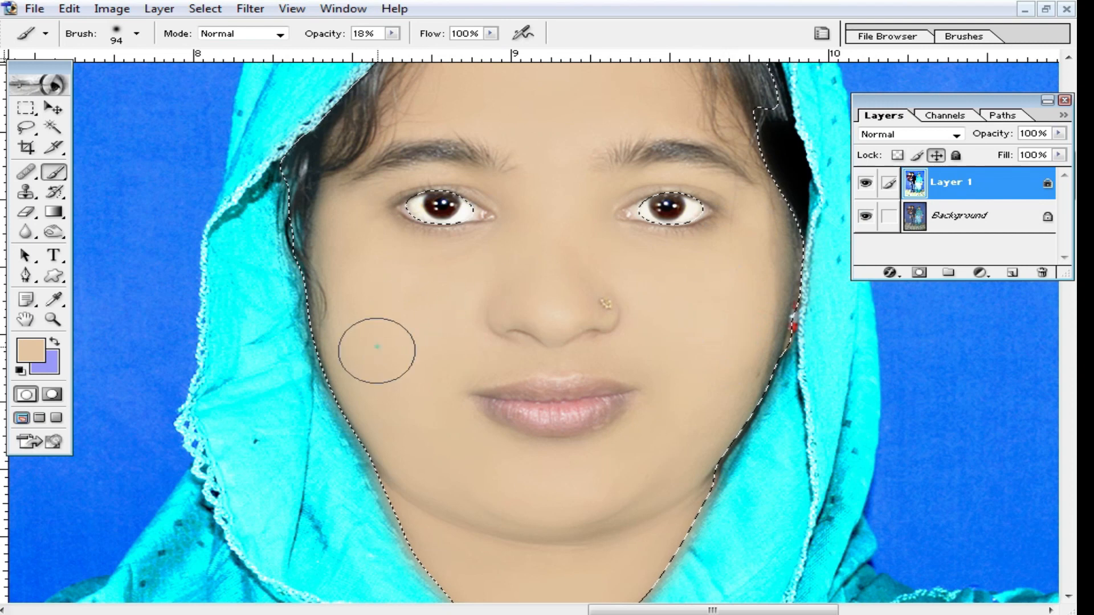
{"action": "left_click_drag", "start_coordinate": [552, 257], "coordinate": [549, 342]}
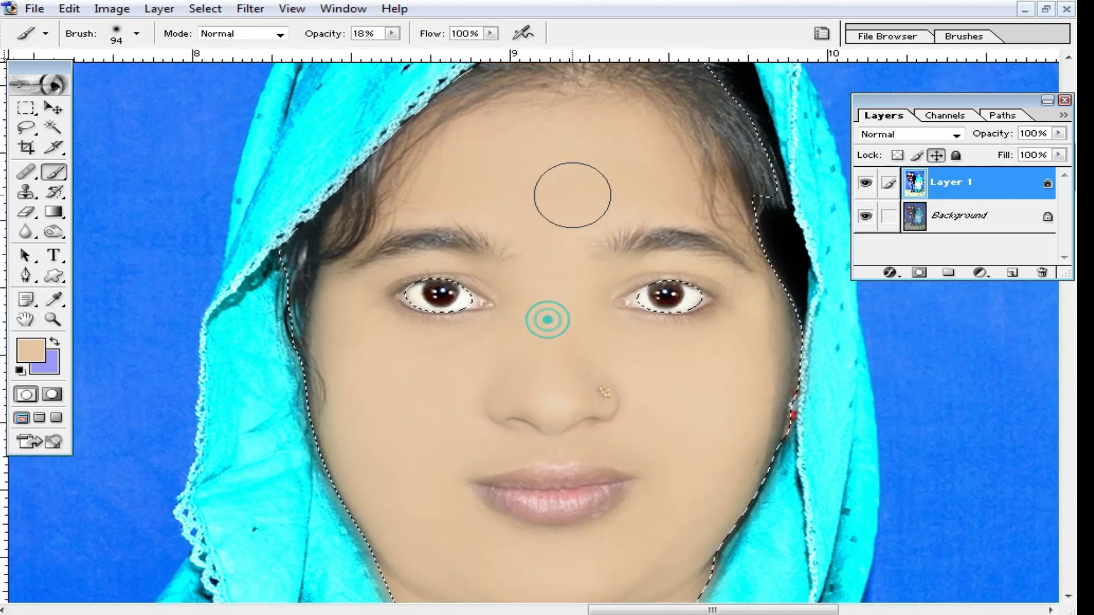
Switch to the Rectangular Marquee tool and clear the selection around the woman's face.
{"action": "left_click", "coordinate": [557, 225], "text": "alt"}
{"action": "left_click", "coordinate": [33, 111]}
{"action": "key", "text": "ctrl+d"}
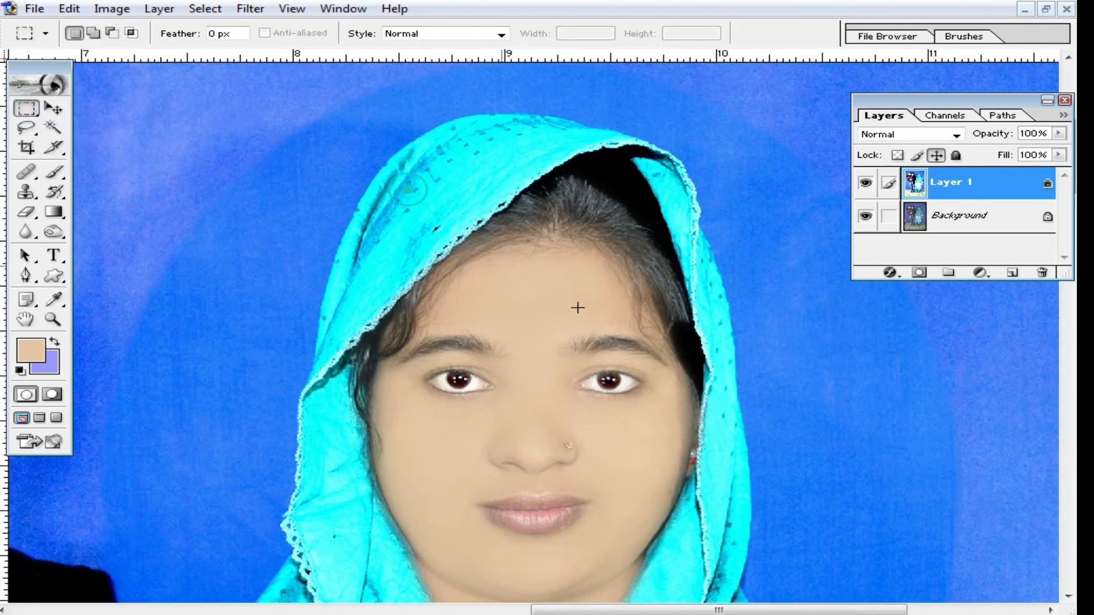
Compare the retouched portrait with the original by toggling the visibility of Layer 1, leaving it shown.
{"action": "left_click", "coordinate": [600, 326], "text": "alt"}
{"action": "left_click", "coordinate": [620, 320], "text": "alt"}
{"action": "left_click_drag", "start_coordinate": [618, 425], "coordinate": [649, 281]}
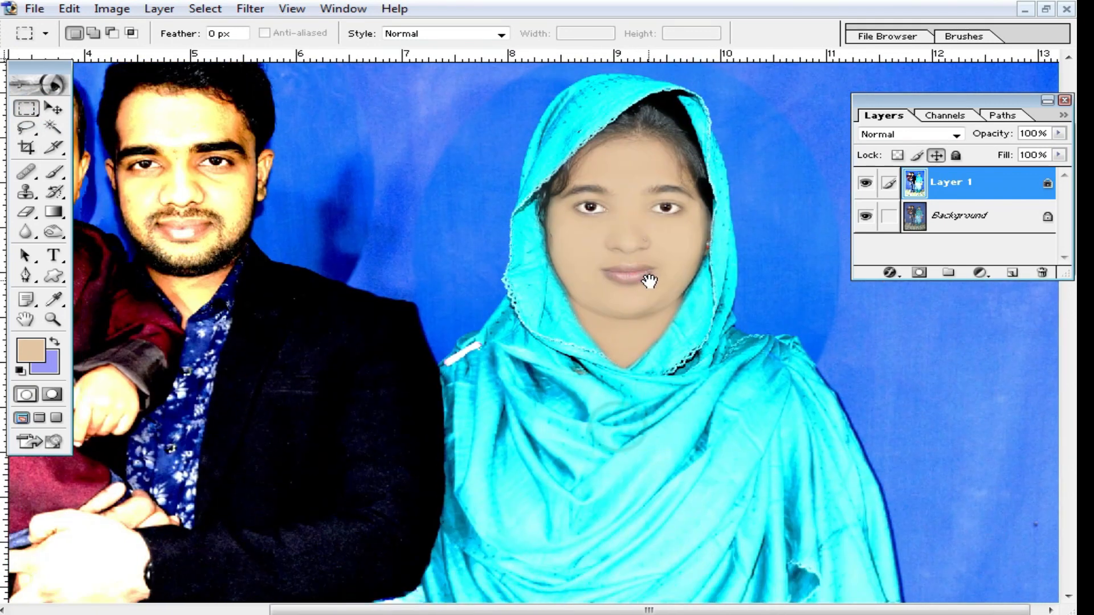
{"action": "left_click", "coordinate": [684, 371], "text": "alt"}
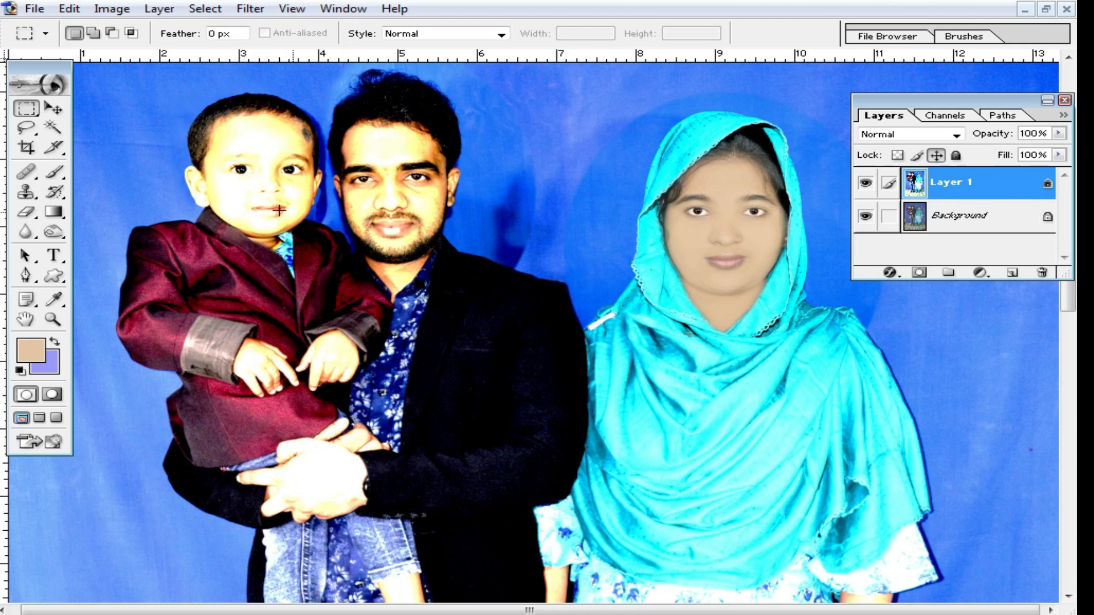
{"action": "left_click", "coordinate": [699, 349], "text": "ctrl"}
{"action": "left_click", "coordinate": [864, 184]}
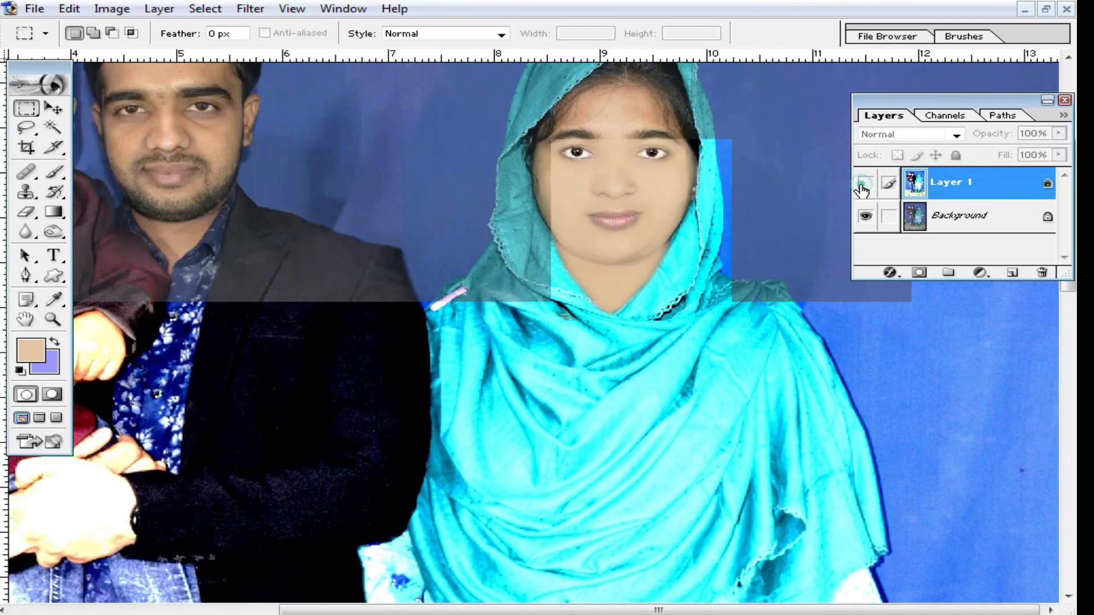
{"action": "left_click", "coordinate": [865, 183]}
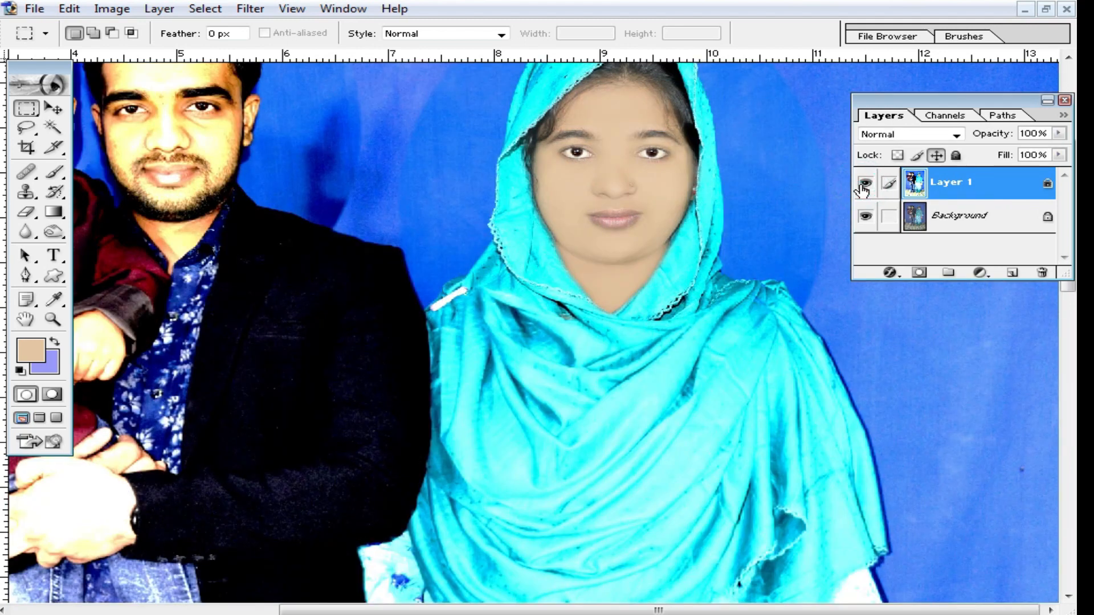
{"action": "left_click", "coordinate": [865, 184]}
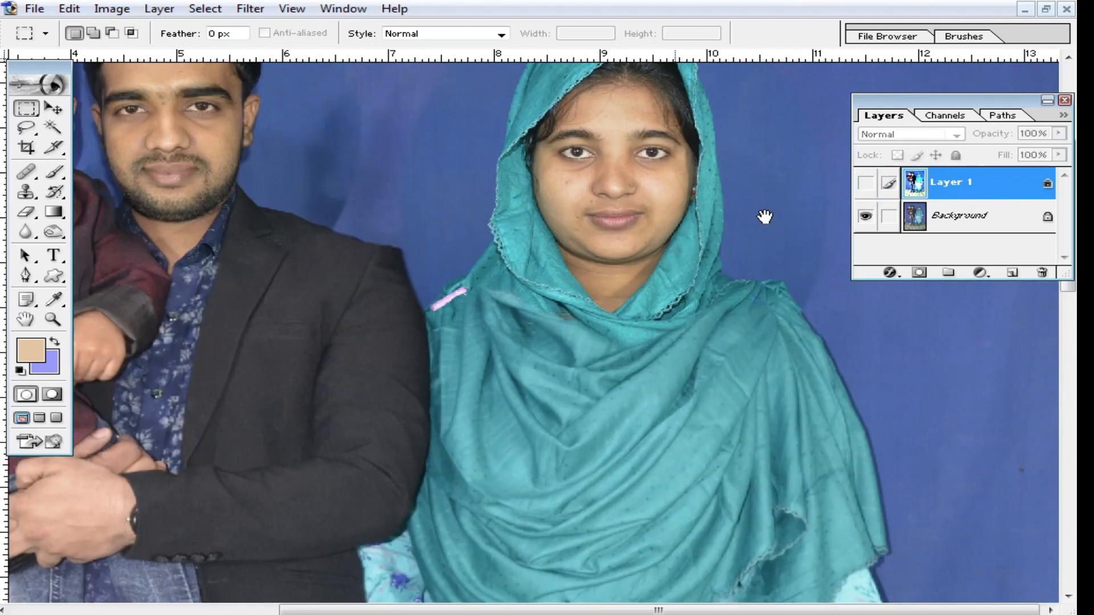
{"action": "left_click", "coordinate": [866, 183]}
{"action": "left_click", "coordinate": [610, 256]}
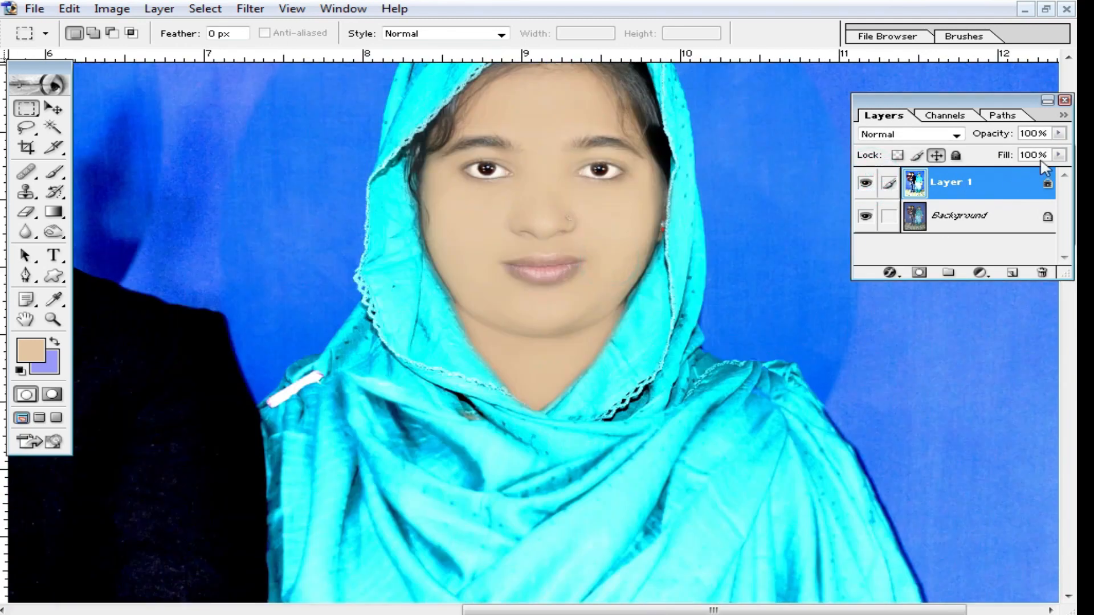
Reduce the opacity of Layer 1 to 66% and check the woman's face and the whole portrait.
{"action": "left_click", "coordinate": [1060, 135]}
{"action": "left_click_drag", "start_coordinate": [1033, 161], "coordinate": [1002, 177]}
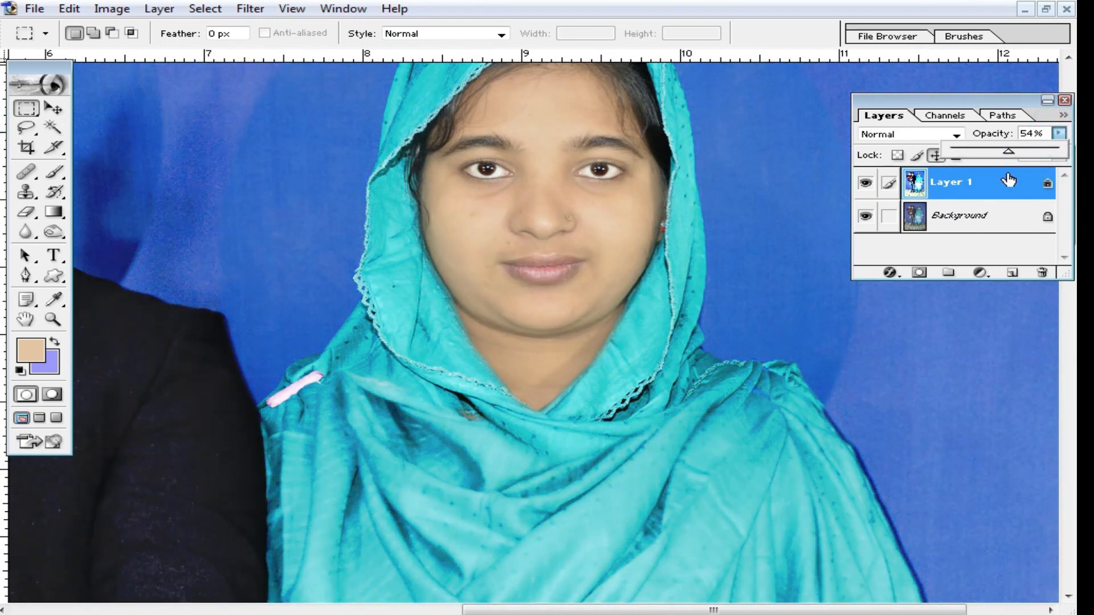
{"action": "key", "text": "Return"}
{"action": "left_click", "coordinate": [547, 249], "text": "alt"}
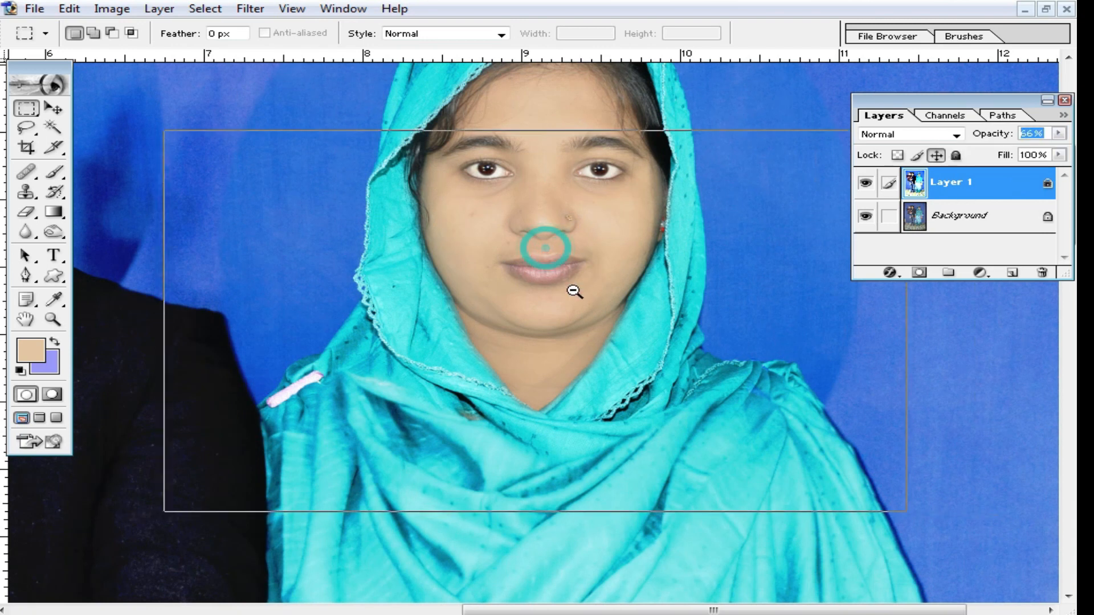
{"action": "left_click", "coordinate": [596, 315], "text": "ctrl"}
{"action": "left_click", "coordinate": [574, 318], "text": "ctrl"}
{"action": "left_click_drag", "start_coordinate": [534, 386], "coordinate": [630, 374]}
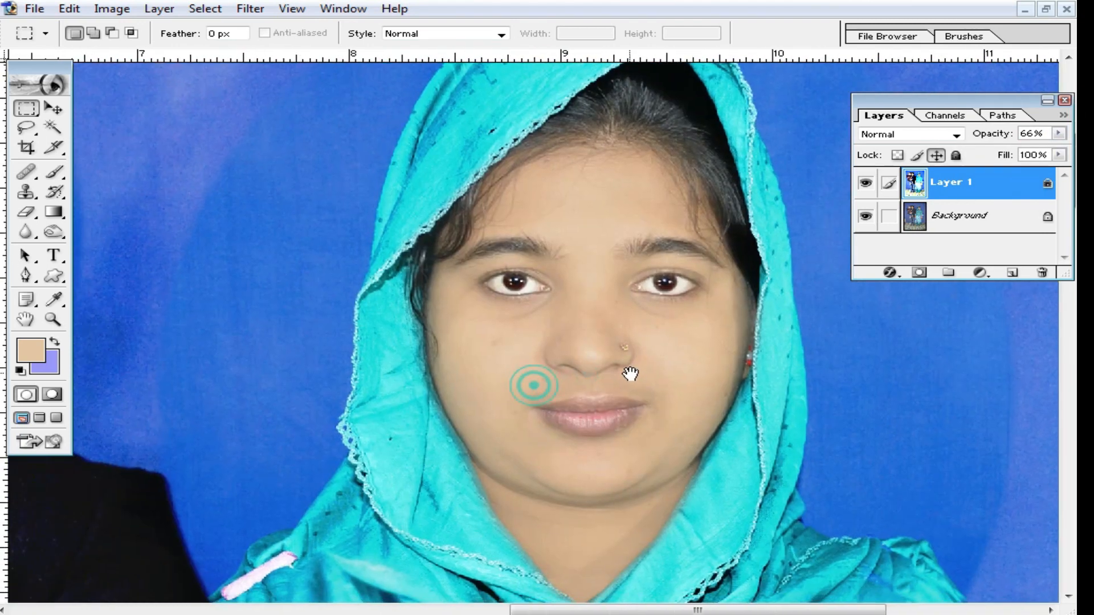
{"action": "left_click", "coordinate": [579, 353], "text": "alt"}
{"action": "left_click", "coordinate": [588, 361], "text": "alt"}
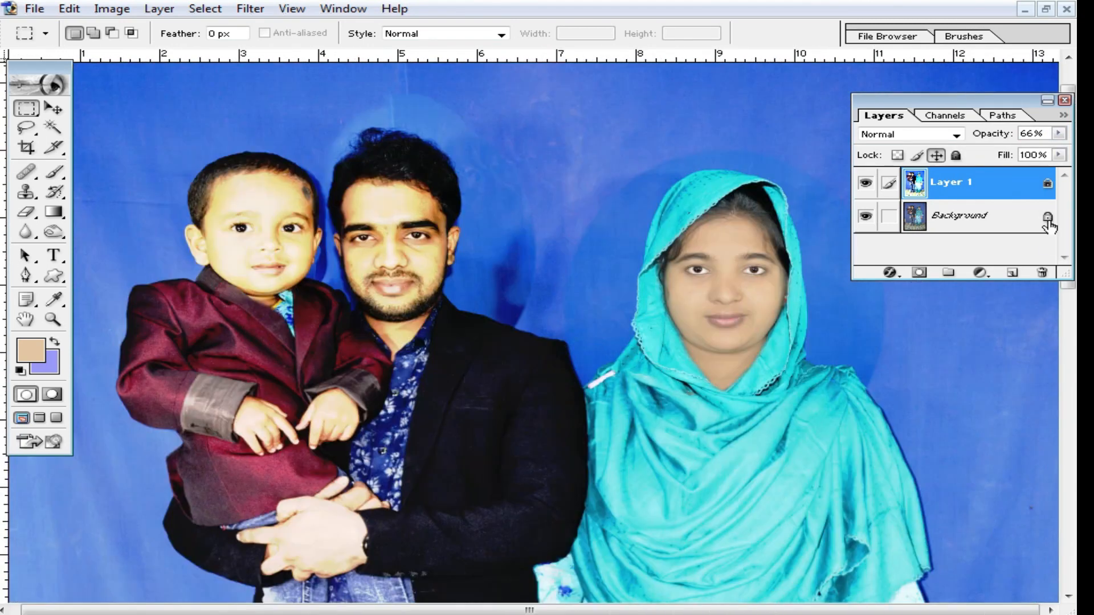
Set up the History Brush with Normal mode, 100% opacity and a soft 496 px tip.
{"action": "left_click", "coordinate": [56, 193]}
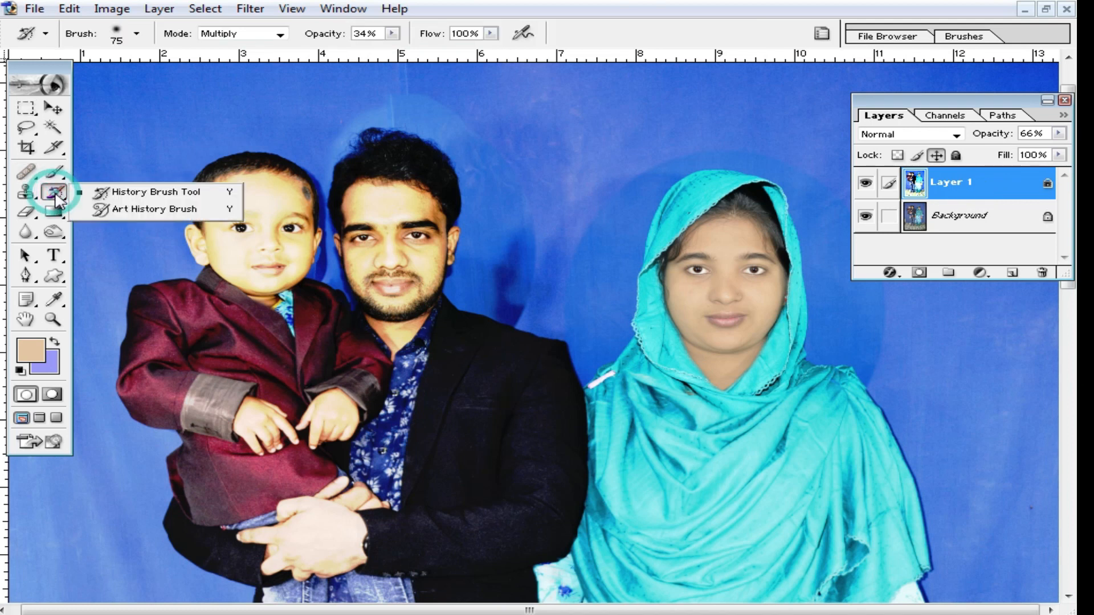
{"action": "left_click", "coordinate": [409, 403], "text": "alt"}
{"action": "left_click", "coordinate": [281, 35]}
{"action": "left_click", "coordinate": [228, 46]}
{"action": "left_click", "coordinate": [392, 33]}
{"action": "right_click", "coordinate": [695, 222]}
{"action": "left_click_drag", "start_coordinate": [771, 216], "coordinate": [780, 216]}
{"action": "left_click", "coordinate": [411, 218]}
{"action": "right_click", "coordinate": [453, 237]}
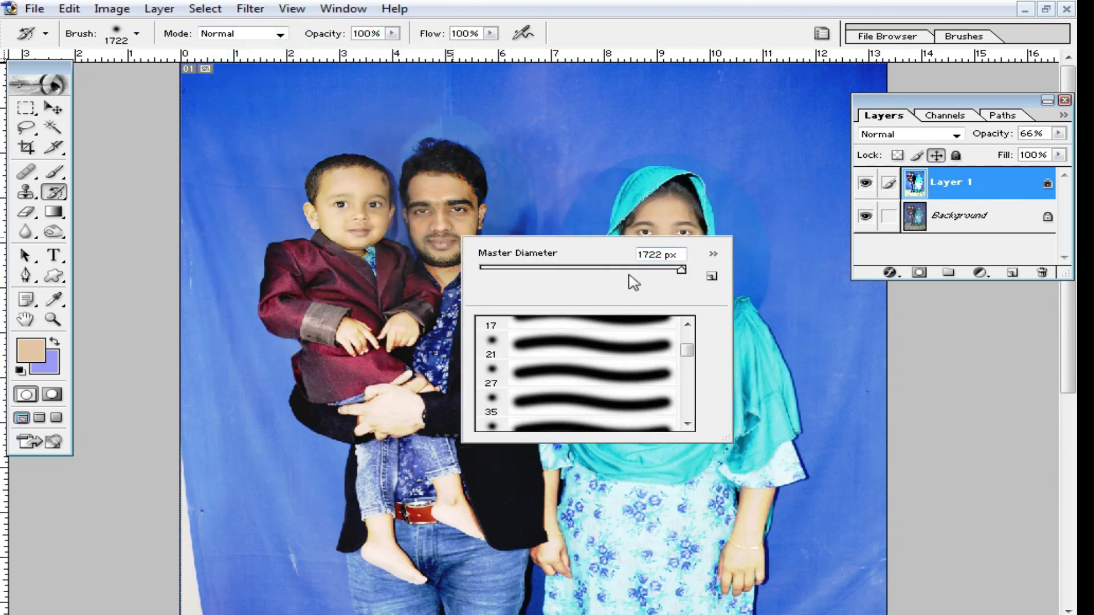
{"action": "left_click", "coordinate": [436, 157]}
{"action": "right_click", "coordinate": [399, 245]}
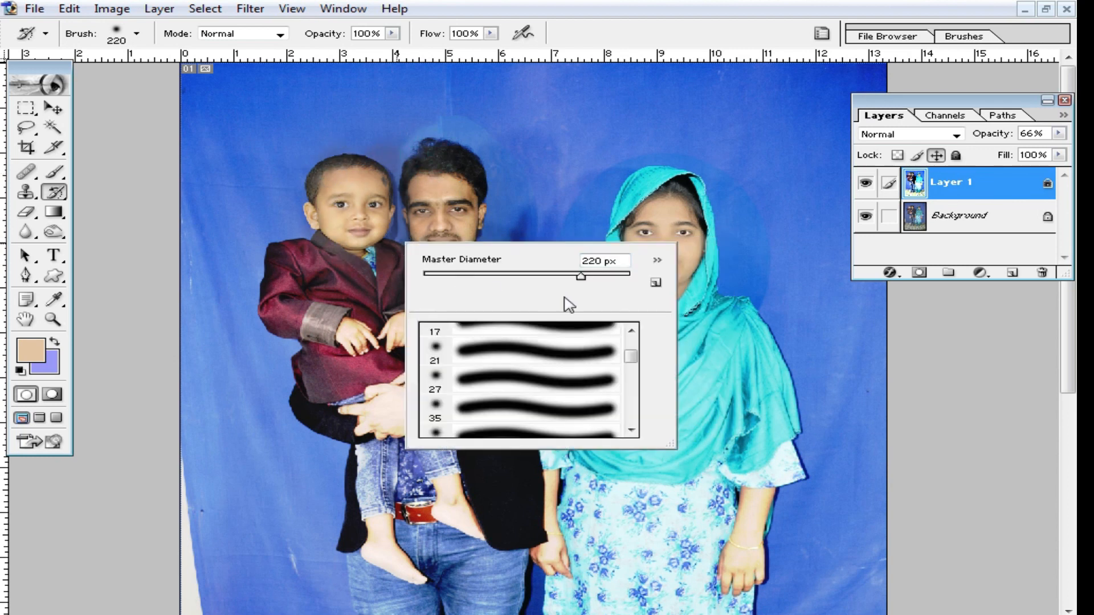
Restore the original tones of the boy, the man and their clothing with the History Brush.
{"action": "mouse_move", "coordinate": [440, 144]}
{"action": "left_mouse_down"}
{"action": "mouse_move", "coordinate": [353, 357]}
{"action": "mouse_move", "coordinate": [339, 311]}
{"action": "mouse_move", "coordinate": [312, 458]}
{"action": "mouse_move", "coordinate": [353, 404]}
{"action": "mouse_move", "coordinate": [407, 542]}
{"action": "mouse_move", "coordinate": [471, 420]}
{"action": "mouse_move", "coordinate": [422, 496]}
{"action": "left_mouse_up"}
{"action": "mouse_move", "coordinate": [429, 433]}
{"action": "left_mouse_down"}
{"action": "mouse_move", "coordinate": [490, 296]}
{"action": "mouse_move", "coordinate": [530, 349]}
{"action": "mouse_move", "coordinate": [431, 299]}
{"action": "left_mouse_up"}
{"action": "left_click_drag", "start_coordinate": [286, 321], "coordinate": [450, 74]}
{"action": "left_click_drag", "start_coordinate": [268, 377], "coordinate": [256, 593]}
{"action": "mouse_move", "coordinate": [544, 546]}
{"action": "left_mouse_down"}
{"action": "mouse_move", "coordinate": [525, 506]}
{"action": "mouse_move", "coordinate": [741, 502]}
{"action": "mouse_move", "coordinate": [656, 570]}
{"action": "mouse_move", "coordinate": [644, 478]}
{"action": "left_mouse_up"}
Restore the original tones of the woman's tunic, trousers, arms and the floor, plus the backdrop beside her arm.
{"action": "left_click_drag", "start_coordinate": [713, 598], "coordinate": [747, 353]}
{"action": "mouse_move", "coordinate": [746, 364]}
{"action": "left_mouse_down"}
{"action": "mouse_move", "coordinate": [712, 535]}
{"action": "mouse_move", "coordinate": [598, 456]}
{"action": "mouse_move", "coordinate": [544, 447]}
{"action": "mouse_move", "coordinate": [456, 547]}
{"action": "mouse_move", "coordinate": [420, 474]}
{"action": "left_mouse_up"}
{"action": "left_click_drag", "start_coordinate": [631, 257], "coordinate": [723, 244]}
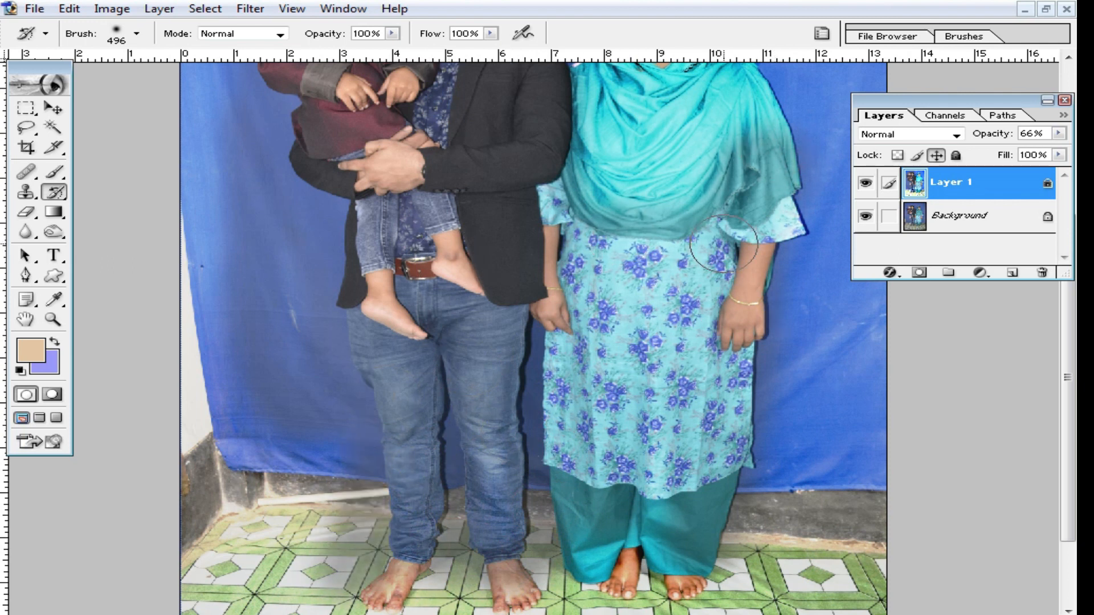
{"action": "mouse_move", "coordinate": [376, 212]}
{"action": "left_mouse_down"}
{"action": "mouse_move", "coordinate": [322, 513]}
{"action": "mouse_move", "coordinate": [427, 593]}
{"action": "mouse_move", "coordinate": [746, 587]}
{"action": "mouse_move", "coordinate": [657, 335]}
{"action": "left_mouse_up"}
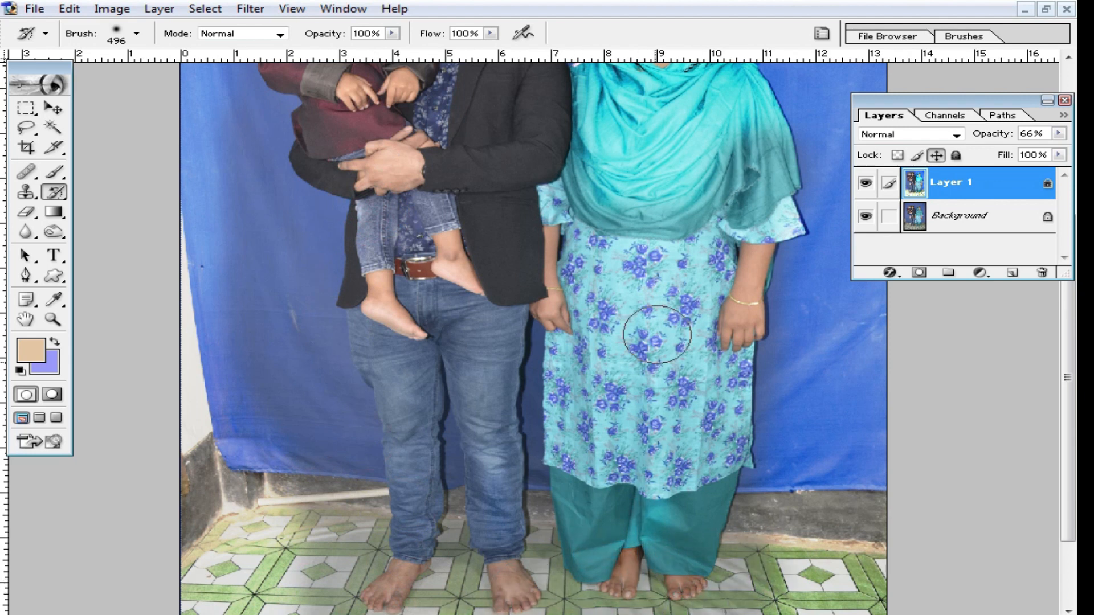
{"action": "scroll", "coordinate": [743, 390], "scroll_direction": "up", "scroll_amount": 3}
{"action": "mouse_move", "coordinate": [798, 342]}
{"action": "left_mouse_down"}
{"action": "mouse_move", "coordinate": [806, 448]}
{"action": "mouse_move", "coordinate": [783, 497]}
{"action": "left_mouse_up"}
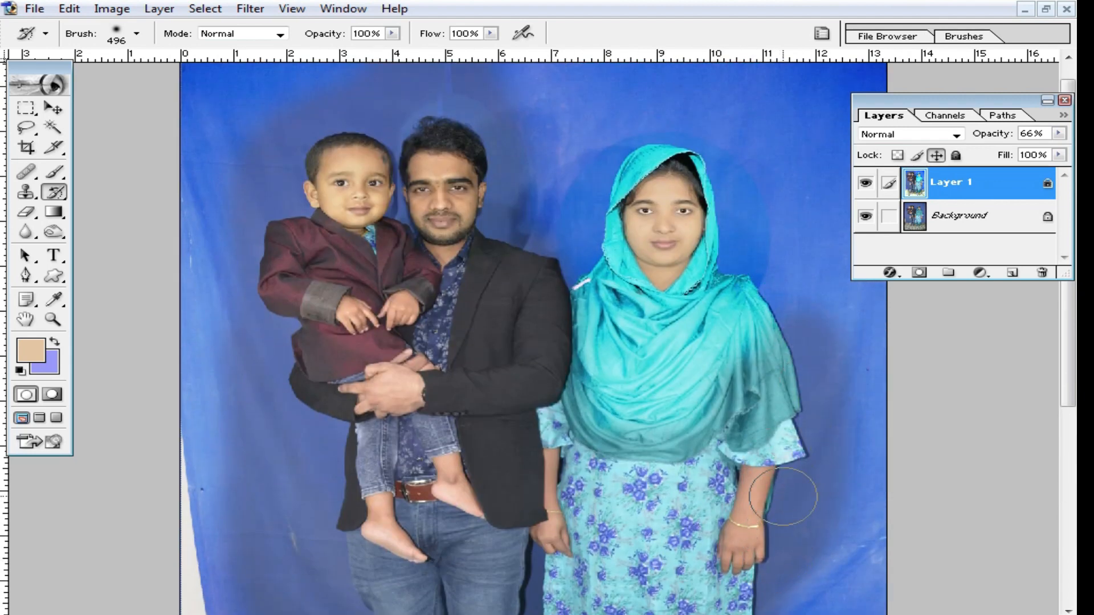
Set the History Brush to 171 px and restore the original tones on the front of the woman's shawl.
{"action": "left_click", "coordinate": [716, 391], "text": "ctrl"}
{"action": "left_click", "coordinate": [716, 391], "text": "ctrl"}
{"action": "left_click_drag", "start_coordinate": [508, 518], "coordinate": [508, 554]}
{"action": "mouse_move", "coordinate": [704, 401]}
{"action": "left_mouse_down"}
{"action": "mouse_move", "coordinate": [531, 453]}
{"action": "mouse_move", "coordinate": [532, 427]}
{"action": "mouse_move", "coordinate": [445, 403]}
{"action": "left_mouse_up"}
{"action": "scroll", "coordinate": [625, 501], "scroll_direction": "up", "scroll_amount": 3}
{"action": "right_click", "coordinate": [641, 498]}
{"action": "left_click", "coordinate": [791, 455]}
{"action": "left_click_drag", "start_coordinate": [528, 515], "coordinate": [486, 482]}
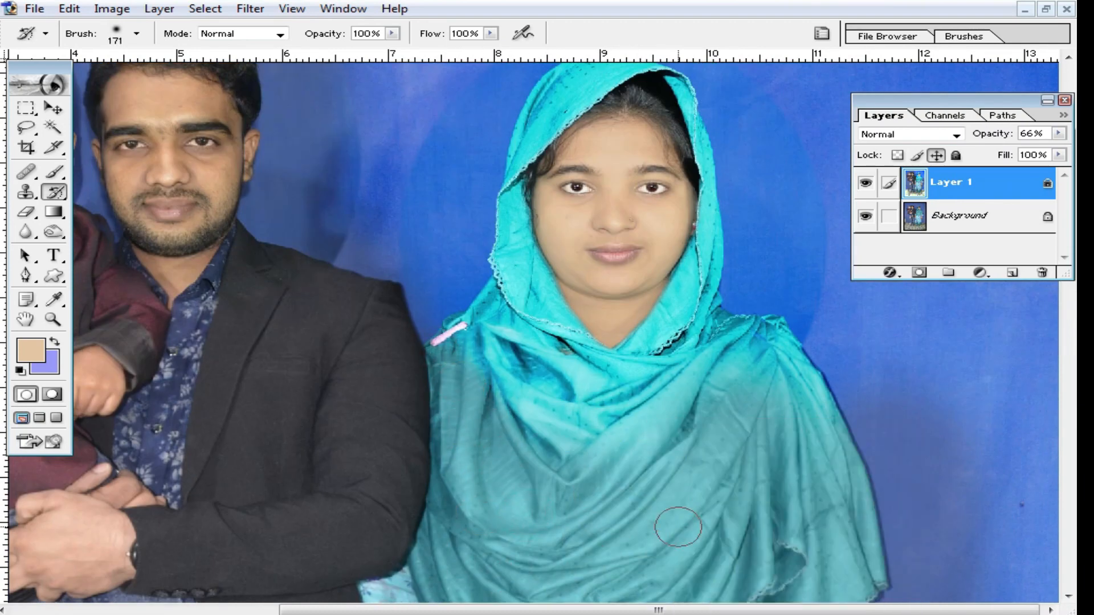
Restore the shawl's lower hem, shoulder and the folds just below the neckline.
{"action": "scroll", "coordinate": [679, 527], "scroll_direction": "down", "scroll_amount": 3}
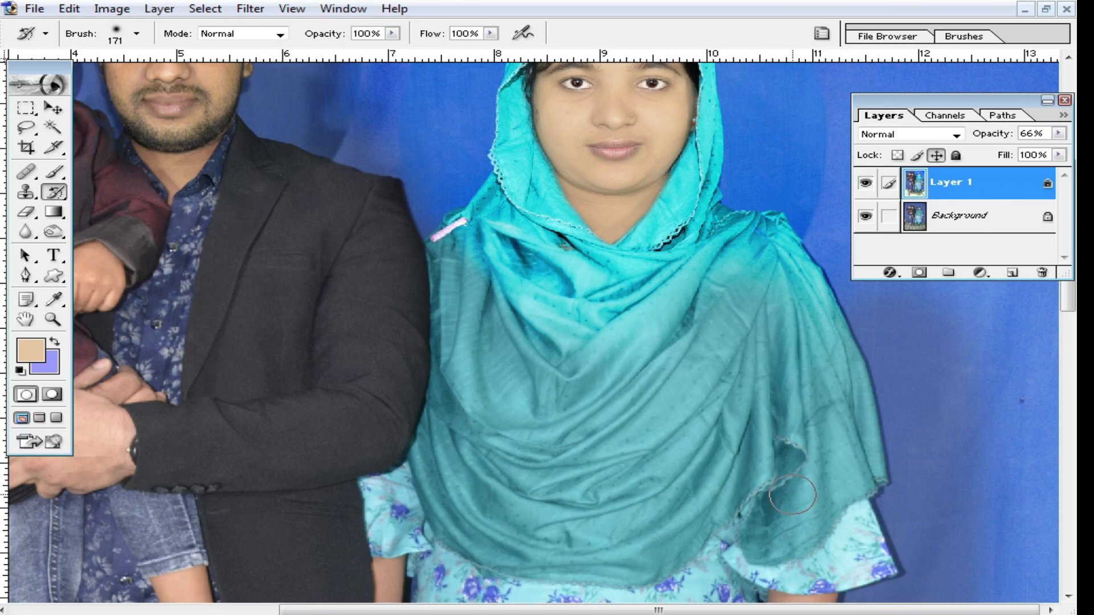
{"action": "left_click_drag", "start_coordinate": [783, 416], "coordinate": [804, 538]}
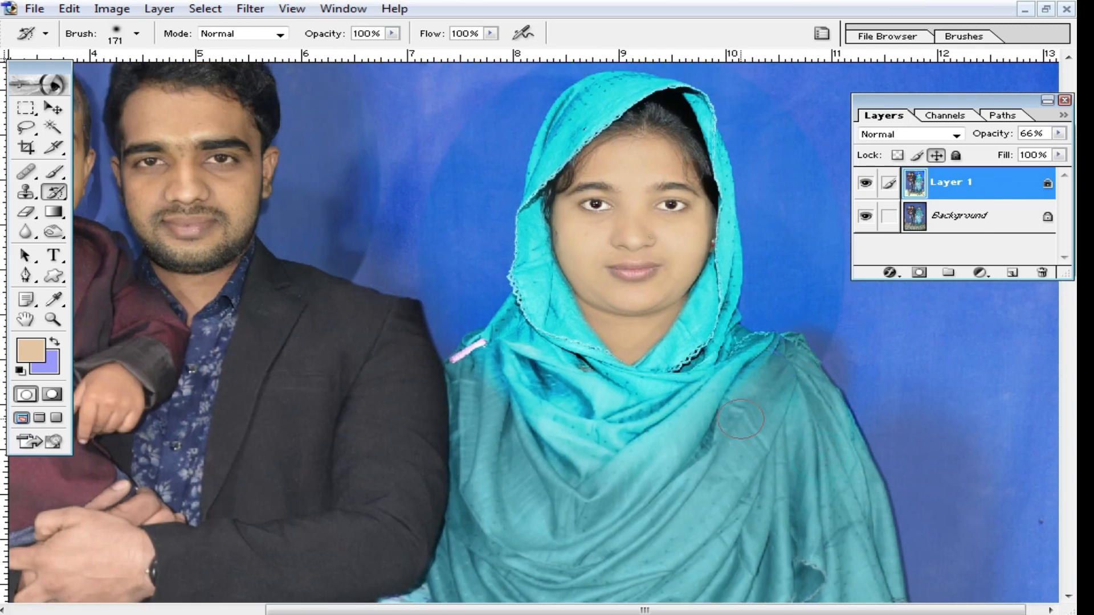
{"action": "mouse_move", "coordinate": [527, 359]}
{"action": "left_mouse_down"}
{"action": "mouse_move", "coordinate": [592, 394]}
{"action": "mouse_move", "coordinate": [692, 394]}
{"action": "mouse_move", "coordinate": [668, 390]}
{"action": "left_mouse_up"}
Choose a hard 110 px tip and restore the headscarf on the right-hand side of the neck.
{"action": "right_click", "coordinate": [717, 400]}
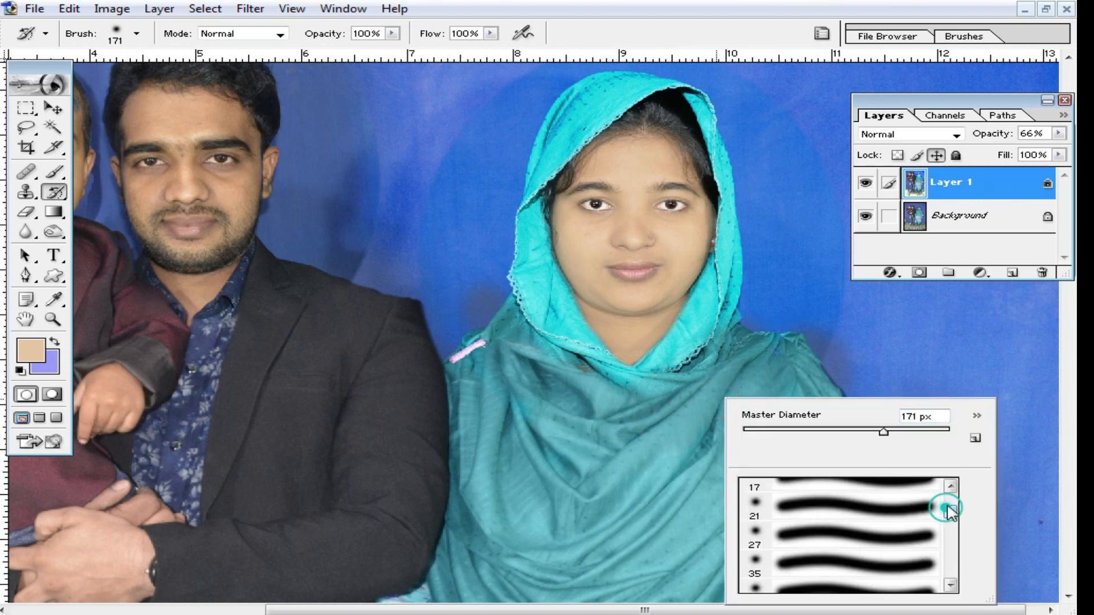
{"action": "left_click_drag", "start_coordinate": [948, 509], "coordinate": [949, 501]}
{"action": "left_click", "coordinate": [861, 591]}
{"action": "left_click", "coordinate": [849, 401]}
{"action": "left_click_drag", "start_coordinate": [707, 348], "coordinate": [725, 308]}
{"action": "left_click", "coordinate": [602, 364], "text": "ctrl"}
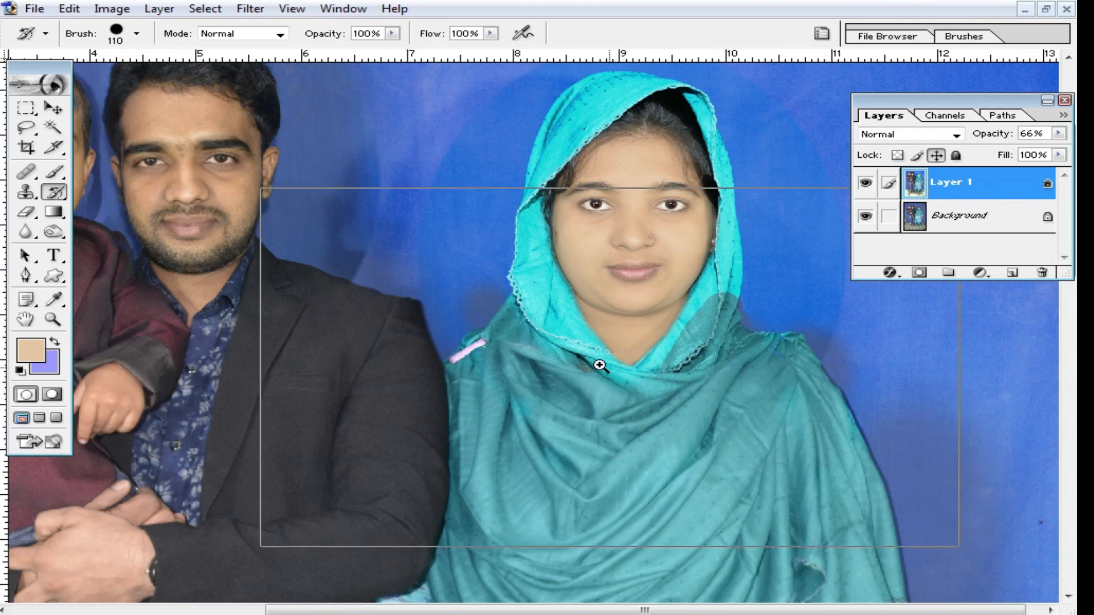
{"action": "left_click", "coordinate": [571, 357], "text": "ctrl"}
{"action": "mouse_move", "coordinate": [606, 285]}
{"action": "left_mouse_down"}
{"action": "mouse_move", "coordinate": [613, 351]}
{"action": "mouse_move", "coordinate": [598, 402]}
{"action": "left_mouse_up"}
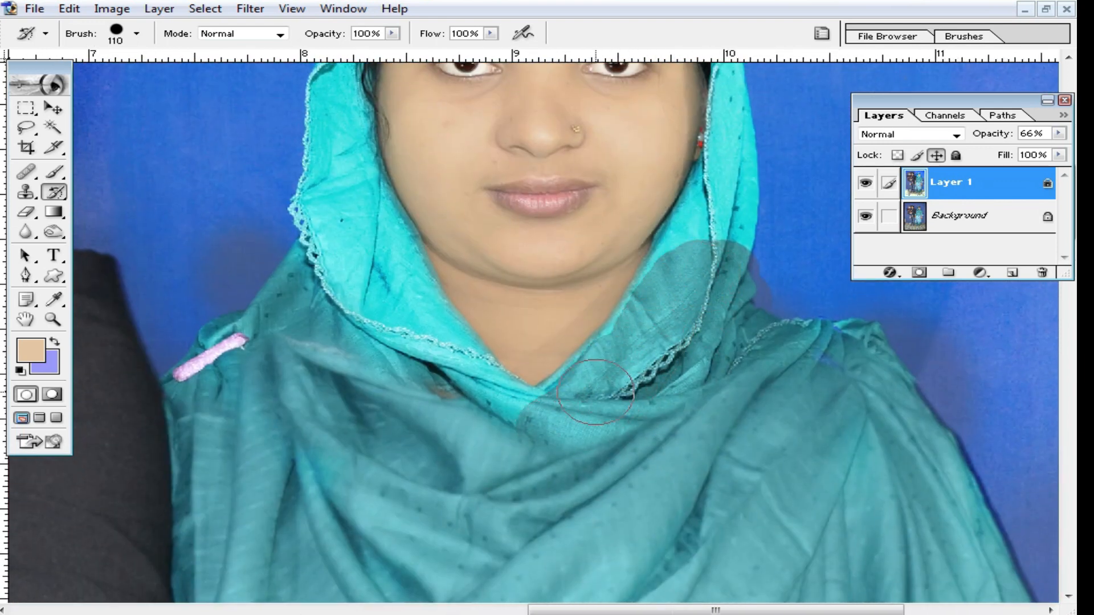
Restore the left-hand side of the headscarf from the neckline up past the temple.
{"action": "mouse_move", "coordinate": [477, 397]}
{"action": "left_mouse_down"}
{"action": "mouse_move", "coordinate": [380, 285]}
{"action": "mouse_move", "coordinate": [326, 267]}
{"action": "mouse_move", "coordinate": [354, 336]}
{"action": "left_mouse_up"}
{"action": "mouse_move", "coordinate": [362, 335]}
{"action": "left_mouse_down"}
{"action": "mouse_move", "coordinate": [365, 437]}
{"action": "mouse_move", "coordinate": [384, 510]}
{"action": "left_mouse_up"}
{"action": "left_click_drag", "start_coordinate": [367, 406], "coordinate": [341, 292]}
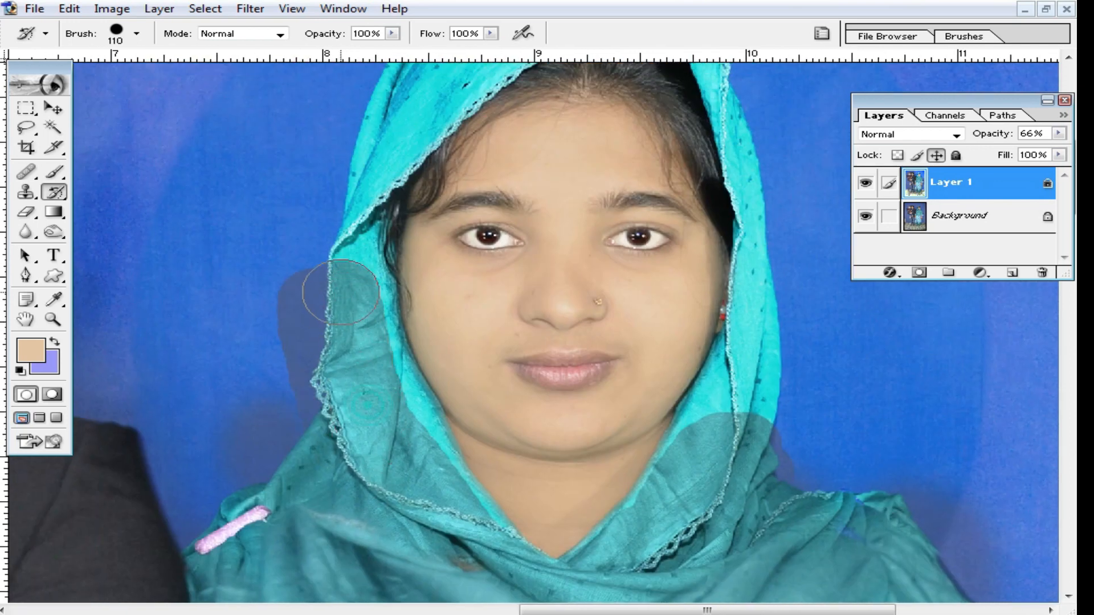
{"action": "mouse_move", "coordinate": [376, 393]}
{"action": "left_mouse_down"}
{"action": "mouse_move", "coordinate": [317, 159]}
{"action": "mouse_move", "coordinate": [385, 122]}
{"action": "left_mouse_up"}
{"action": "left_click_drag", "start_coordinate": [342, 178], "coordinate": [302, 325]}
{"action": "mouse_move", "coordinate": [393, 204]}
{"action": "left_mouse_down"}
{"action": "mouse_move", "coordinate": [351, 277]}
{"action": "mouse_move", "coordinate": [362, 277]}
{"action": "left_mouse_up"}
Restore the headscarf's crown and right-hand side together with the adjoining backdrop, undoing one stray stroke.
{"action": "mouse_move", "coordinate": [436, 204]}
{"action": "left_mouse_down"}
{"action": "mouse_move", "coordinate": [456, 188]}
{"action": "mouse_move", "coordinate": [367, 135]}
{"action": "mouse_move", "coordinate": [572, 132]}
{"action": "left_mouse_up"}
{"action": "mouse_move", "coordinate": [637, 169]}
{"action": "left_mouse_down"}
{"action": "mouse_move", "coordinate": [698, 250]}
{"action": "mouse_move", "coordinate": [725, 321]}
{"action": "mouse_move", "coordinate": [714, 217]}
{"action": "mouse_move", "coordinate": [730, 335]}
{"action": "mouse_move", "coordinate": [680, 154]}
{"action": "mouse_move", "coordinate": [735, 353]}
{"action": "mouse_move", "coordinate": [742, 500]}
{"action": "mouse_move", "coordinate": [765, 326]}
{"action": "left_mouse_up"}
{"action": "left_click_drag", "start_coordinate": [757, 223], "coordinate": [709, 384]}
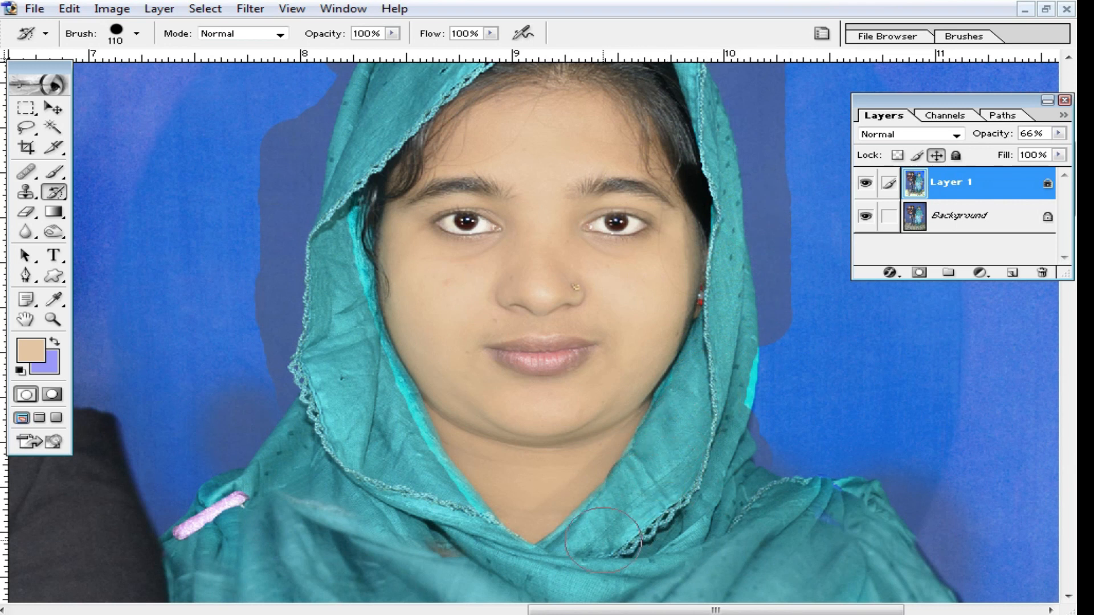
{"action": "key", "text": "ctrl+z"}
{"action": "mouse_move", "coordinate": [727, 424]}
{"action": "left_mouse_down"}
{"action": "mouse_move", "coordinate": [781, 313]}
{"action": "mouse_move", "coordinate": [785, 330]}
{"action": "mouse_move", "coordinate": [722, 411]}
{"action": "mouse_move", "coordinate": [707, 353]}
{"action": "mouse_move", "coordinate": [738, 322]}
{"action": "left_mouse_up"}
{"action": "mouse_move", "coordinate": [891, 542]}
{"action": "left_mouse_down"}
{"action": "mouse_move", "coordinate": [889, 484]}
{"action": "mouse_move", "coordinate": [836, 415]}
{"action": "left_mouse_up"}
Choose a soft 45 px tip and restore the bright inner edges of the headscarf beside the face.
{"action": "right_click", "coordinate": [805, 436]}
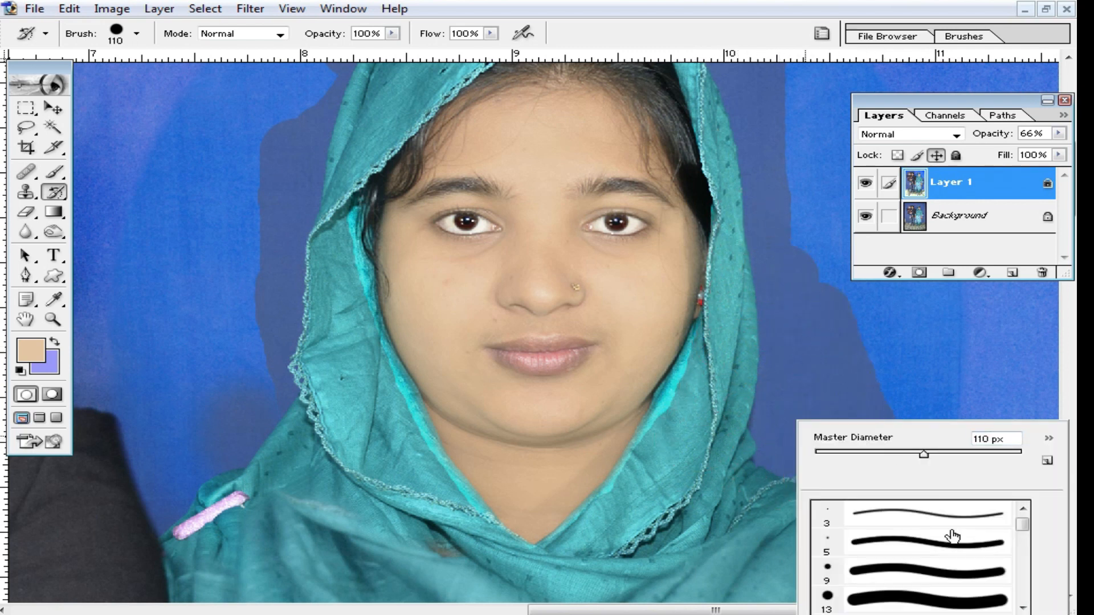
{"action": "left_click_drag", "start_coordinate": [1025, 525], "coordinate": [1024, 538]}
{"action": "left_click", "coordinate": [923, 576]}
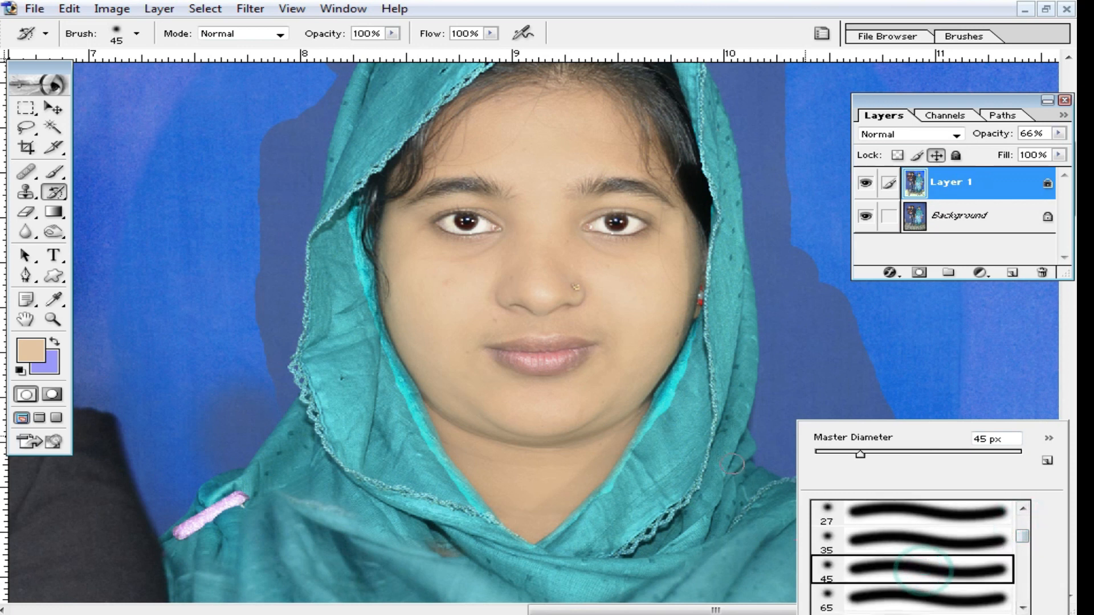
{"action": "right_click", "coordinate": [736, 433]}
{"action": "left_click", "coordinate": [711, 398]}
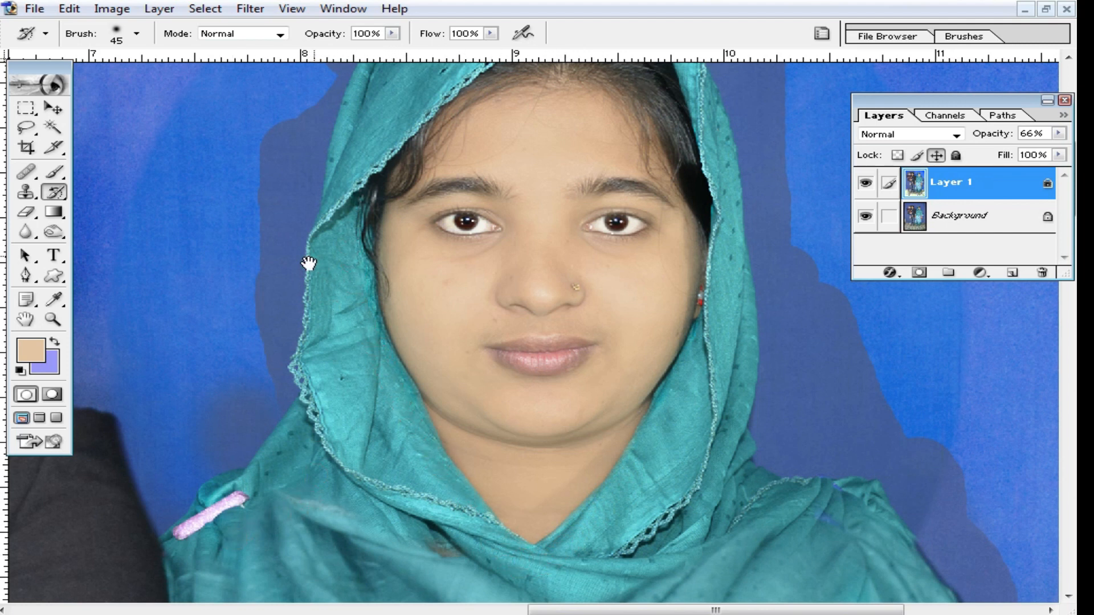
{"action": "left_click_drag", "start_coordinate": [309, 263], "coordinate": [301, 441]}
{"action": "left_click", "coordinate": [762, 316], "text": "alt"}
{"action": "left_click", "coordinate": [740, 334], "text": "alt"}
{"action": "left_click", "coordinate": [741, 335], "text": "alt"}
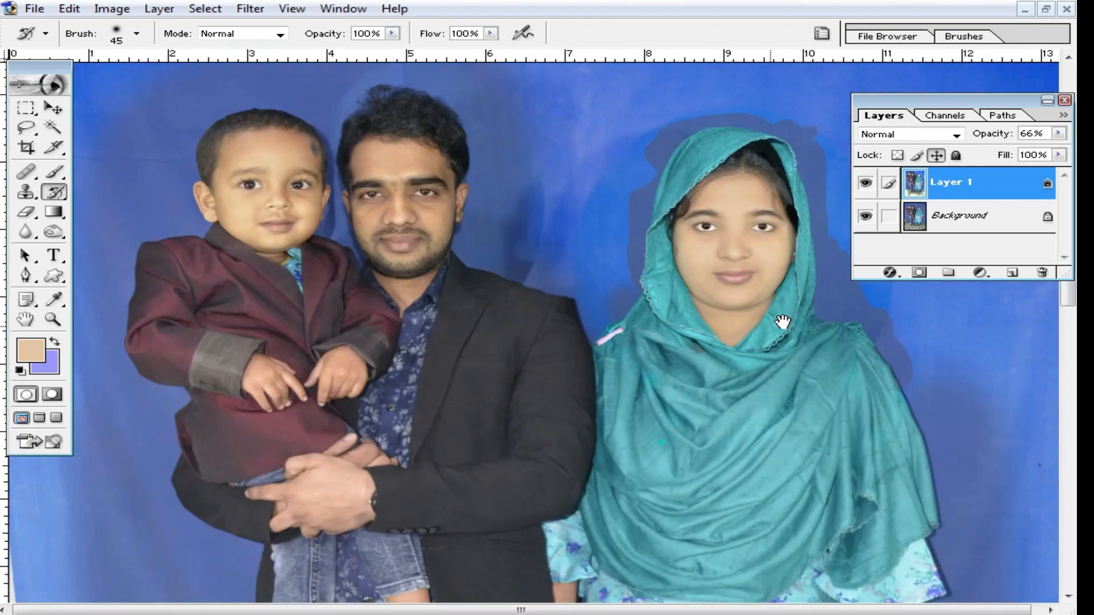
Enlarge the History Brush tip to 373 px and restore the original tones of the woman's shawl.
{"action": "left_click_drag", "start_coordinate": [783, 322], "coordinate": [783, 264]}
{"action": "right_click", "coordinate": [771, 368]}
{"action": "left_click", "coordinate": [976, 431]}
{"action": "left_click", "coordinate": [626, 372]}
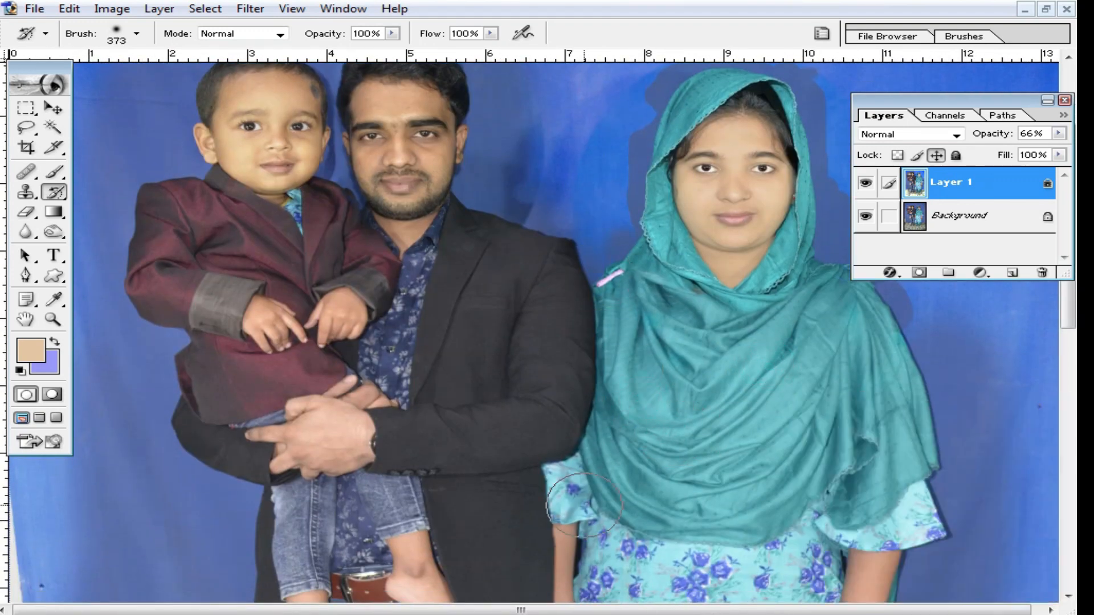
Examine the restored clothing along the full figures and the retouched headscarf and face up close.
{"action": "key", "text": "ctrl+minus"}
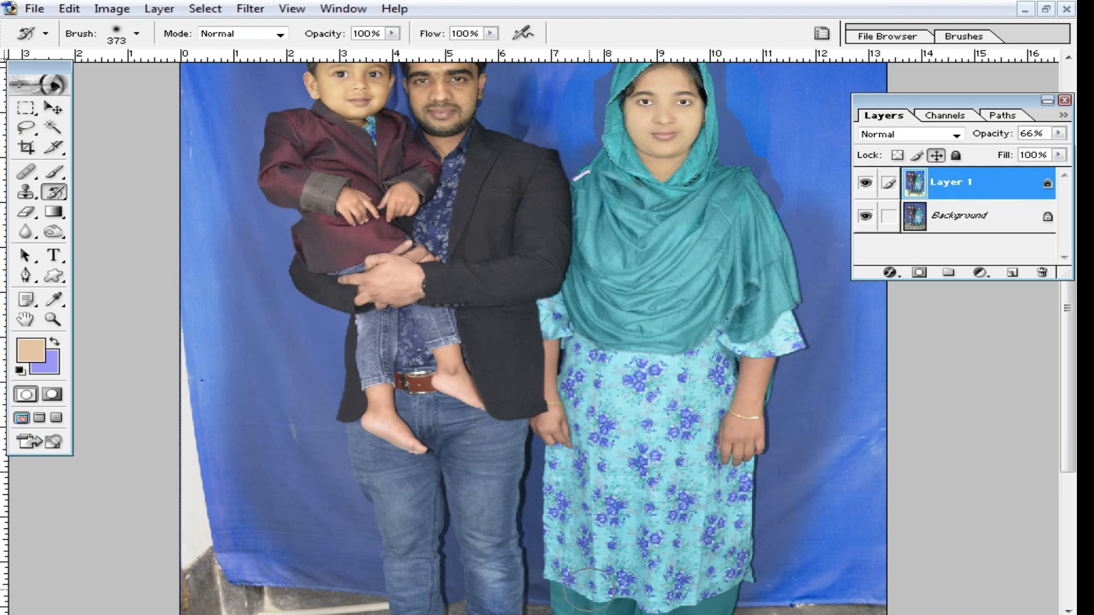
{"action": "left_click_drag", "start_coordinate": [607, 549], "coordinate": [644, 441]}
{"action": "scroll", "coordinate": [644, 440], "scroll_direction": "down", "scroll_amount": 1}
{"action": "scroll", "coordinate": [366, 354], "scroll_direction": "up", "scroll_amount": 4}
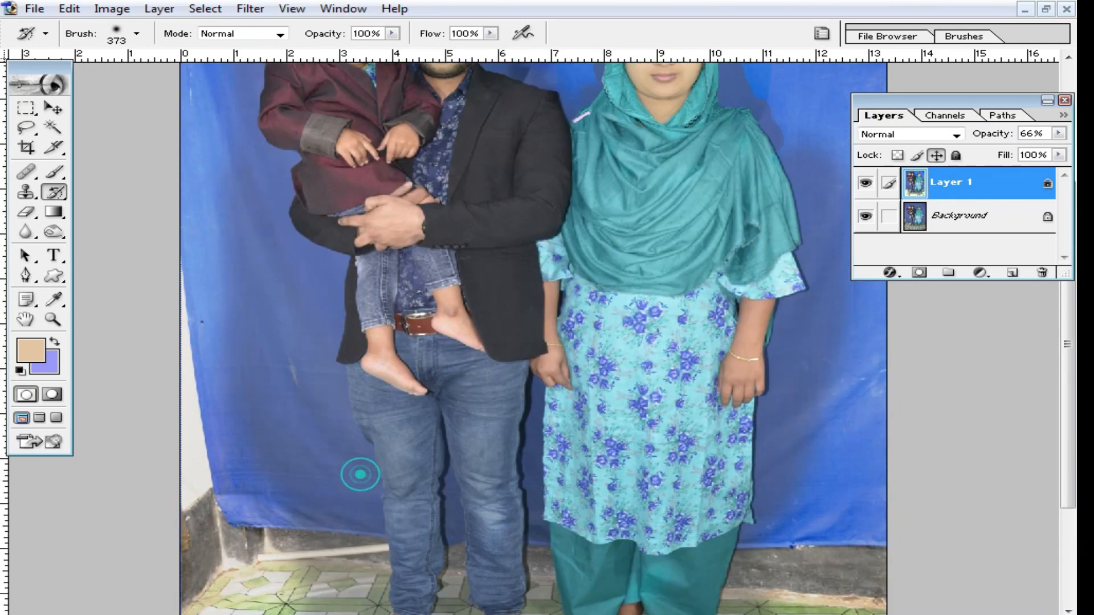
{"action": "left_click", "coordinate": [489, 320], "text": "ctrl"}
{"action": "left_click", "coordinate": [531, 329], "text": "ctrl"}
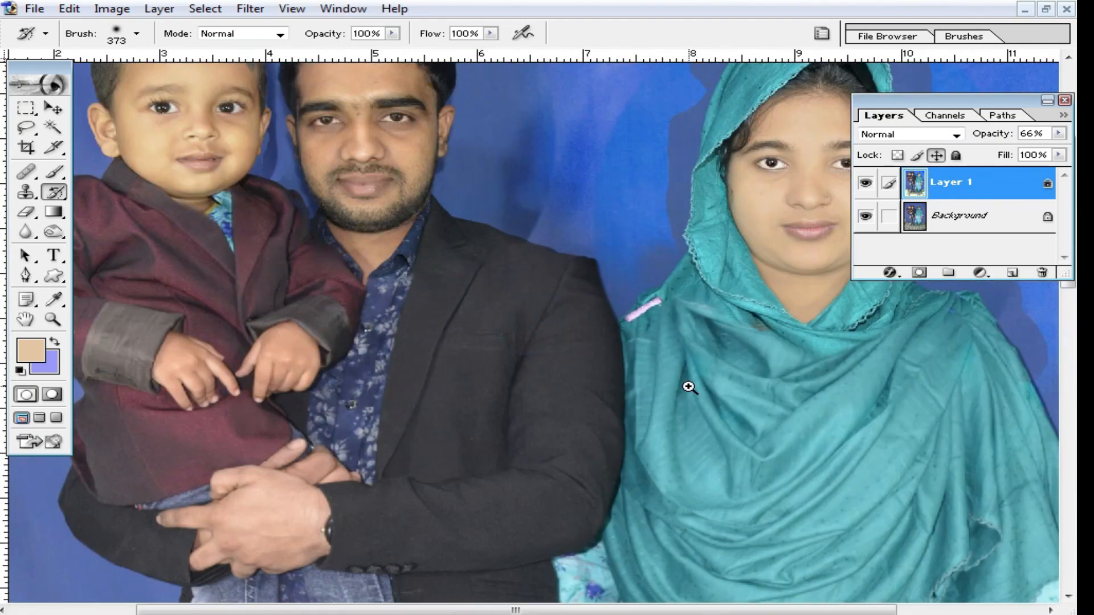
{"action": "left_click", "coordinate": [689, 381], "text": "ctrl"}
{"action": "left_click_drag", "start_coordinate": [761, 146], "coordinate": [698, 371]}
{"action": "left_click_drag", "start_coordinate": [671, 306], "coordinate": [737, 504]}
{"action": "left_click_drag", "start_coordinate": [846, 363], "coordinate": [809, 464]}
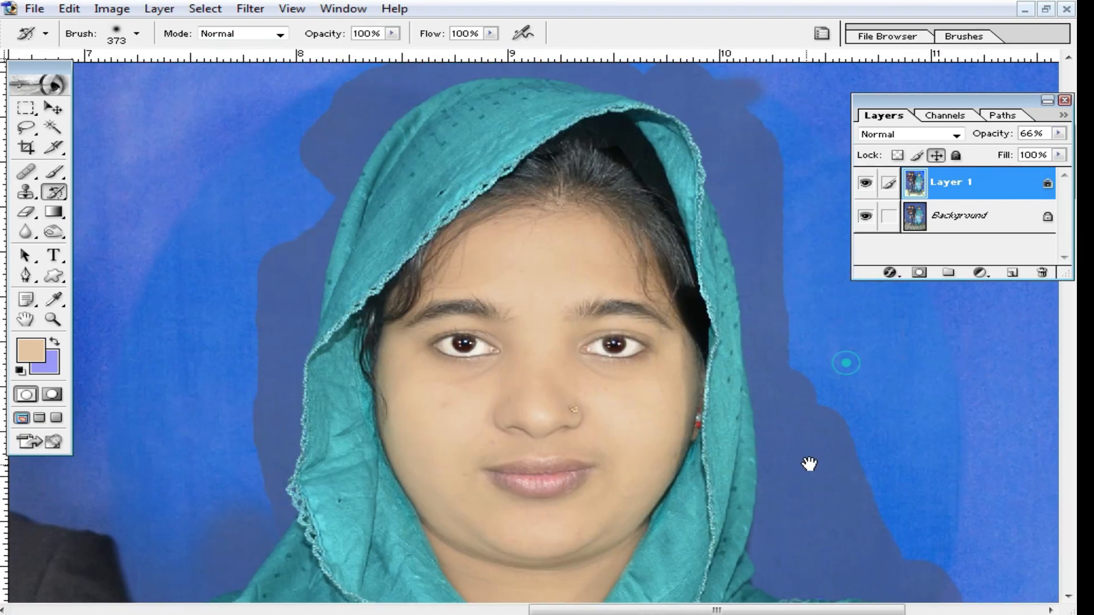
Compare the woman's face with Layer 1 hidden and shown, and set the layer's opacity to 52%.
{"action": "left_click", "coordinate": [661, 101], "text": "alt"}
{"action": "left_click_drag", "start_coordinate": [559, 447], "coordinate": [673, 246]}
{"action": "left_click", "coordinate": [867, 183]}
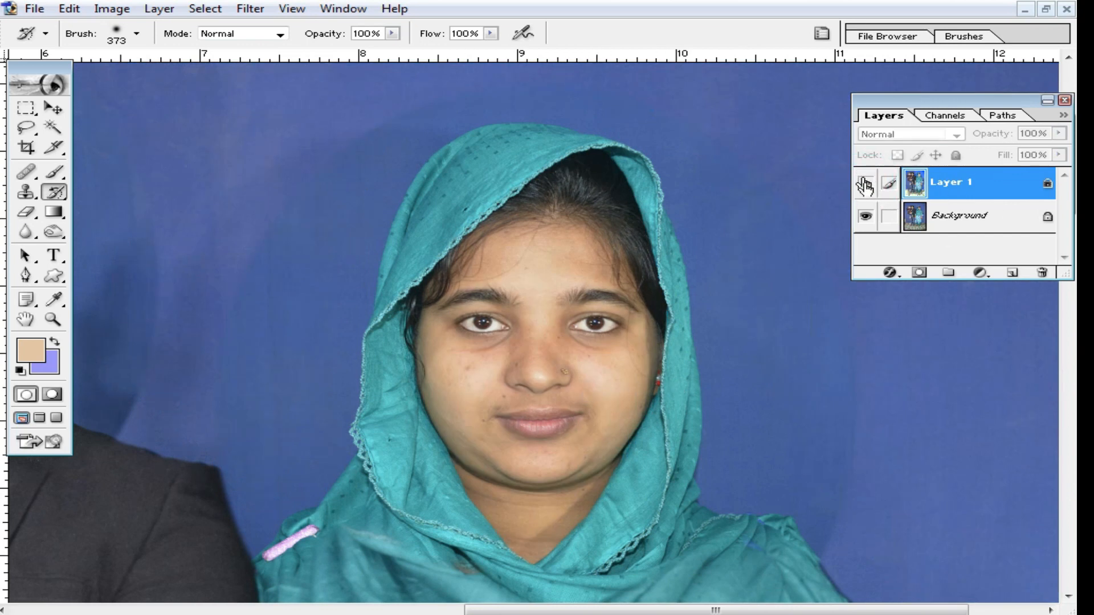
{"action": "left_click", "coordinate": [865, 184]}
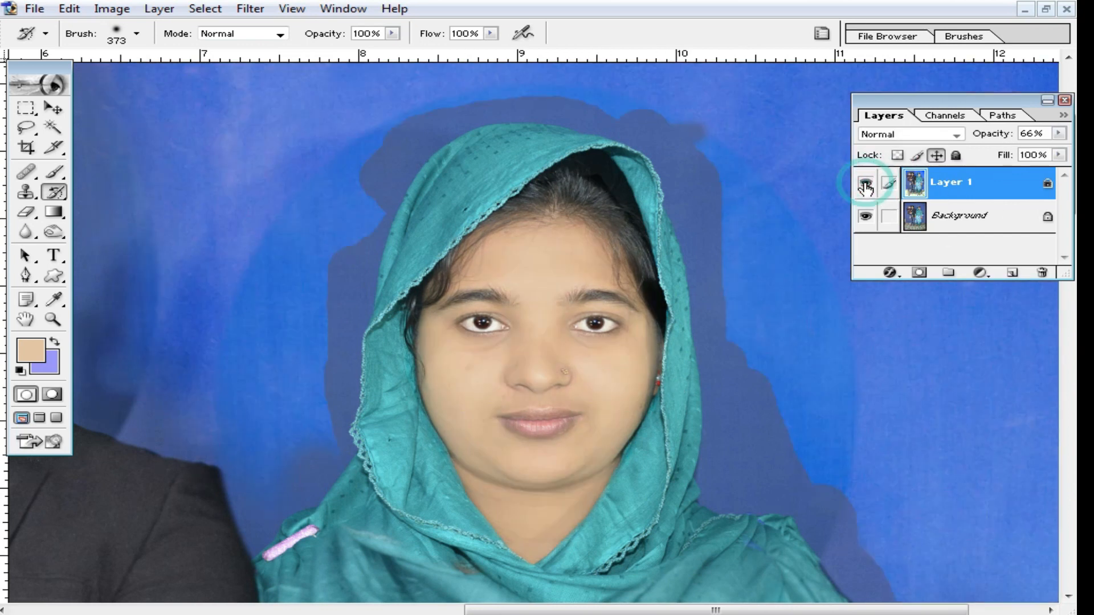
{"action": "left_click", "coordinate": [1059, 135]}
{"action": "left_click_drag", "start_coordinate": [1012, 153], "coordinate": [1009, 154]}
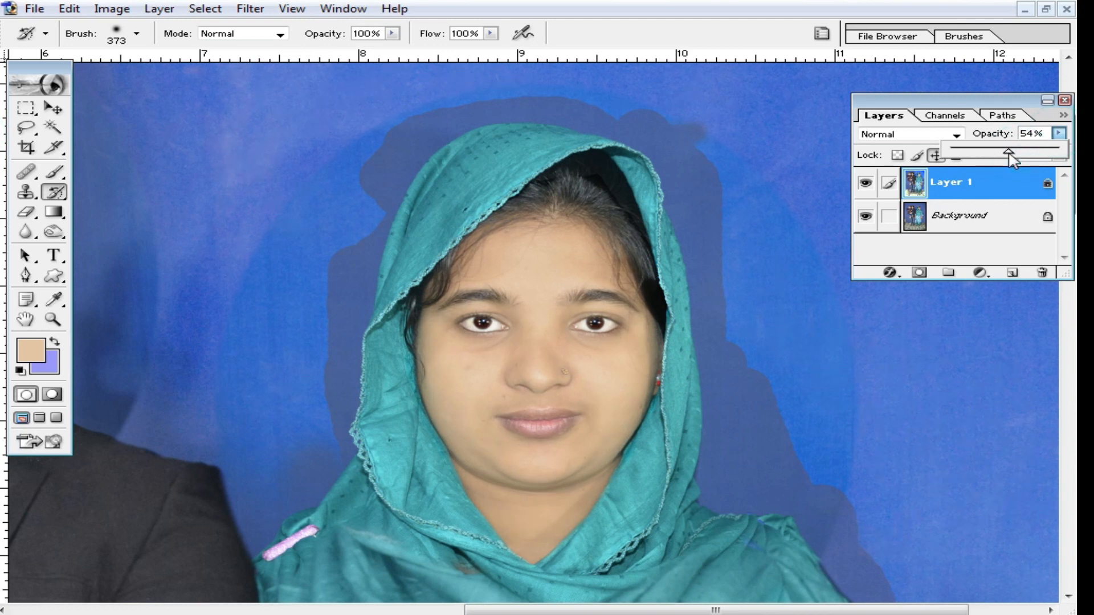
{"action": "left_click", "coordinate": [727, 383], "text": "alt"}
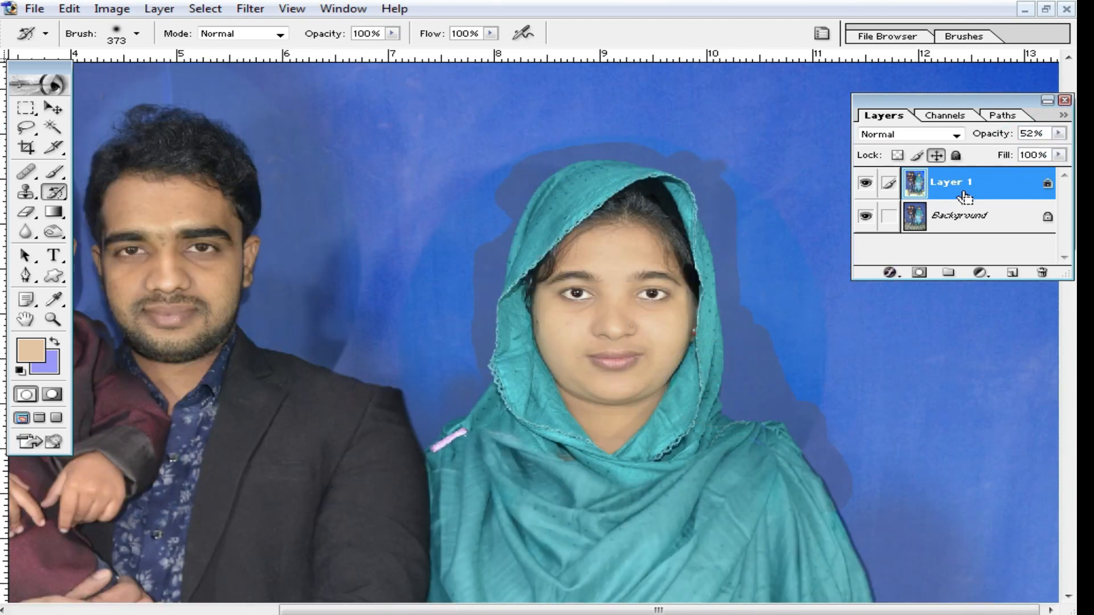
Merge Layer 1 down into the Background and duplicate the merged image onto a new layer.
{"action": "key", "text": "ctrl+e"}
{"action": "key", "text": "ctrl+j"}
Select the boy's face, ears and neck with the Magic Wand at tolerance 44, adding the missed skin patches.
{"action": "left_click_drag", "start_coordinate": [218, 374], "coordinate": [524, 337]}
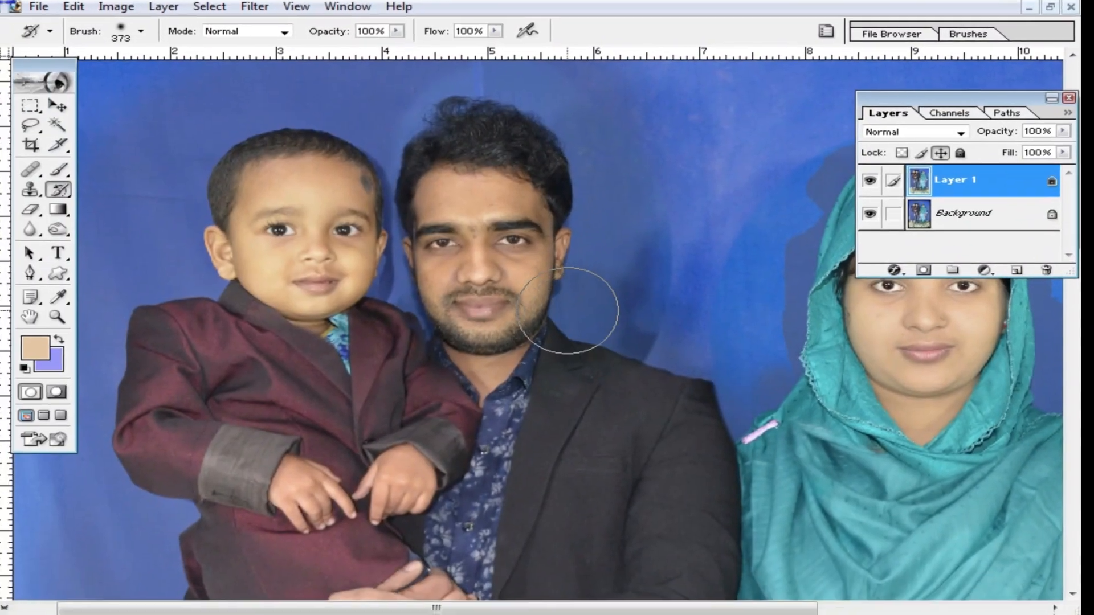
{"action": "left_click", "coordinate": [488, 290], "text": "ctrl"}
{"action": "left_click", "coordinate": [538, 312], "text": "ctrl"}
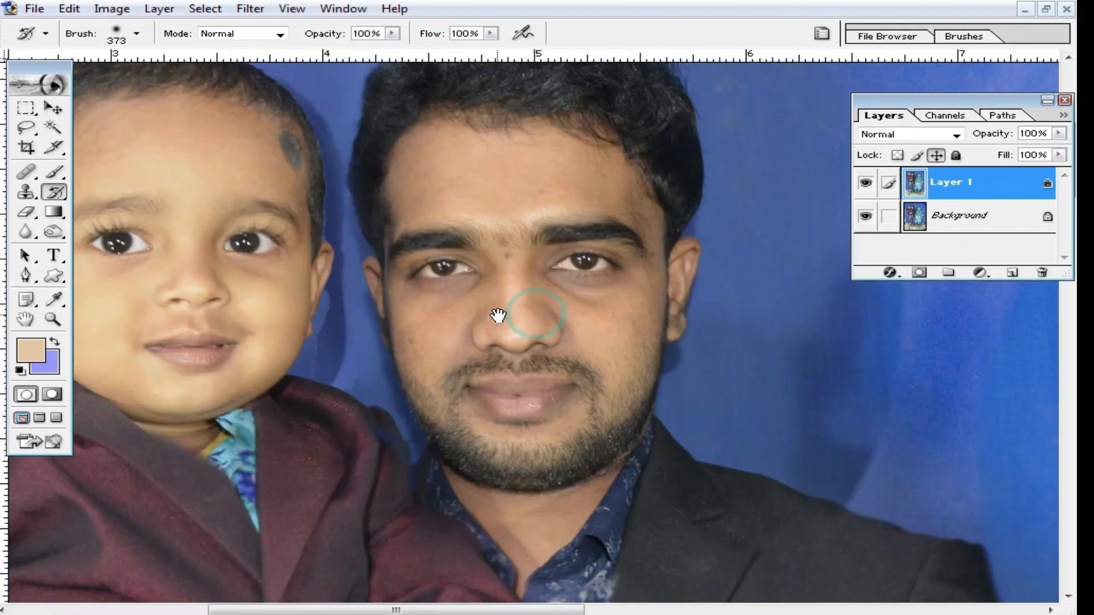
{"action": "left_click_drag", "start_coordinate": [462, 308], "coordinate": [539, 322]}
{"action": "left_click", "coordinate": [53, 127]}
{"action": "left_click", "coordinate": [347, 284], "text": "ctrl"}
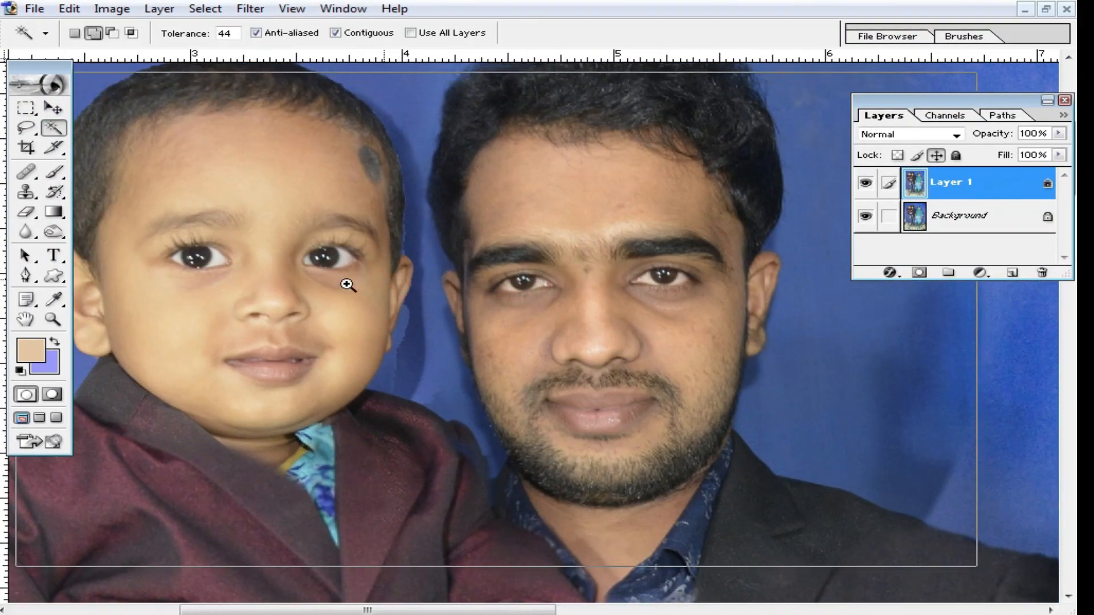
{"action": "left_click", "coordinate": [330, 152]}
{"action": "left_click", "coordinate": [220, 176]}
{"action": "left_click", "coordinate": [152, 332]}
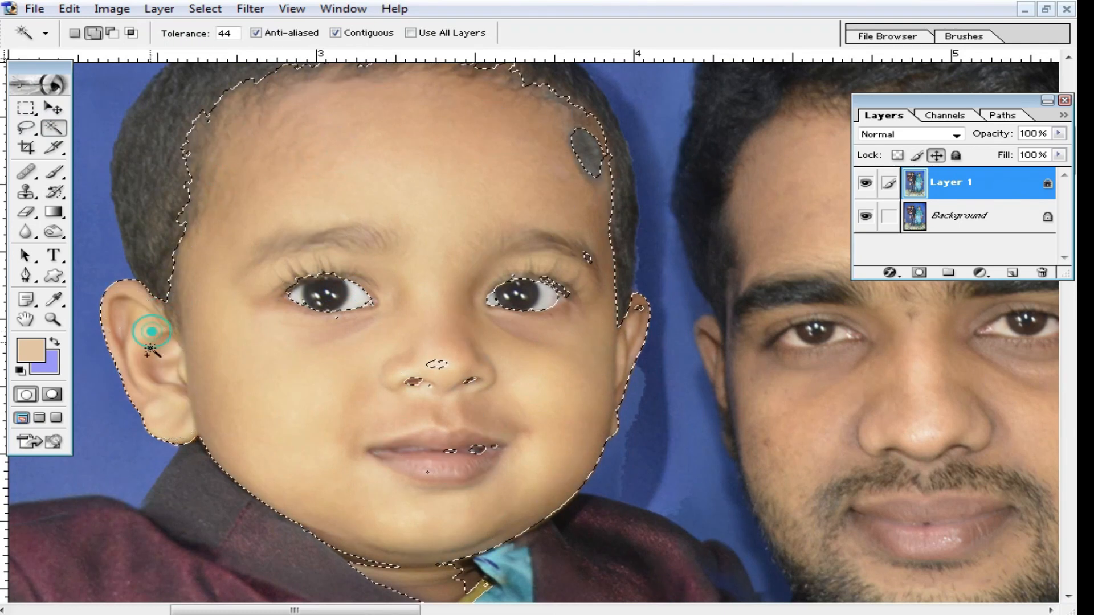
{"action": "left_click", "coordinate": [579, 181]}
{"action": "left_click", "coordinate": [447, 564]}
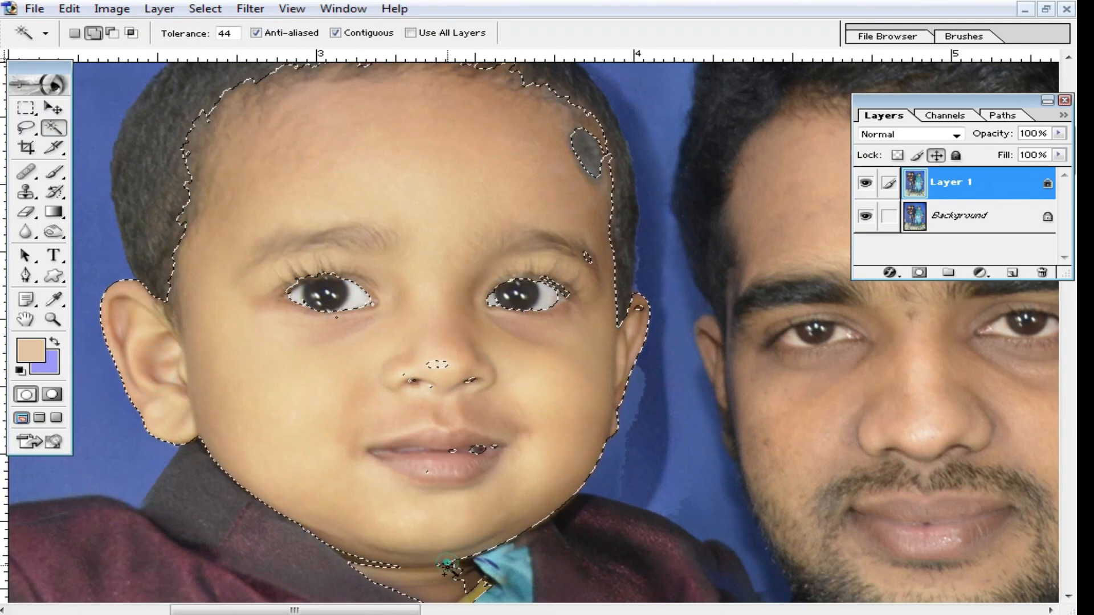
{"action": "left_click", "coordinate": [442, 365]}
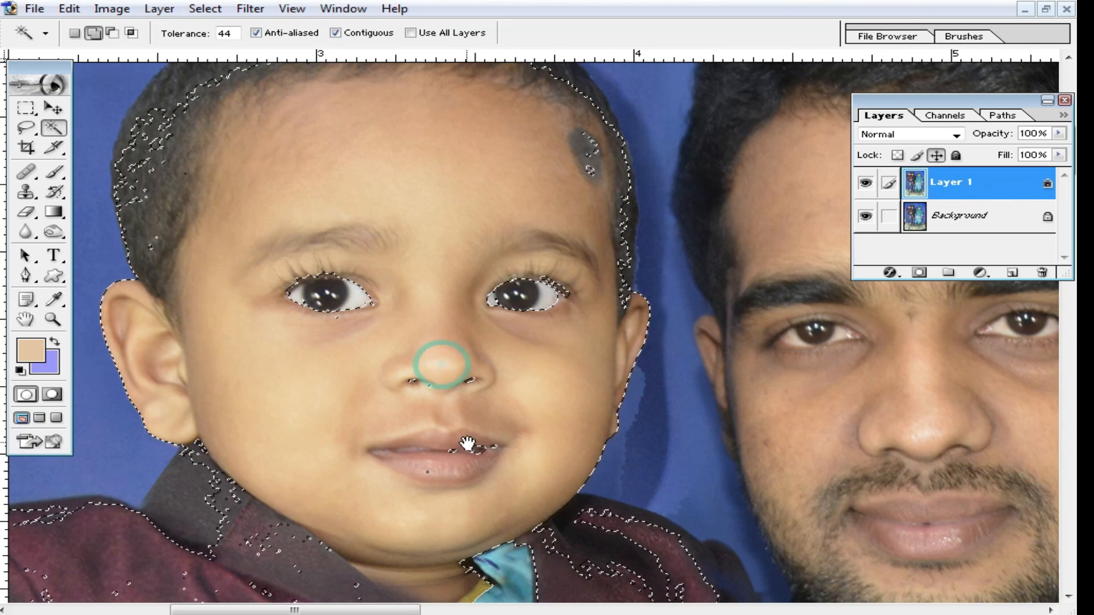
Feather the selection around the boy's face and jacket.
{"action": "left_click_drag", "start_coordinate": [467, 443], "coordinate": [539, 217]}
{"action": "left_click", "coordinate": [514, 362], "text": "alt"}
{"action": "left_click_drag", "start_coordinate": [530, 418], "coordinate": [471, 436]}
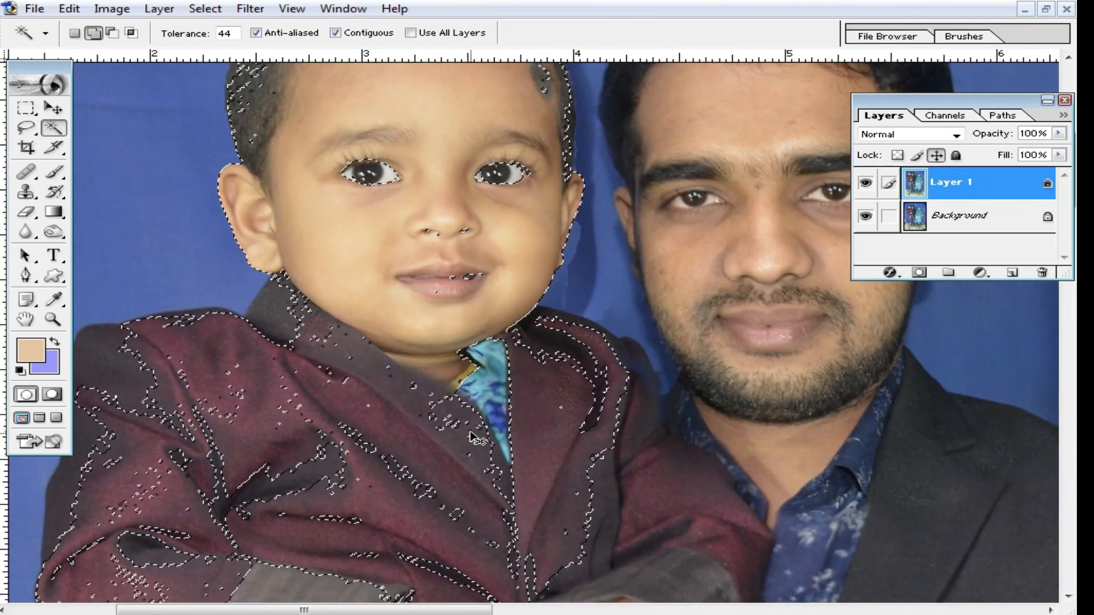
{"action": "key", "text": "ctrl+alt+d"}
{"action": "key", "text": "Return"}
{"action": "scroll", "coordinate": [436, 328], "scroll_direction": "up", "scroll_amount": 3}
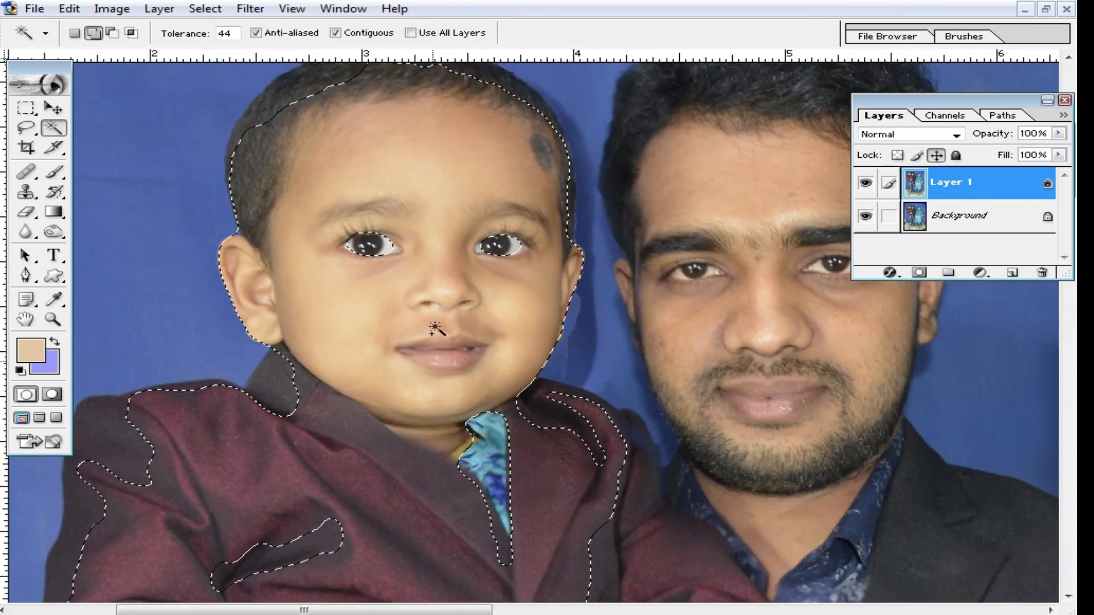
Choose the Brush tool with a soft 65 px tip and sample the skin tone from the boy's left-hand cheek.
{"action": "left_click", "coordinate": [436, 329], "text": "ctrl"}
{"action": "left_click", "coordinate": [54, 173]}
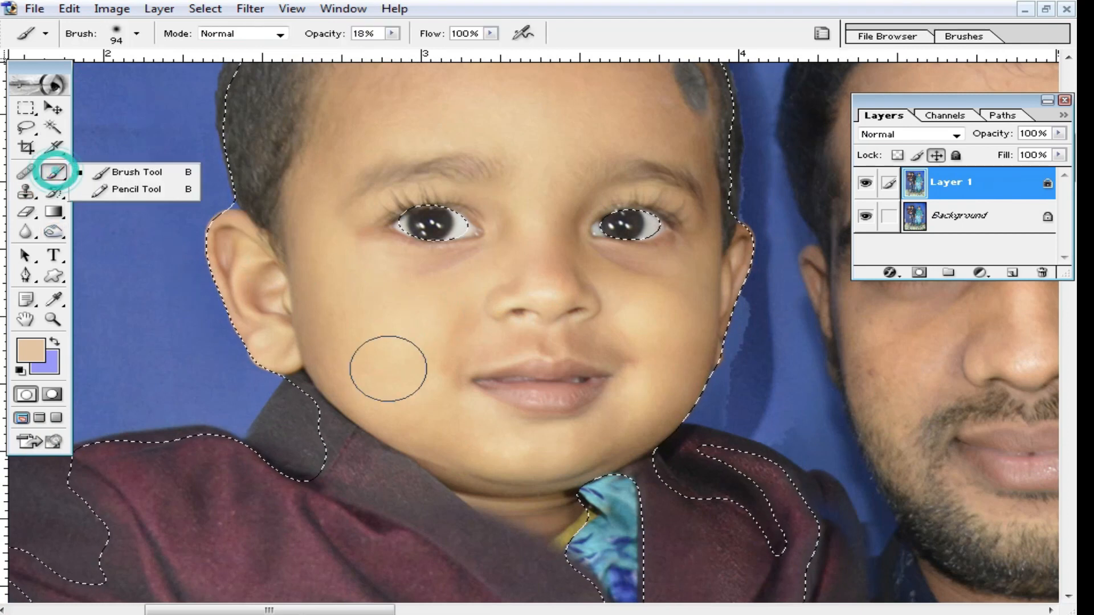
{"action": "right_click", "coordinate": [439, 350]}
{"action": "right_click", "coordinate": [382, 313]}
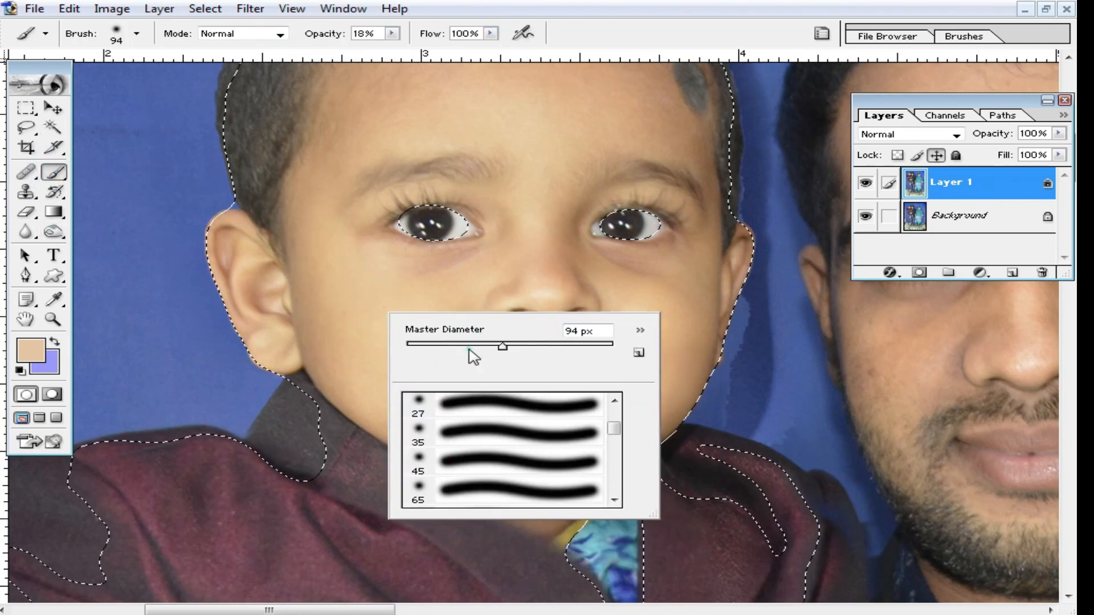
{"action": "left_click", "coordinate": [469, 348]}
{"action": "left_click", "coordinate": [347, 293], "text": "alt"}
Paint over the boy's left-hand cheek at 18% opacity to smooth the skin, resampling a lighter tone from the cheek.
{"action": "mouse_move", "coordinate": [346, 307]}
{"action": "left_mouse_down"}
{"action": "mouse_move", "coordinate": [320, 257]}
{"action": "mouse_move", "coordinate": [356, 386]}
{"action": "mouse_move", "coordinate": [375, 392]}
{"action": "mouse_move", "coordinate": [410, 369]}
{"action": "mouse_move", "coordinate": [437, 384]}
{"action": "left_mouse_up"}
{"action": "left_click", "coordinate": [385, 306], "text": "alt"}
{"action": "left_click_drag", "start_coordinate": [441, 345], "coordinate": [449, 351]}
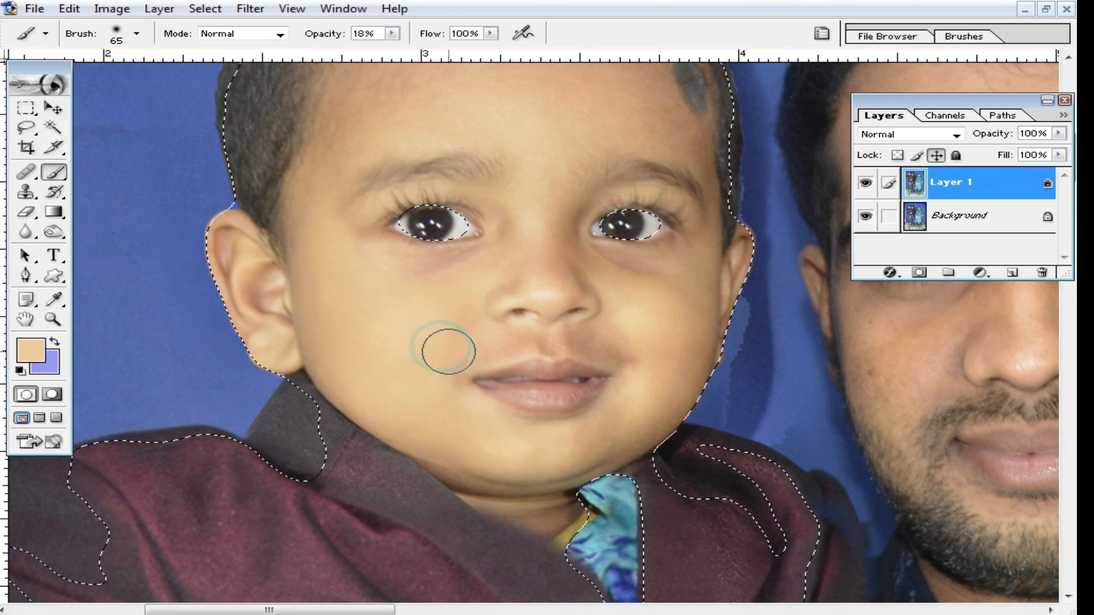
{"action": "left_click", "coordinate": [414, 404]}
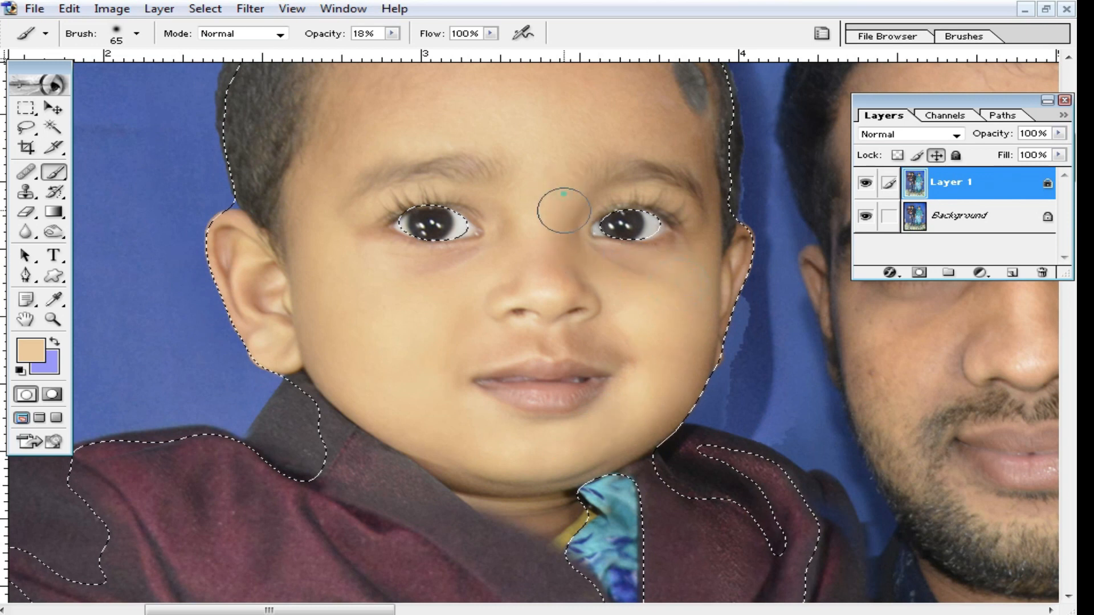
{"action": "left_click", "coordinate": [357, 258]}
{"action": "left_click", "coordinate": [411, 323]}
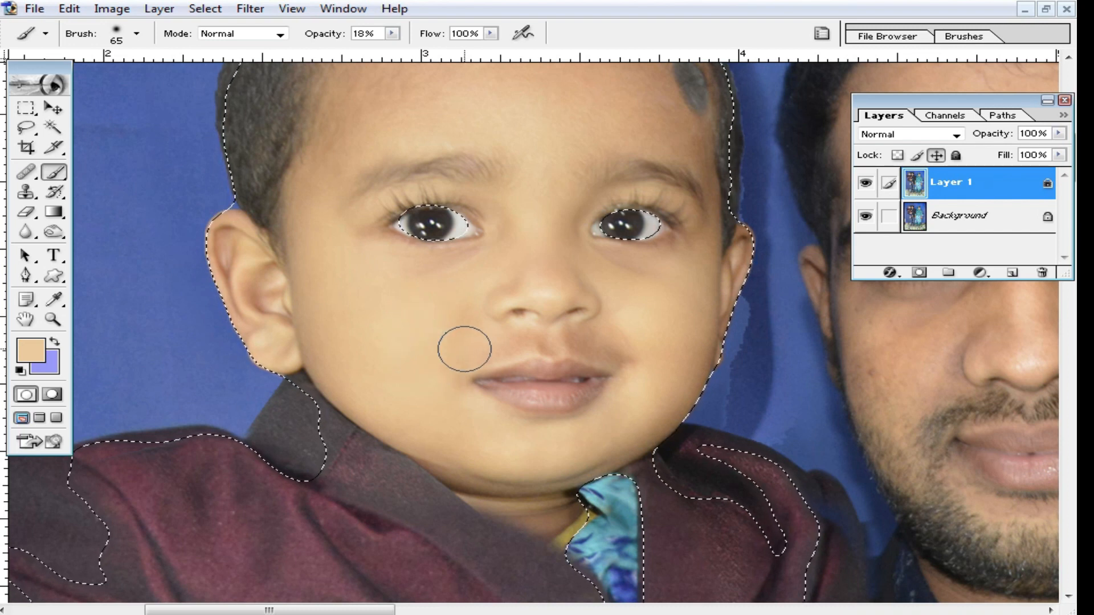
{"action": "left_click", "coordinate": [432, 415]}
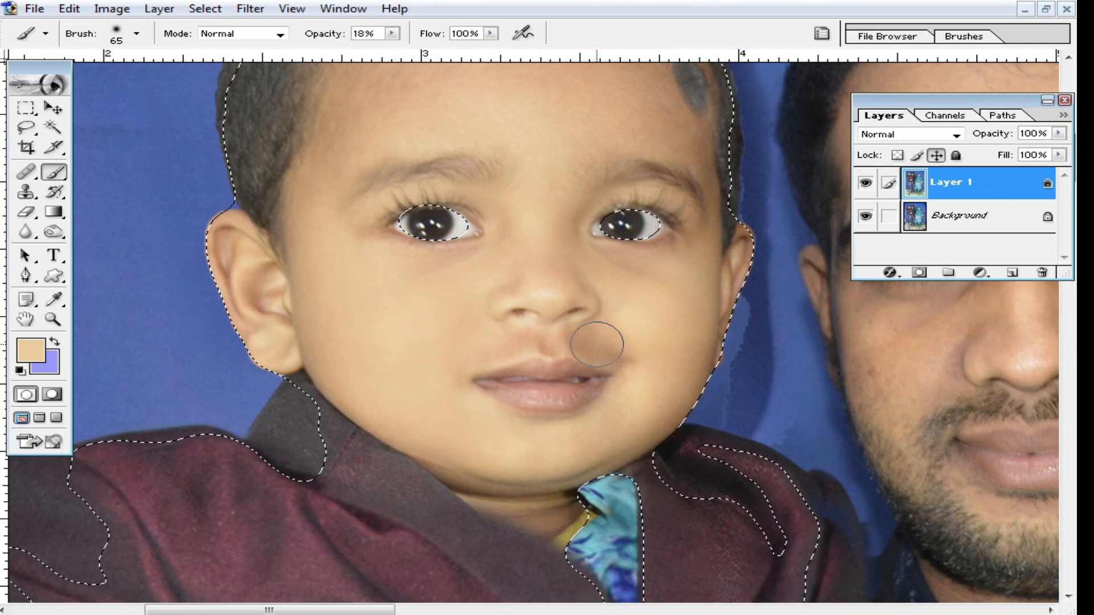
Reduce the brush to 52 px and smooth the skin above and beside the boy's mouth and on both cheeks.
{"action": "right_click", "coordinate": [662, 356]}
{"action": "left_click_drag", "start_coordinate": [741, 386], "coordinate": [728, 385]}
{"action": "left_click", "coordinate": [648, 331]}
{"action": "left_click", "coordinate": [580, 341]}
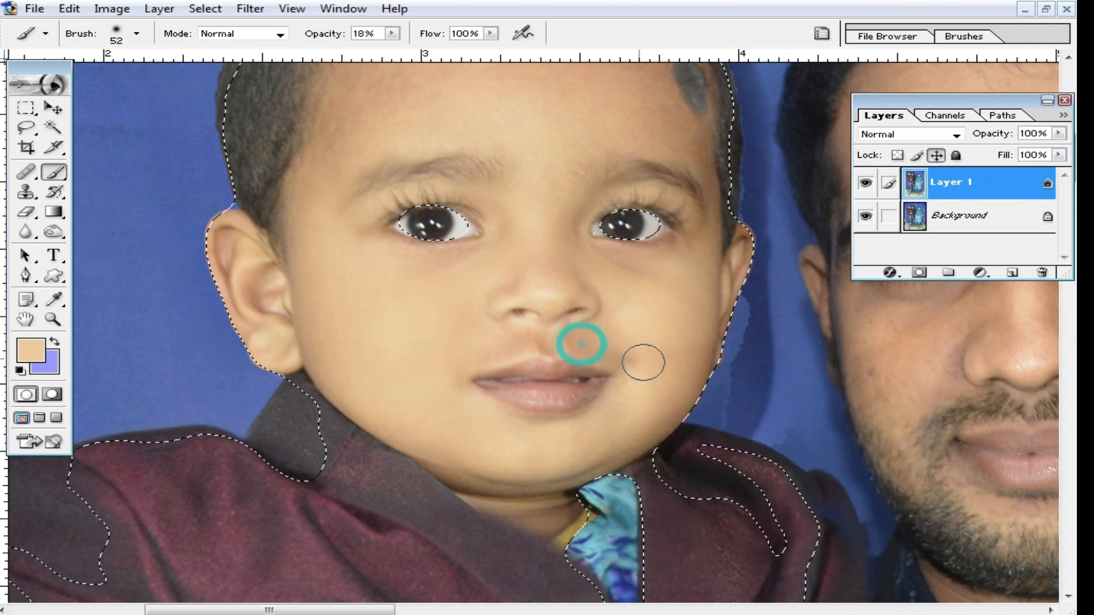
{"action": "left_click", "coordinate": [582, 342]}
{"action": "left_click", "coordinate": [627, 368]}
{"action": "left_click", "coordinate": [524, 336]}
{"action": "left_click", "coordinate": [345, 285]}
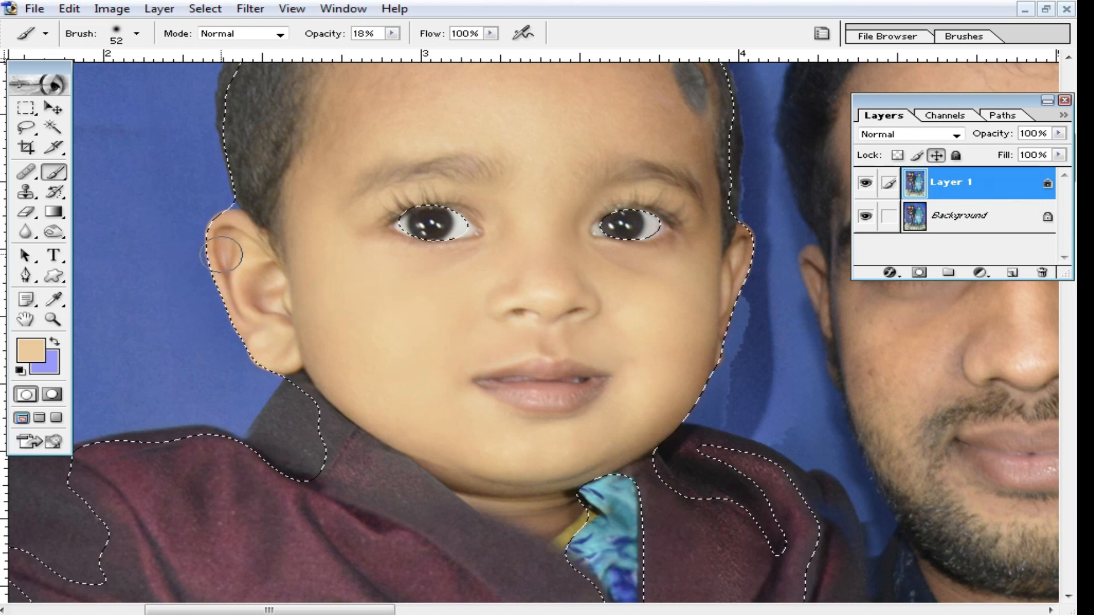
Brighten the boy's left-hand ear, lower forehead and the skin around the eyes with the 52 px brush.
{"action": "left_click", "coordinate": [242, 265]}
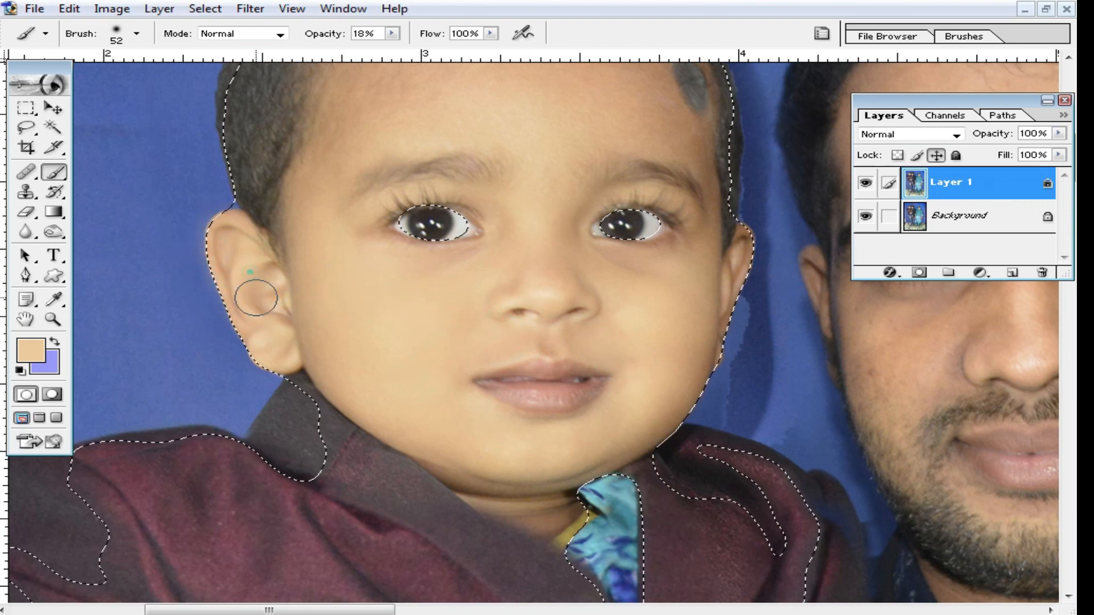
{"action": "left_click_drag", "start_coordinate": [359, 227], "coordinate": [374, 345]}
{"action": "left_click", "coordinate": [341, 346]}
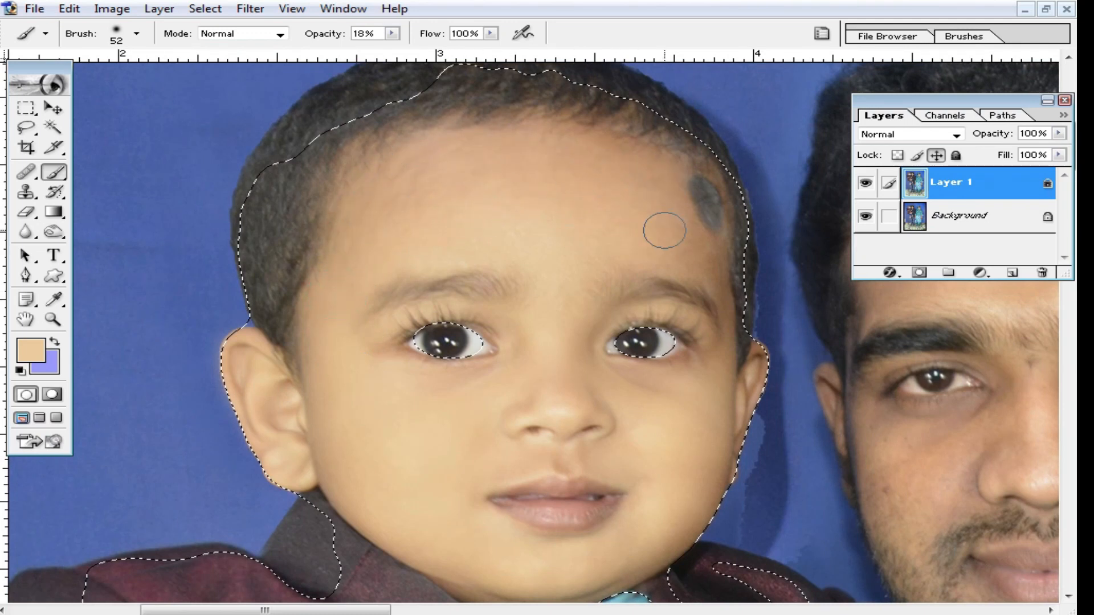
{"action": "left_click", "coordinate": [591, 332]}
{"action": "left_click", "coordinate": [594, 255]}
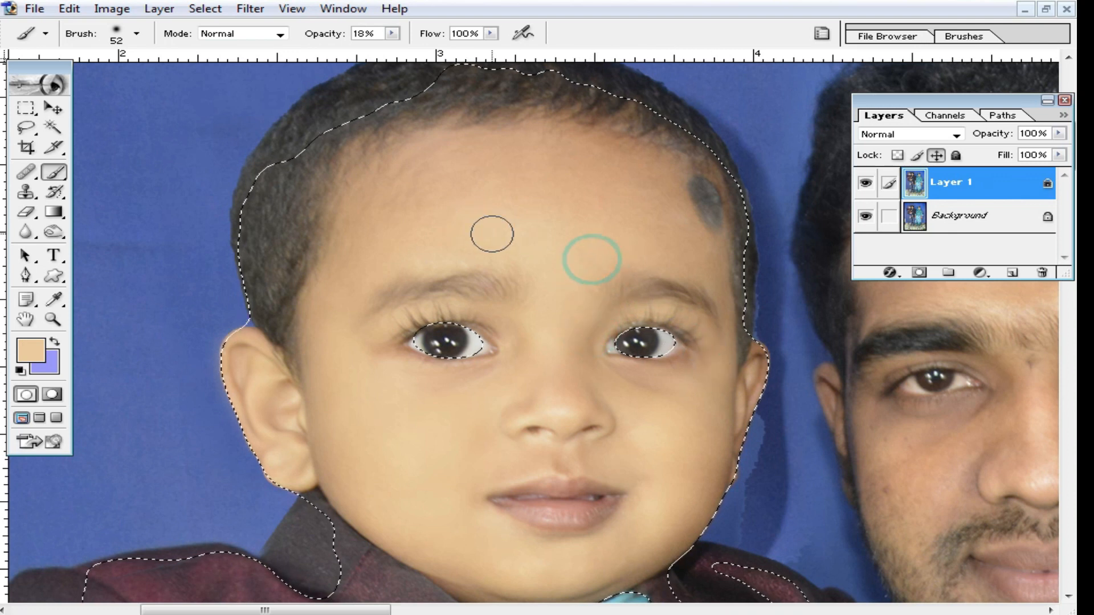
{"action": "left_click", "coordinate": [372, 348]}
{"action": "left_click", "coordinate": [518, 339]}
Smooth the skin on the boy's nose, upper lip and chin with the same light skin tone.
{"action": "left_click_drag", "start_coordinate": [534, 389], "coordinate": [506, 276]}
{"action": "left_click", "coordinate": [501, 298]}
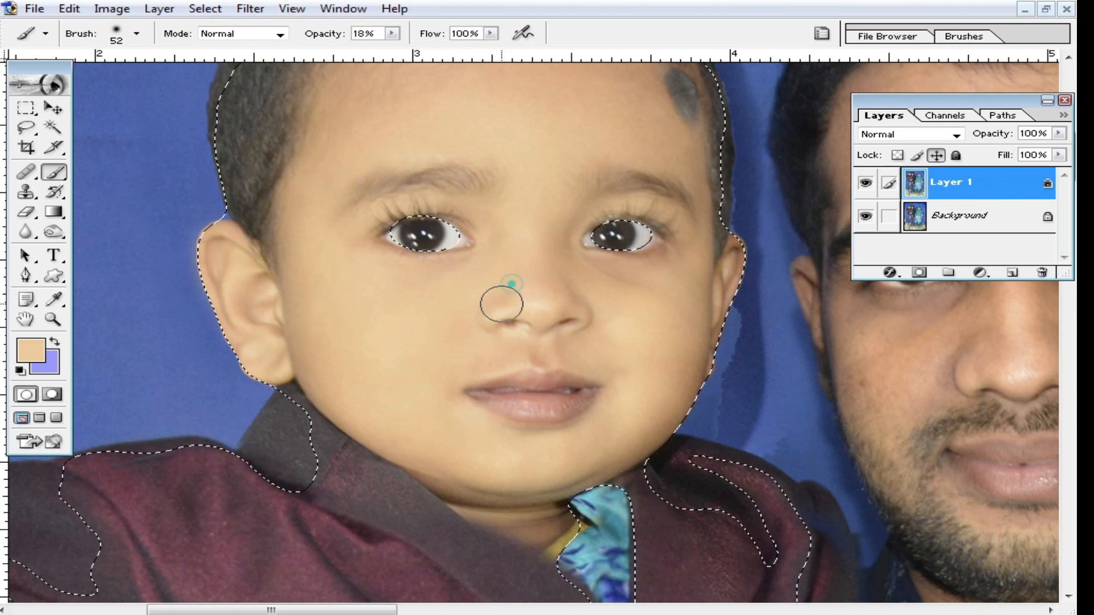
{"action": "left_click", "coordinate": [566, 220]}
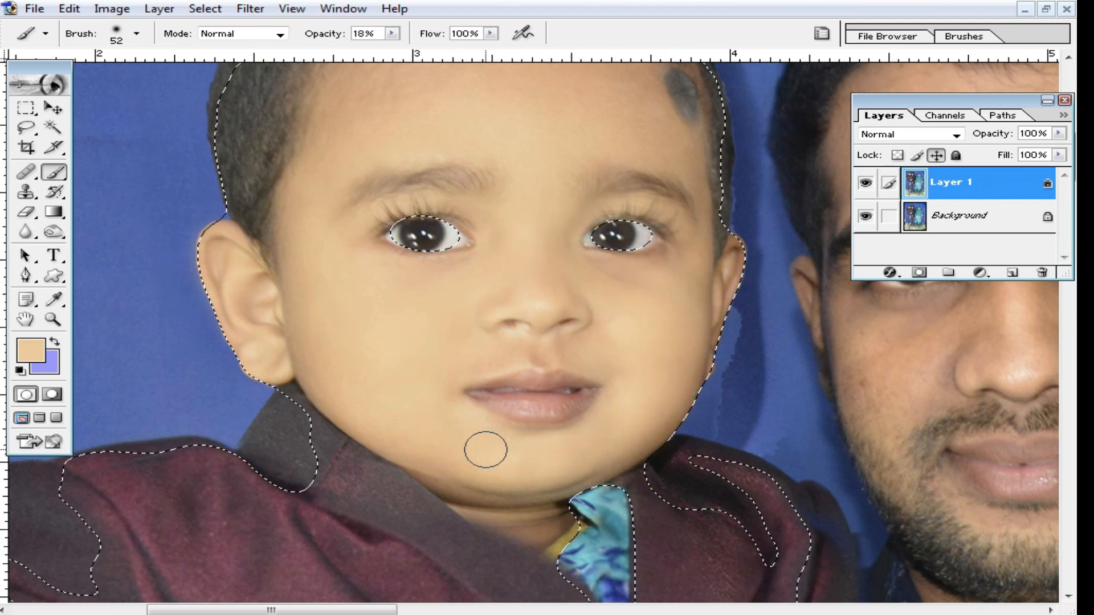
{"action": "left_click", "coordinate": [430, 410]}
{"action": "left_click", "coordinate": [486, 432]}
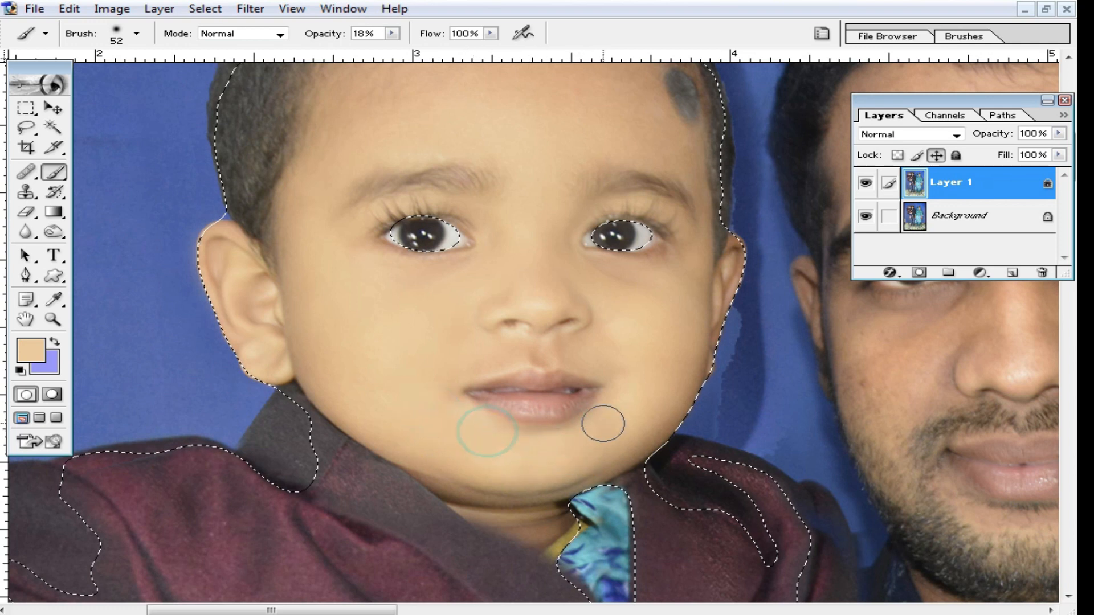
{"action": "left_click", "coordinate": [514, 355]}
{"action": "left_click", "coordinate": [538, 358]}
{"action": "left_click", "coordinate": [581, 291]}
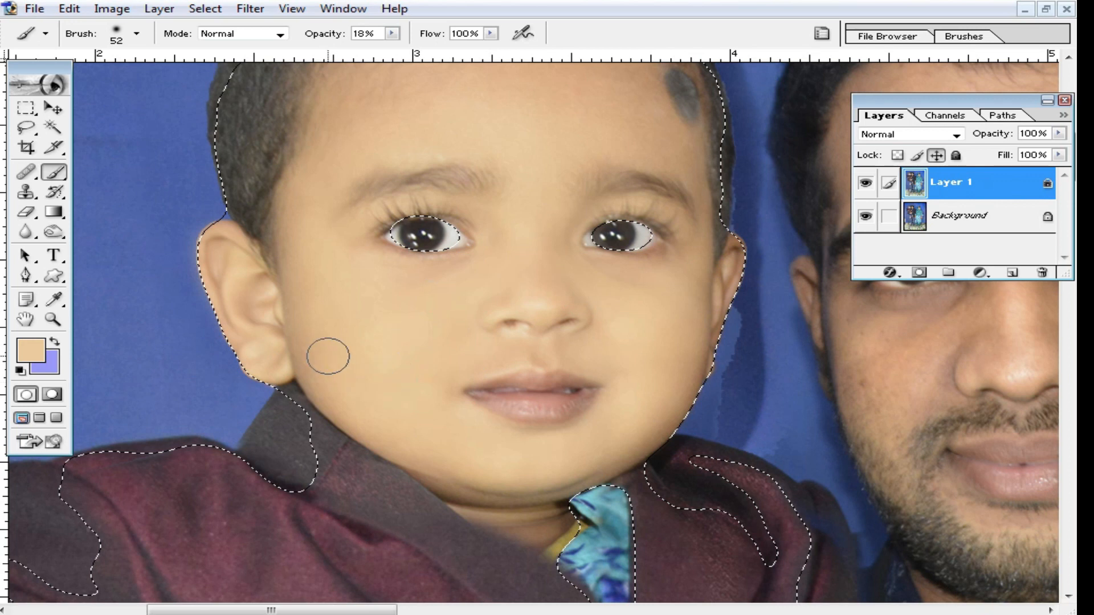
Smooth and lighten the boy's jawline on both sides of the chin.
{"action": "left_click_drag", "start_coordinate": [485, 469], "coordinate": [470, 365]}
{"action": "left_click", "coordinate": [426, 365]}
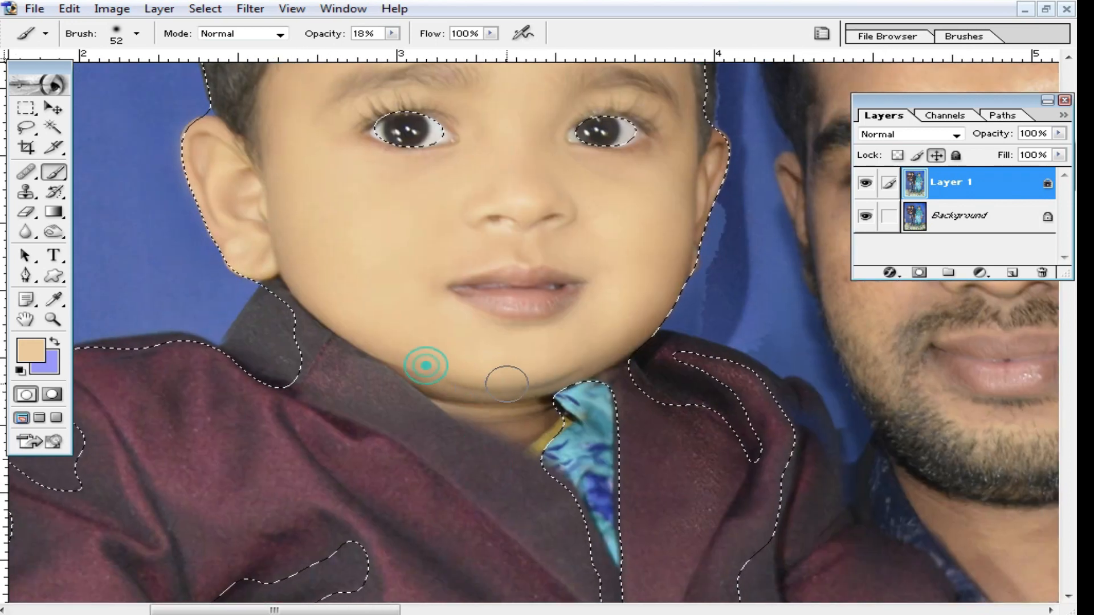
{"action": "left_click", "coordinate": [607, 345]}
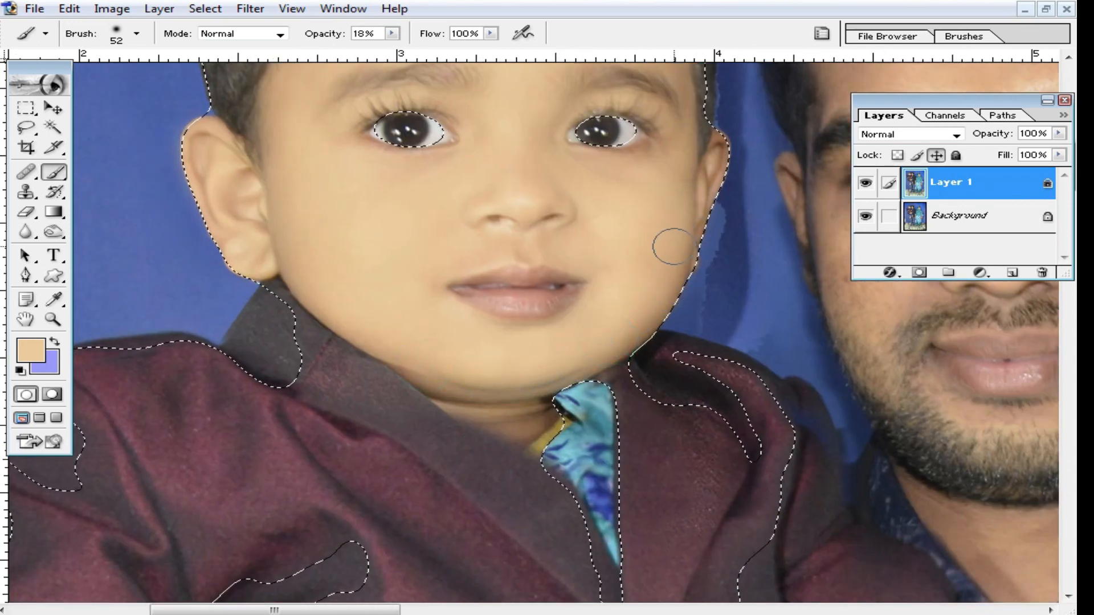
{"action": "left_click", "coordinate": [610, 341]}
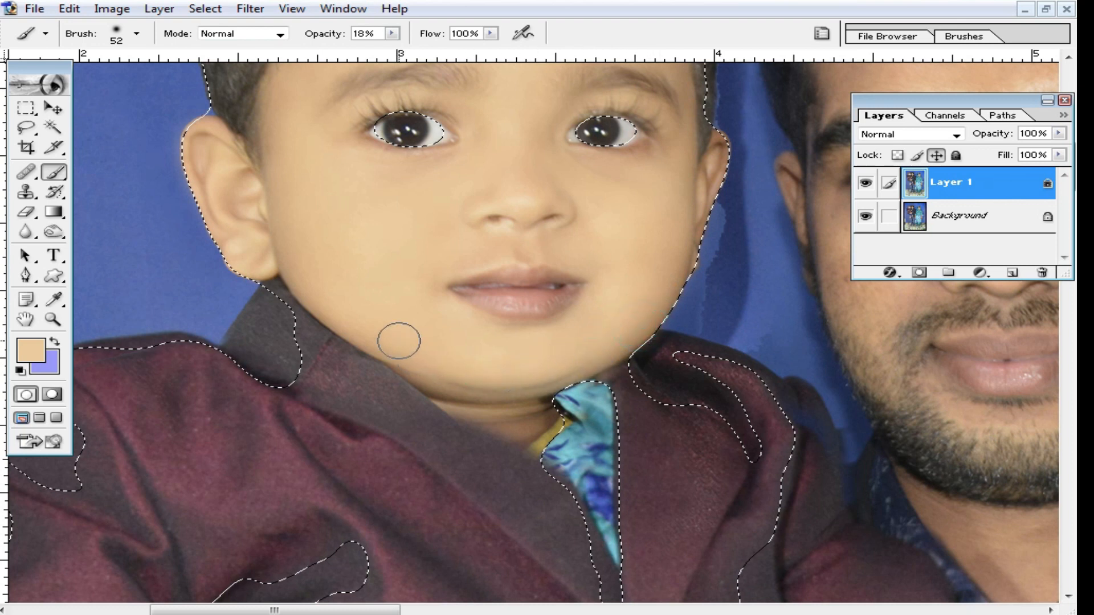
Reduce the brush to 39 px and smooth and lighten the boy's neck and the shadow under his chin.
{"action": "right_click", "coordinate": [606, 382]}
{"action": "left_click", "coordinate": [659, 414]}
{"action": "left_click", "coordinate": [521, 420]}
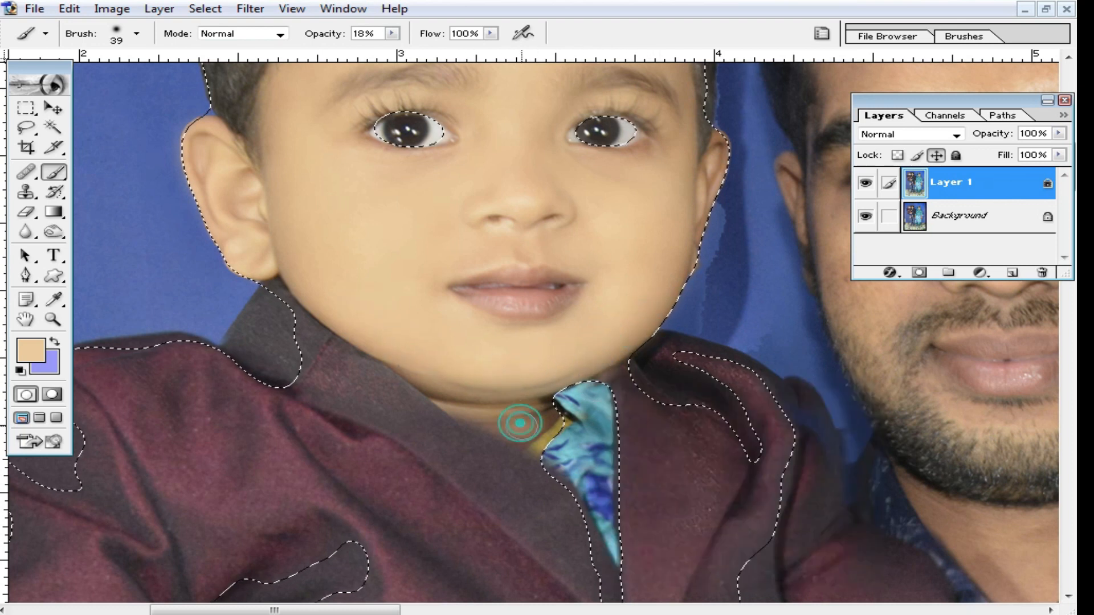
{"action": "left_click", "coordinate": [416, 379]}
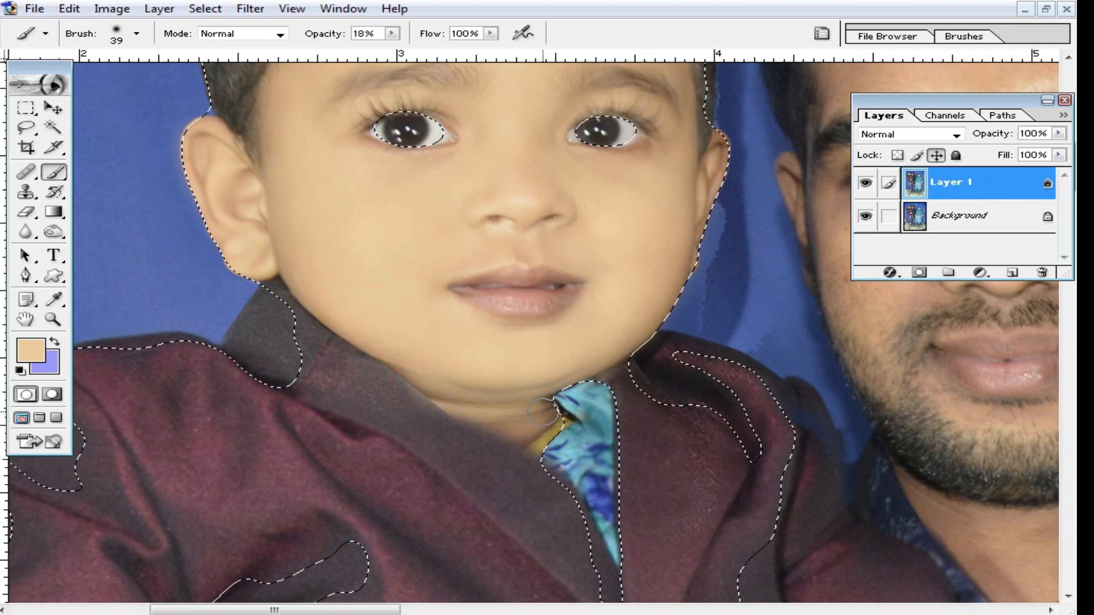
{"action": "left_click", "coordinate": [456, 405]}
{"action": "left_click", "coordinate": [476, 418]}
{"action": "left_click", "coordinate": [537, 414]}
{"action": "left_click", "coordinate": [539, 392]}
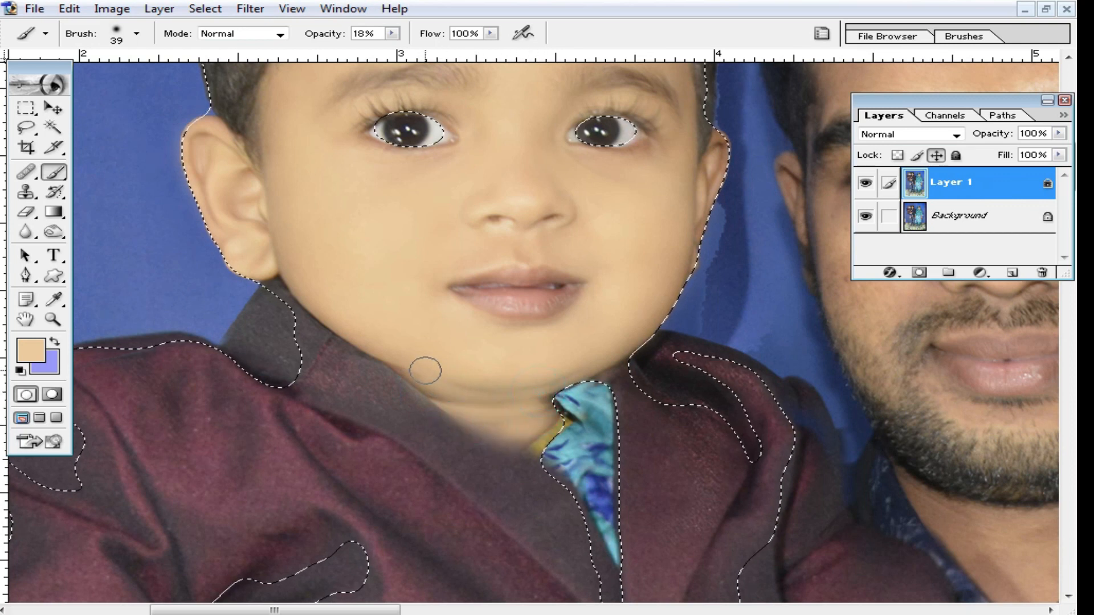
{"action": "left_click", "coordinate": [530, 408]}
Touch up the skin on the boy's right-hand cheek, beside his eye and under his nose with the 39 px brush.
{"action": "mouse_move", "coordinate": [606, 325]}
{"action": "left_mouse_down"}
{"action": "mouse_move", "coordinate": [541, 487]}
{"action": "mouse_move", "coordinate": [610, 441]}
{"action": "left_mouse_up"}
{"action": "right_click", "coordinate": [617, 411]}
{"action": "left_click", "coordinate": [708, 443]}
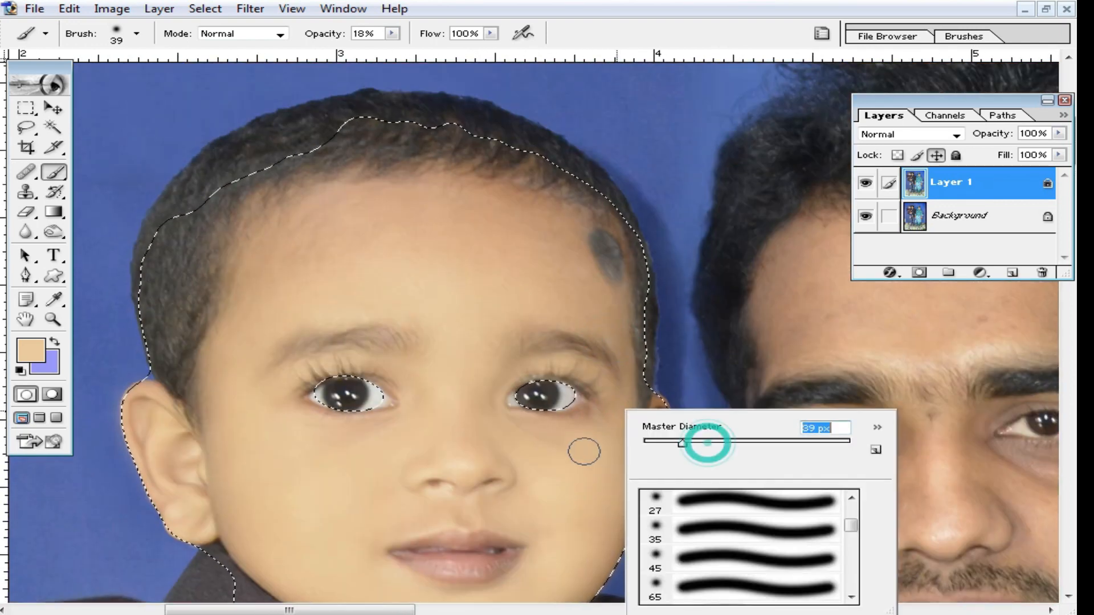
{"action": "left_click", "coordinate": [584, 452]}
{"action": "left_click", "coordinate": [609, 392]}
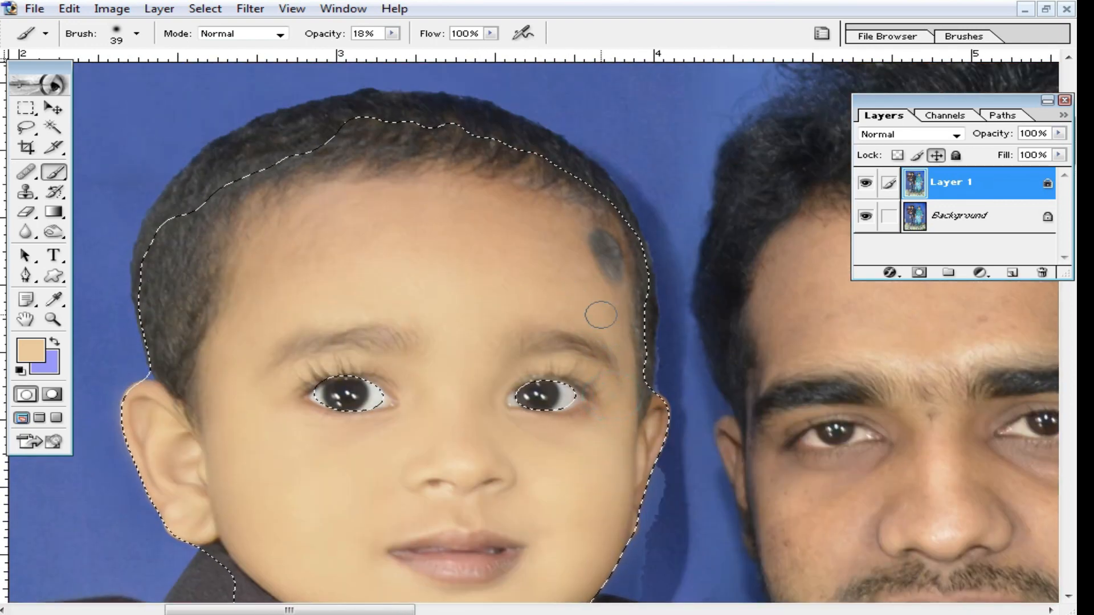
{"action": "left_click", "coordinate": [511, 266], "text": "alt"}
{"action": "left_click_drag", "start_coordinate": [532, 423], "coordinate": [559, 339]}
{"action": "left_click", "coordinate": [584, 357]}
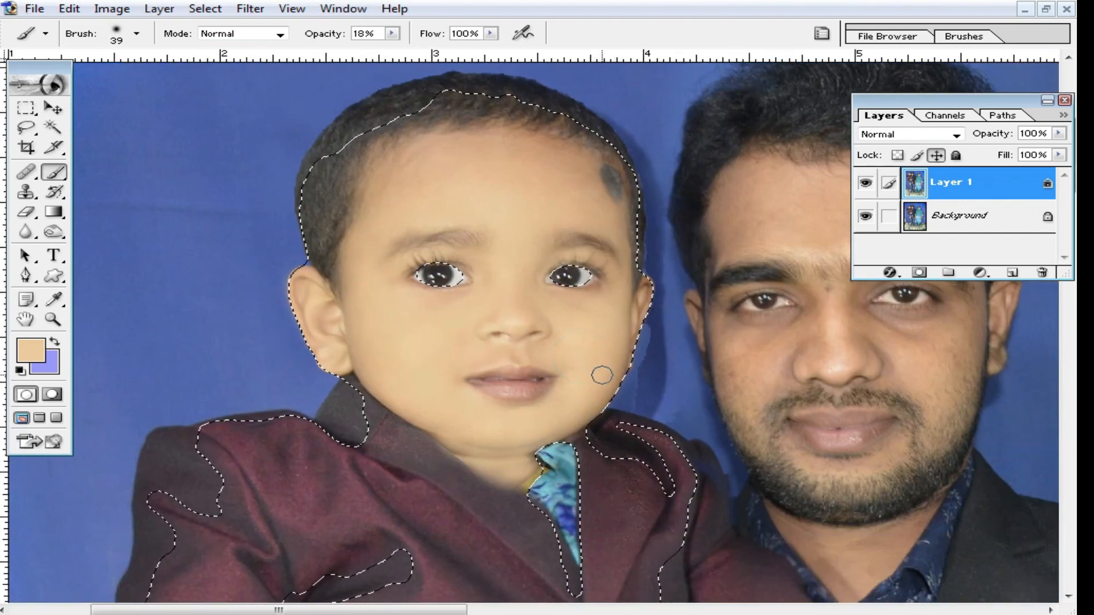
{"action": "left_click", "coordinate": [499, 344]}
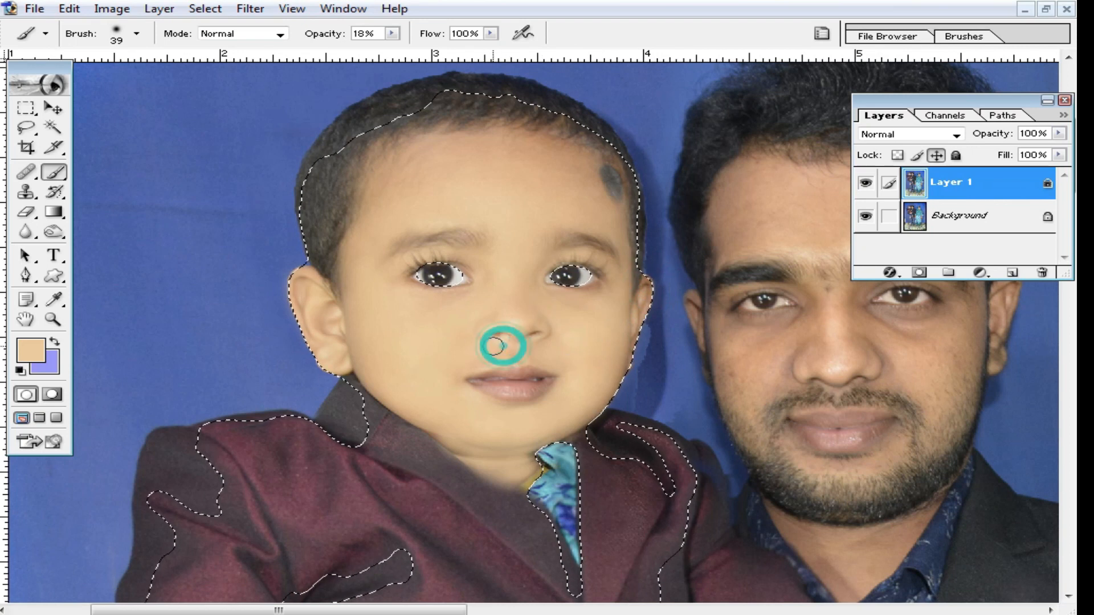
Deselect the boy's skin, lower the retouched layer's opacity to 66% and merge it into the background.
{"action": "left_click", "coordinate": [25, 107]}
{"action": "left_click", "coordinate": [553, 146]}
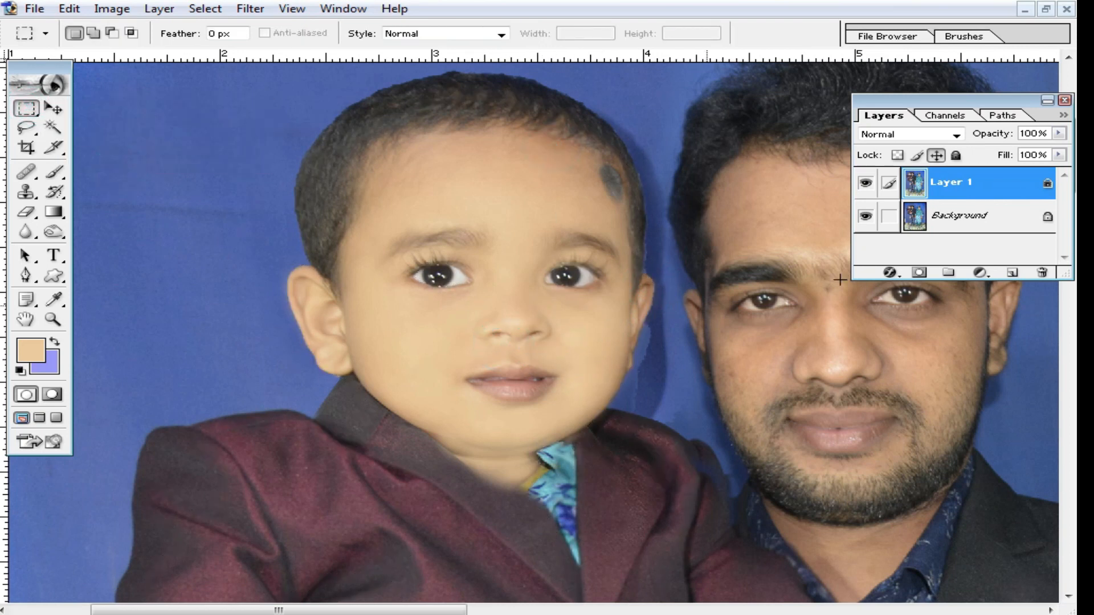
{"action": "left_click_drag", "start_coordinate": [1061, 136], "coordinate": [1029, 163]}
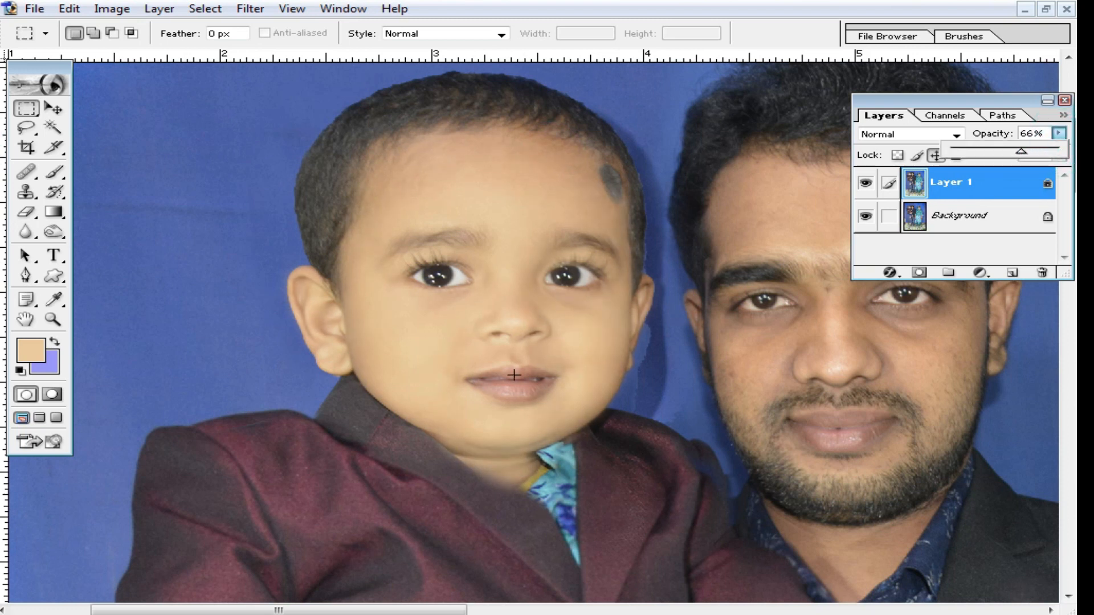
{"action": "scroll", "coordinate": [514, 375], "scroll_direction": "down", "scroll_amount": 3}
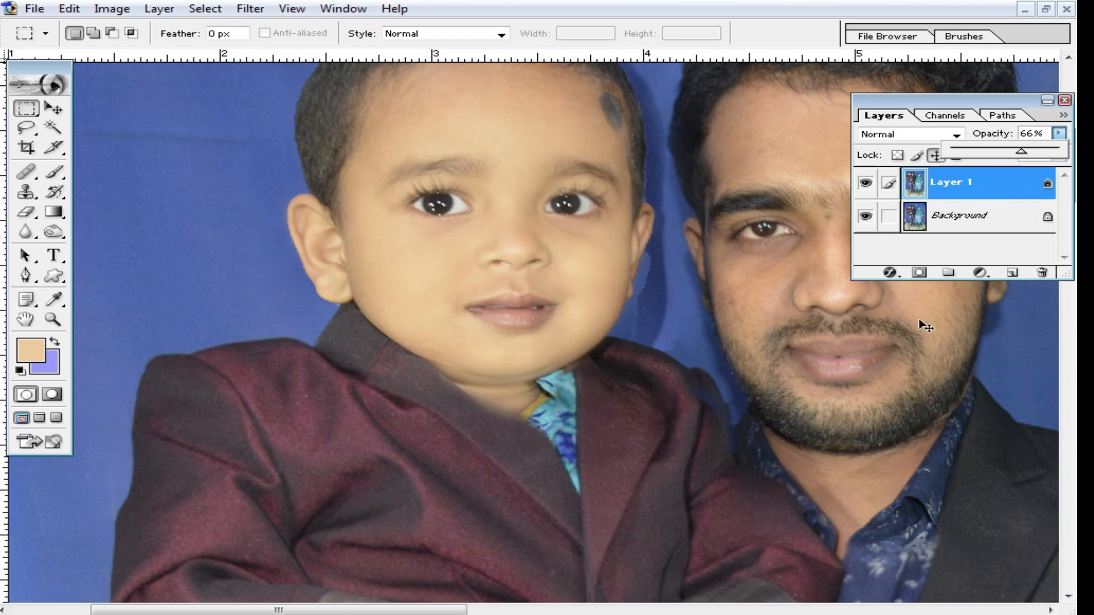
{"action": "left_click", "coordinate": [938, 197]}
{"action": "key", "text": "ctrl+e"}
Restore the jacket's lapel edge along the boy's neck using the History Brush at 17 px.
{"action": "left_click", "coordinate": [591, 434], "text": "ctrl"}
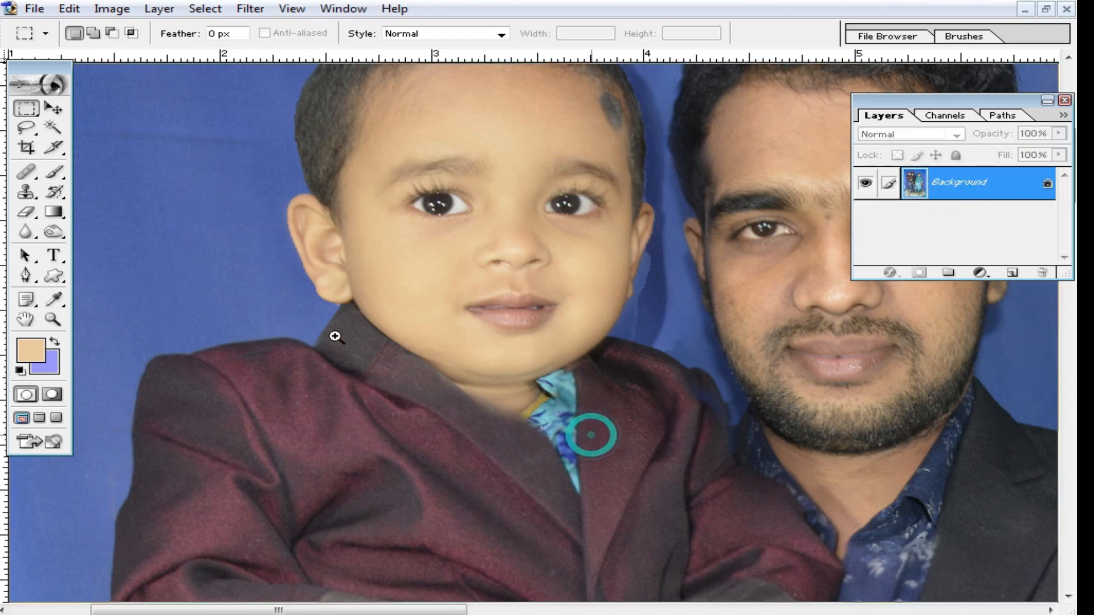
{"action": "left_click", "coordinate": [485, 300], "text": "ctrl"}
{"action": "left_click", "coordinate": [416, 385], "text": "ctrl"}
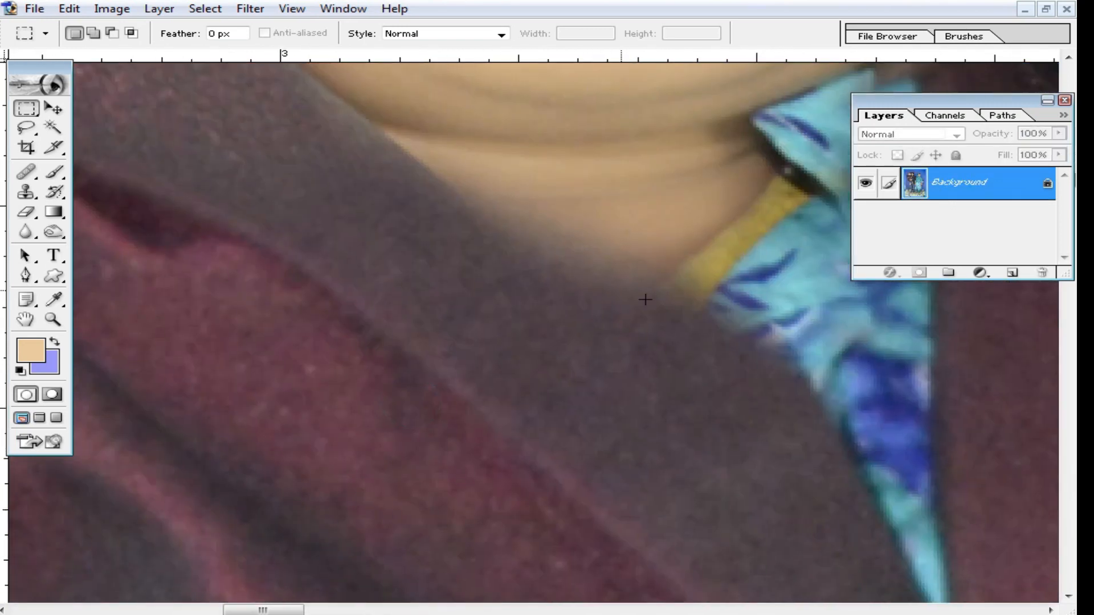
{"action": "left_click", "coordinate": [54, 192]}
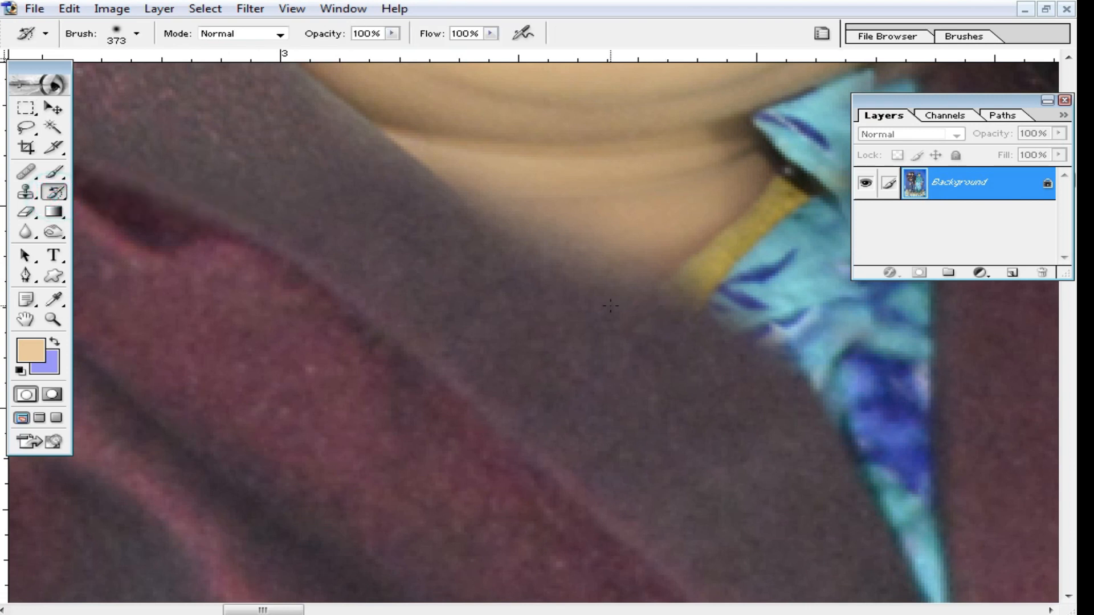
{"action": "right_click", "coordinate": [701, 338]}
{"action": "left_click_drag", "start_coordinate": [660, 345], "coordinate": [657, 345]}
{"action": "left_click", "coordinate": [398, 205]}
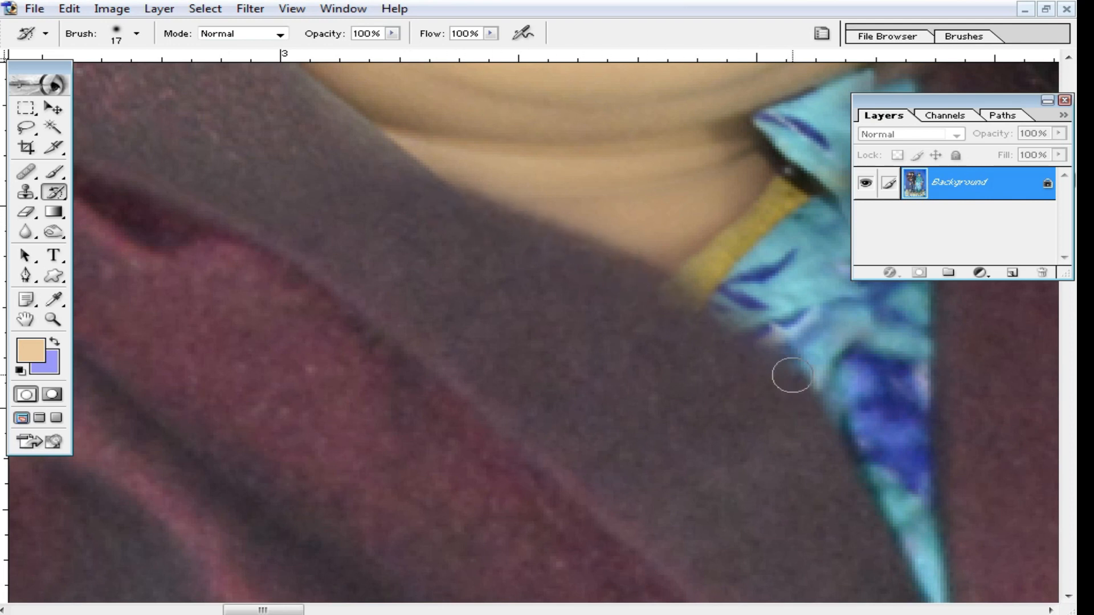
{"action": "left_click", "coordinate": [624, 336], "text": "alt"}
{"action": "left_click", "coordinate": [624, 337], "text": "alt"}
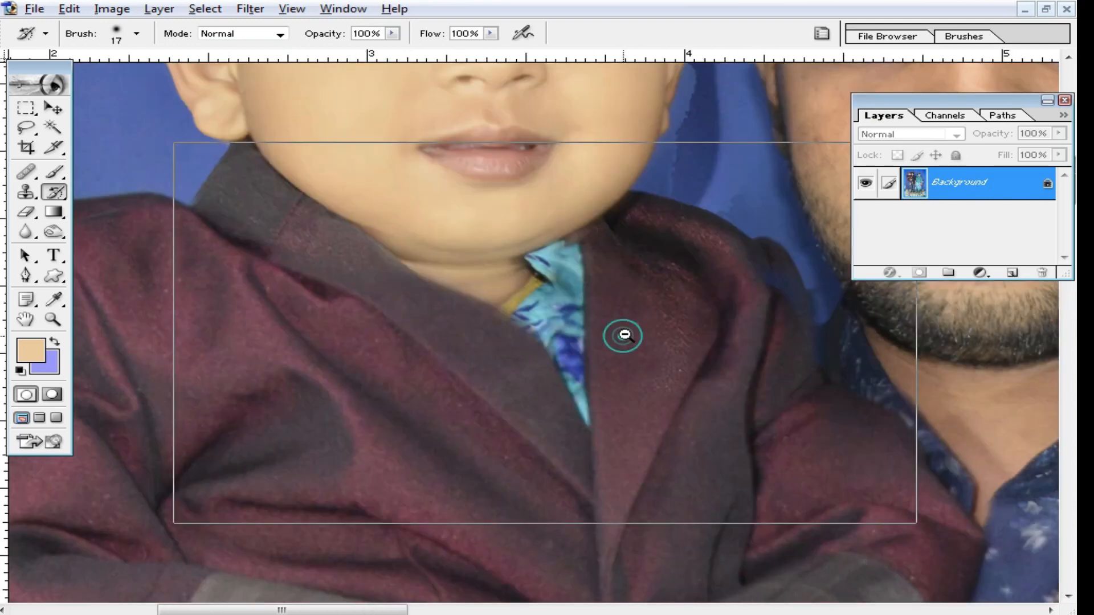
Smooth the skin of the boy's neck between the lapel and the collar with a small, 18% opacity Brush.
{"action": "left_click_drag", "start_coordinate": [623, 334], "coordinate": [529, 324]}
{"action": "left_click", "coordinate": [516, 315], "text": "ctrl"}
{"action": "left_click", "coordinate": [494, 313], "text": "ctrl"}
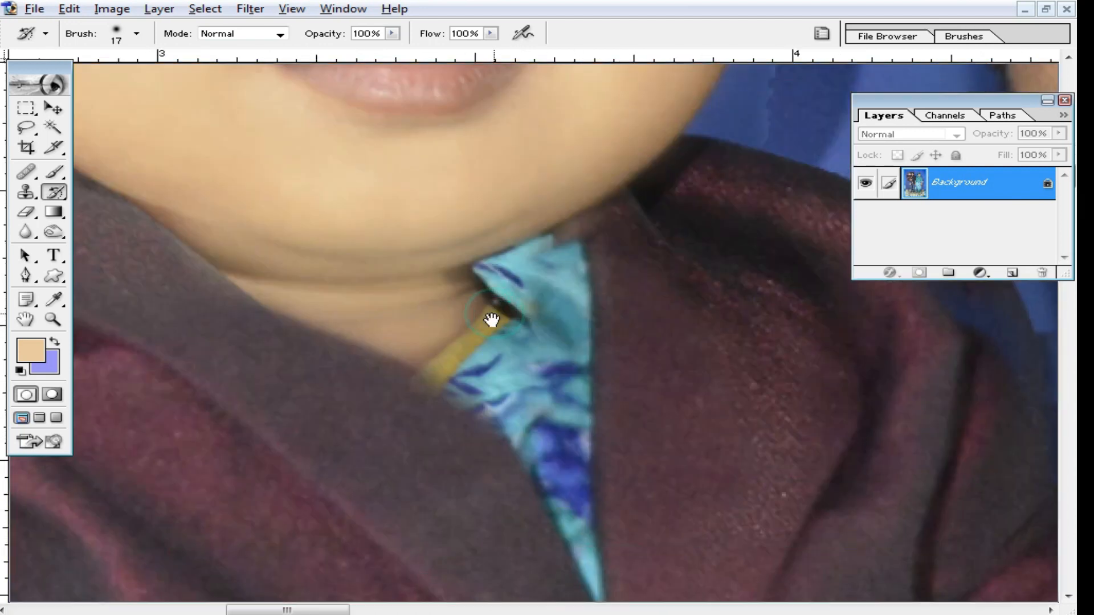
{"action": "left_click", "coordinate": [433, 311], "text": "ctrl"}
{"action": "left_click", "coordinate": [54, 176]}
{"action": "right_click", "coordinate": [391, 131]}
{"action": "left_click", "coordinate": [440, 168]}
{"action": "left_click", "coordinate": [374, 127]}
{"action": "left_click_drag", "start_coordinate": [371, 314], "coordinate": [511, 344]}
{"action": "mouse_move", "coordinate": [556, 303]}
{"action": "left_mouse_down"}
{"action": "mouse_move", "coordinate": [564, 310]}
{"action": "mouse_move", "coordinate": [505, 350]}
{"action": "mouse_move", "coordinate": [318, 327]}
{"action": "left_mouse_up"}
Resize the brush to 22 px and soften the crease under the boy's chin and the neck beside the collar.
{"action": "right_click", "coordinate": [560, 330]}
{"action": "left_click", "coordinate": [588, 364]}
{"action": "left_click", "coordinate": [552, 330]}
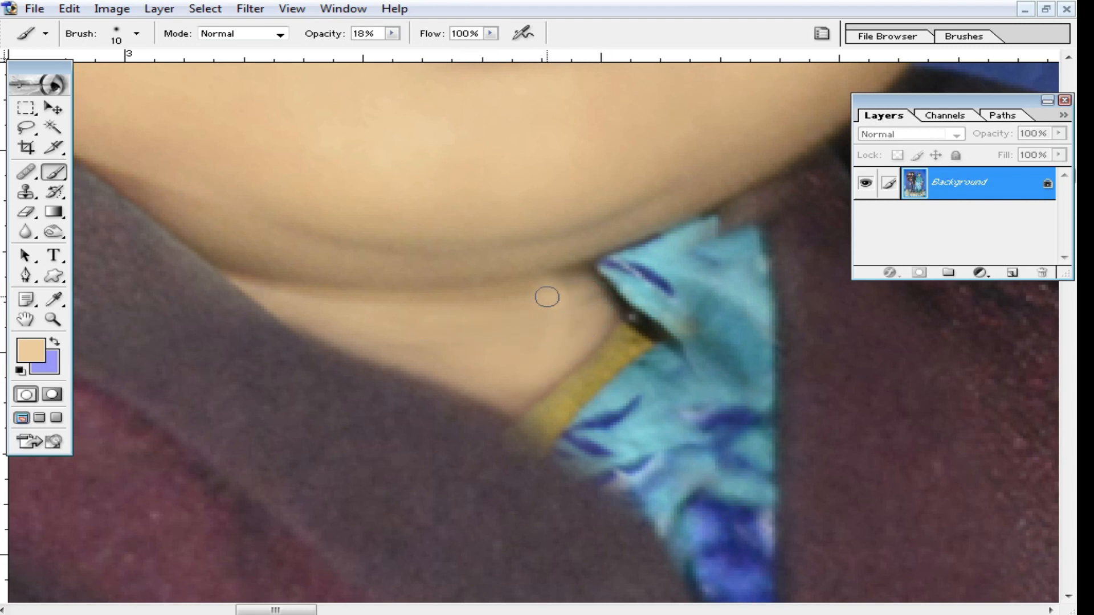
{"action": "right_click", "coordinate": [512, 342]}
{"action": "left_click_drag", "start_coordinate": [571, 378], "coordinate": [587, 378]}
{"action": "left_click", "coordinate": [547, 293]}
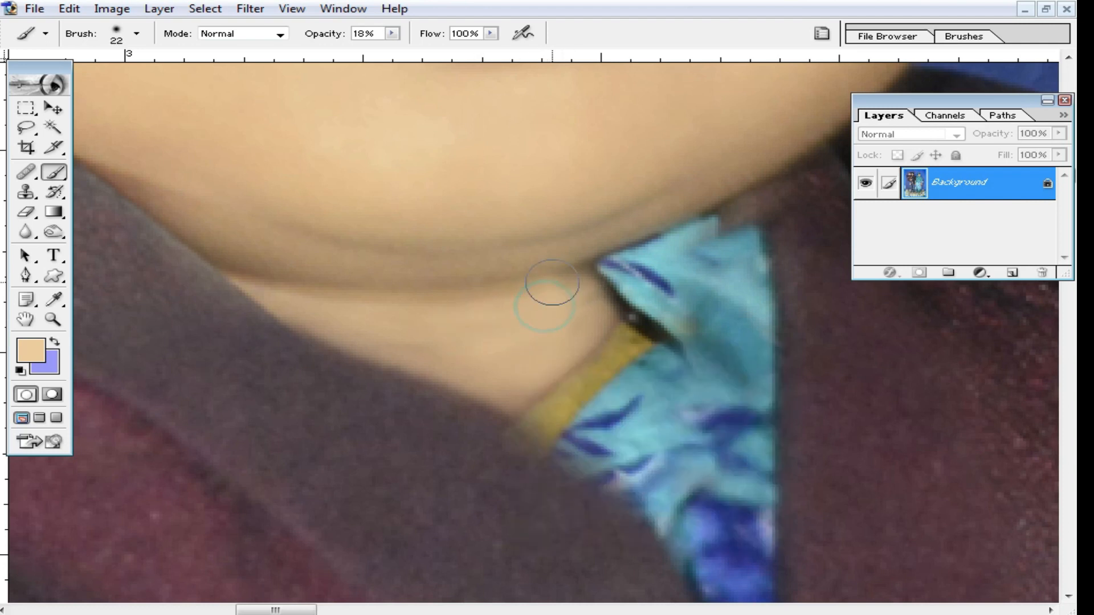
{"action": "mouse_move", "coordinate": [400, 284]}
{"action": "left_mouse_down"}
{"action": "mouse_move", "coordinate": [264, 251]}
{"action": "mouse_move", "coordinate": [291, 265]}
{"action": "mouse_move", "coordinate": [129, 168]}
{"action": "mouse_move", "coordinate": [352, 243]}
{"action": "mouse_move", "coordinate": [459, 240]}
{"action": "mouse_move", "coordinate": [543, 265]}
{"action": "left_mouse_up"}
{"action": "left_click", "coordinate": [576, 309]}
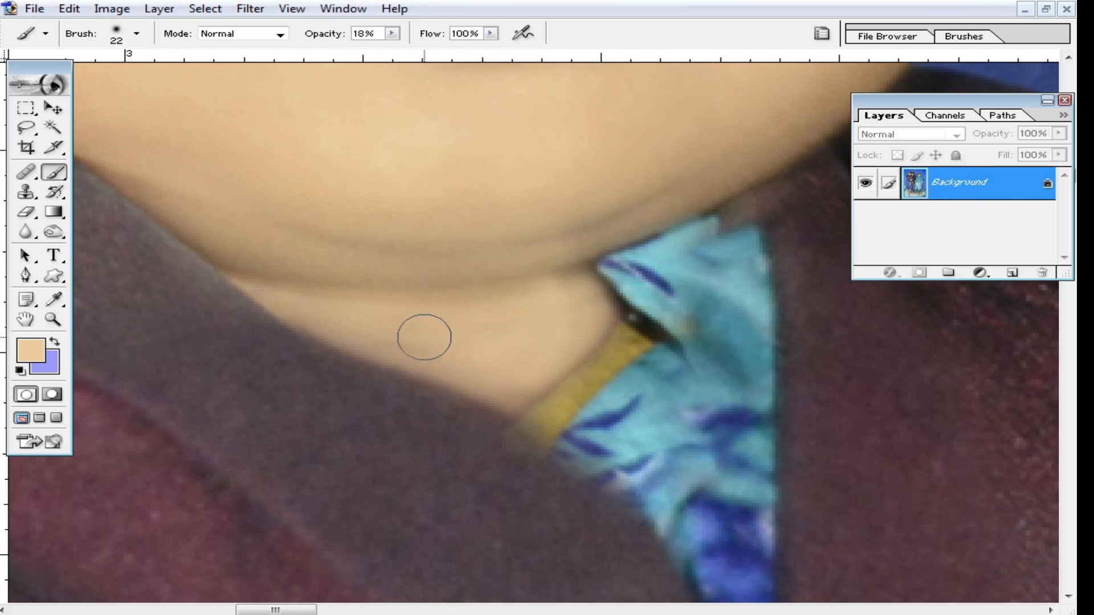
Duplicate the merged image onto a new layer for retouching the man's face.
{"action": "left_click", "coordinate": [582, 286], "text": "alt"}
{"action": "left_click", "coordinate": [581, 285], "text": "alt"}
{"action": "left_click_drag", "start_coordinate": [579, 251], "coordinate": [532, 522]}
{"action": "left_click", "coordinate": [501, 374], "text": "alt"}
{"action": "left_click_drag", "start_coordinate": [610, 432], "coordinate": [465, 363]}
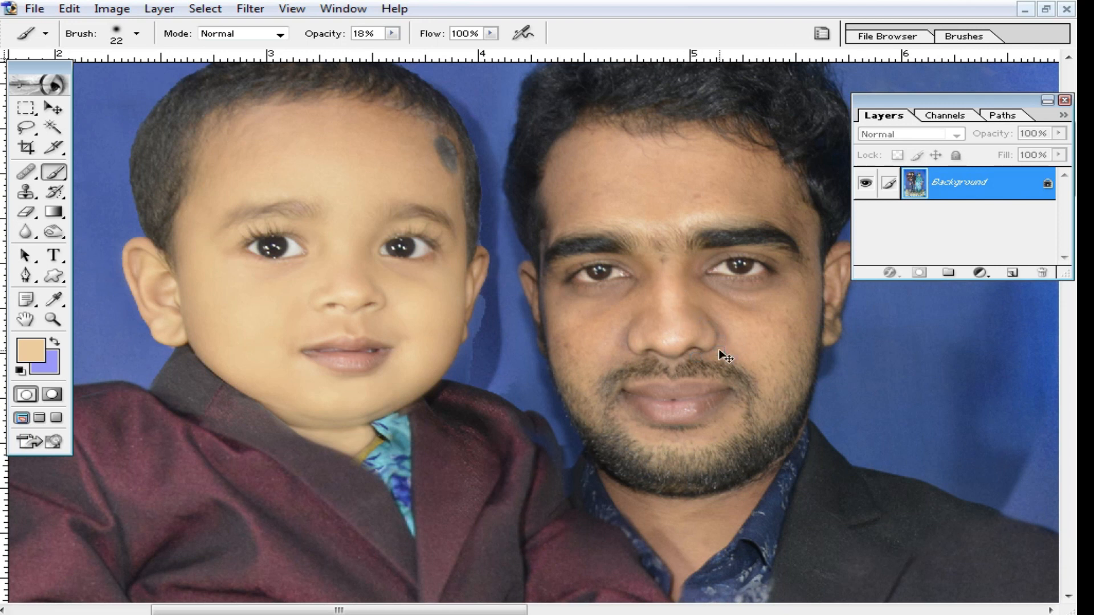
{"action": "key", "text": "ctrl+j"}
{"action": "left_click_drag", "start_coordinate": [718, 362], "coordinate": [640, 324]}
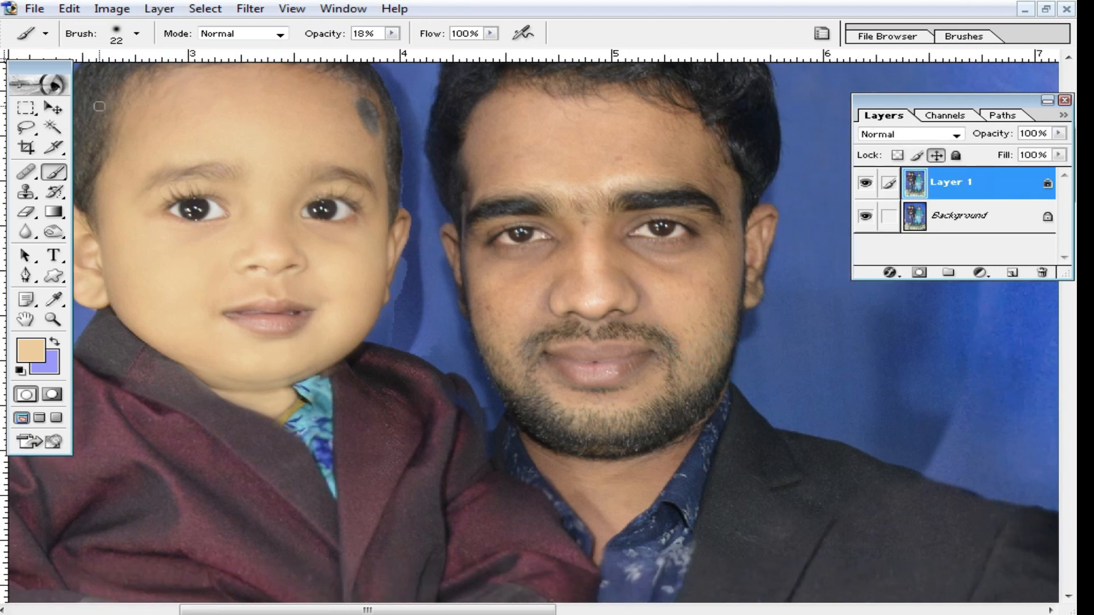
Select the man's face, right-hand ear and neck with the Magic Wand at tolerance 44, adding each skin area.
{"action": "left_click", "coordinate": [53, 126]}
{"action": "left_click", "coordinate": [555, 135]}
{"action": "left_click", "coordinate": [496, 164]}
{"action": "left_click", "coordinate": [628, 163]}
{"action": "left_click", "coordinate": [715, 173]}
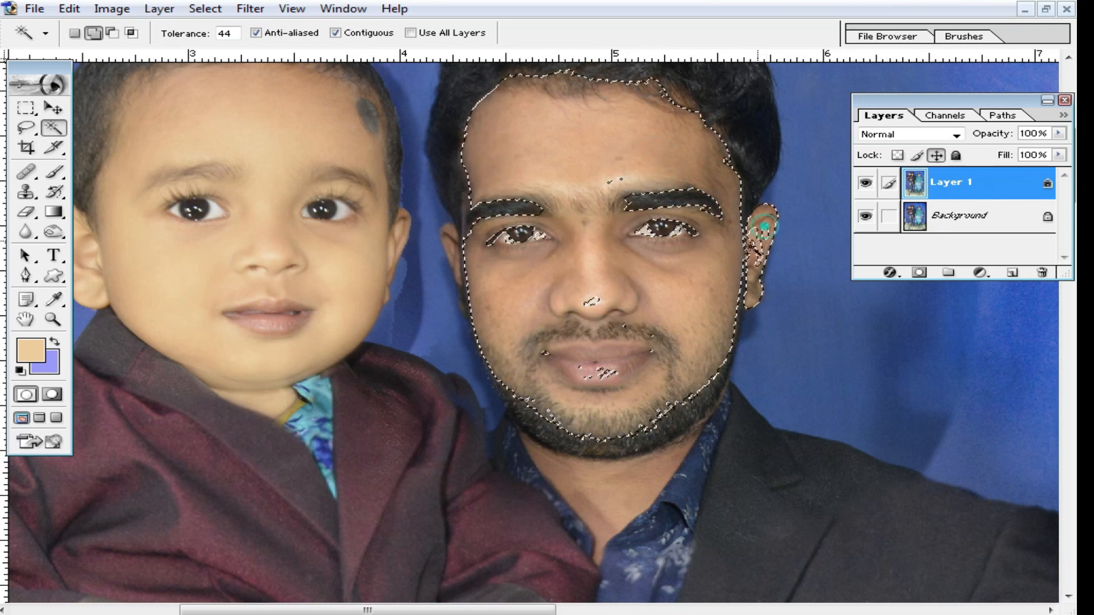
{"action": "left_click", "coordinate": [627, 466]}
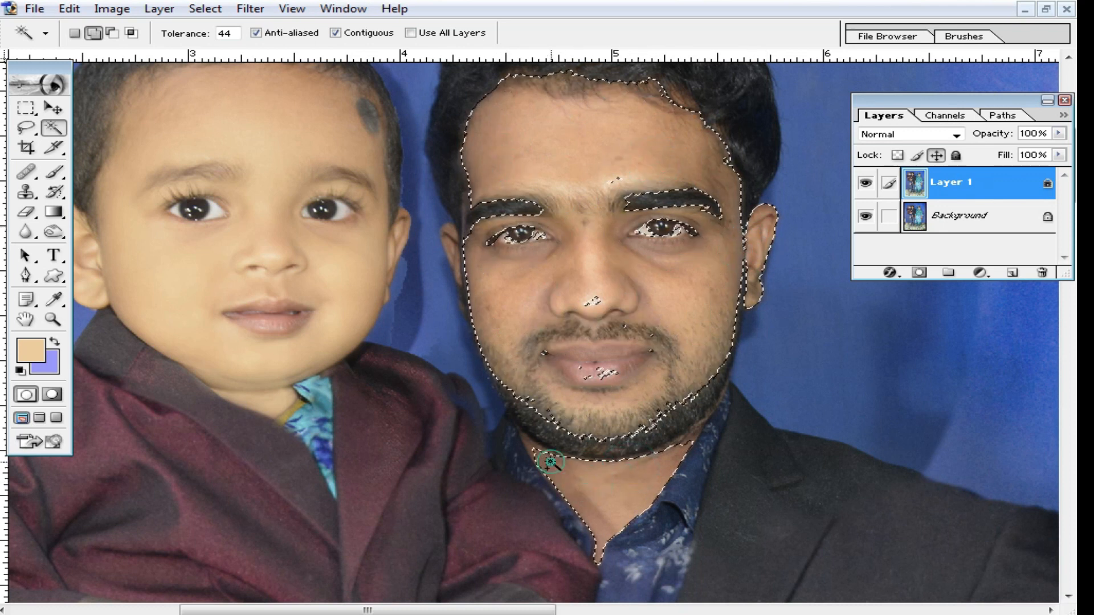
{"action": "left_click", "coordinate": [607, 296]}
{"action": "left_click", "coordinate": [587, 171]}
Include the man's left-hand ear in the skin selection and feather the selection by 10 pixels.
{"action": "key", "text": "ctrl+alt+d"}
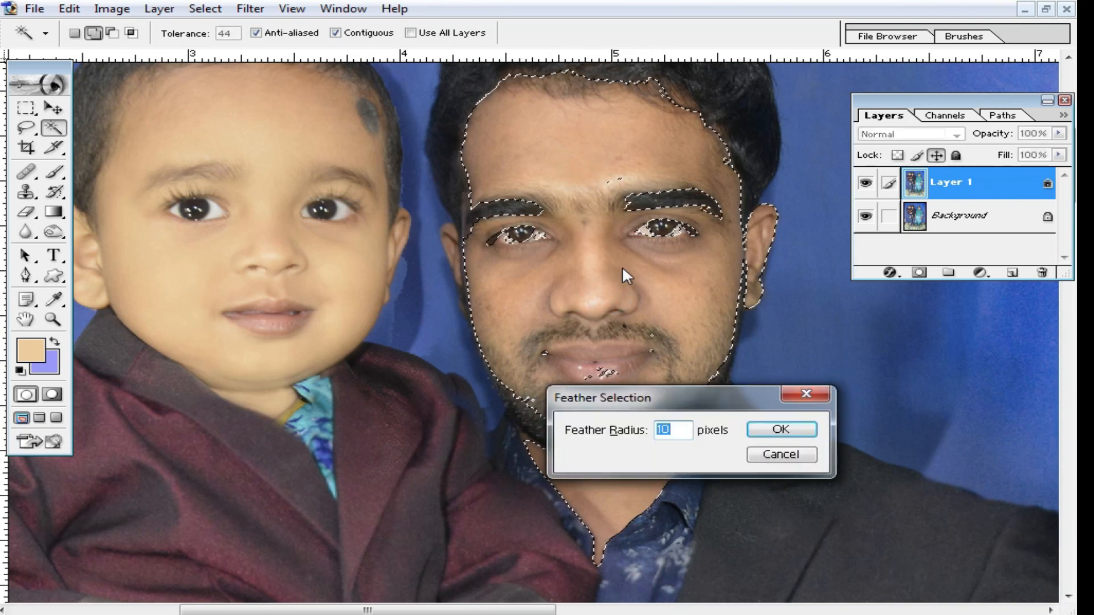
{"action": "key", "text": "Return"}
{"action": "left_click", "coordinate": [447, 233]}
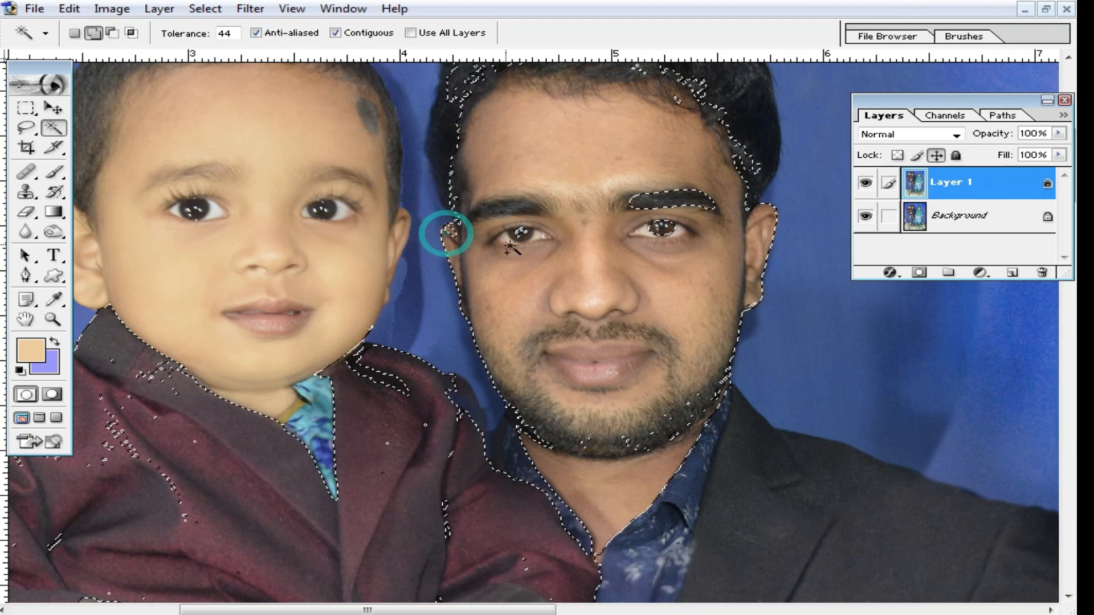
{"action": "key", "text": "ctrl+z"}
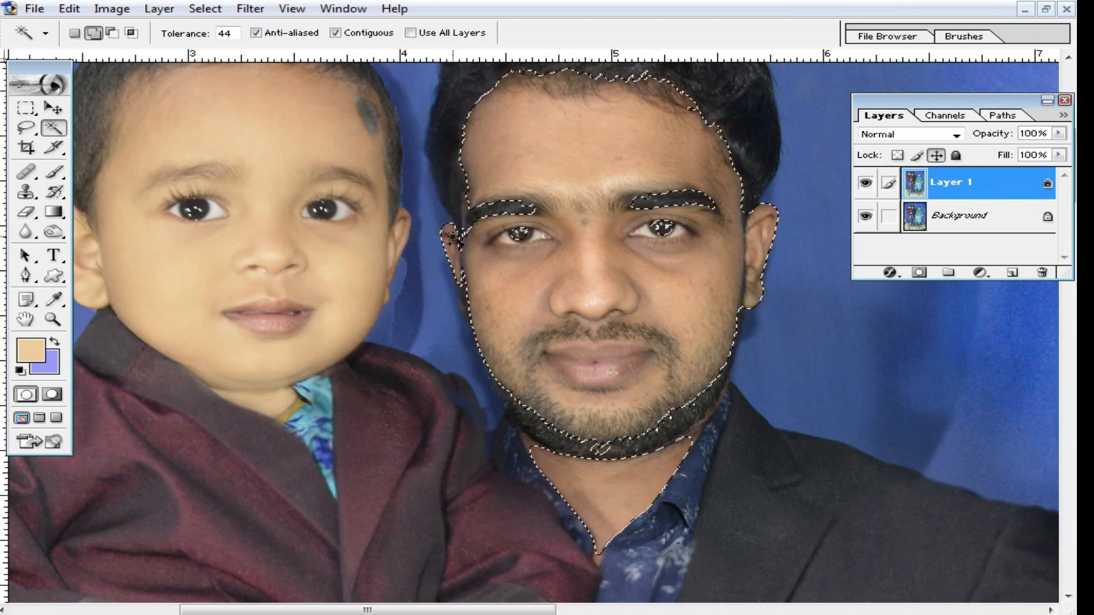
{"action": "key", "text": "ctrl+alt+d"}
{"action": "key", "text": "Return"}
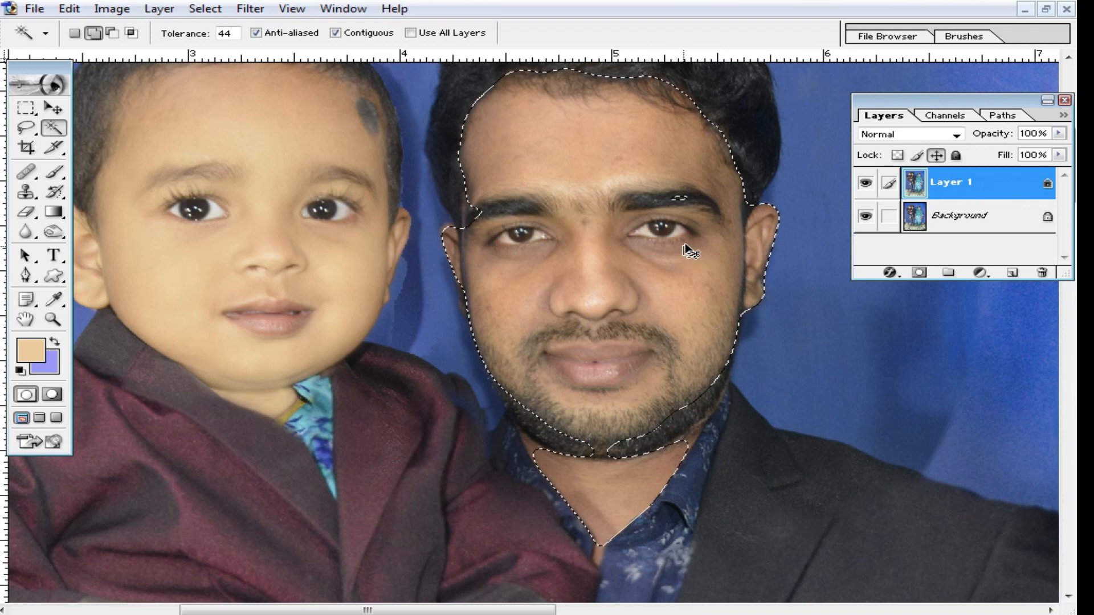
Brighten the man's selected skin with an RGB Curves point at input 116, output 132.
{"action": "key", "text": "ctrl+m"}
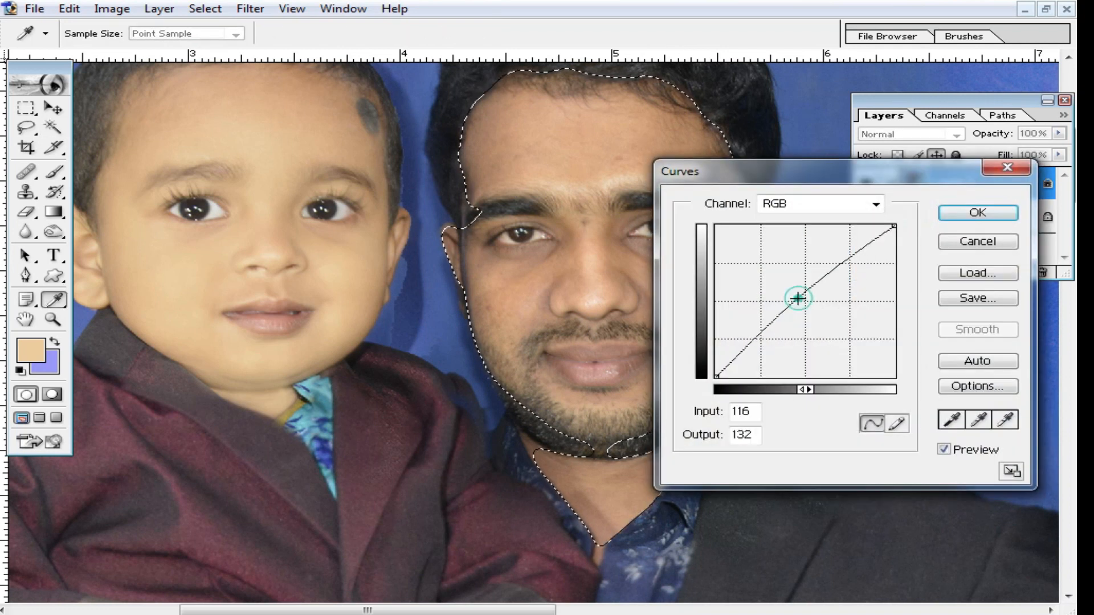
{"action": "left_click", "coordinate": [798, 298]}
{"action": "left_click", "coordinate": [978, 213]}
Adjust the highlights of the man's selected skin with Color Balance.
{"action": "left_click", "coordinate": [573, 296], "text": "ctrl"}
{"action": "left_click", "coordinate": [573, 296], "text": "ctrl"}
{"action": "left_click_drag", "start_coordinate": [638, 456], "coordinate": [641, 323]}
{"action": "left_click", "coordinate": [649, 323], "text": "alt"}
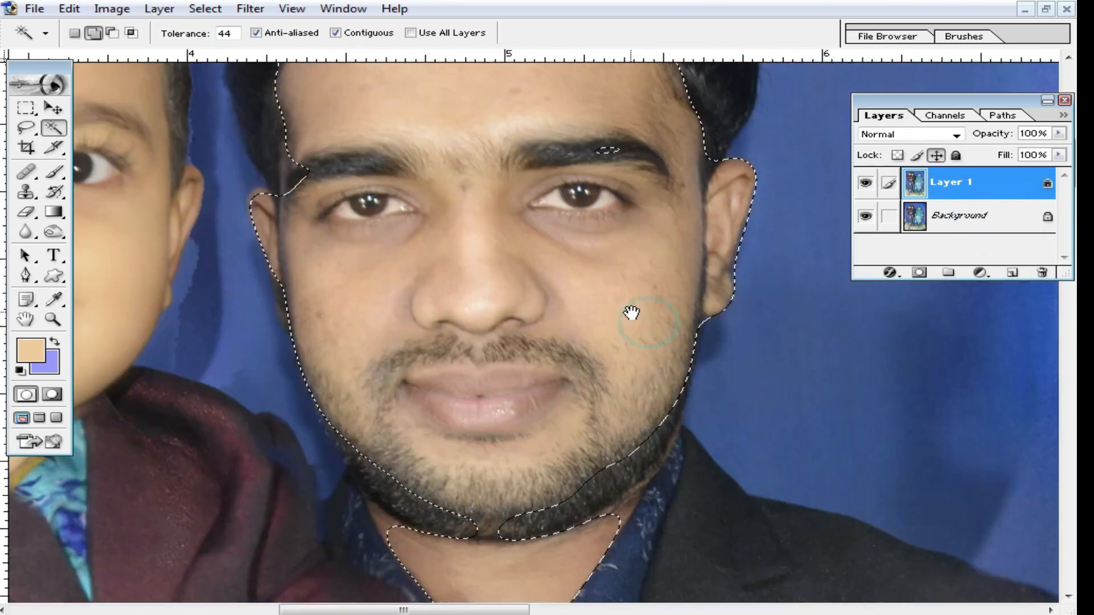
{"action": "key", "text": "ctrl+b"}
{"action": "left_click", "coordinate": [724, 418]}
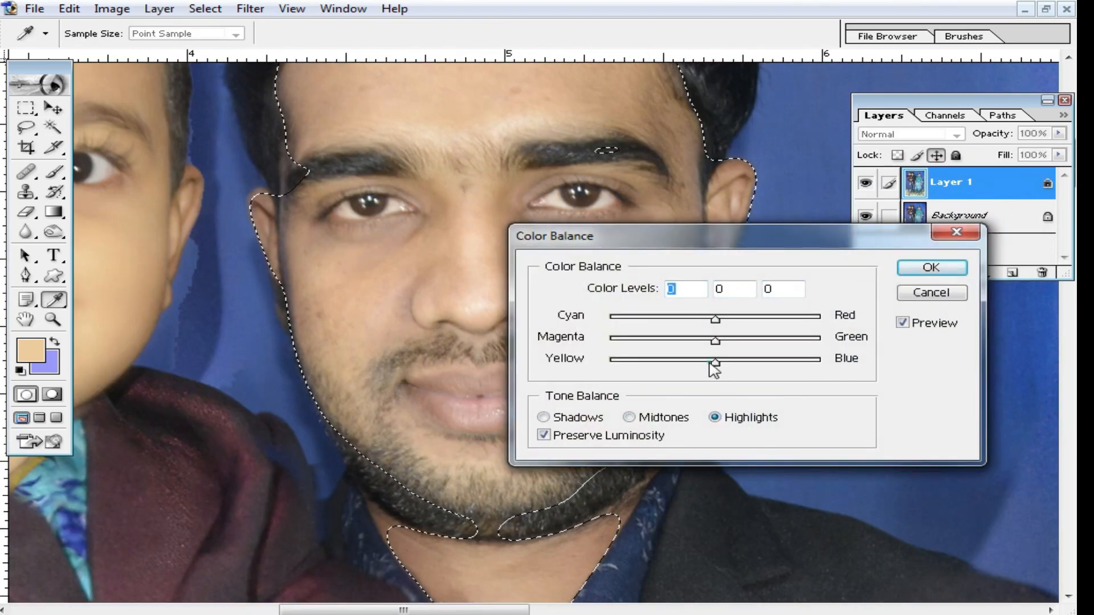
{"action": "left_click", "coordinate": [932, 268]}
Sample the man's cheek color and smooth his right-hand cheek and nose area with a 59 px brush at 29% opacity.
{"action": "left_click", "coordinate": [54, 172]}
{"action": "left_click", "coordinate": [571, 303], "text": "ctrl"}
{"action": "right_click", "coordinate": [635, 314]}
{"action": "left_click_drag", "start_coordinate": [701, 340], "coordinate": [796, 343]}
{"action": "left_click", "coordinate": [744, 342]}
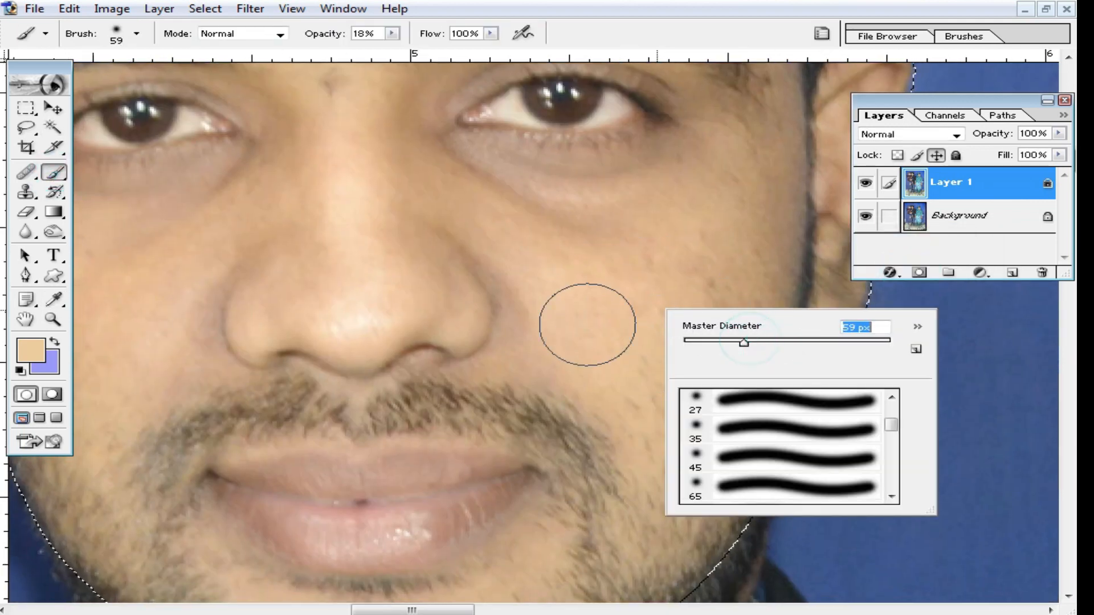
{"action": "left_click", "coordinate": [637, 316], "text": "alt"}
{"action": "left_click_drag", "start_coordinate": [392, 33], "coordinate": [401, 44]}
{"action": "mouse_move", "coordinate": [635, 258]}
{"action": "left_mouse_down"}
{"action": "mouse_move", "coordinate": [494, 195]}
{"action": "mouse_move", "coordinate": [412, 108]}
{"action": "mouse_move", "coordinate": [752, 151]}
{"action": "mouse_move", "coordinate": [640, 528]}
{"action": "mouse_move", "coordinate": [554, 293]}
{"action": "mouse_move", "coordinate": [446, 146]}
{"action": "left_mouse_up"}
{"action": "mouse_move", "coordinate": [552, 324]}
{"action": "left_mouse_down"}
{"action": "mouse_move", "coordinate": [538, 334]}
{"action": "mouse_move", "coordinate": [429, 327]}
{"action": "left_mouse_up"}
Smooth the rest of the man's cheeks and mid-face with repeated strokes of the 59 px brush.
{"action": "mouse_move", "coordinate": [382, 262]}
{"action": "left_mouse_down"}
{"action": "mouse_move", "coordinate": [555, 282]}
{"action": "mouse_move", "coordinate": [451, 198]}
{"action": "mouse_move", "coordinate": [279, 234]}
{"action": "mouse_move", "coordinate": [181, 239]}
{"action": "mouse_move", "coordinate": [262, 450]}
{"action": "left_mouse_up"}
{"action": "mouse_move", "coordinate": [245, 336]}
{"action": "left_mouse_down"}
{"action": "mouse_move", "coordinate": [247, 308]}
{"action": "mouse_move", "coordinate": [384, 274]}
{"action": "mouse_move", "coordinate": [390, 283]}
{"action": "left_mouse_up"}
{"action": "mouse_move", "coordinate": [373, 298]}
{"action": "left_mouse_down"}
{"action": "mouse_move", "coordinate": [227, 344]}
{"action": "mouse_move", "coordinate": [233, 210]}
{"action": "mouse_move", "coordinate": [213, 199]}
{"action": "mouse_move", "coordinate": [447, 159]}
{"action": "mouse_move", "coordinate": [417, 163]}
{"action": "mouse_move", "coordinate": [271, 440]}
{"action": "left_mouse_up"}
{"action": "mouse_move", "coordinate": [366, 534]}
{"action": "left_mouse_down"}
{"action": "mouse_move", "coordinate": [346, 373]}
{"action": "mouse_move", "coordinate": [633, 437]}
{"action": "left_mouse_up"}
{"action": "left_click", "coordinate": [707, 347]}
{"action": "left_click_drag", "start_coordinate": [669, 543], "coordinate": [615, 295]}
{"action": "left_click_drag", "start_coordinate": [618, 415], "coordinate": [645, 373]}
{"action": "mouse_move", "coordinate": [660, 342]}
{"action": "left_mouse_down"}
{"action": "mouse_move", "coordinate": [752, 294]}
{"action": "mouse_move", "coordinate": [691, 318]}
{"action": "left_mouse_up"}
{"action": "mouse_move", "coordinate": [598, 351]}
{"action": "left_mouse_down"}
{"action": "mouse_move", "coordinate": [341, 311]}
{"action": "mouse_move", "coordinate": [420, 435]}
{"action": "left_mouse_up"}
{"action": "left_click_drag", "start_coordinate": [454, 399], "coordinate": [511, 526]}
{"action": "mouse_move", "coordinate": [691, 340]}
{"action": "left_mouse_down"}
{"action": "mouse_move", "coordinate": [707, 315]}
{"action": "mouse_move", "coordinate": [559, 372]}
{"action": "mouse_move", "coordinate": [463, 371]}
{"action": "mouse_move", "coordinate": [294, 305]}
{"action": "mouse_move", "coordinate": [488, 549]}
{"action": "mouse_move", "coordinate": [760, 329]}
{"action": "left_mouse_up"}
Smooth the man's forehead and the skin below his right-hand eye with the 59 px brush at 29% opacity.
{"action": "left_click", "coordinate": [508, 284], "text": "ctrl+alt"}
{"action": "left_click_drag", "start_coordinate": [527, 198], "coordinate": [564, 582]}
{"action": "mouse_move", "coordinate": [542, 332]}
{"action": "left_mouse_down"}
{"action": "mouse_move", "coordinate": [756, 412]}
{"action": "mouse_move", "coordinate": [504, 235]}
{"action": "mouse_move", "coordinate": [668, 330]}
{"action": "mouse_move", "coordinate": [714, 314]}
{"action": "mouse_move", "coordinate": [552, 386]}
{"action": "mouse_move", "coordinate": [611, 308]}
{"action": "mouse_move", "coordinate": [534, 400]}
{"action": "mouse_move", "coordinate": [466, 316]}
{"action": "mouse_move", "coordinate": [541, 344]}
{"action": "mouse_move", "coordinate": [385, 323]}
{"action": "mouse_move", "coordinate": [413, 300]}
{"action": "left_mouse_up"}
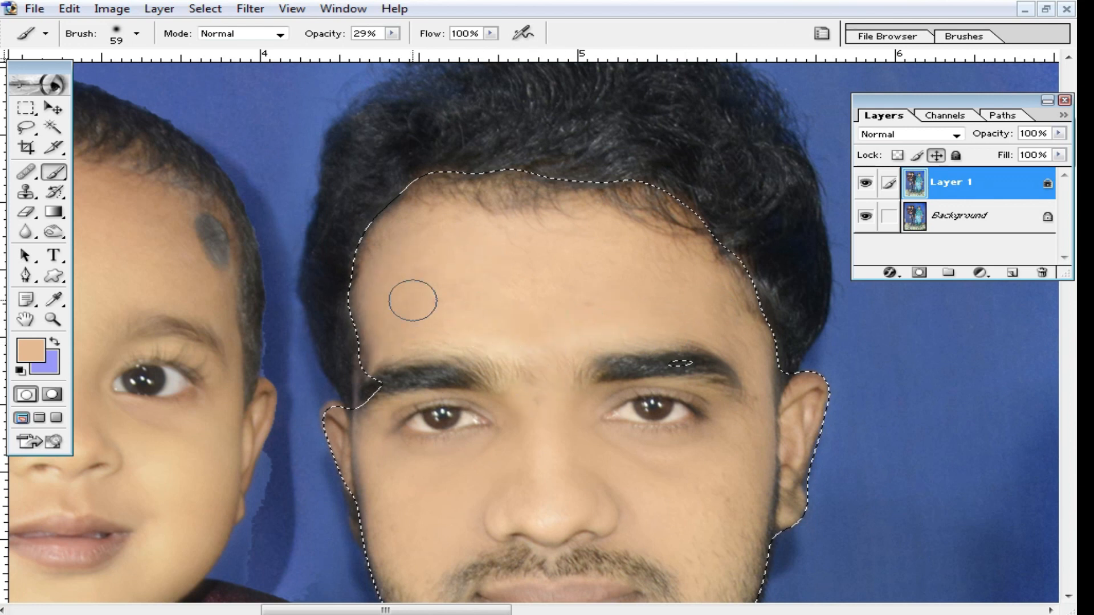
{"action": "left_click_drag", "start_coordinate": [531, 350], "coordinate": [540, 281]}
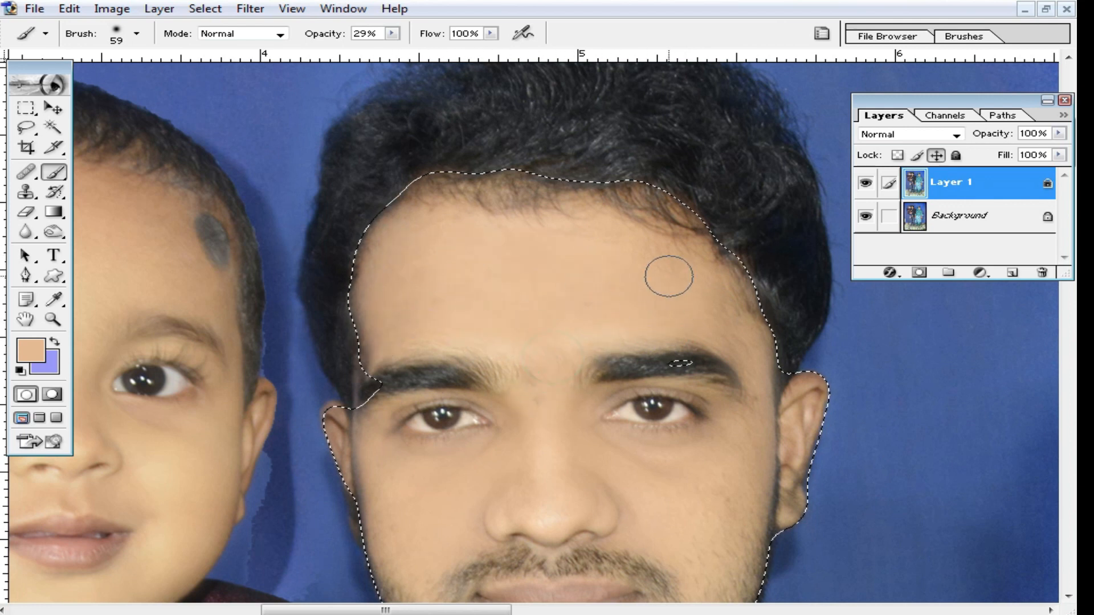
{"action": "mouse_move", "coordinate": [748, 426]}
{"action": "left_mouse_down"}
{"action": "mouse_move", "coordinate": [726, 361]}
{"action": "mouse_move", "coordinate": [717, 373]}
{"action": "left_mouse_up"}
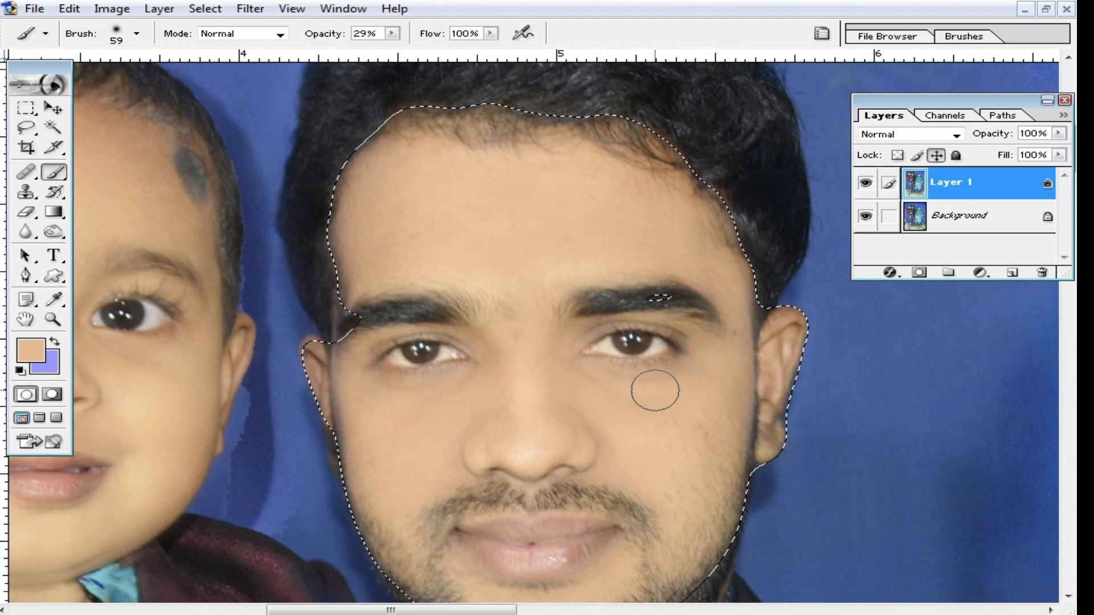
{"action": "mouse_move", "coordinate": [581, 344]}
{"action": "left_mouse_down"}
{"action": "mouse_move", "coordinate": [635, 334]}
{"action": "mouse_move", "coordinate": [700, 353]}
{"action": "mouse_move", "coordinate": [738, 383]}
{"action": "mouse_move", "coordinate": [783, 325]}
{"action": "mouse_move", "coordinate": [788, 346]}
{"action": "mouse_move", "coordinate": [682, 402]}
{"action": "left_mouse_up"}
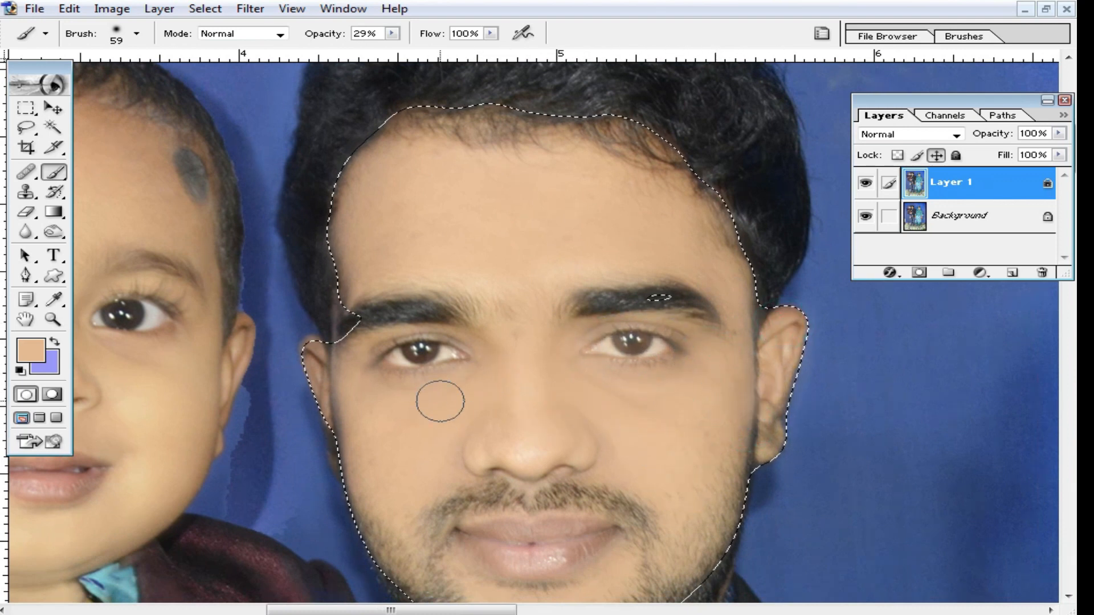
Touch up the skin at the man's left-hand ear and temple with a 24 px brush at 29% opacity.
{"action": "right_click", "coordinate": [477, 402]}
{"action": "left_click_drag", "start_coordinate": [535, 435], "coordinate": [527, 433]}
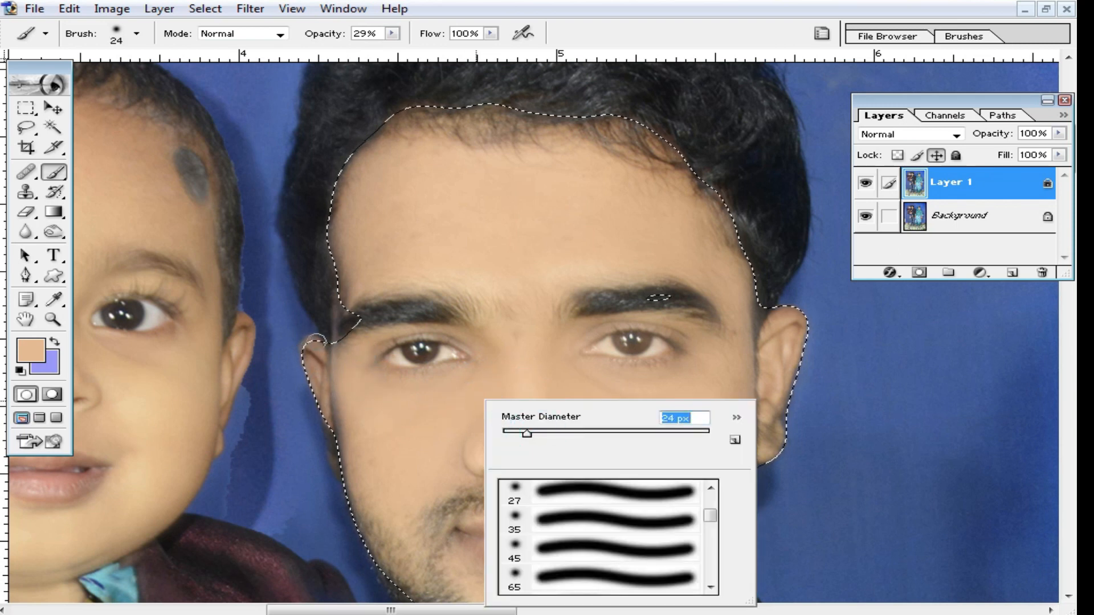
{"action": "key", "text": "Return"}
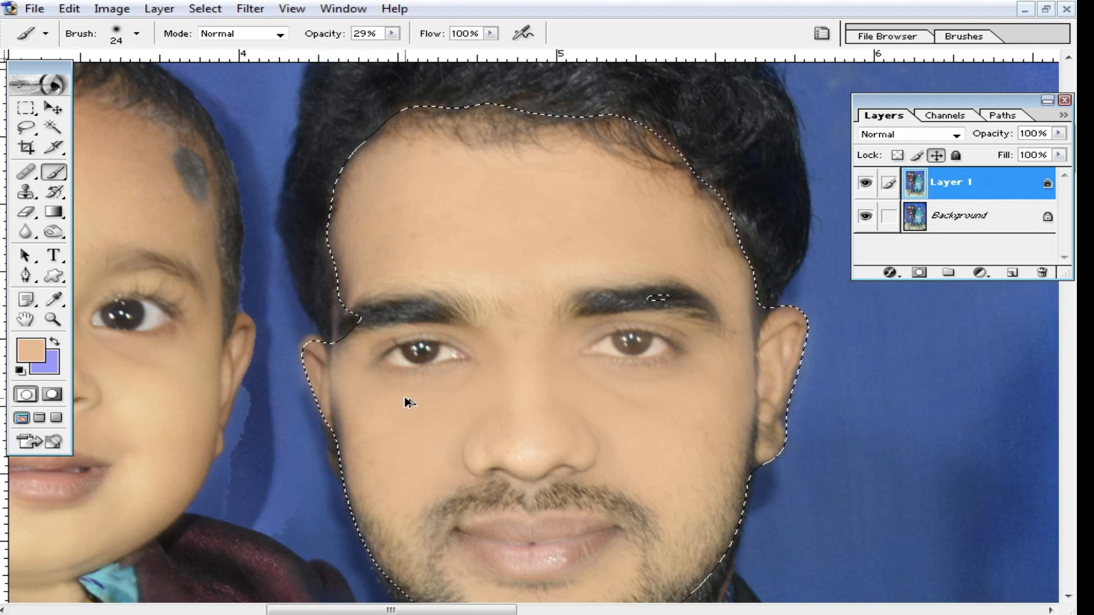
{"action": "left_click", "coordinate": [315, 348]}
{"action": "left_click", "coordinate": [313, 344]}
{"action": "left_click", "coordinate": [358, 355]}
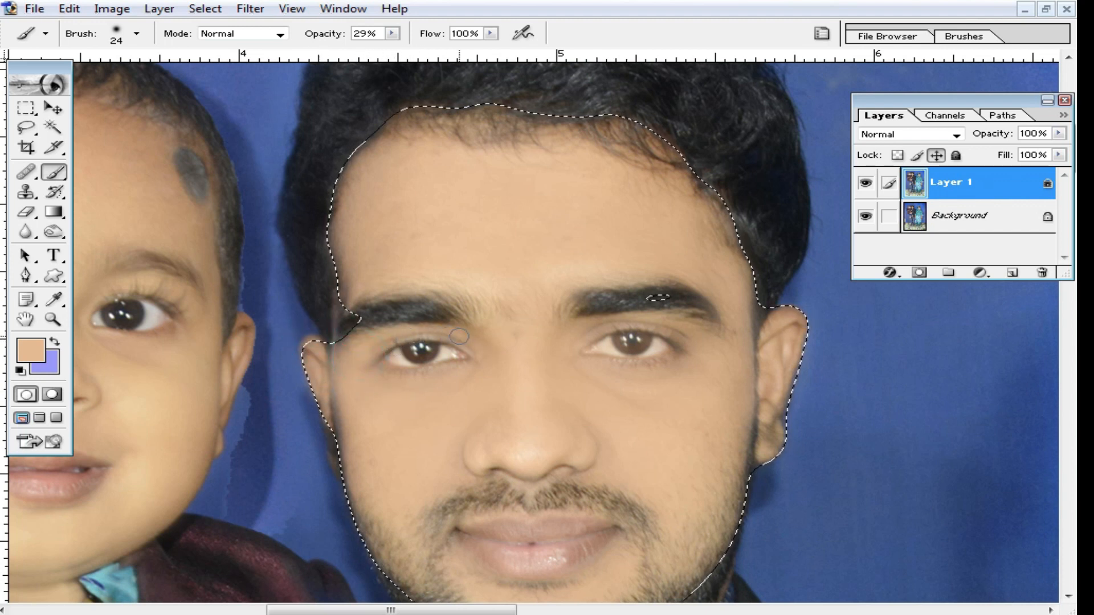
Soften the man's right-hand cheek with a 79 px brush and his nose area with a 40 px brush.
{"action": "left_click", "coordinate": [548, 376]}
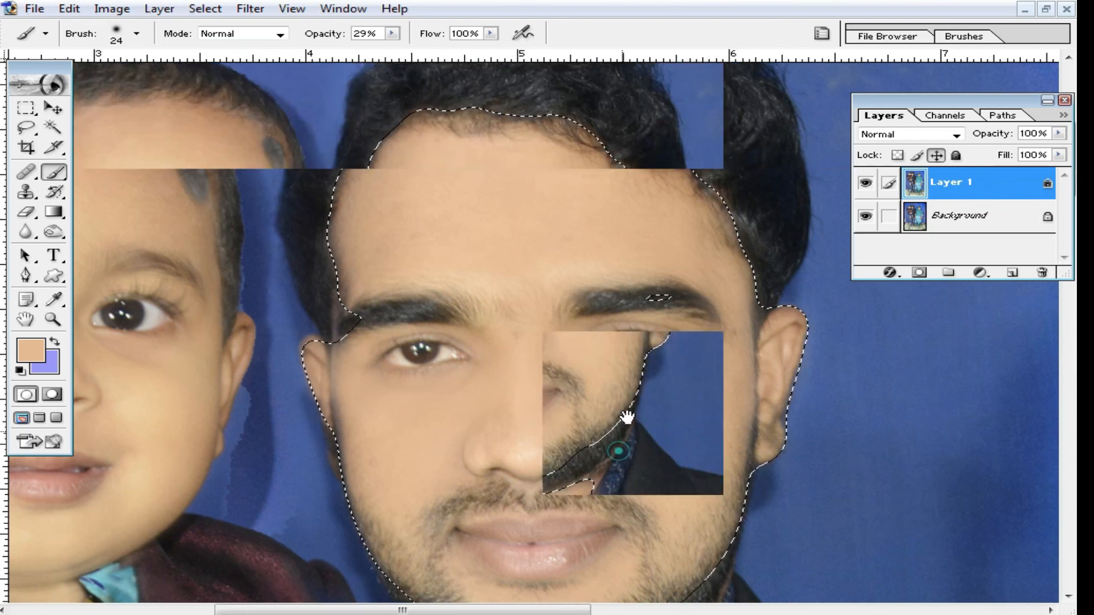
{"action": "right_click", "coordinate": [596, 346]}
{"action": "left_click_drag", "start_coordinate": [634, 377], "coordinate": [692, 379]}
{"action": "left_click", "coordinate": [609, 275]}
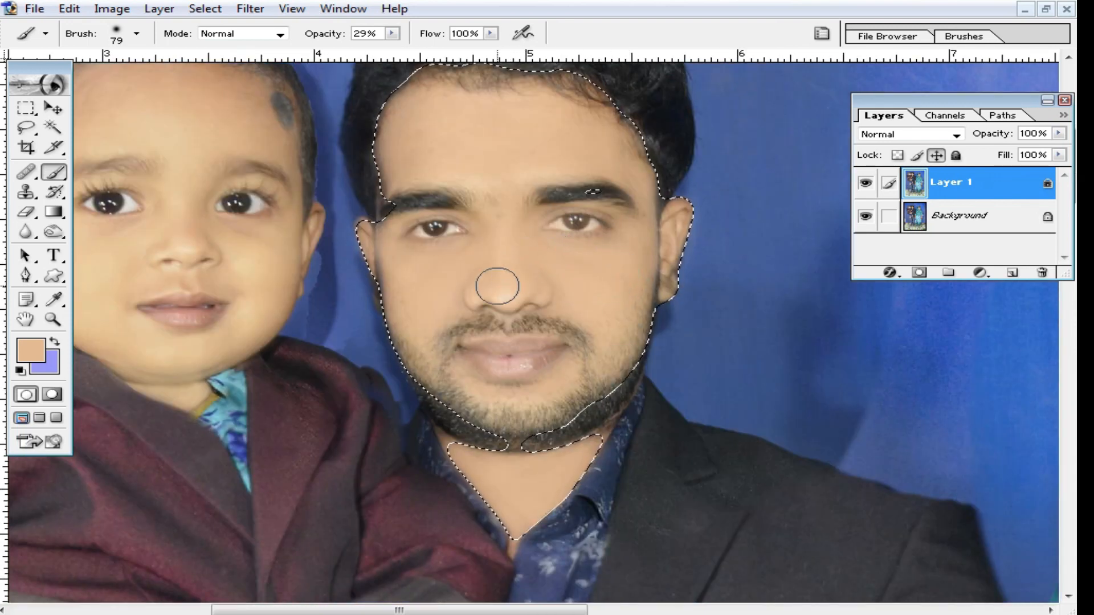
{"action": "right_click", "coordinate": [580, 288]}
{"action": "left_click", "coordinate": [640, 322]}
{"action": "left_click", "coordinate": [495, 287]}
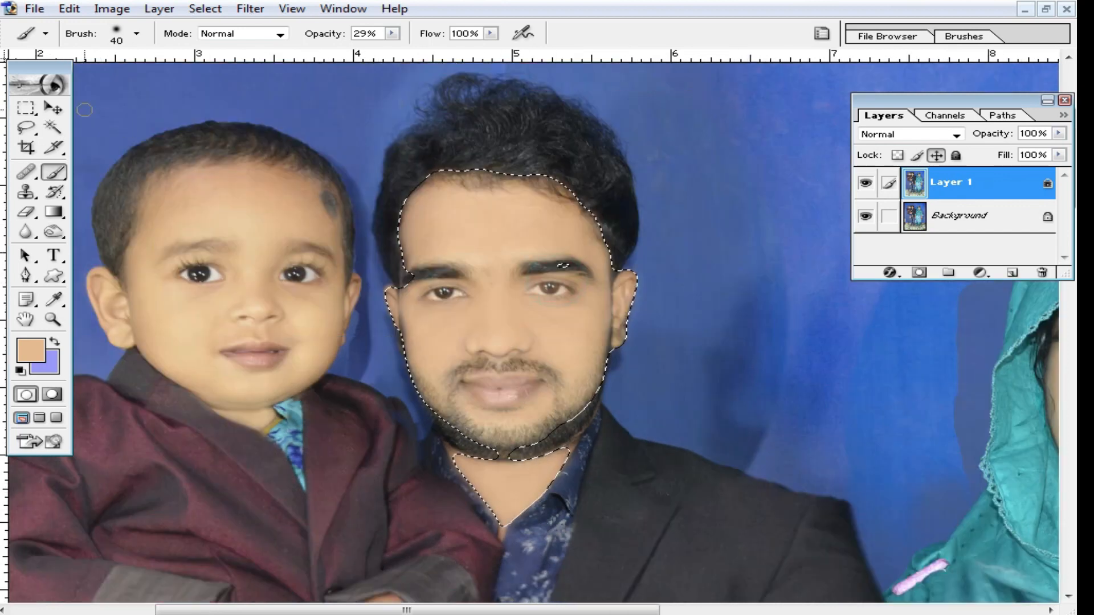
Clear the selection around the man's skin and lower Layer 1's opacity to 86%.
{"action": "left_click", "coordinate": [26, 108]}
{"action": "left_click", "coordinate": [225, 124]}
{"action": "key", "text": "ctrl+plus"}
{"action": "left_click", "coordinate": [789, 284]}
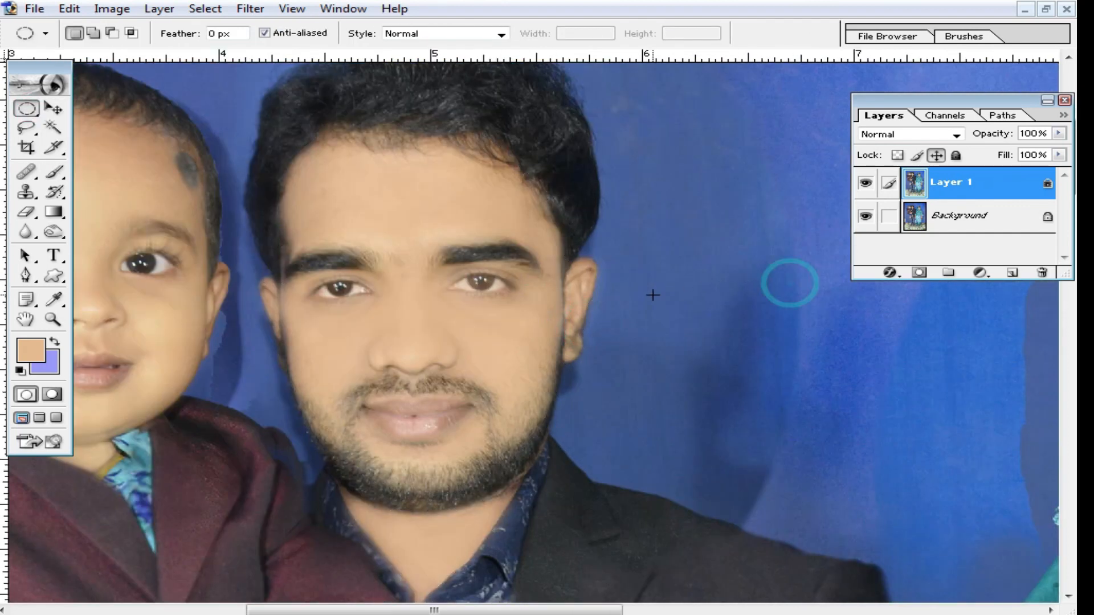
{"action": "left_click", "coordinate": [1059, 134]}
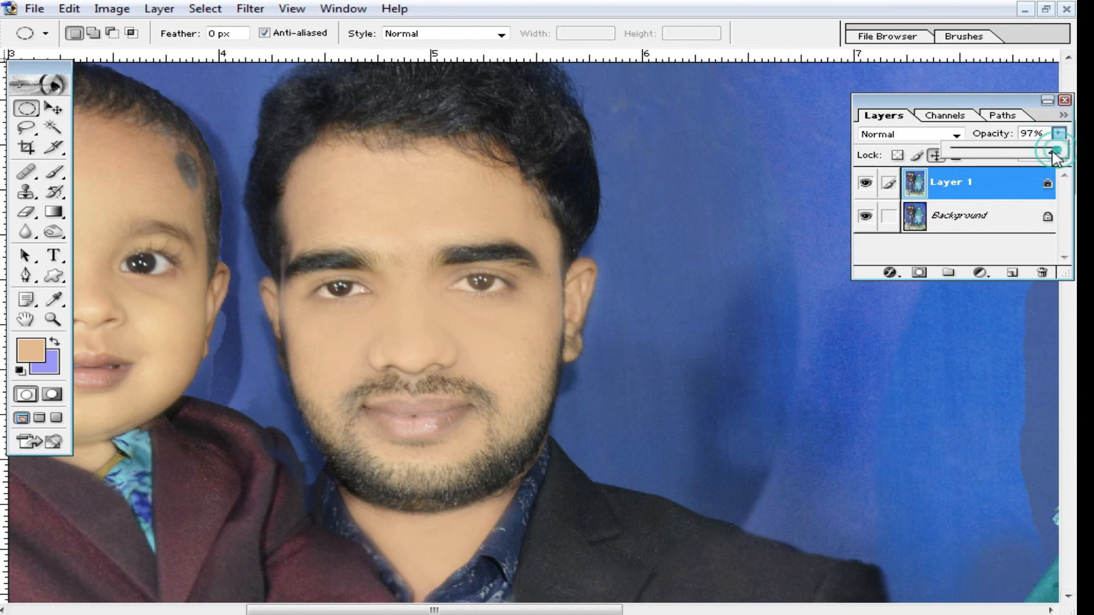
{"action": "left_click", "coordinate": [500, 332], "text": "alt"}
{"action": "right_click", "coordinate": [24, 107]}
{"action": "left_click", "coordinate": [227, 113]}
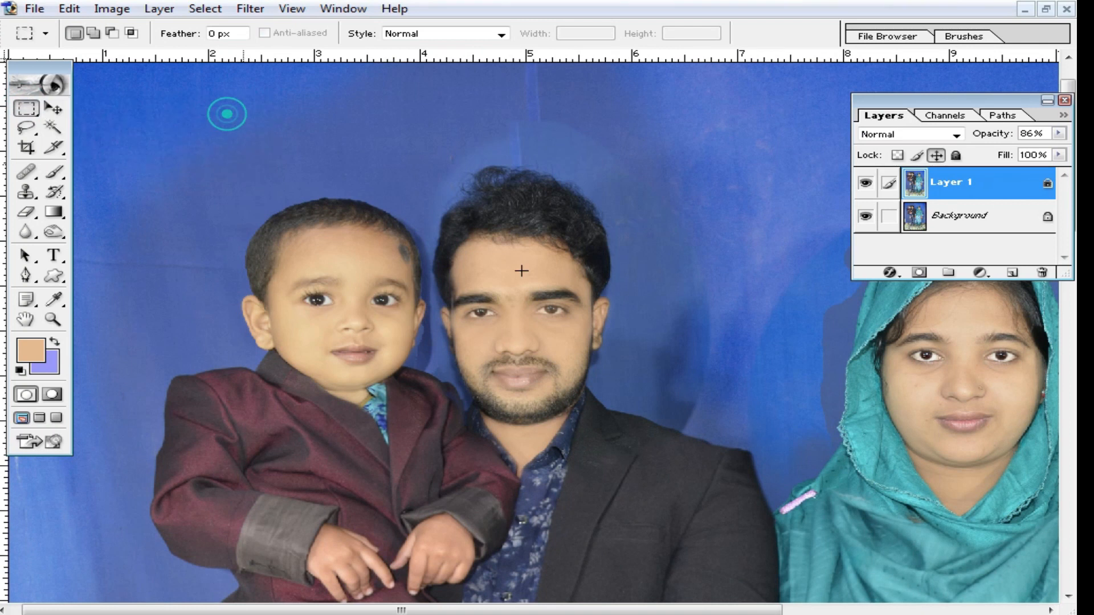
Smooth the back of the man's hand with a 78 px brush at 29% opacity, using a sampled skin color.
{"action": "left_click", "coordinate": [707, 394], "text": "alt"}
{"action": "left_click", "coordinate": [907, 378], "text": "alt"}
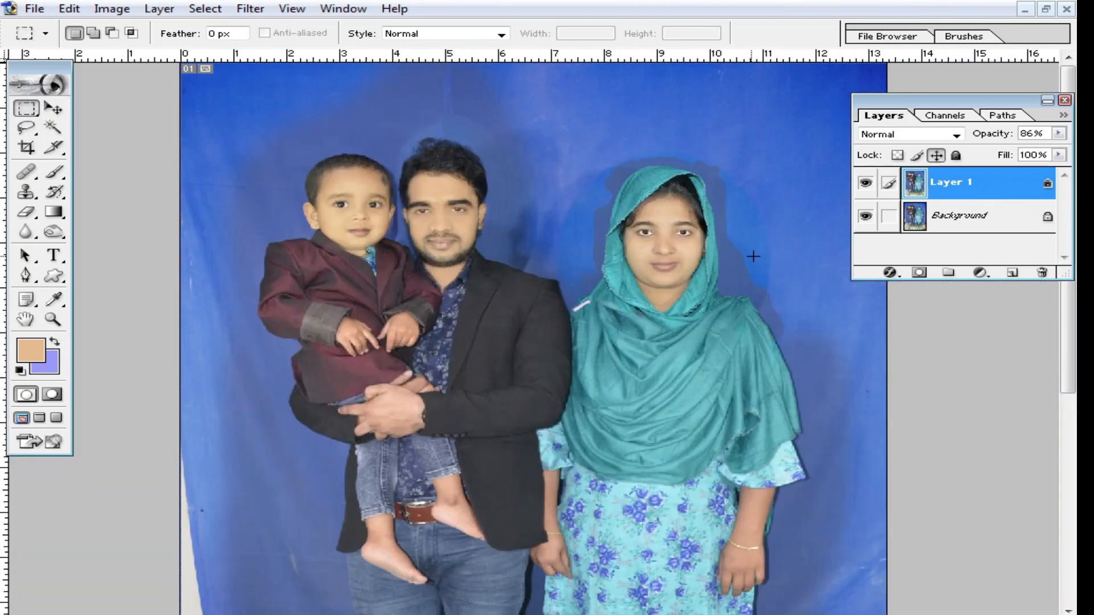
{"action": "scroll", "coordinate": [514, 438], "scroll_direction": "down", "scroll_amount": 1}
{"action": "left_click", "coordinate": [503, 435], "text": "ctrl"}
{"action": "left_click", "coordinate": [416, 283], "text": "ctrl"}
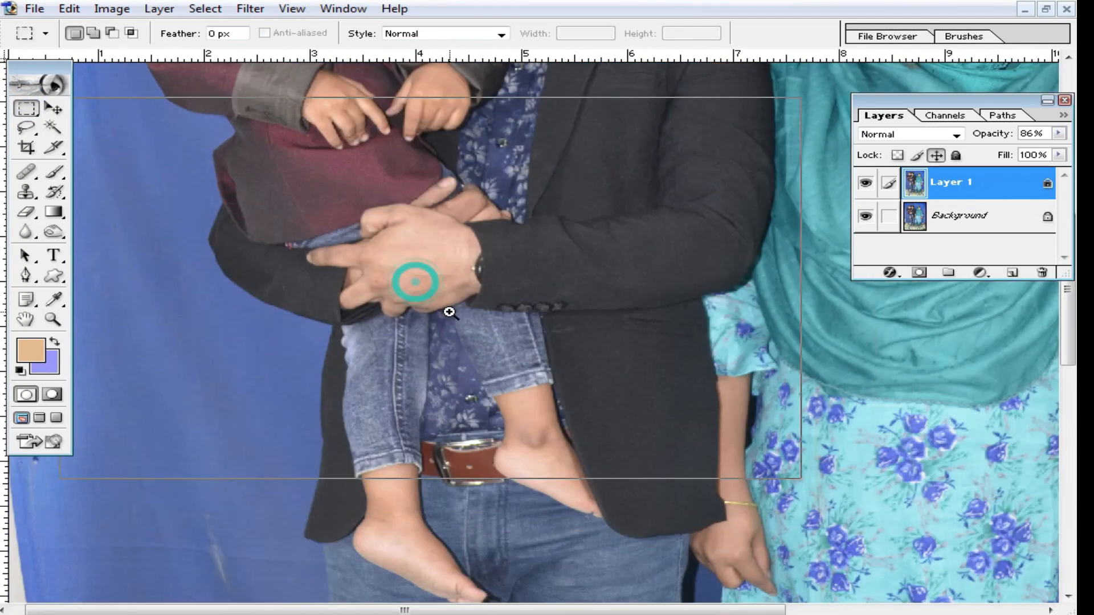
{"action": "left_click_drag", "start_coordinate": [594, 320], "coordinate": [575, 351]}
{"action": "left_click", "coordinate": [54, 172]}
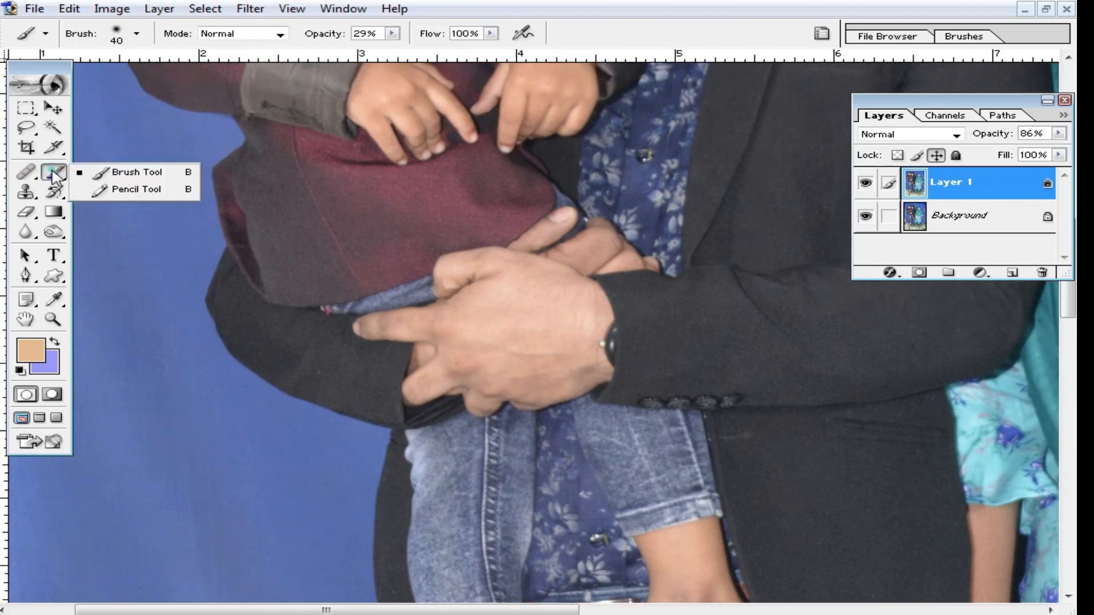
{"action": "right_click", "coordinate": [558, 343]}
{"action": "left_click_drag", "start_coordinate": [632, 378], "coordinate": [640, 373]}
{"action": "key", "text": "Return"}
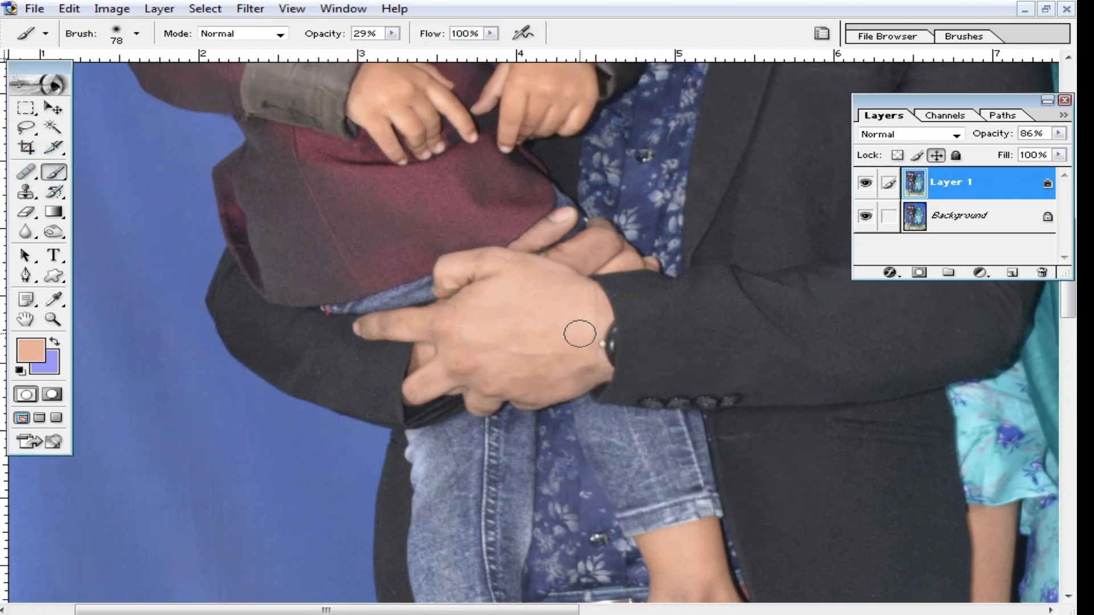
Smooth the skin of the boy's hand and his right-hand ankle and foot with the 78 px brush.
{"action": "left_click_drag", "start_coordinate": [531, 255], "coordinate": [562, 427]}
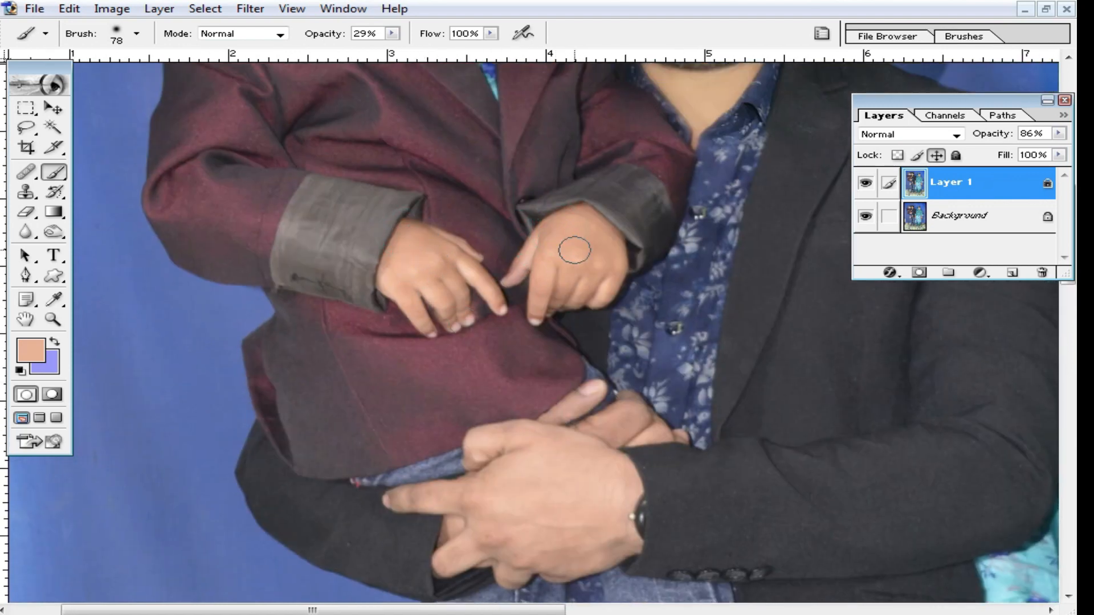
{"action": "left_click", "coordinate": [579, 302]}
{"action": "left_click_drag", "start_coordinate": [583, 449], "coordinate": [554, 254]}
{"action": "left_click_drag", "start_coordinate": [521, 411], "coordinate": [410, 251]}
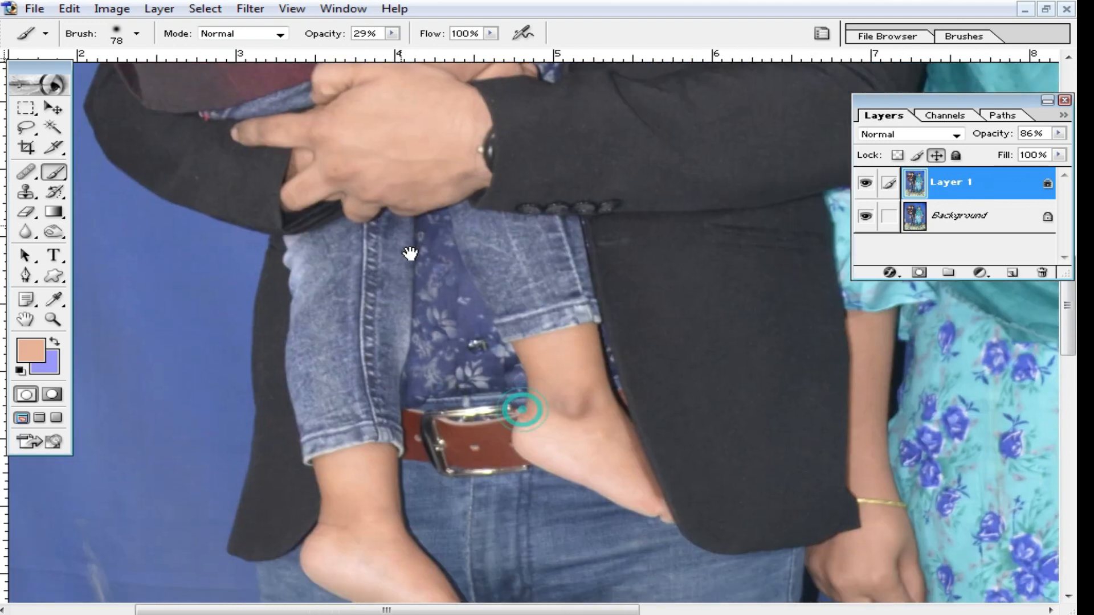
{"action": "left_click_drag", "start_coordinate": [571, 432], "coordinate": [554, 325]}
{"action": "left_click", "coordinate": [562, 297]}
{"action": "left_click_drag", "start_coordinate": [487, 326], "coordinate": [545, 327]}
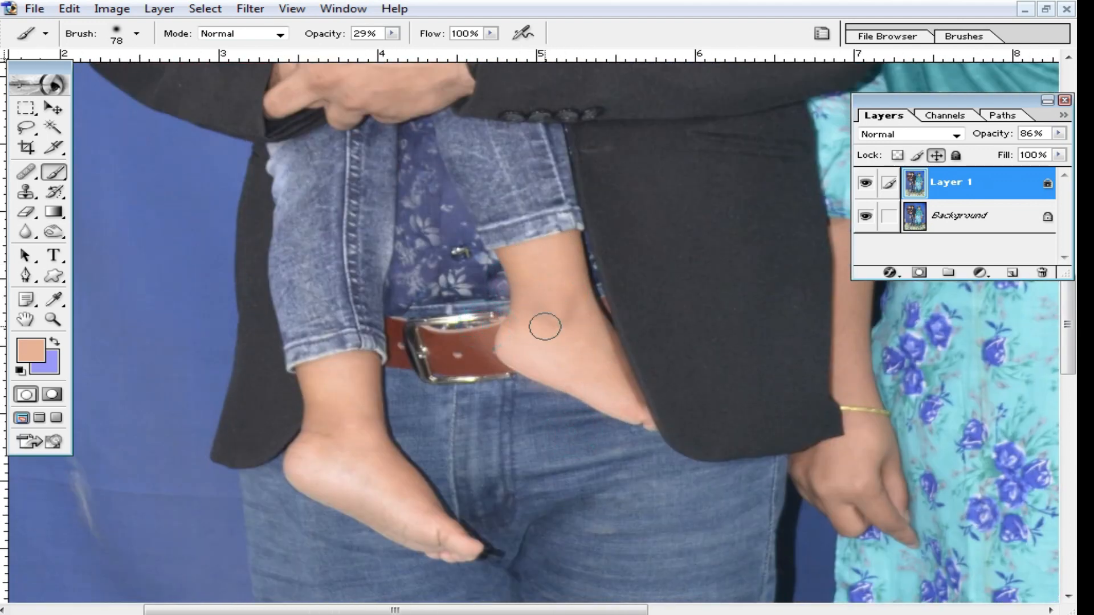
Sample the skin color of the boy's left-hand leg and smooth that leg and foot with the 78 px brush.
{"action": "left_click", "coordinate": [337, 374], "text": "alt"}
{"action": "left_click_drag", "start_coordinate": [314, 358], "coordinate": [322, 439]}
{"action": "left_click_drag", "start_coordinate": [414, 518], "coordinate": [379, 455]}
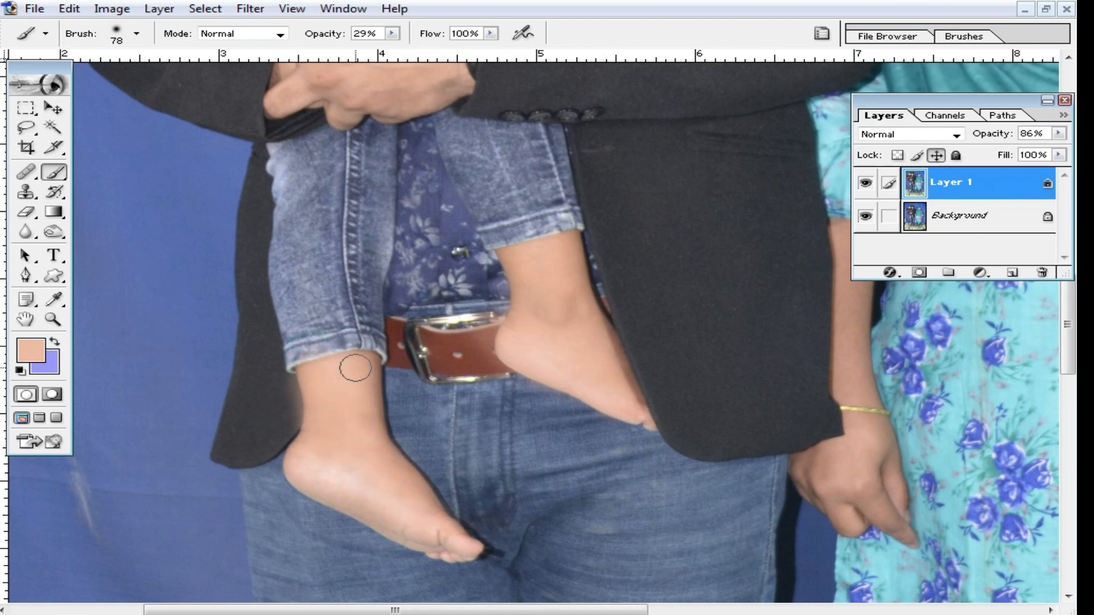
{"action": "left_click_drag", "start_coordinate": [368, 376], "coordinate": [381, 485]}
Smooth the woman's left-hand forearm and hand beside the man's jacket with the 78 px brush.
{"action": "left_click_drag", "start_coordinate": [840, 491], "coordinate": [417, 497]}
{"action": "left_click_drag", "start_coordinate": [426, 231], "coordinate": [429, 408]}
{"action": "mouse_move", "coordinate": [444, 477]}
{"action": "left_mouse_down"}
{"action": "mouse_move", "coordinate": [452, 446]}
{"action": "mouse_move", "coordinate": [471, 537]}
{"action": "left_mouse_up"}
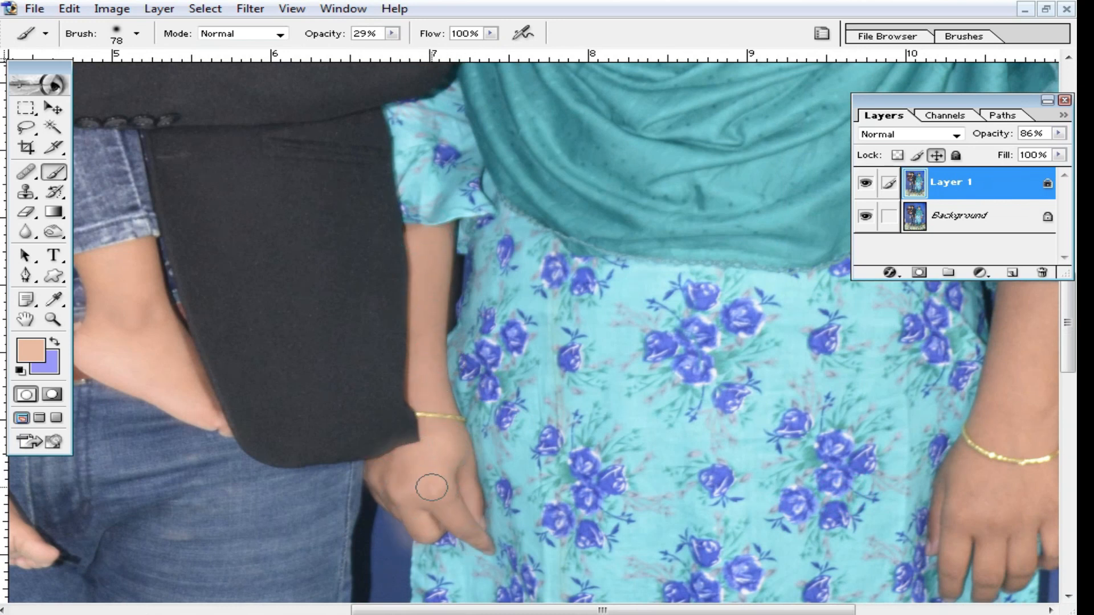
{"action": "left_click_drag", "start_coordinate": [448, 503], "coordinate": [473, 537]}
Smooth the woman's right-hand forearm and the back of that hand with the 78 px brush.
{"action": "left_click_drag", "start_coordinate": [695, 481], "coordinate": [211, 398]}
{"action": "mouse_move", "coordinate": [658, 203]}
{"action": "left_mouse_down"}
{"action": "mouse_move", "coordinate": [631, 240]}
{"action": "mouse_move", "coordinate": [661, 312]}
{"action": "left_mouse_up"}
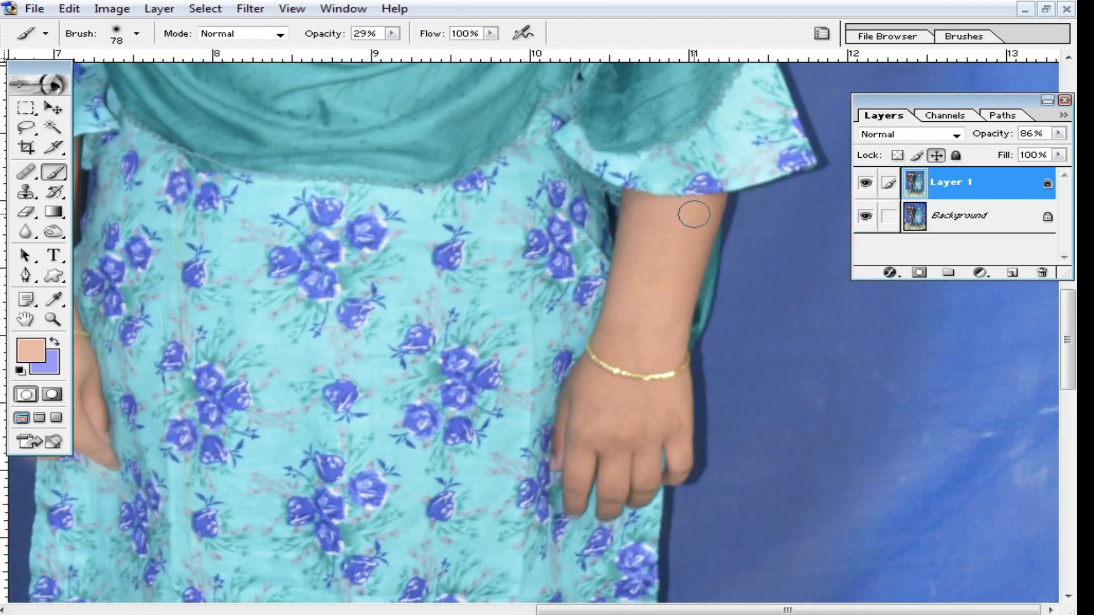
{"action": "mouse_move", "coordinate": [595, 383]}
{"action": "left_mouse_down"}
{"action": "mouse_move", "coordinate": [570, 456]}
{"action": "mouse_move", "coordinate": [609, 385]}
{"action": "mouse_move", "coordinate": [633, 474]}
{"action": "left_mouse_up"}
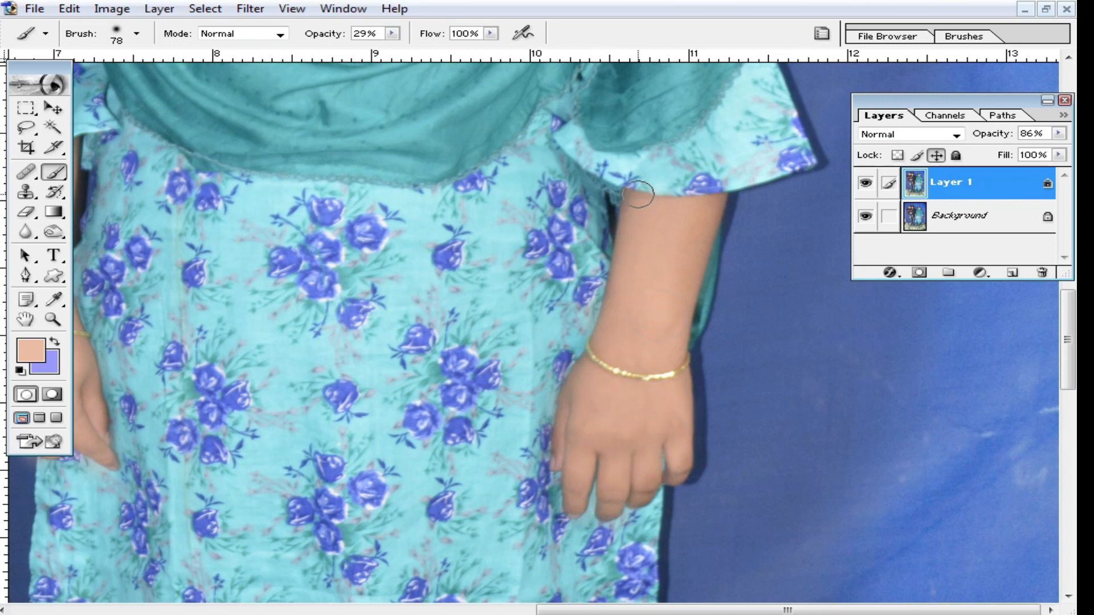
Set Layer 1's opacity to 82% and merge it down into the Background layer.
{"action": "left_click", "coordinate": [560, 386], "text": "alt"}
{"action": "left_click", "coordinate": [557, 356], "text": "alt"}
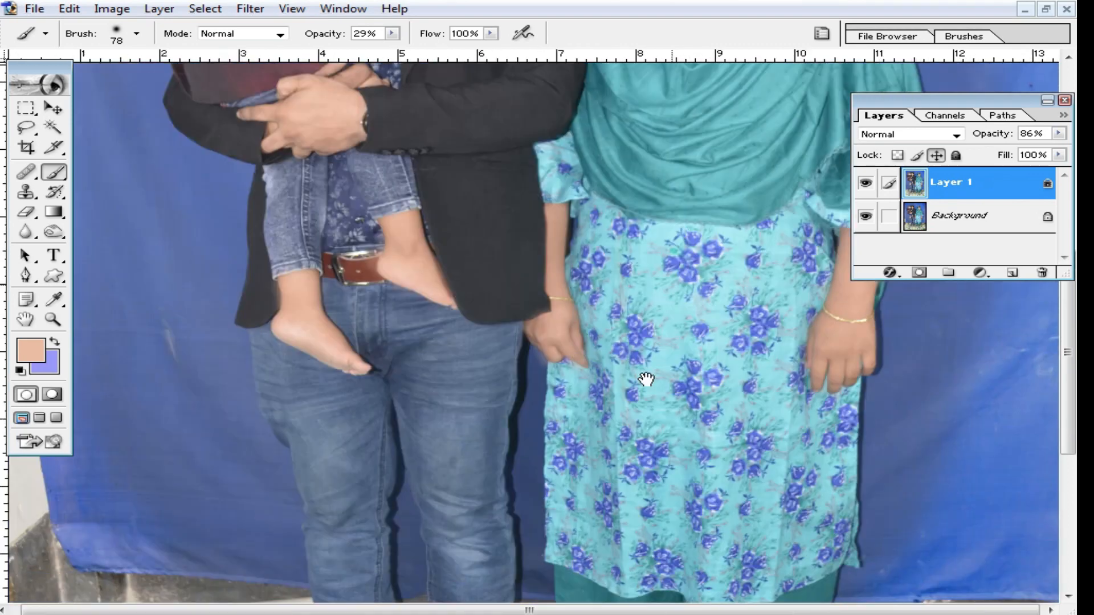
{"action": "left_click", "coordinate": [645, 381], "text": "alt"}
{"action": "left_click", "coordinate": [684, 366], "text": "alt"}
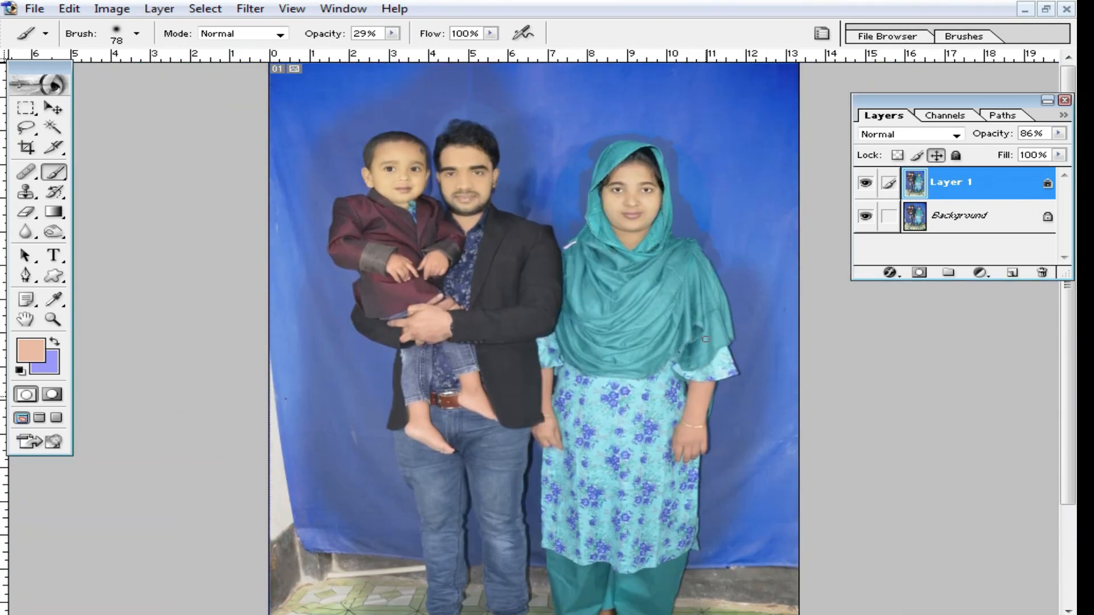
{"action": "left_click", "coordinate": [676, 263]}
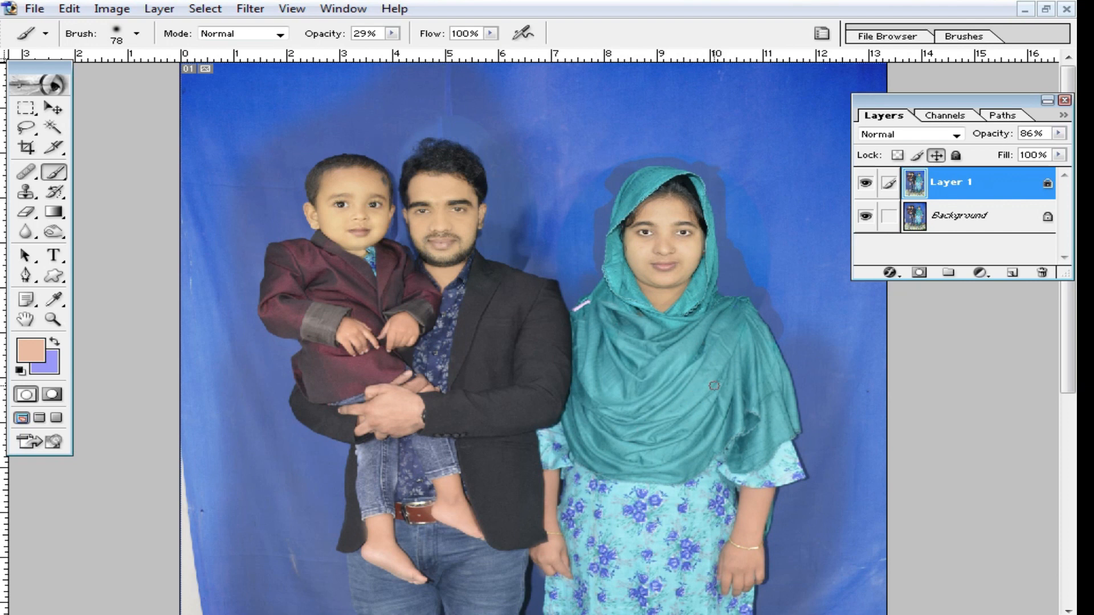
{"action": "scroll", "coordinate": [710, 360], "scroll_direction": "down", "scroll_amount": 3}
{"action": "scroll", "coordinate": [718, 352], "scroll_direction": "up", "scroll_amount": 2}
{"action": "left_click", "coordinate": [1059, 134]}
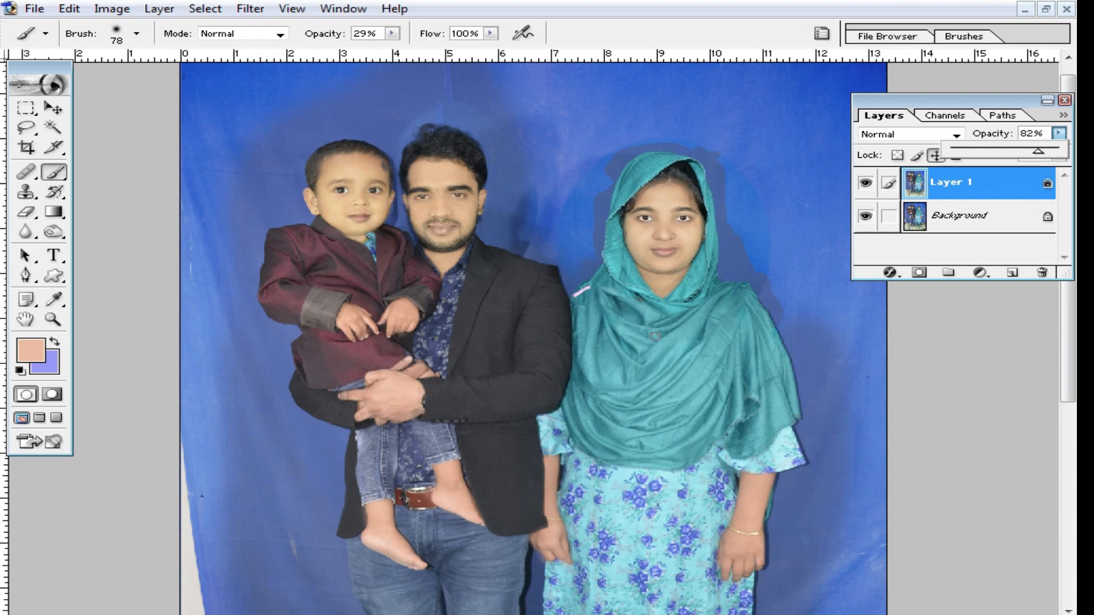
{"action": "key", "text": "ctrl+e"}
Duplicate the merged Background onto a new layer.
{"action": "left_click", "coordinate": [636, 284], "text": "ctrl"}
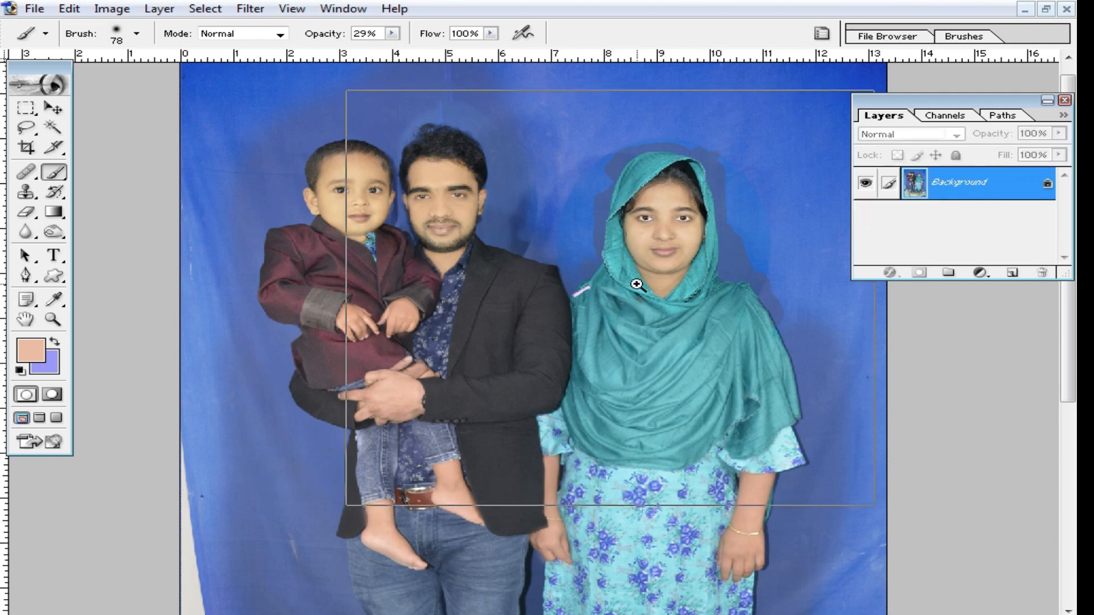
{"action": "left_click", "coordinate": [636, 285], "text": "ctrl"}
{"action": "left_click", "coordinate": [463, 293], "text": "ctrl"}
{"action": "left_click_drag", "start_coordinate": [377, 364], "coordinate": [861, 364]}
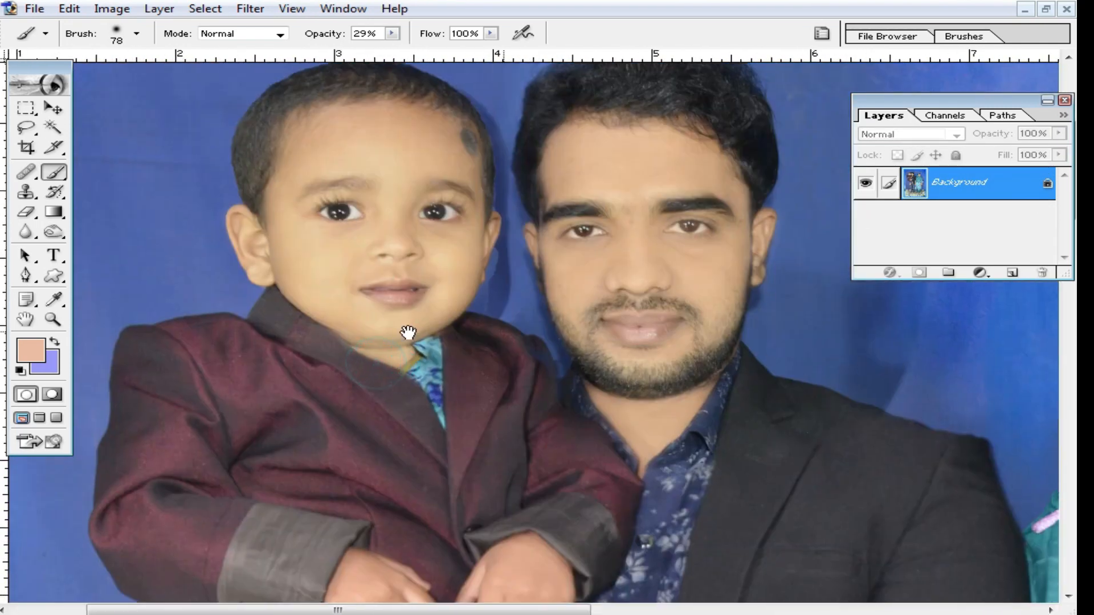
{"action": "left_click", "coordinate": [660, 335], "text": "alt"}
{"action": "left_click_drag", "start_coordinate": [734, 374], "coordinate": [653, 300]}
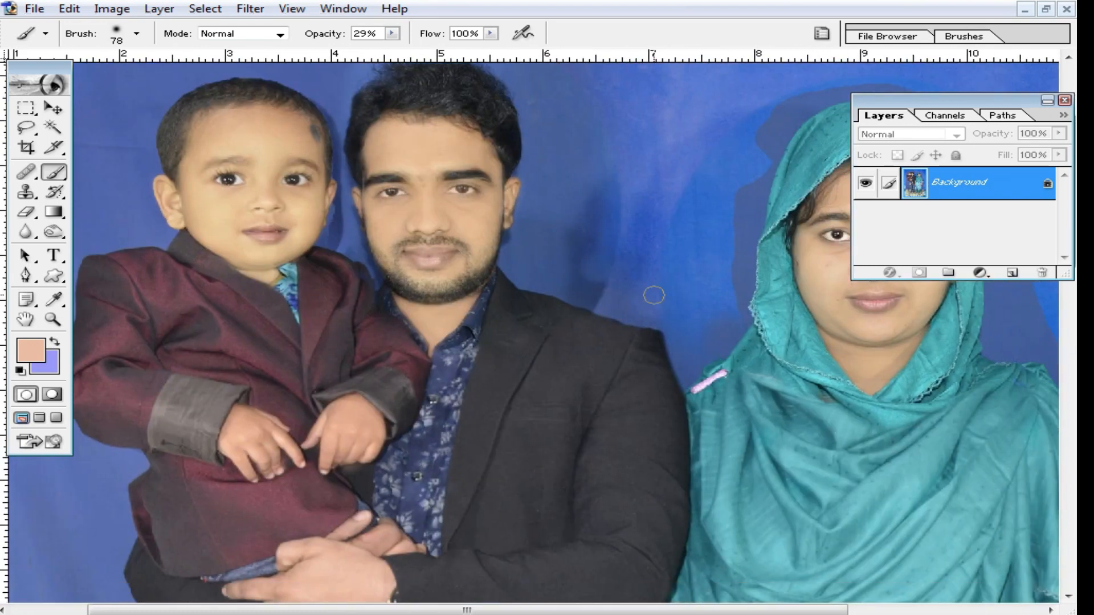
{"action": "key", "text": "ctrl+j"}
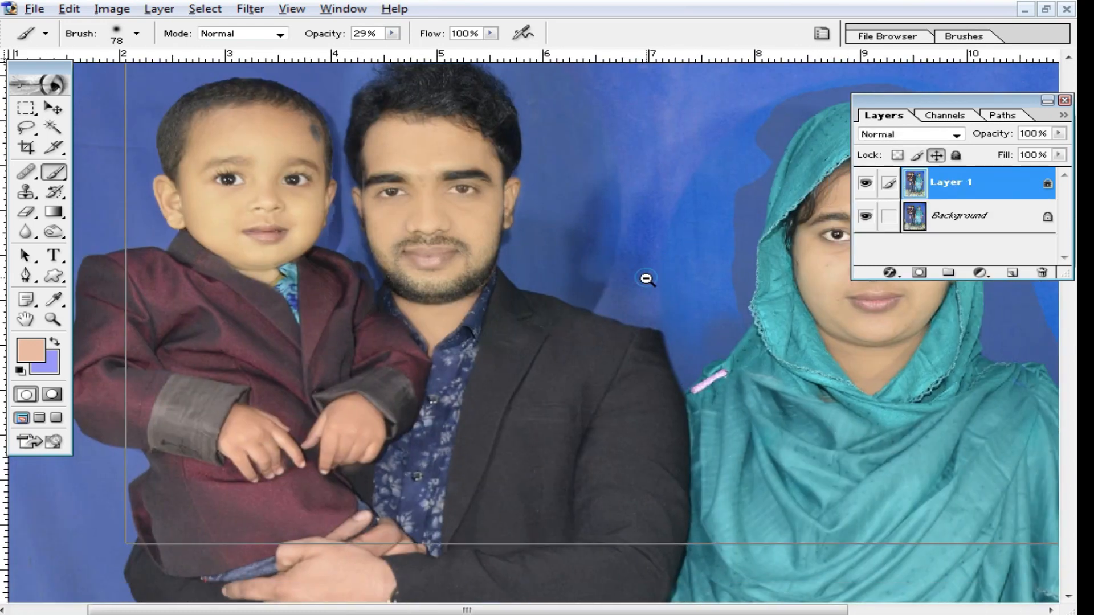
{"action": "left_click", "coordinate": [632, 288], "text": "alt"}
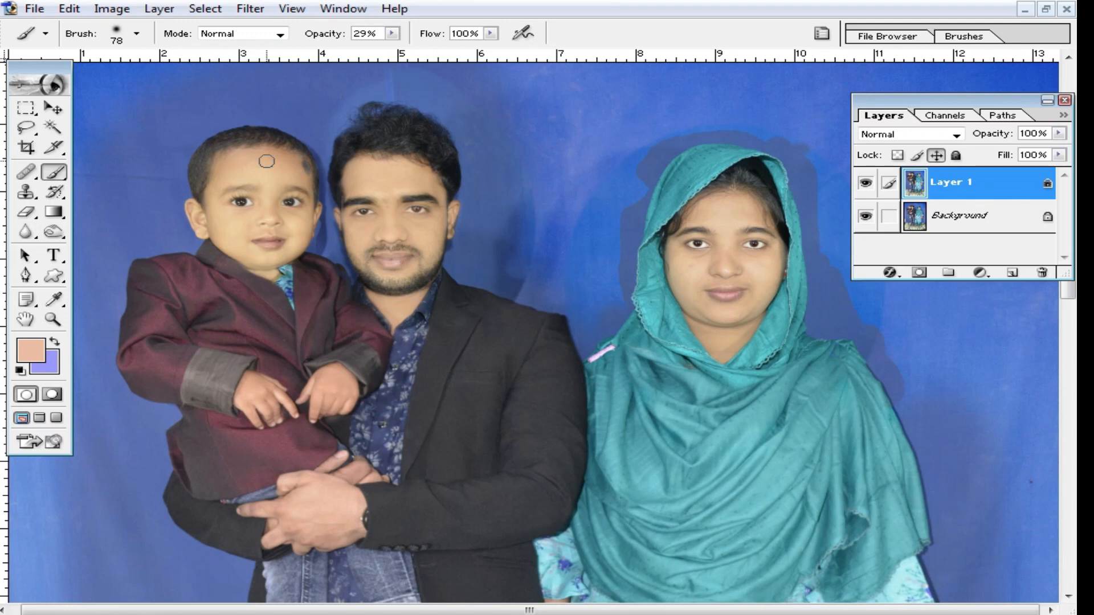
{"action": "scroll", "coordinate": [399, 274], "scroll_direction": "up", "scroll_amount": 2}
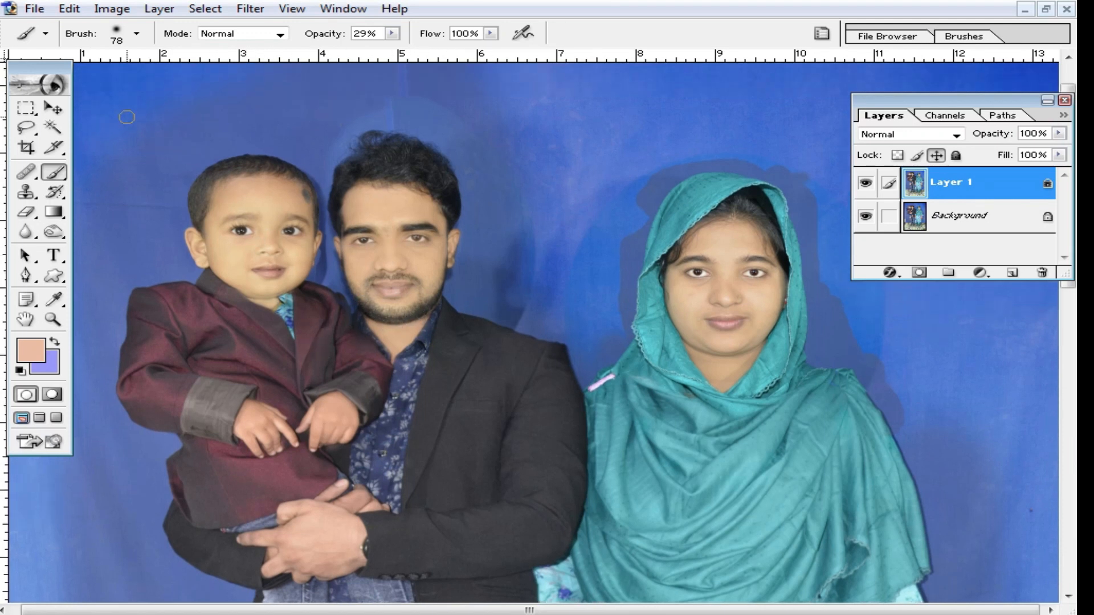
Select the skin of the boy's face with the Magic Wand at a tolerance of 44.
{"action": "left_click", "coordinate": [23, 110]}
{"action": "left_click", "coordinate": [125, 125]}
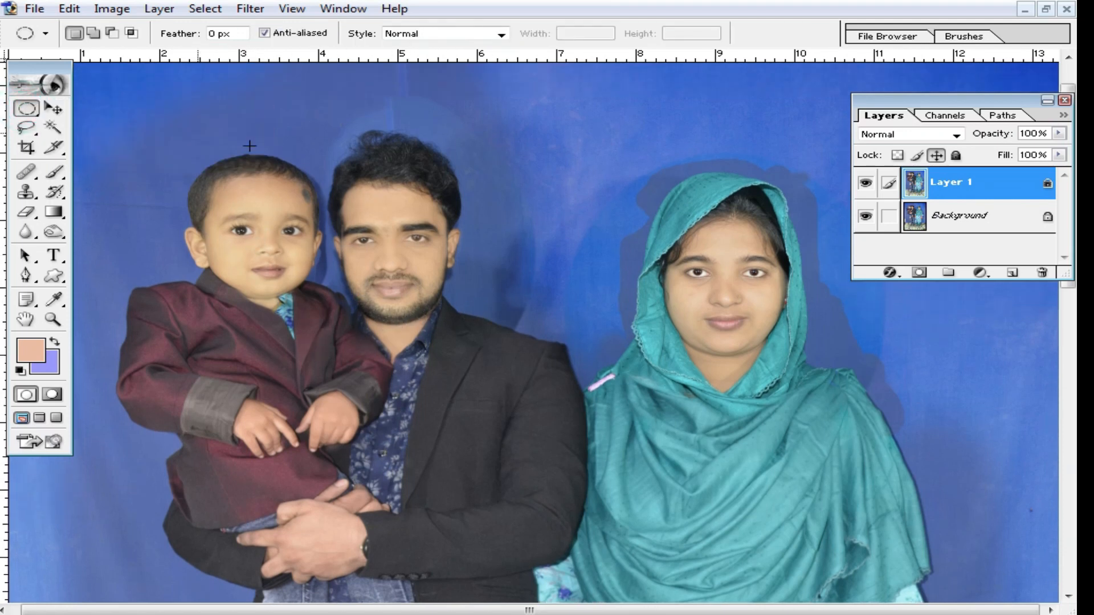
{"action": "left_click", "coordinate": [53, 128]}
{"action": "left_click", "coordinate": [242, 206]}
{"action": "left_click", "coordinate": [299, 199]}
Add the skin of the man's face and neck to the selection and feather the combined selection.
{"action": "left_click", "coordinate": [401, 200]}
{"action": "left_click", "coordinate": [425, 205]}
{"action": "left_click", "coordinate": [420, 236]}
{"action": "left_click", "coordinate": [429, 281]}
{"action": "left_click", "coordinate": [397, 338]}
{"action": "left_click", "coordinate": [239, 237]}
{"action": "key", "text": "ctrl+alt+d"}
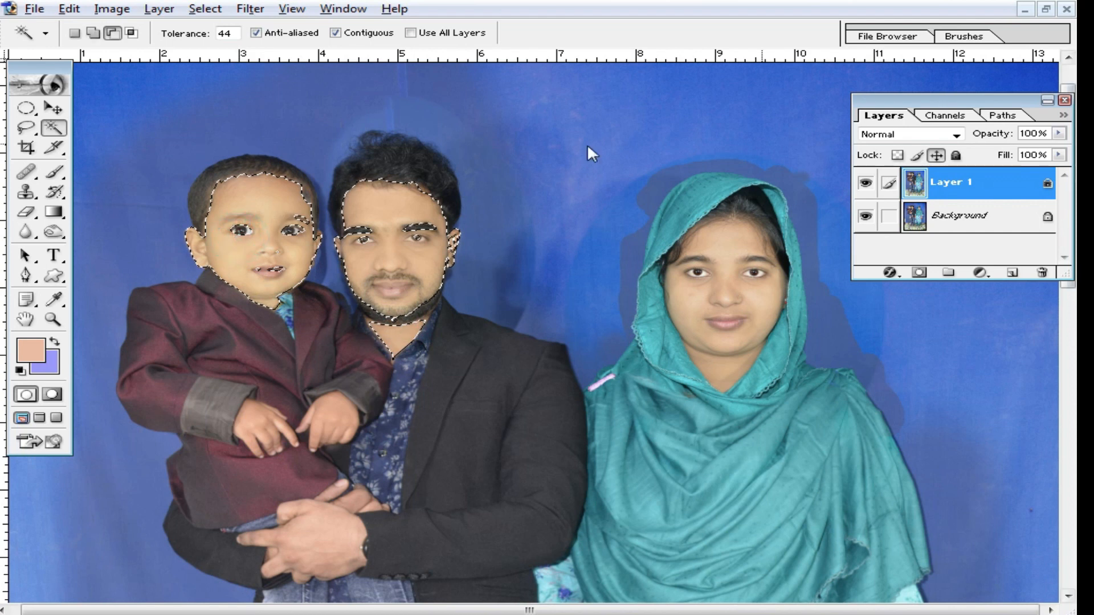
{"action": "key", "text": "Return"}
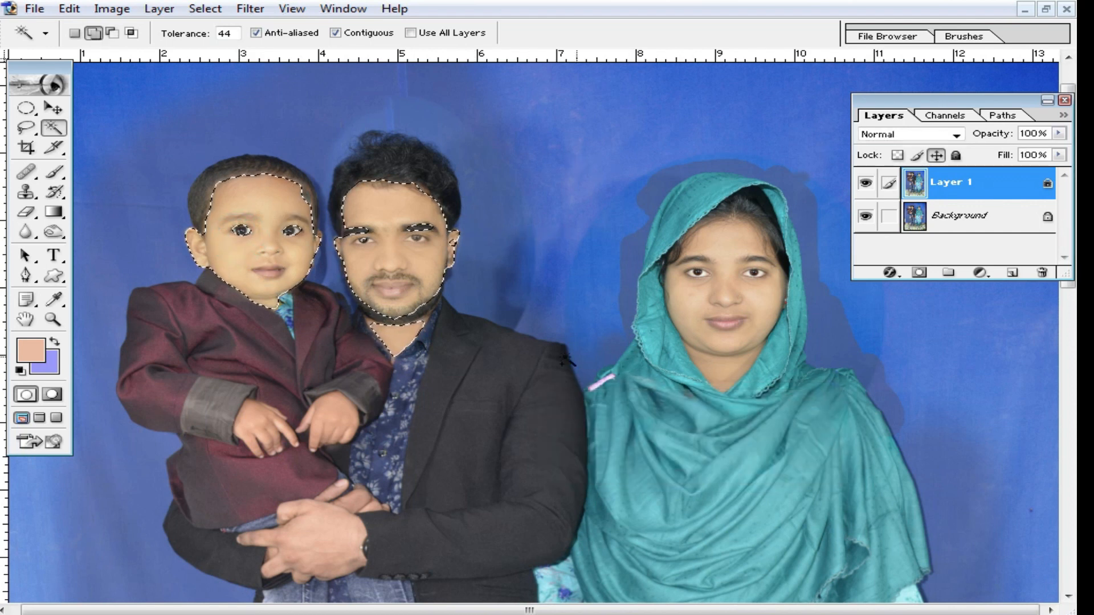
Shift the highlights of the selected faces toward blue by +14 with Color Balance.
{"action": "key", "text": "ctrl+b"}
{"action": "left_click", "coordinate": [715, 418]}
{"action": "left_click_drag", "start_coordinate": [715, 362], "coordinate": [729, 362]}
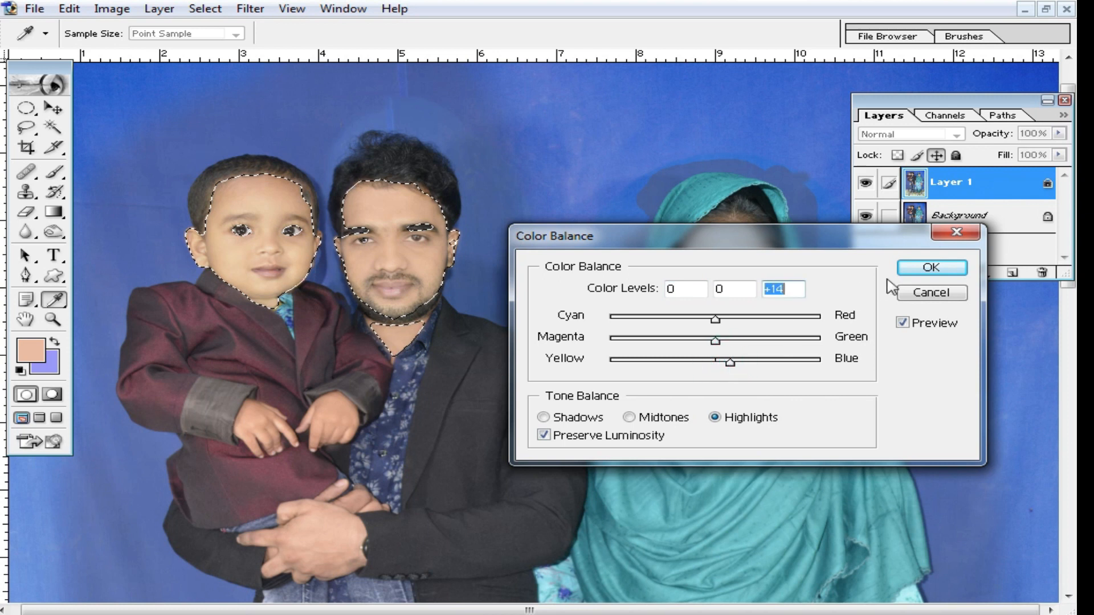
{"action": "left_click", "coordinate": [923, 269]}
{"action": "left_click_drag", "start_coordinate": [33, 106], "coordinate": [246, 104]}
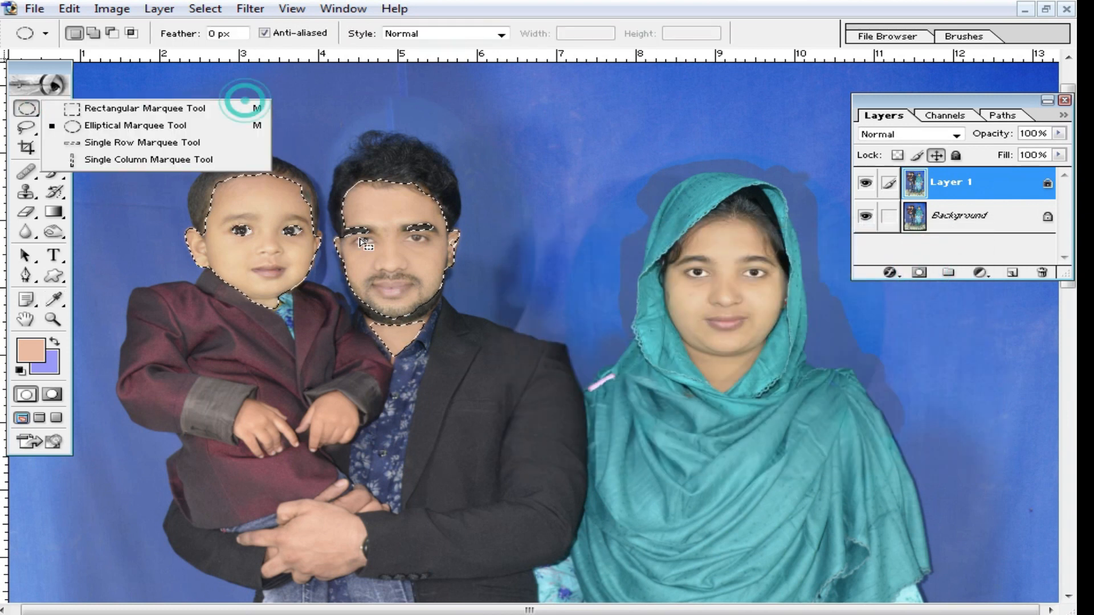
Deselect the faces and examine the hands of the boy and man and the woman's face up close.
{"action": "key", "text": "ctrl+d"}
{"action": "left_click", "coordinate": [381, 303], "text": "ctrl"}
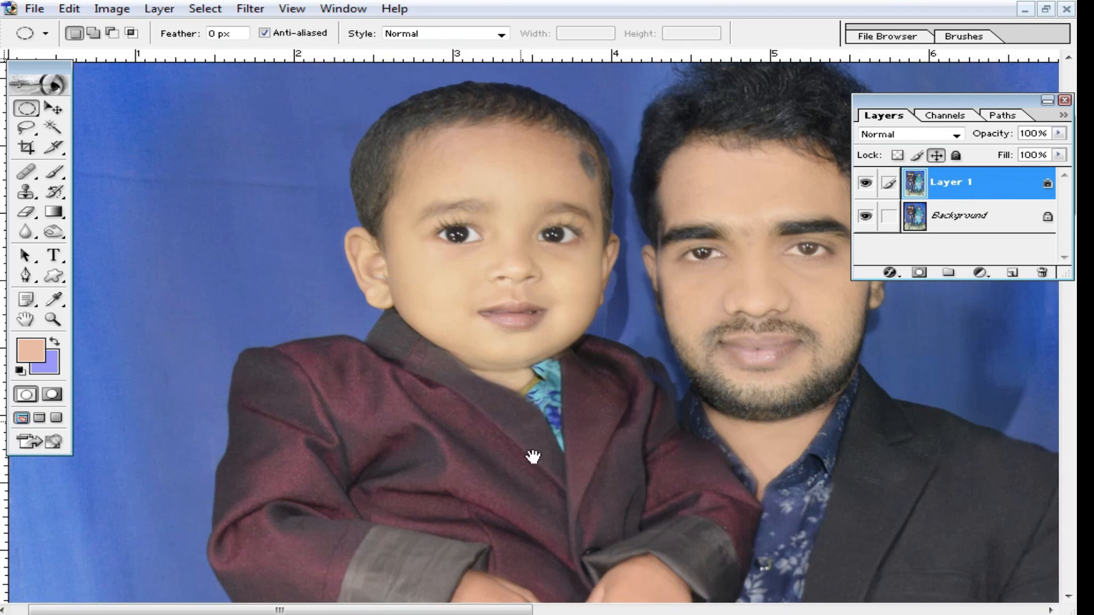
{"action": "left_click_drag", "start_coordinate": [529, 473], "coordinate": [457, 174]}
{"action": "left_click", "coordinate": [943, 135]}
{"action": "left_click", "coordinate": [688, 236]}
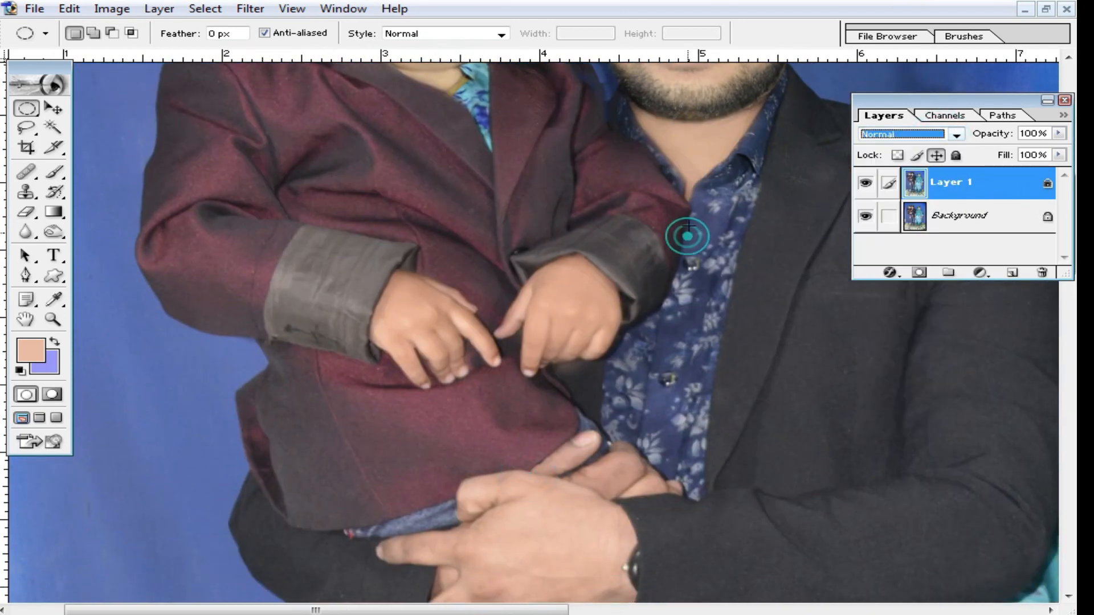
{"action": "left_click_drag", "start_coordinate": [718, 146], "coordinate": [563, 406]}
{"action": "left_click_drag", "start_coordinate": [788, 336], "coordinate": [313, 320]}
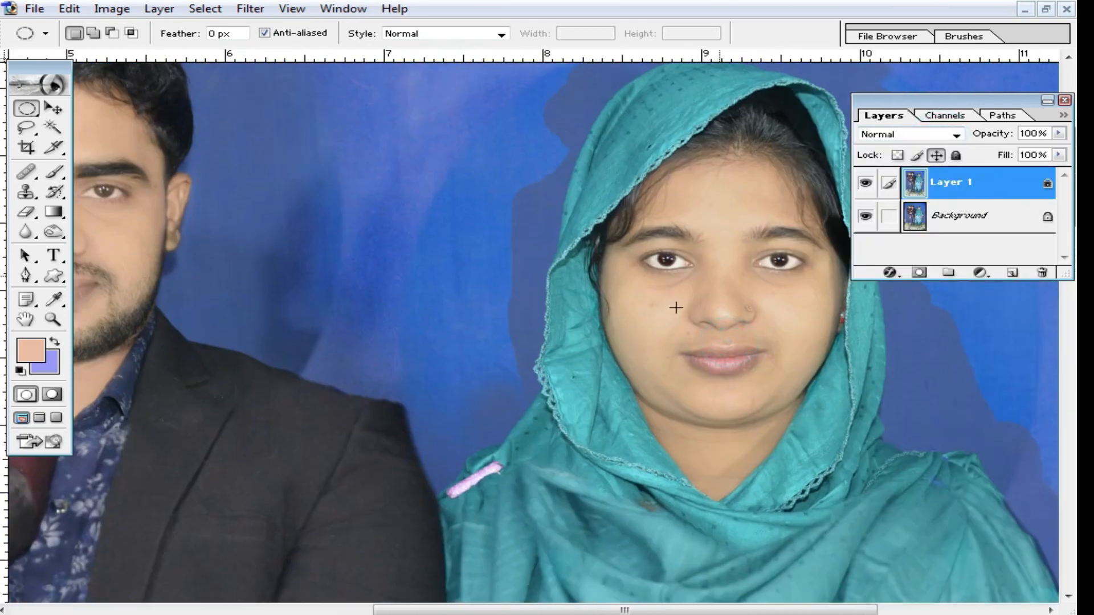
{"action": "left_click", "coordinate": [586, 444], "text": "alt"}
{"action": "left_click", "coordinate": [534, 297], "text": "ctrl"}
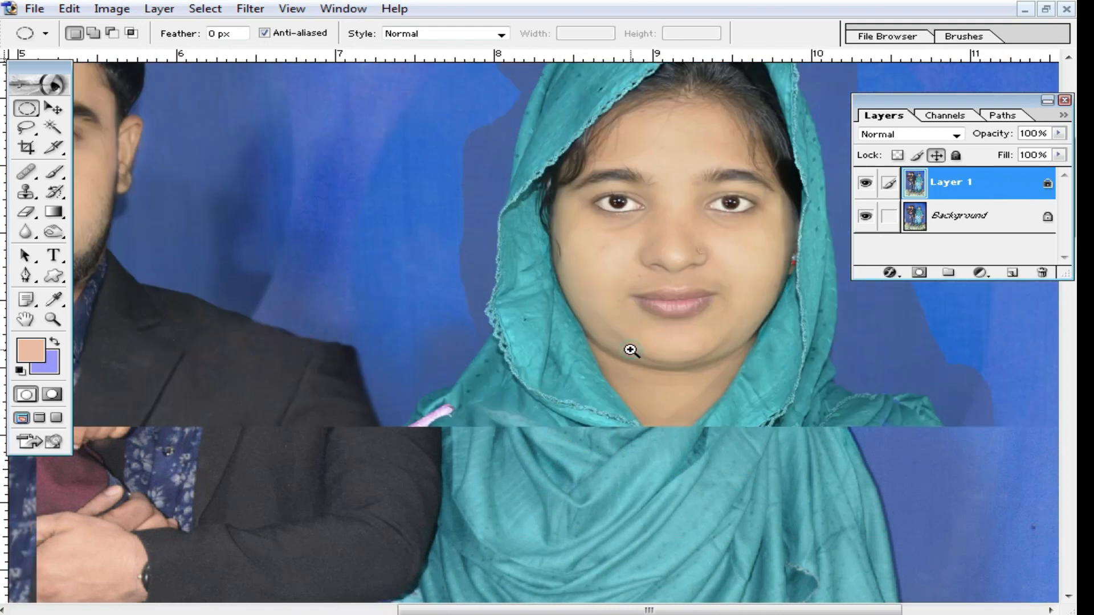
{"action": "left_click", "coordinate": [629, 349], "text": "ctrl"}
{"action": "left_click", "coordinate": [571, 279], "text": "ctrl"}
{"action": "left_click", "coordinate": [585, 278], "text": "ctrl"}
{"action": "left_click_drag", "start_coordinate": [444, 265], "coordinate": [615, 359]}
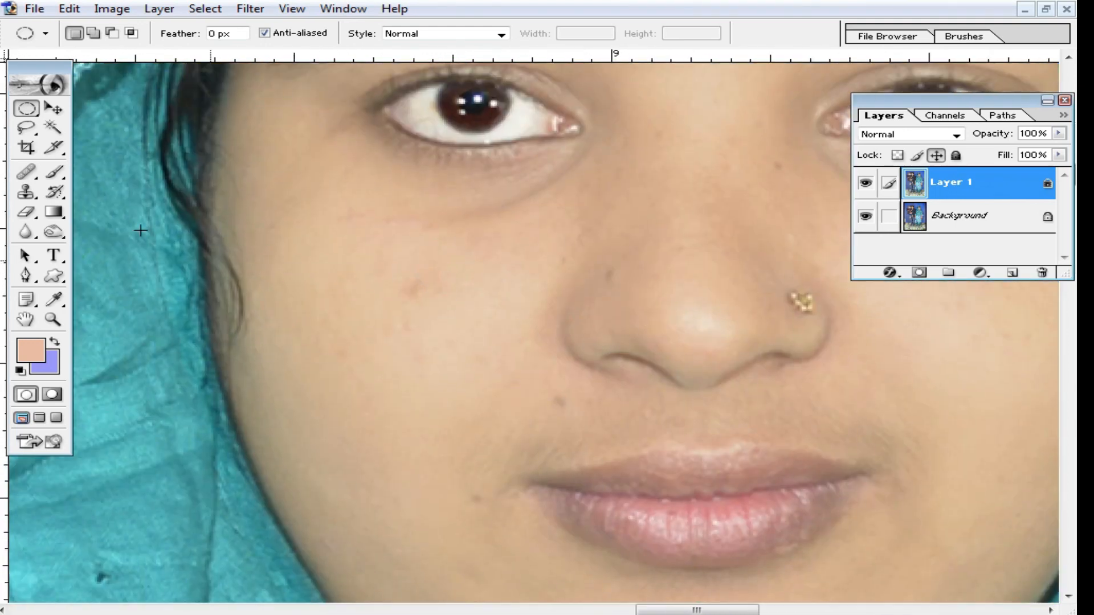
Set the Healing Brush to a 27 px diameter and heal the reddish spots on the woman's cheek.
{"action": "left_click", "coordinate": [25, 175]}
{"action": "right_click", "coordinate": [422, 326]}
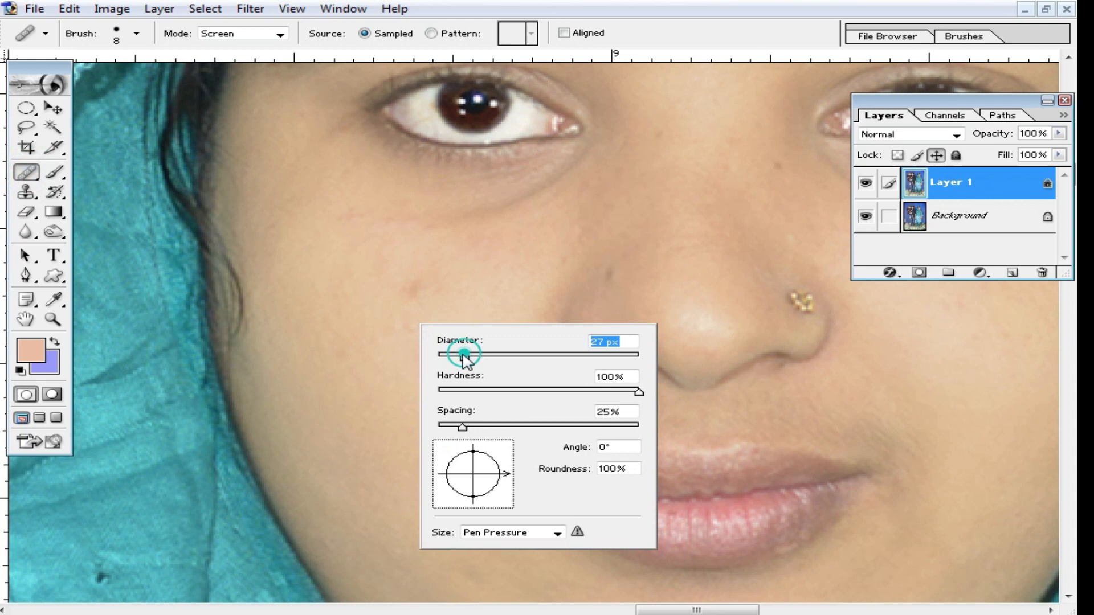
{"action": "left_click", "coordinate": [346, 315]}
{"action": "left_click", "coordinate": [25, 171]}
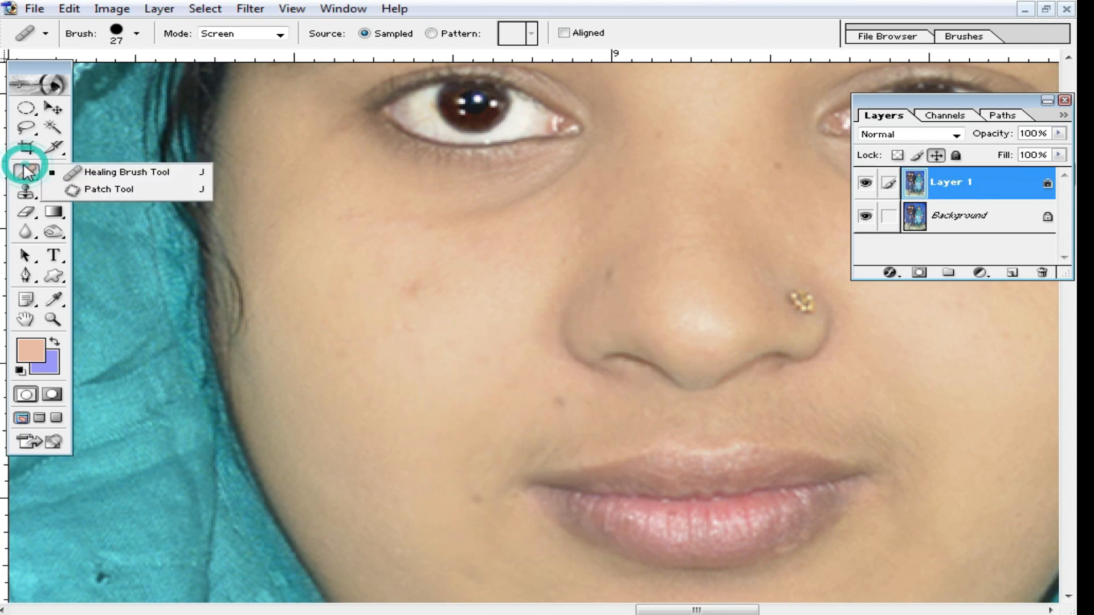
{"action": "left_click", "coordinate": [97, 171]}
{"action": "right_click", "coordinate": [447, 373]}
{"action": "left_click", "coordinate": [368, 342], "text": "alt"}
{"action": "left_click", "coordinate": [398, 330]}
{"action": "left_click", "coordinate": [407, 288]}
Heal the small dark spots around the woman's nose and mouth with a 10 px Healing Brush.
{"action": "right_click", "coordinate": [507, 356]}
{"action": "left_click_drag", "start_coordinate": [560, 387], "coordinate": [544, 386]}
{"action": "left_click", "coordinate": [469, 359]}
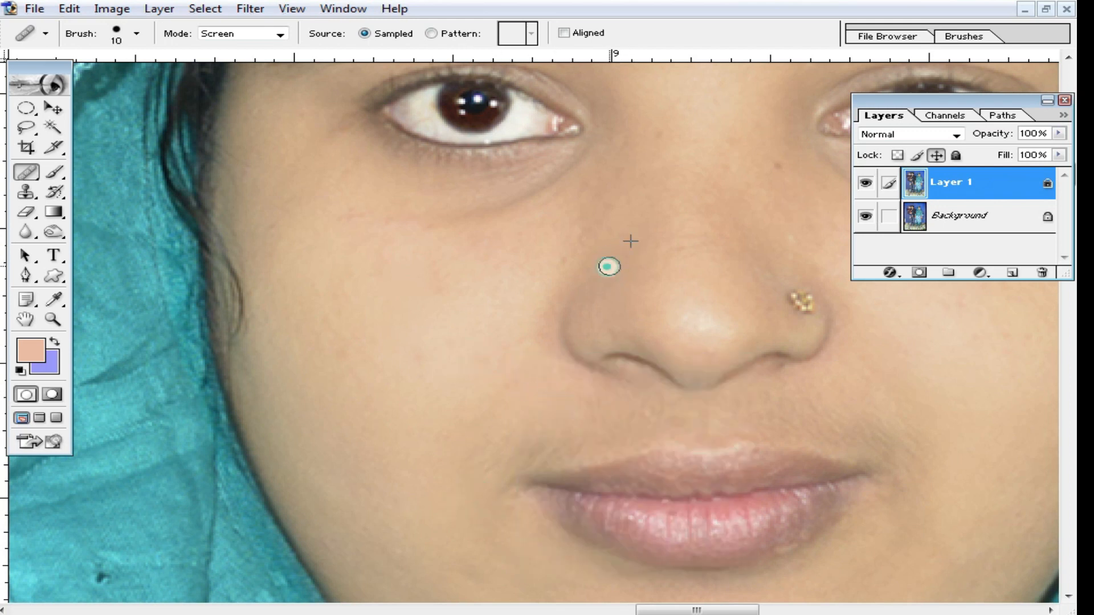
{"action": "left_click", "coordinate": [582, 243], "text": "alt"}
Smooth the skin under the woman's eye and around her mouth with a 26 px Healing Brush.
{"action": "right_click", "coordinate": [578, 361]}
{"action": "left_click_drag", "start_coordinate": [619, 392], "coordinate": [634, 393]}
{"action": "left_click", "coordinate": [595, 347]}
{"action": "left_click_drag", "start_coordinate": [543, 313], "coordinate": [544, 315]}
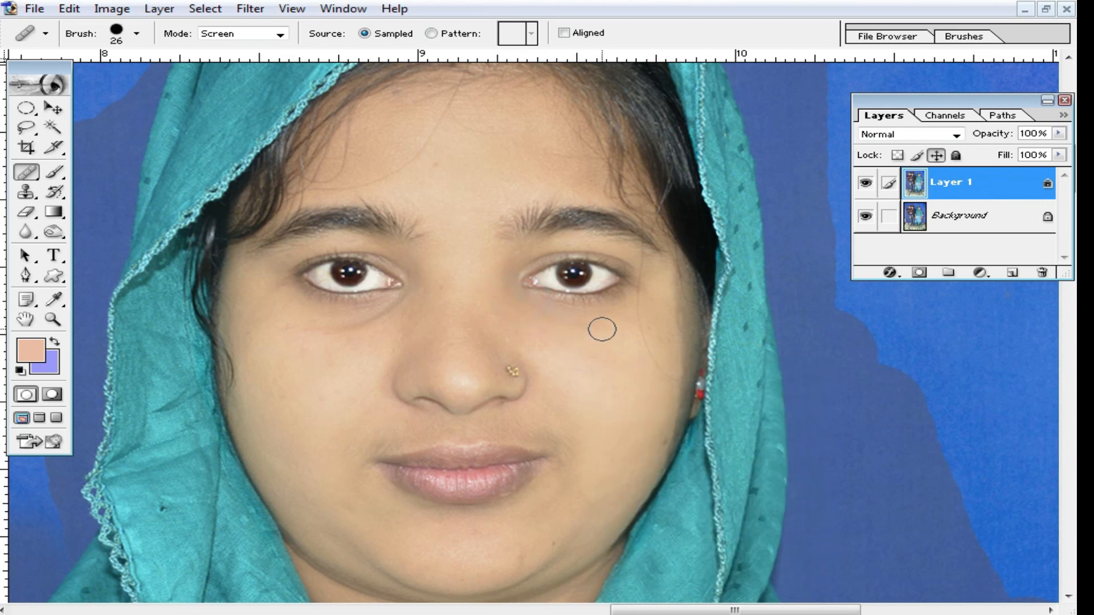
{"action": "mouse_move", "coordinate": [393, 317]}
{"action": "left_mouse_down"}
{"action": "mouse_move", "coordinate": [359, 332]}
{"action": "mouse_move", "coordinate": [339, 364]}
{"action": "left_mouse_up"}
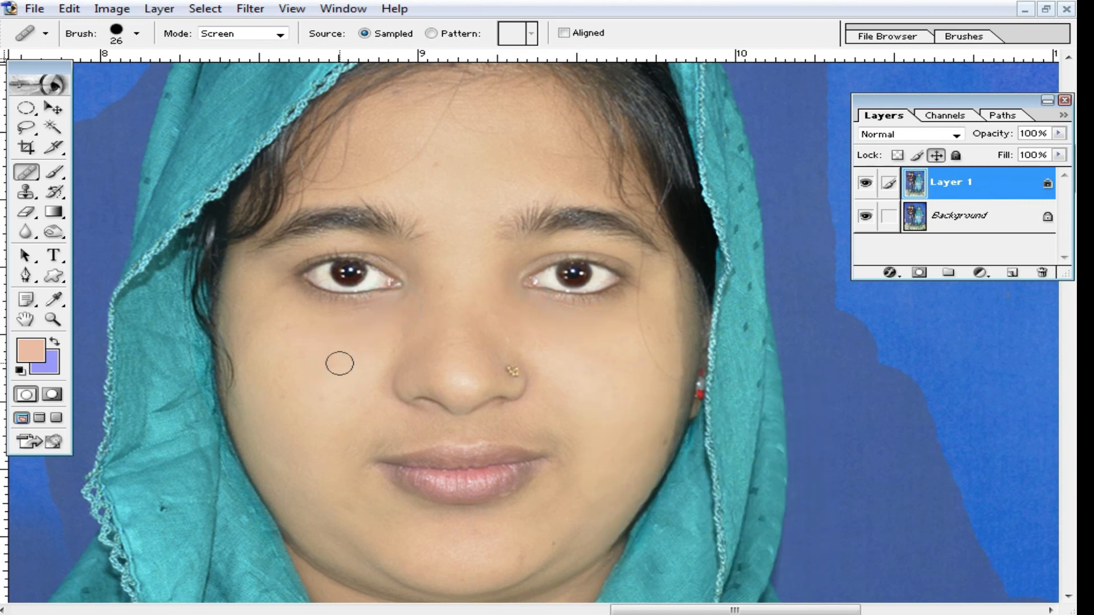
{"action": "left_click_drag", "start_coordinate": [627, 415], "coordinate": [621, 316]}
{"action": "left_click", "coordinate": [500, 443]}
{"action": "left_click", "coordinate": [332, 396]}
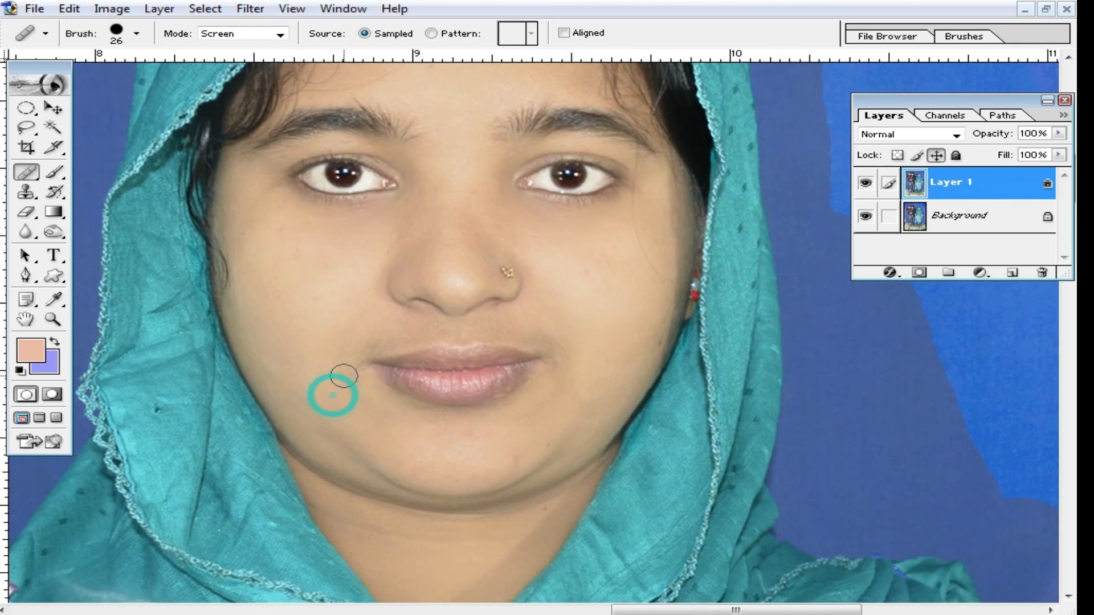
{"action": "left_click", "coordinate": [538, 334], "text": "alt"}
{"action": "scroll", "coordinate": [579, 347], "scroll_direction": "down", "scroll_amount": 4}
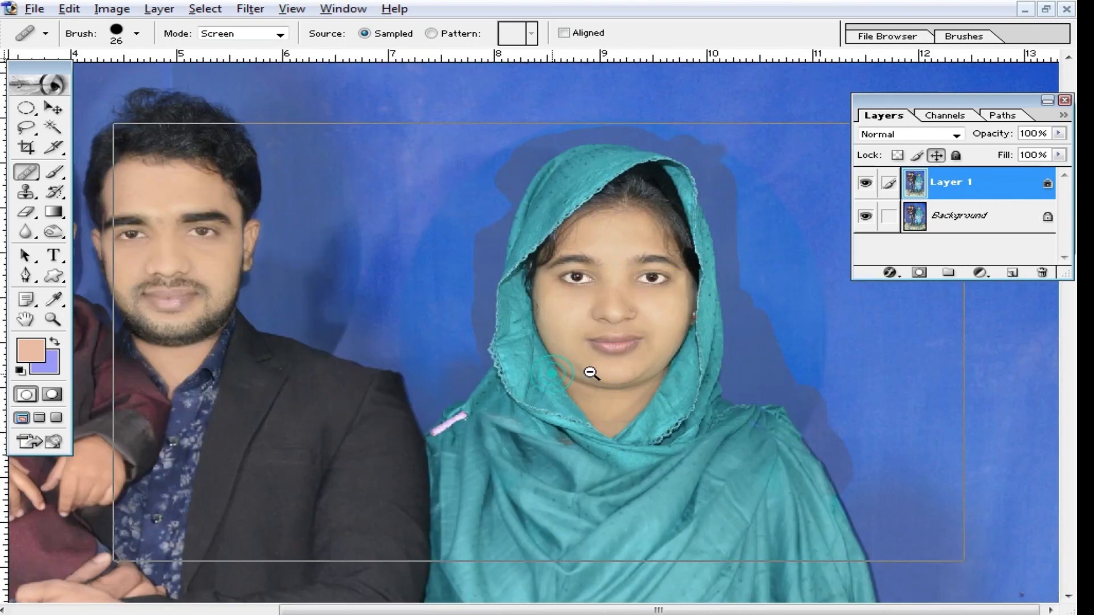
{"action": "scroll", "coordinate": [604, 358], "scroll_direction": "down", "scroll_amount": 1}
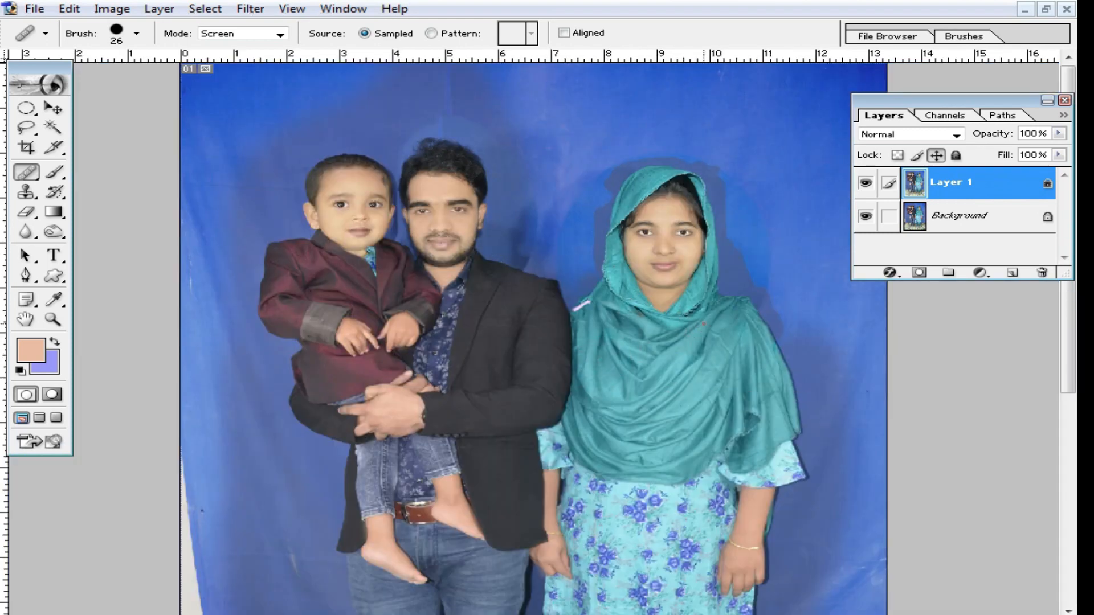
Start the Noiseware Professional filter on Layer 1 with a luminance noise level of -9 and sharpening of 14.
{"action": "left_click", "coordinate": [250, 8]}
{"action": "mouse_move", "coordinate": [354, 481]}
{"action": "left_click", "coordinate": [587, 486]}
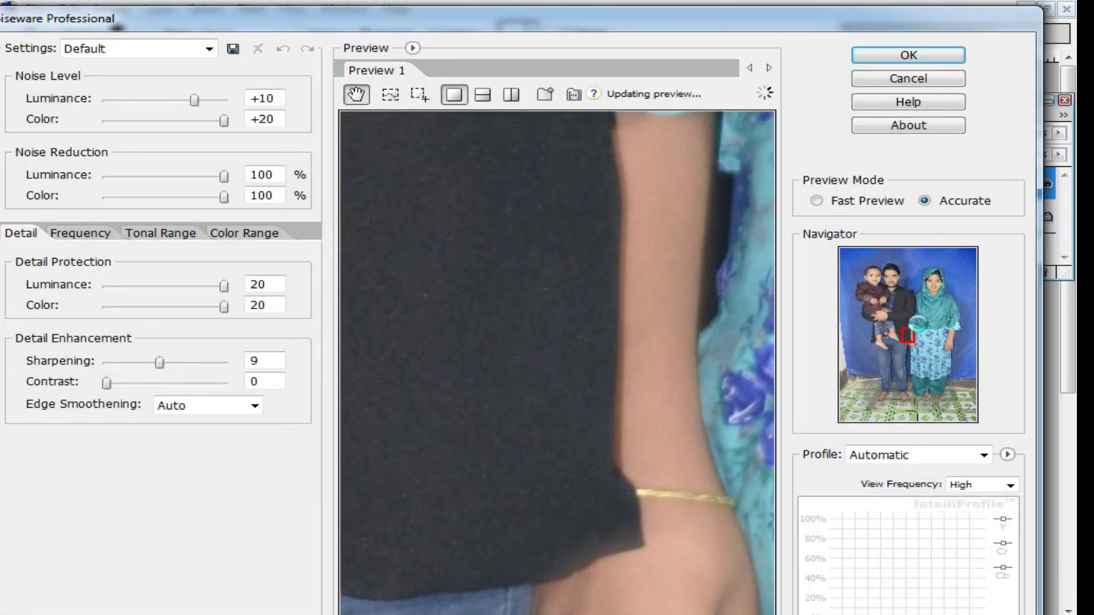
{"action": "left_click_drag", "start_coordinate": [907, 335], "coordinate": [941, 295]}
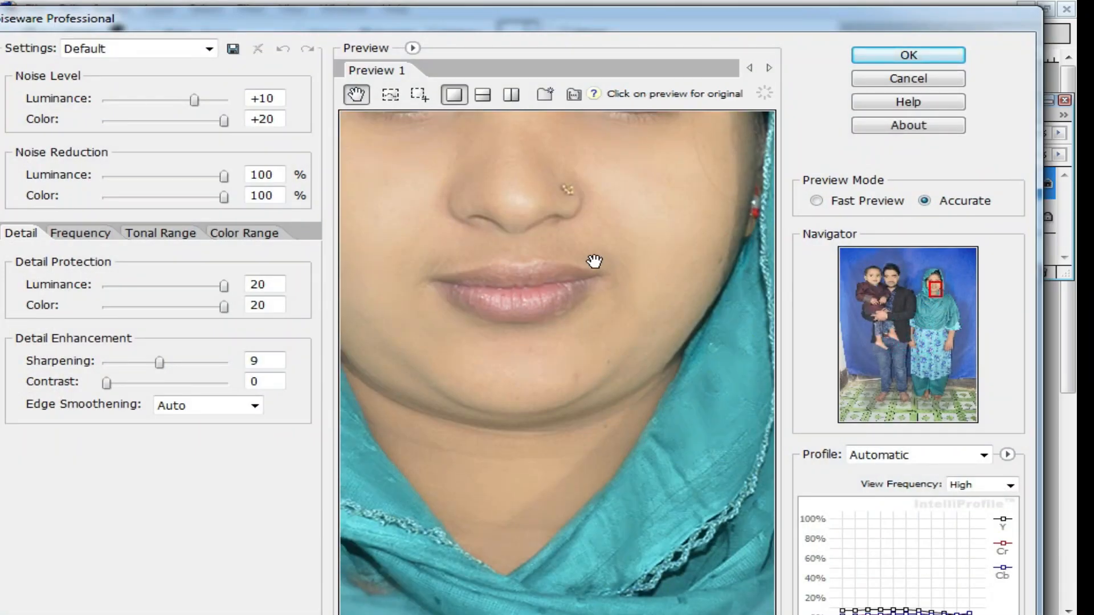
{"action": "left_click_drag", "start_coordinate": [595, 261], "coordinate": [716, 387]}
{"action": "left_click_drag", "start_coordinate": [921, 288], "coordinate": [889, 282]}
{"action": "left_click_drag", "start_coordinate": [629, 332], "coordinate": [506, 332]}
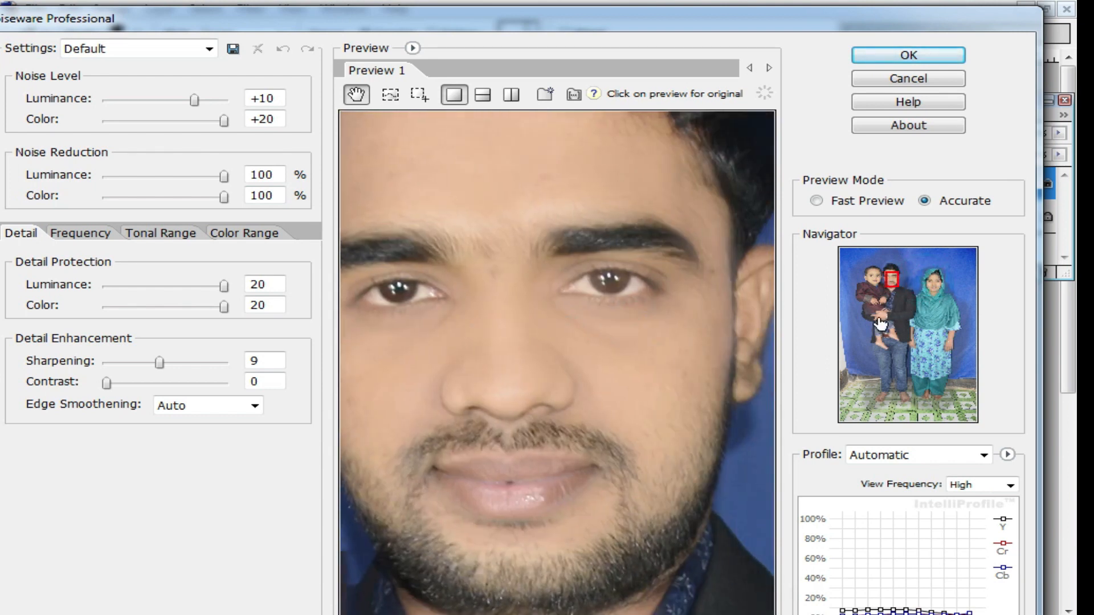
{"action": "left_click_drag", "start_coordinate": [159, 365], "coordinate": [184, 362]}
{"action": "left_click_drag", "start_coordinate": [167, 99], "coordinate": [139, 103]}
{"action": "mouse_move", "coordinate": [206, 365]}
{"action": "left_mouse_down"}
{"action": "mouse_move", "coordinate": [170, 367]}
{"action": "mouse_move", "coordinate": [196, 373]}
{"action": "left_mouse_up"}
Check the boy's, man's and woman's faces in the filter preview and apply the noise reduction.
{"action": "left_click_drag", "start_coordinate": [526, 334], "coordinate": [800, 361]}
{"action": "left_click_drag", "start_coordinate": [465, 336], "coordinate": [733, 350]}
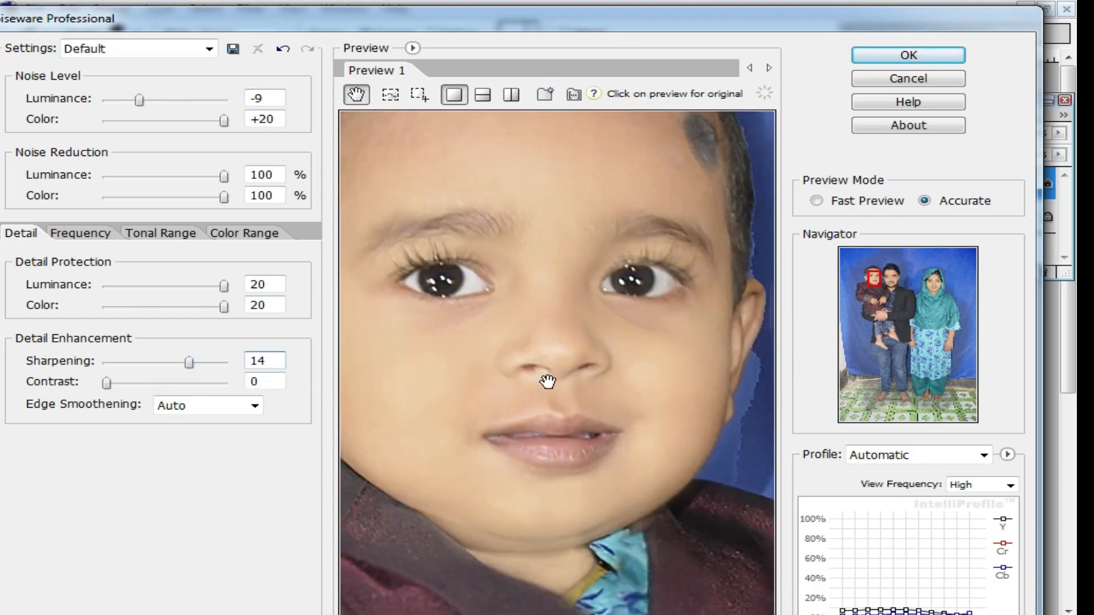
{"action": "left_click_drag", "start_coordinate": [596, 378], "coordinate": [257, 402]}
{"action": "left_click_drag", "start_coordinate": [638, 378], "coordinate": [285, 346]}
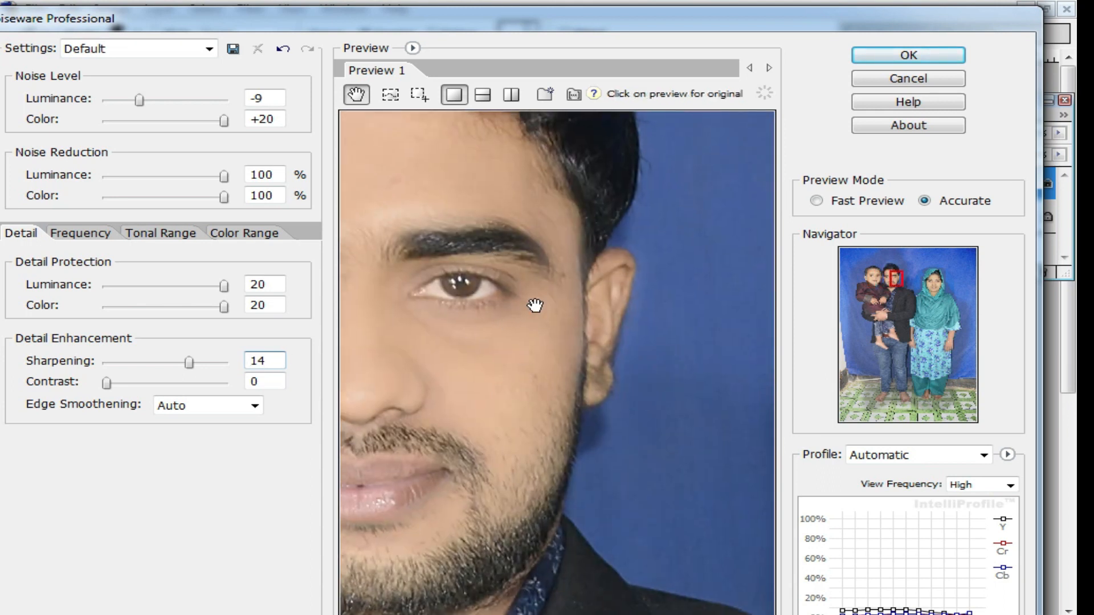
{"action": "left_click_drag", "start_coordinate": [535, 305], "coordinate": [189, 319]}
{"action": "left_click_drag", "start_coordinate": [633, 347], "coordinate": [228, 341]}
{"action": "left_click_drag", "start_coordinate": [452, 340], "coordinate": [177, 208]}
{"action": "left_click_drag", "start_coordinate": [608, 351], "coordinate": [620, 331]}
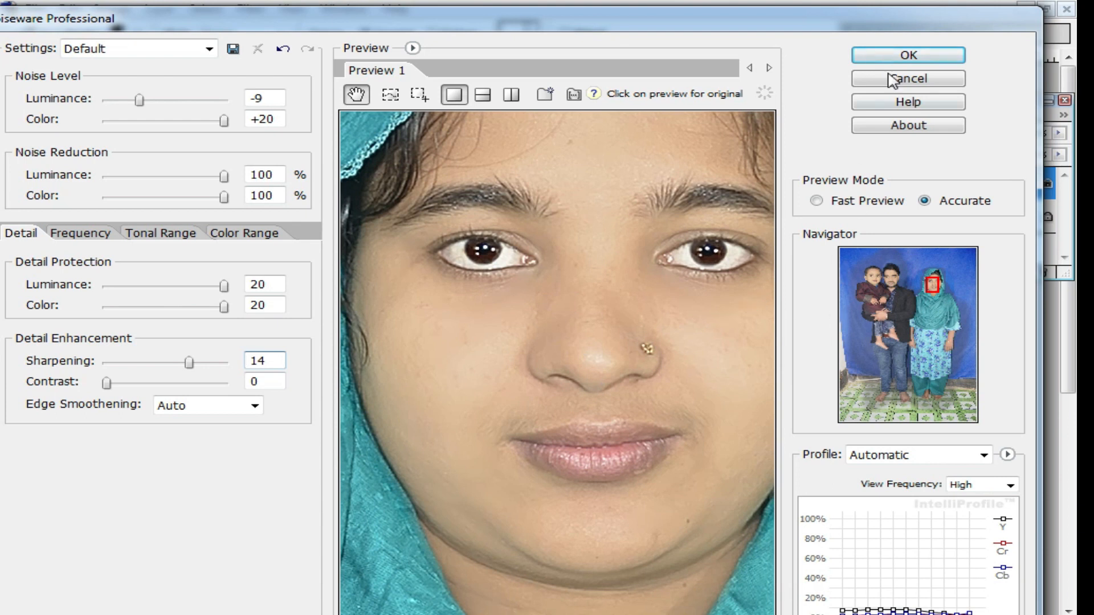
{"action": "left_click", "coordinate": [920, 56]}
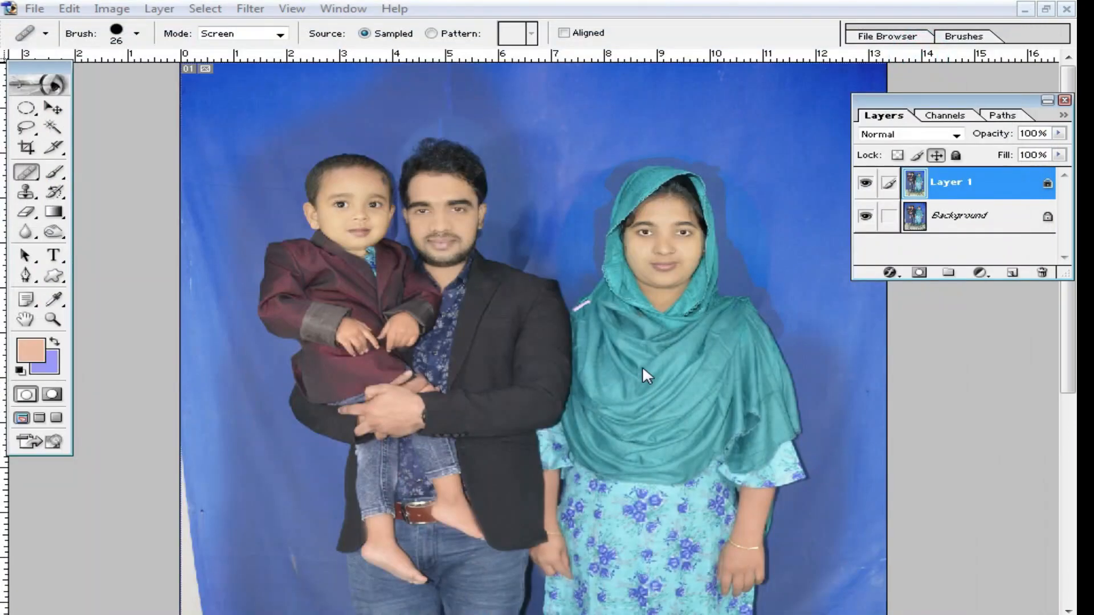
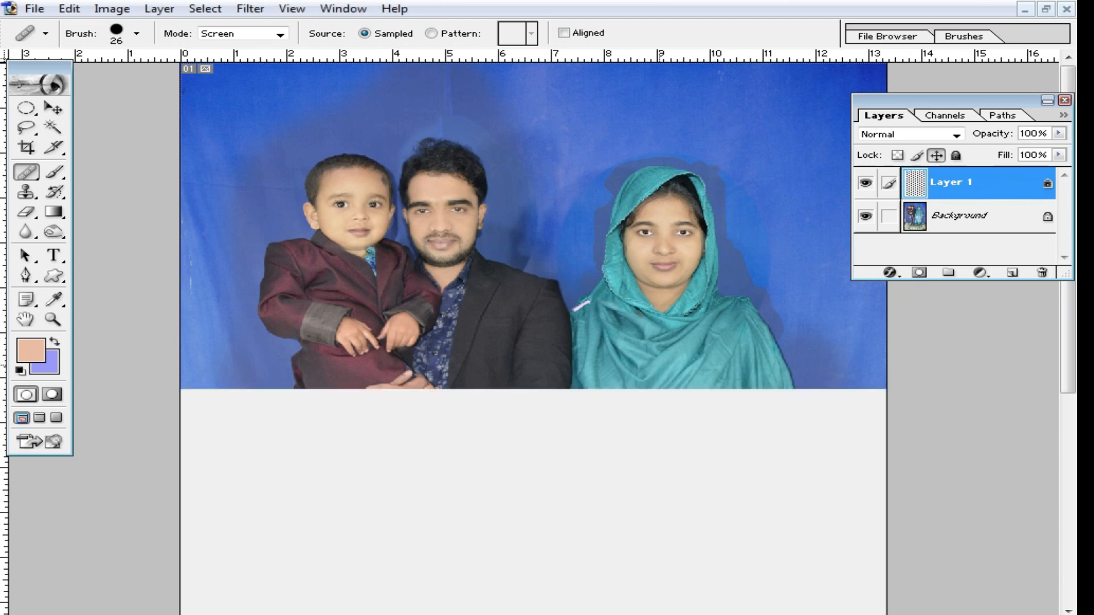
Apply Noiseware Professional to Layer 1 again with sharpening at 0 and the luminance noise level at +4.
{"action": "left_click", "coordinate": [250, 8]}
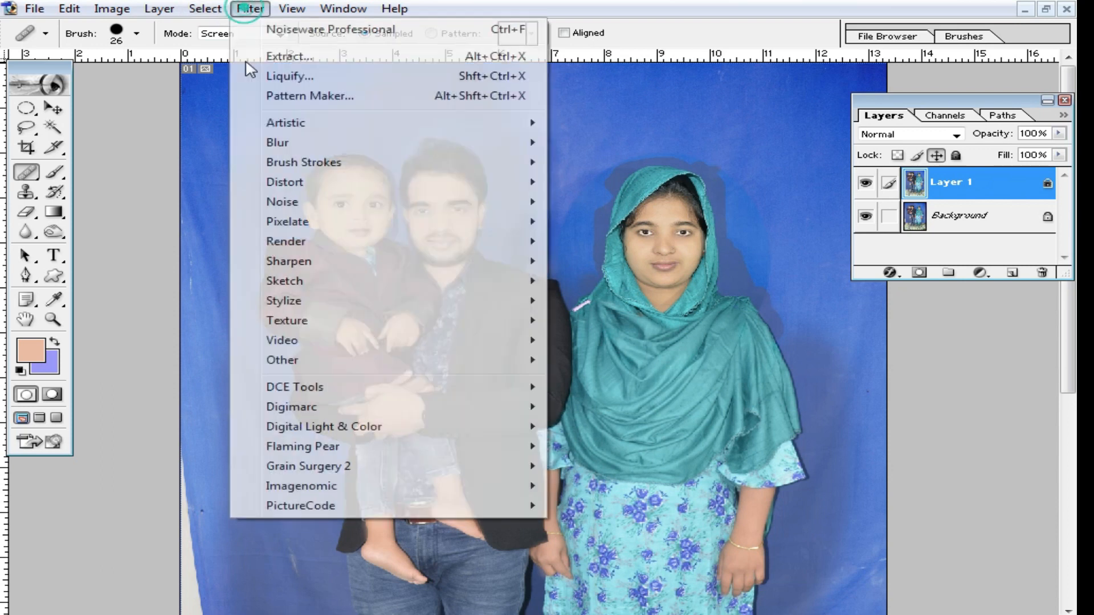
{"action": "mouse_move", "coordinate": [342, 487]}
{"action": "left_click", "coordinate": [675, 487]}
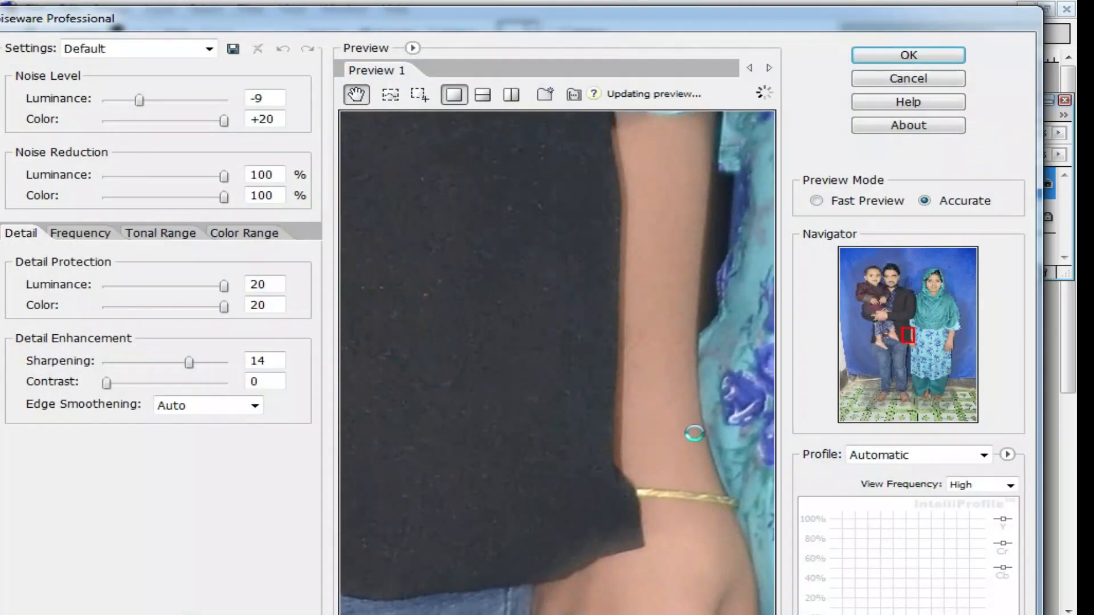
{"action": "left_click", "coordinate": [511, 237]}
{"action": "left_click_drag", "start_coordinate": [560, 199], "coordinate": [647, 446]}
{"action": "left_click_drag", "start_coordinate": [186, 365], "coordinate": [108, 365]}
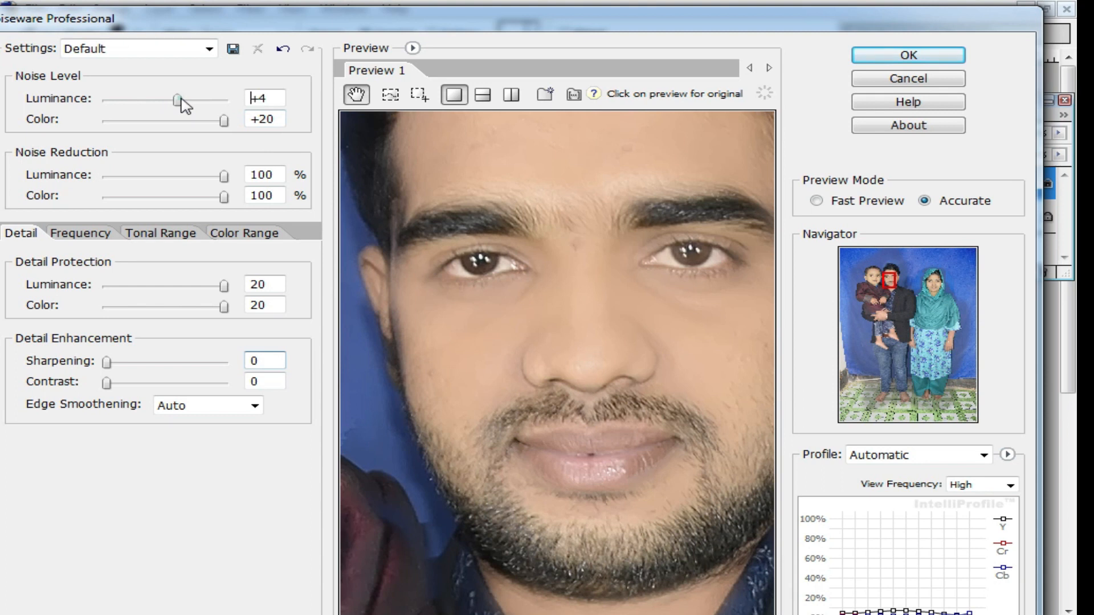
{"action": "left_click_drag", "start_coordinate": [182, 104], "coordinate": [183, 105]}
{"action": "left_click", "coordinate": [939, 56]}
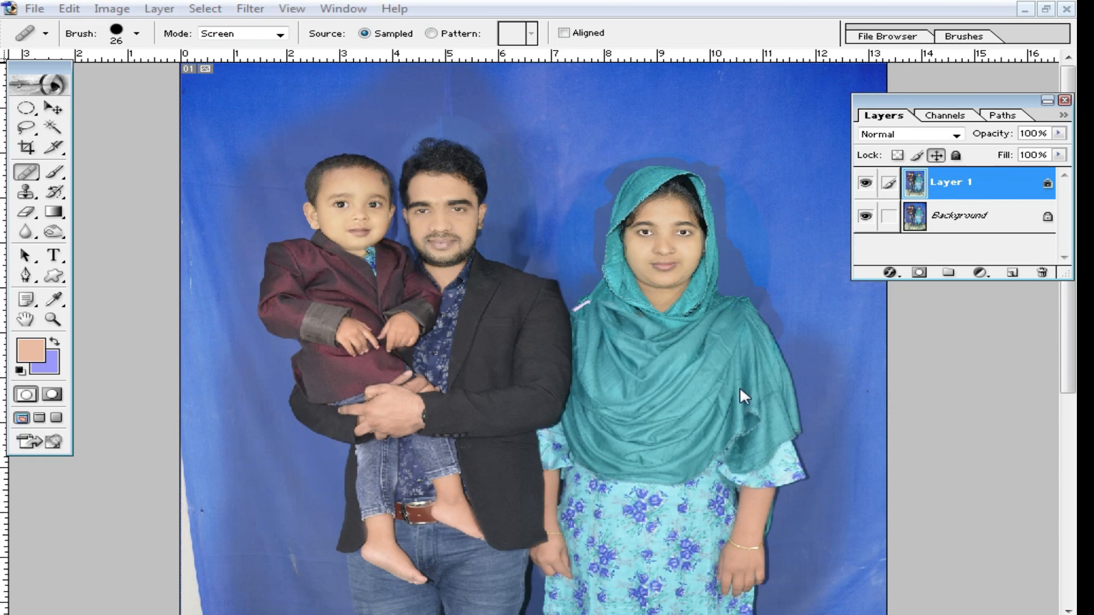
Review the portrait with the palettes hidden, restore them and merge Layer 1 down into the Background.
{"action": "key", "text": "Tab"}
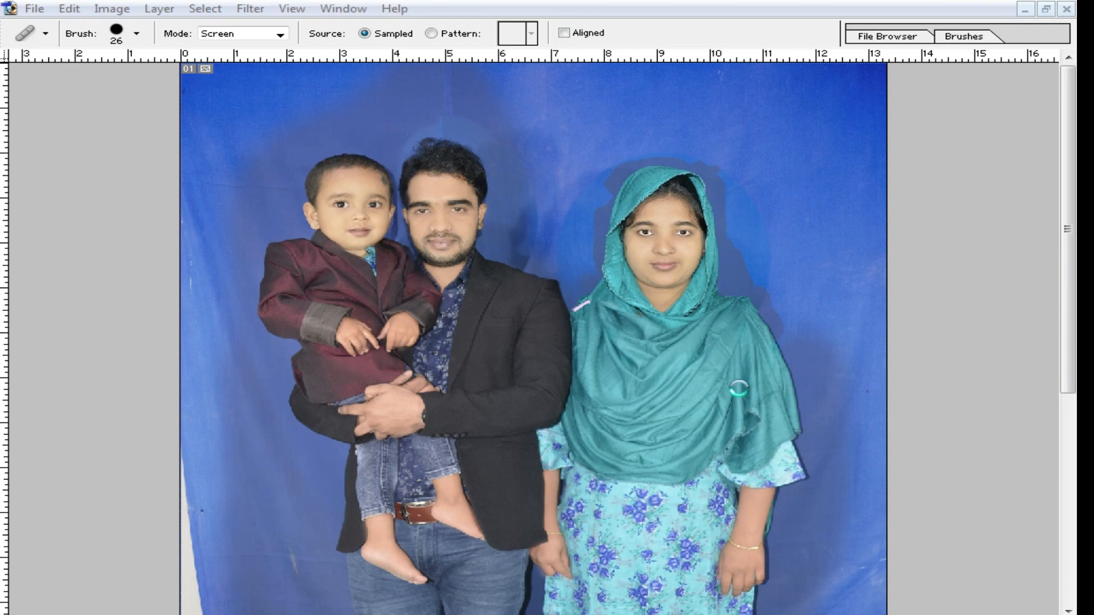
{"action": "key", "text": "Tab"}
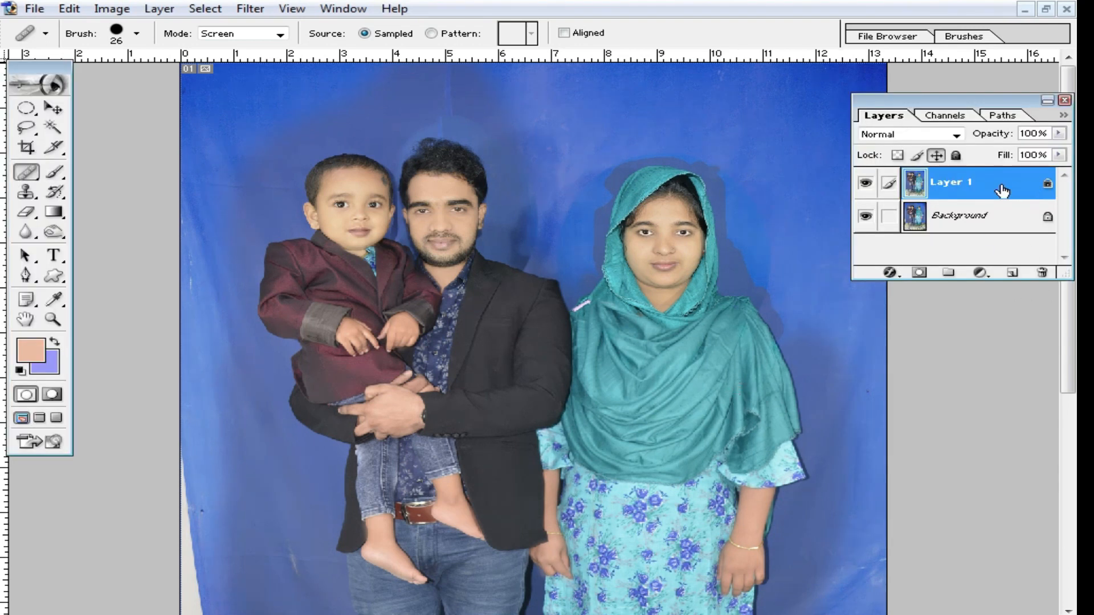
{"action": "key", "text": "ctrl+e"}
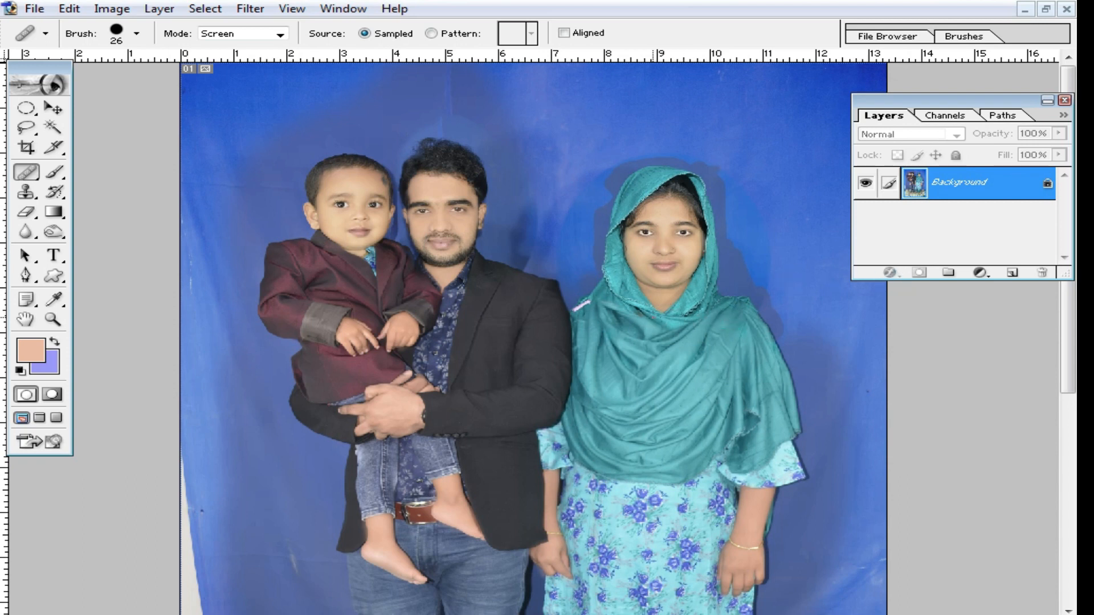
Select the blue backdrop around the family with the Magic Wand at a tolerance of 44.
{"action": "scroll", "coordinate": [561, 373], "scroll_direction": "down", "scroll_amount": 4}
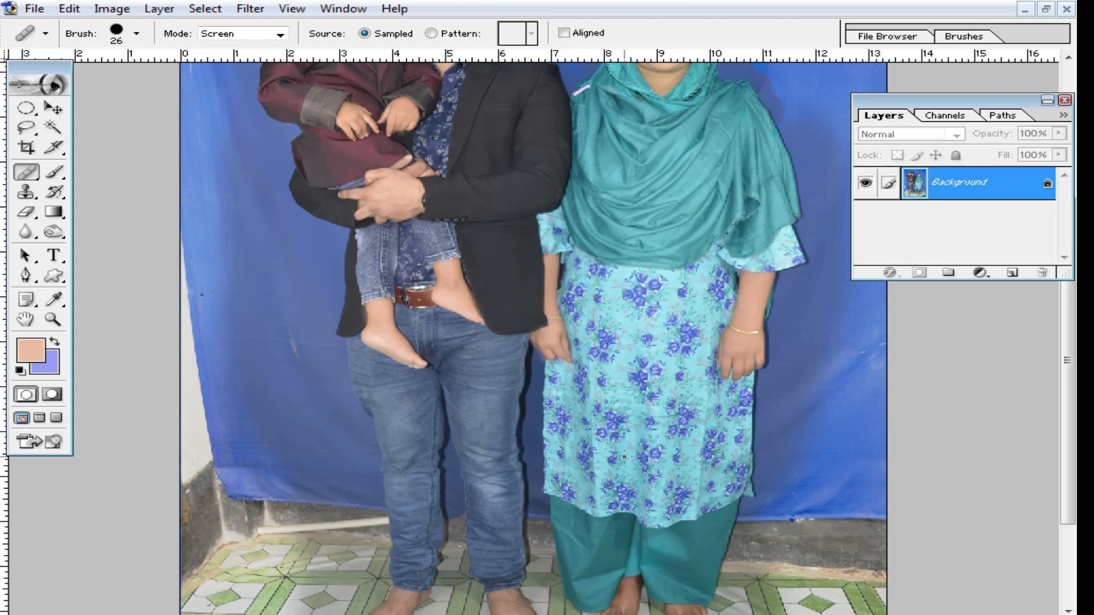
{"action": "scroll", "coordinate": [622, 449], "scroll_direction": "up", "scroll_amount": 4}
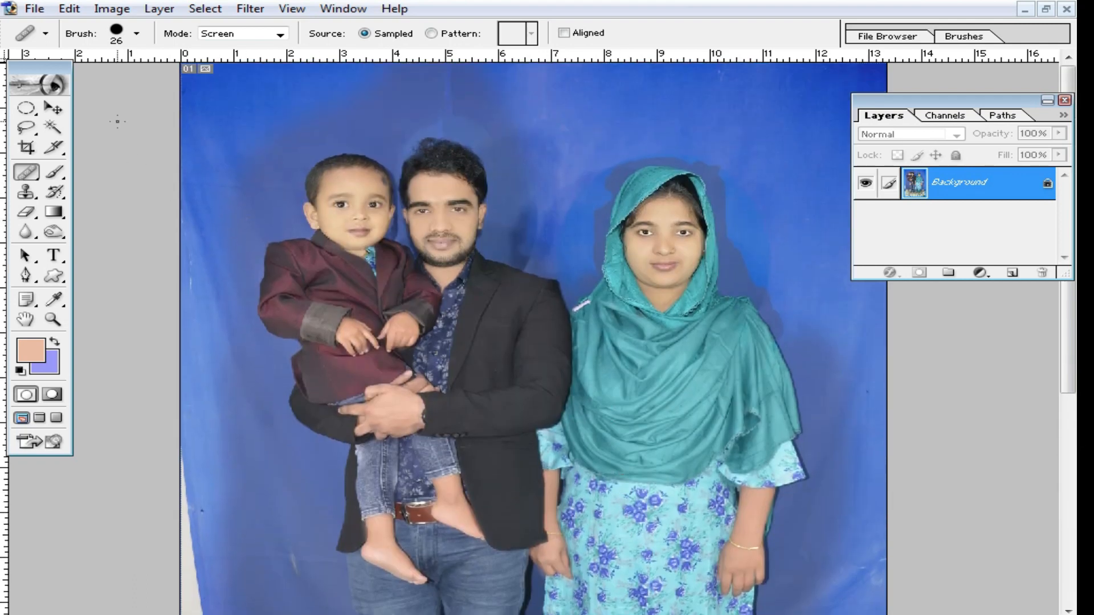
{"action": "left_click", "coordinate": [55, 128]}
{"action": "left_click", "coordinate": [590, 163]}
{"action": "left_click", "coordinate": [596, 233]}
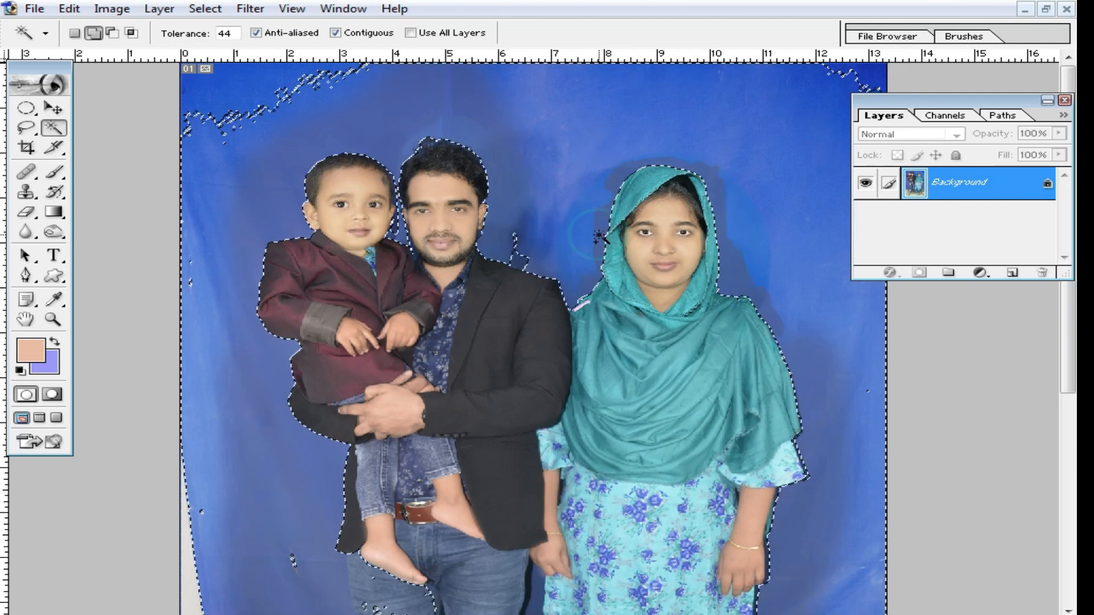
{"action": "left_click", "coordinate": [524, 255]}
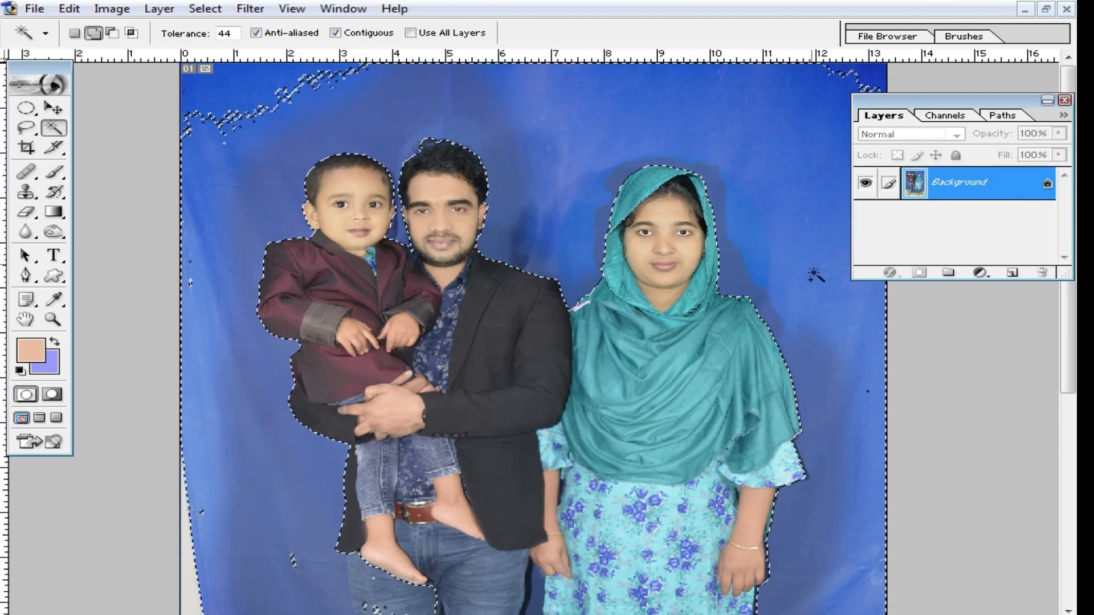
Add the missed backdrop areas beside the woman's dress and behind the boy to the selection.
{"action": "scroll", "coordinate": [827, 495], "scroll_direction": "down", "scroll_amount": 2}
{"action": "left_click", "coordinate": [794, 528]}
{"action": "left_click", "coordinate": [767, 516]}
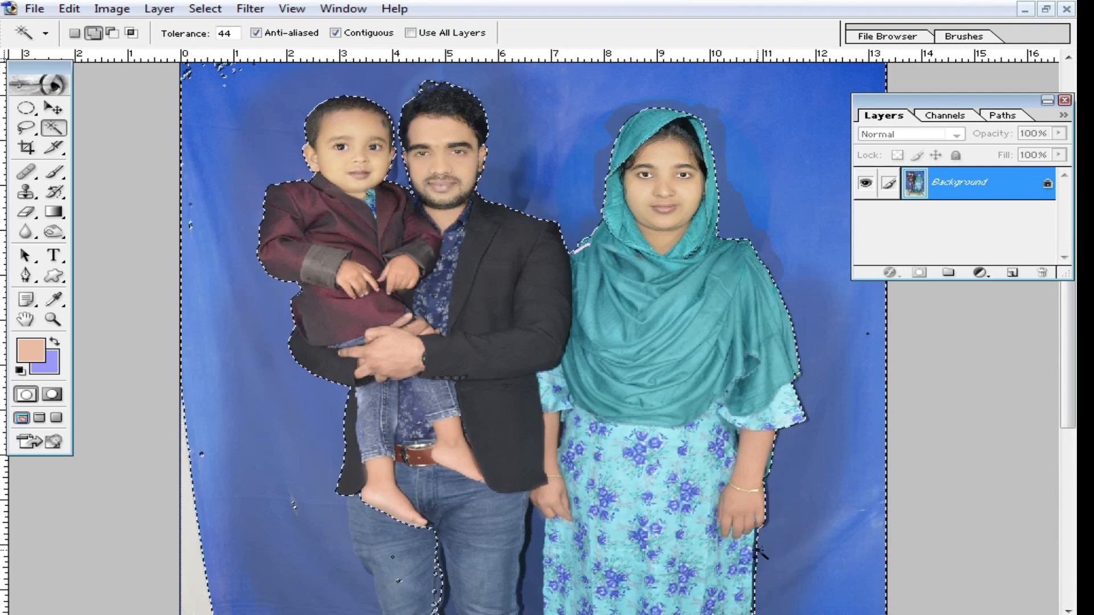
{"action": "left_click", "coordinate": [373, 578]}
{"action": "left_click", "coordinate": [273, 487]}
{"action": "left_click", "coordinate": [218, 162]}
{"action": "left_click", "coordinate": [215, 82]}
Add missed backdrop beside the man's shoulder and the woman's sleeve to the selection, and try the gap beside his jeans.
{"action": "scroll", "coordinate": [447, 205], "scroll_direction": "up", "scroll_amount": 2}
{"action": "left_click", "coordinate": [548, 130]}
{"action": "left_click", "coordinate": [830, 405]}
{"action": "scroll", "coordinate": [797, 484], "scroll_direction": "down", "scroll_amount": 5}
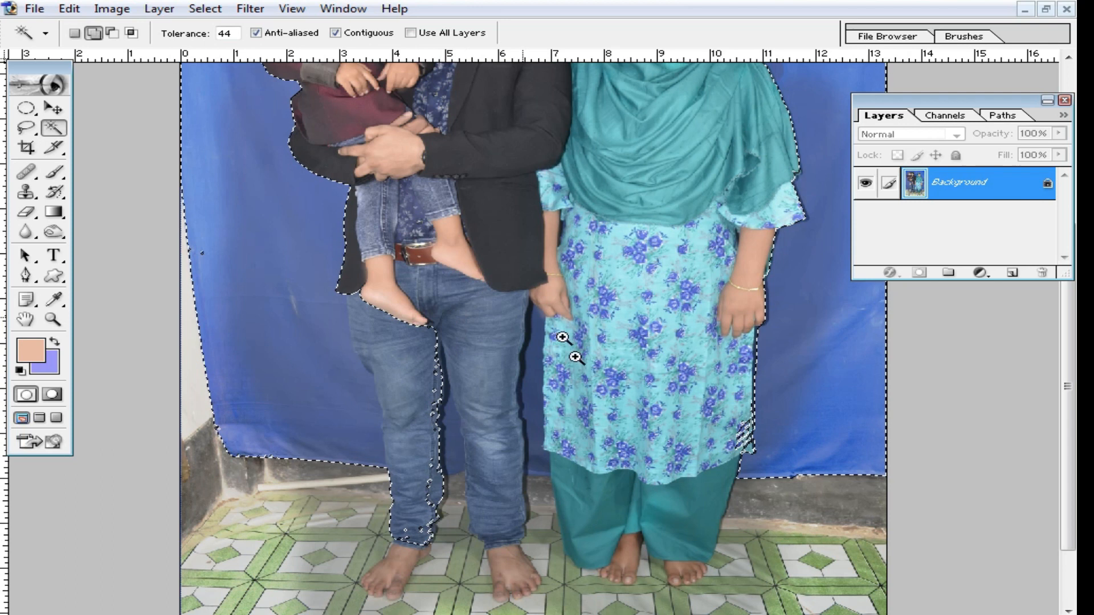
{"action": "left_click", "coordinate": [534, 370]}
{"action": "key", "text": "ctrl+z"}
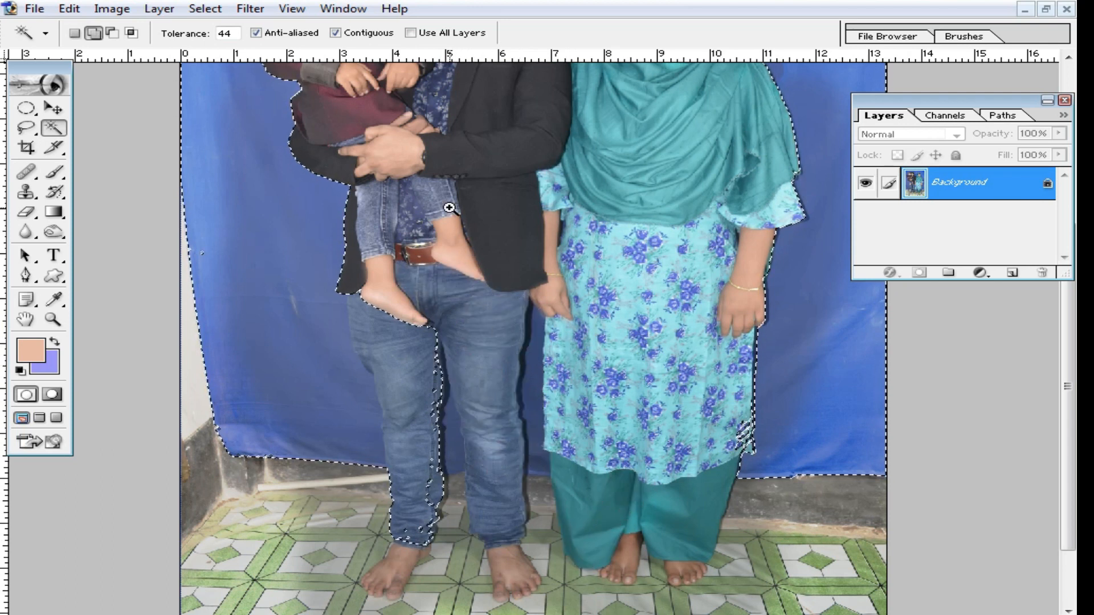
Add the missed backdrop patches around the boy's and the man's heads to the selection.
{"action": "left_click", "coordinate": [444, 212], "text": "ctrl"}
{"action": "left_click", "coordinate": [443, 217], "text": "ctrl"}
{"action": "left_click", "coordinate": [419, 266], "text": "ctrl"}
{"action": "left_click_drag", "start_coordinate": [508, 164], "coordinate": [593, 360]}
{"action": "left_click_drag", "start_coordinate": [513, 156], "coordinate": [496, 417]}
{"action": "left_click", "coordinate": [556, 177]}
{"action": "left_click", "coordinate": [373, 180]}
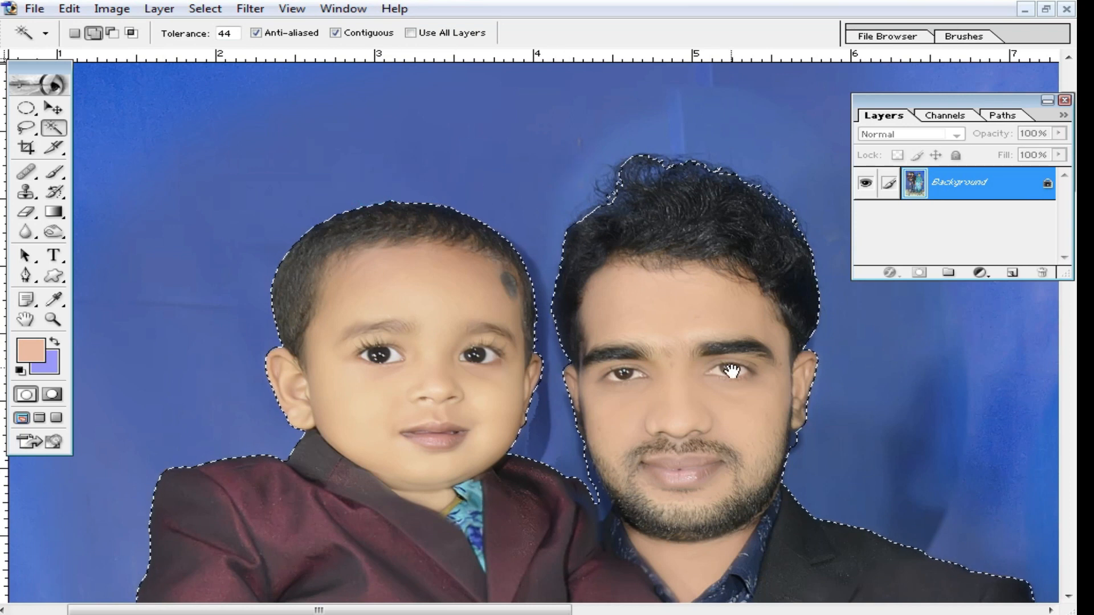
Extend the backdrop selection below the man's ear and along the woman's headscarf and shoulder.
{"action": "left_click_drag", "start_coordinate": [728, 371], "coordinate": [175, 220]}
{"action": "left_click", "coordinate": [245, 286]}
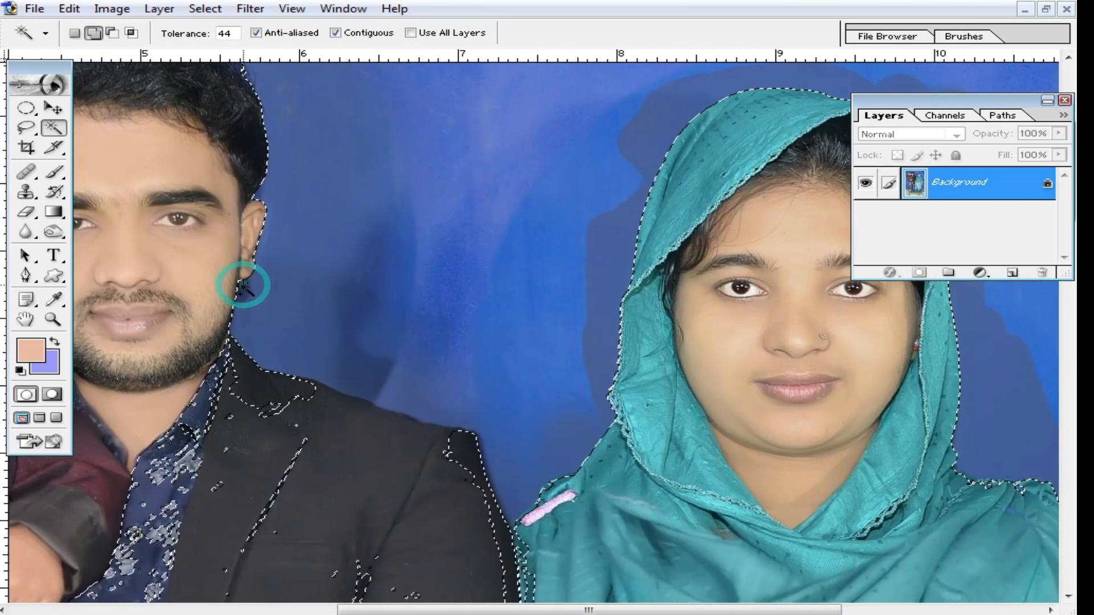
{"action": "left_click", "coordinate": [414, 341]}
{"action": "left_click_drag", "start_coordinate": [796, 518], "coordinate": [517, 415]}
{"action": "left_click_drag", "start_coordinate": [809, 400], "coordinate": [684, 395]}
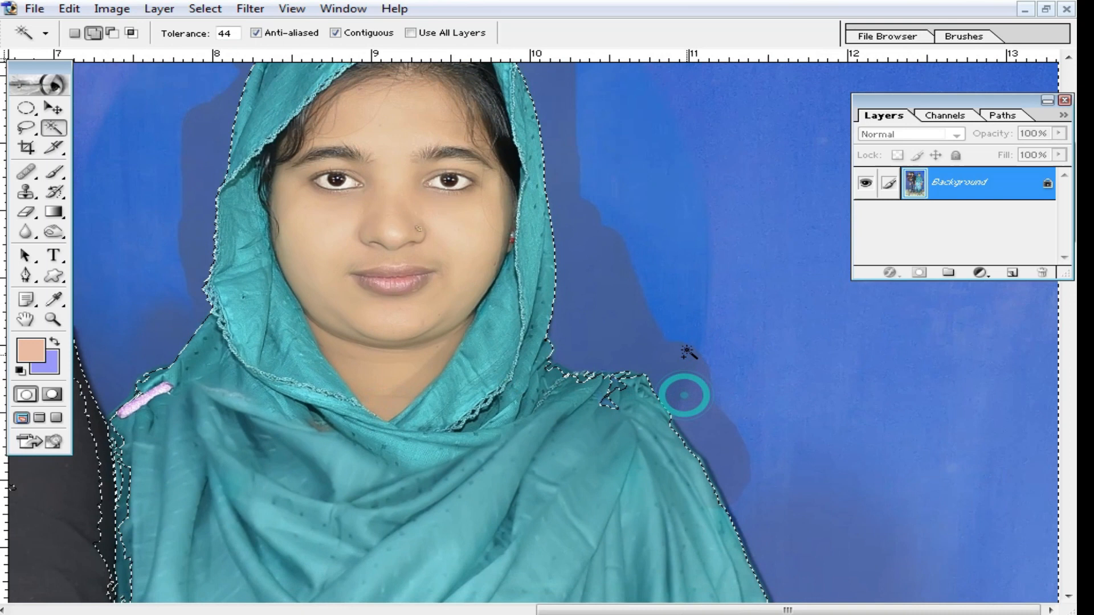
Add the backdrop gap between the boy's shoulder and the man's jaw to the selection.
{"action": "left_click", "coordinate": [594, 332], "text": "alt"}
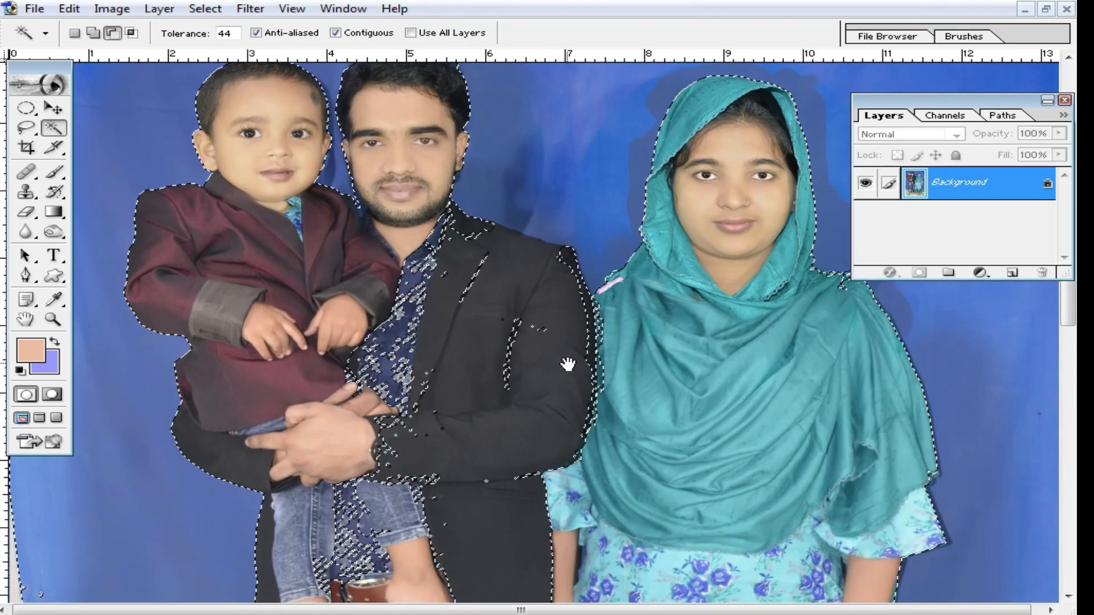
{"action": "left_click", "coordinate": [452, 310], "text": "ctrl"}
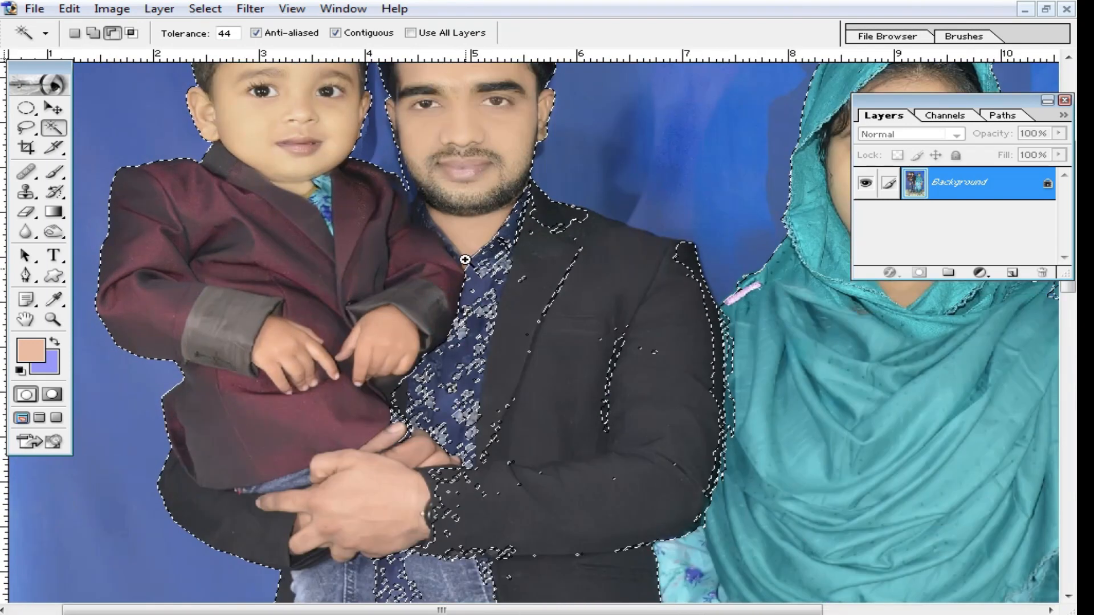
{"action": "left_click", "coordinate": [459, 273], "text": "ctrl"}
{"action": "left_click", "coordinate": [464, 245], "text": "ctrl"}
{"action": "left_click", "coordinate": [508, 298], "text": "shift"}
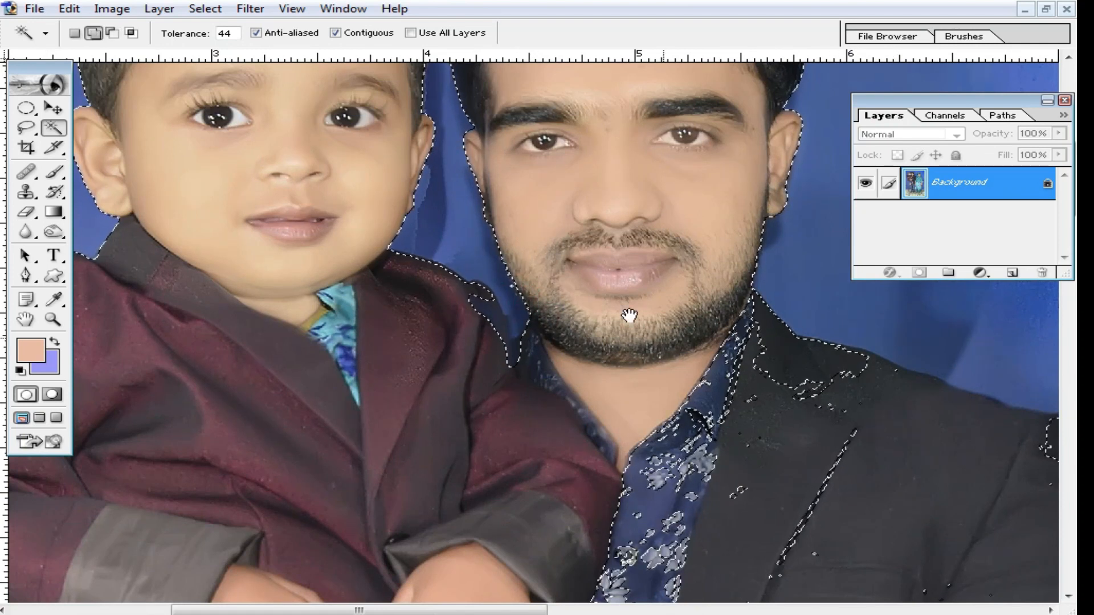
{"action": "scroll", "coordinate": [672, 321], "scroll_direction": "up", "scroll_amount": 5}
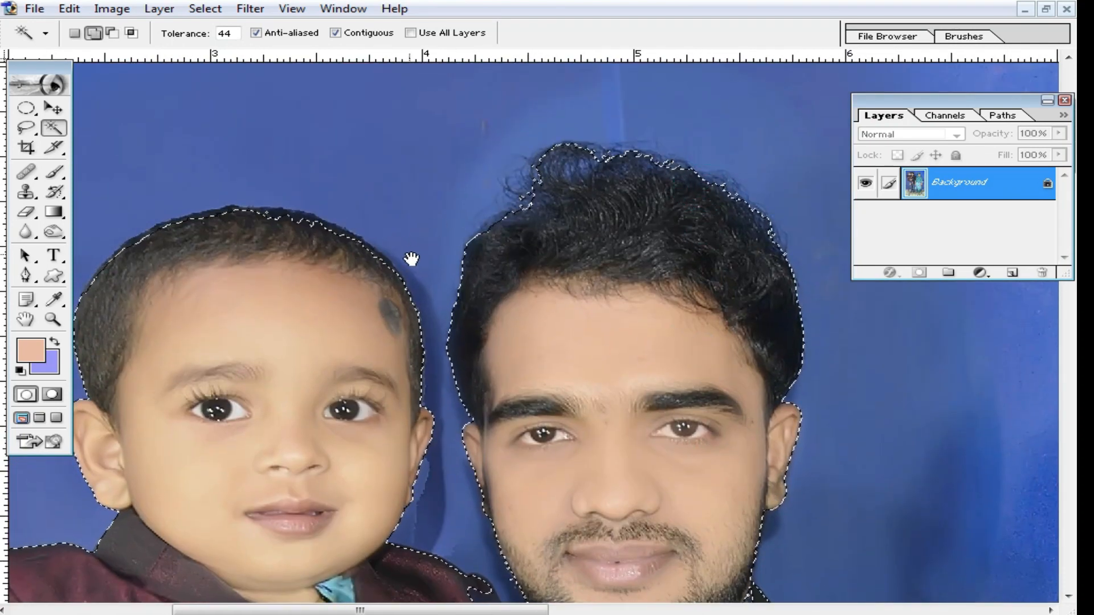
Subtract the man's black jacket from the backdrop selection with the Magic Wand at tolerance 44.
{"action": "left_click", "coordinate": [276, 220], "text": "alt"}
{"action": "left_click", "coordinate": [672, 325], "text": "alt"}
{"action": "mouse_move", "coordinate": [682, 439]}
{"action": "left_mouse_down"}
{"action": "mouse_move", "coordinate": [667, 302]}
{"action": "mouse_move", "coordinate": [476, 132]}
{"action": "left_mouse_up"}
{"action": "left_click_drag", "start_coordinate": [716, 353], "coordinate": [646, 203]}
{"action": "left_click", "coordinate": [443, 480], "text": "shift"}
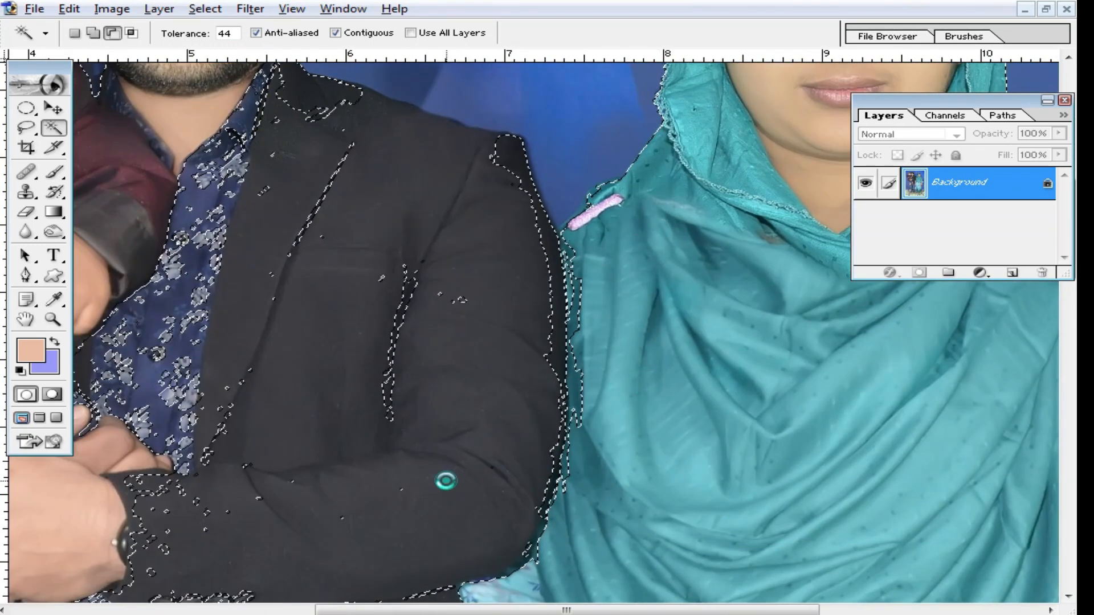
Subtract the selected specks on the man's floral shirt and the child's jeans with the Lasso tool.
{"action": "left_click_drag", "start_coordinate": [320, 399], "coordinate": [469, 320]}
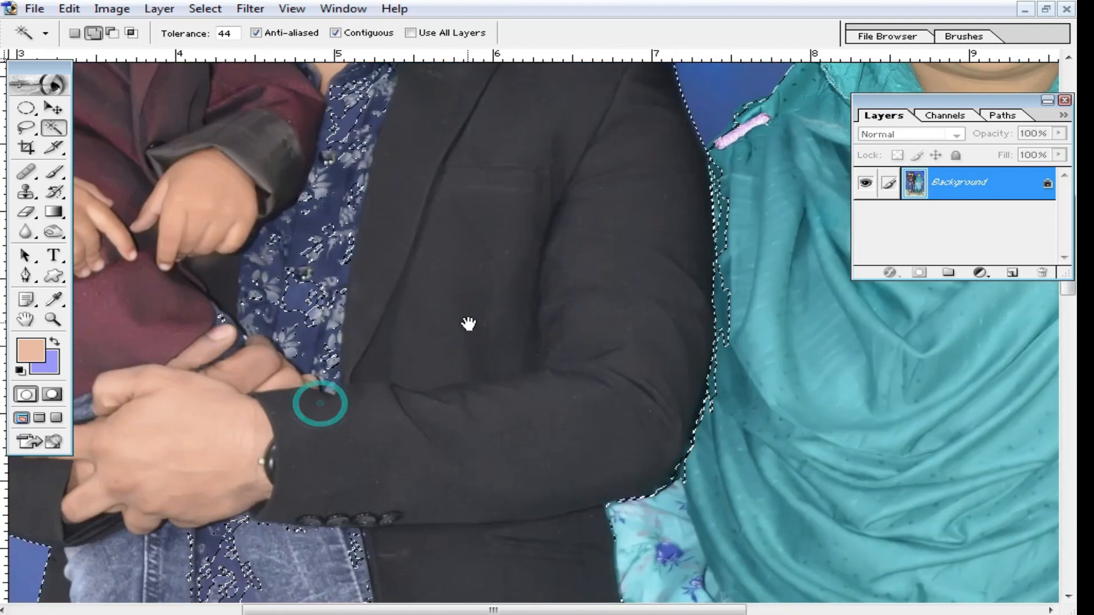
{"action": "left_click_drag", "start_coordinate": [476, 408], "coordinate": [530, 193]}
{"action": "left_click_drag", "start_coordinate": [462, 385], "coordinate": [547, 258]}
{"action": "left_click_drag", "start_coordinate": [489, 303], "coordinate": [456, 363]}
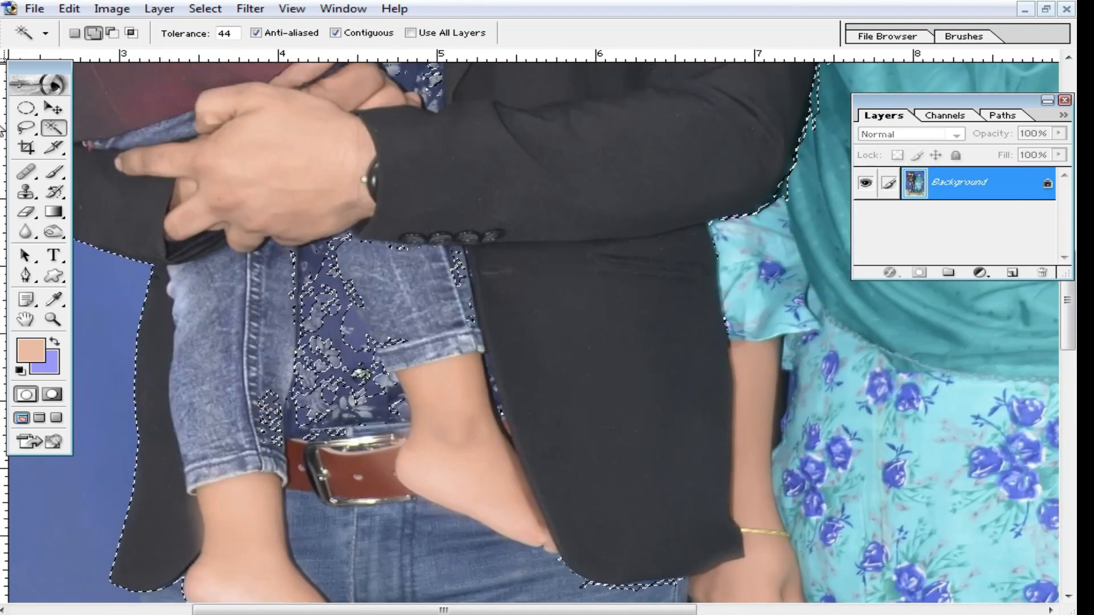
{"action": "left_click_drag", "start_coordinate": [30, 131], "coordinate": [102, 127]}
{"action": "left_click_drag", "start_coordinate": [209, 445], "coordinate": [243, 165]}
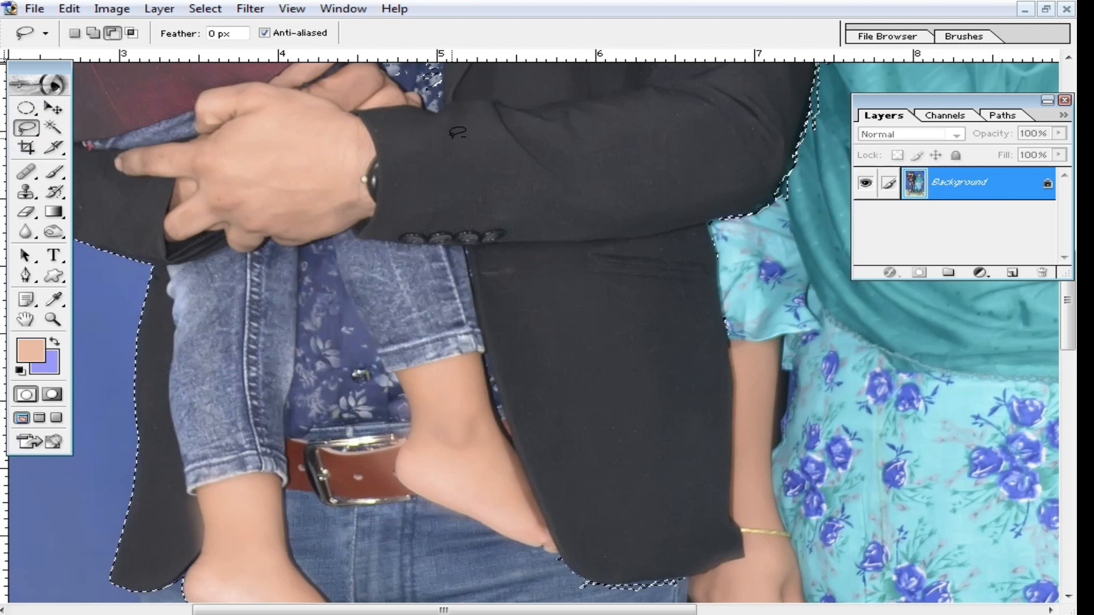
Lasso around the man's upper jeans and subtract them from the backdrop selection.
{"action": "left_click_drag", "start_coordinate": [627, 552], "coordinate": [549, 162]}
{"action": "mouse_move", "coordinate": [472, 112]}
{"action": "left_mouse_down"}
{"action": "mouse_move", "coordinate": [706, 246]}
{"action": "mouse_move", "coordinate": [456, 233]}
{"action": "left_mouse_up"}
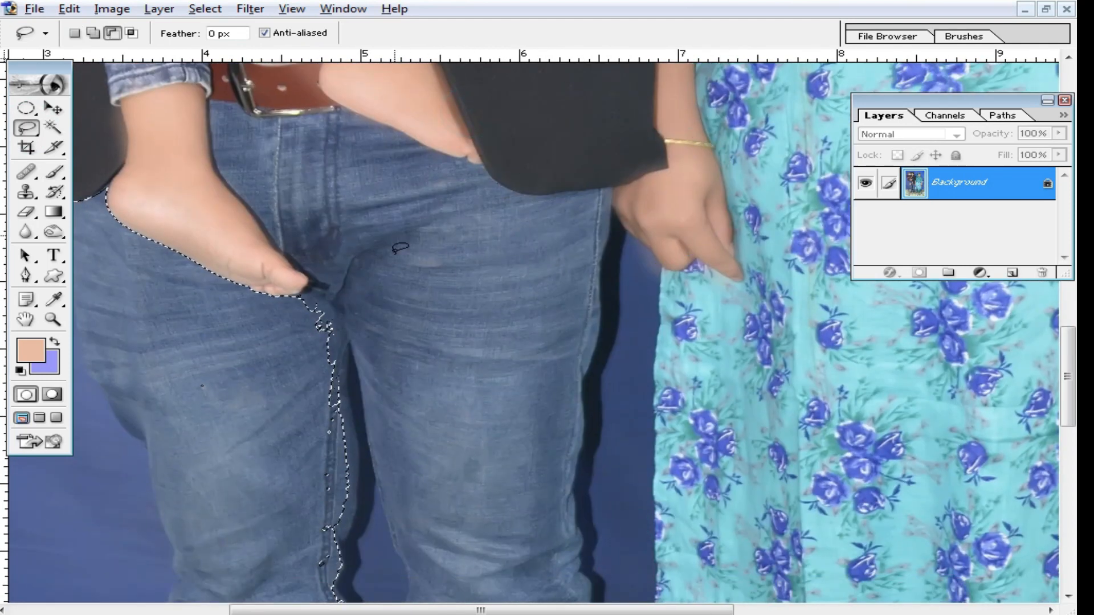
{"action": "left_click_drag", "start_coordinate": [386, 321], "coordinate": [485, 267]}
{"action": "left_click_drag", "start_coordinate": [403, 127], "coordinate": [526, 455]}
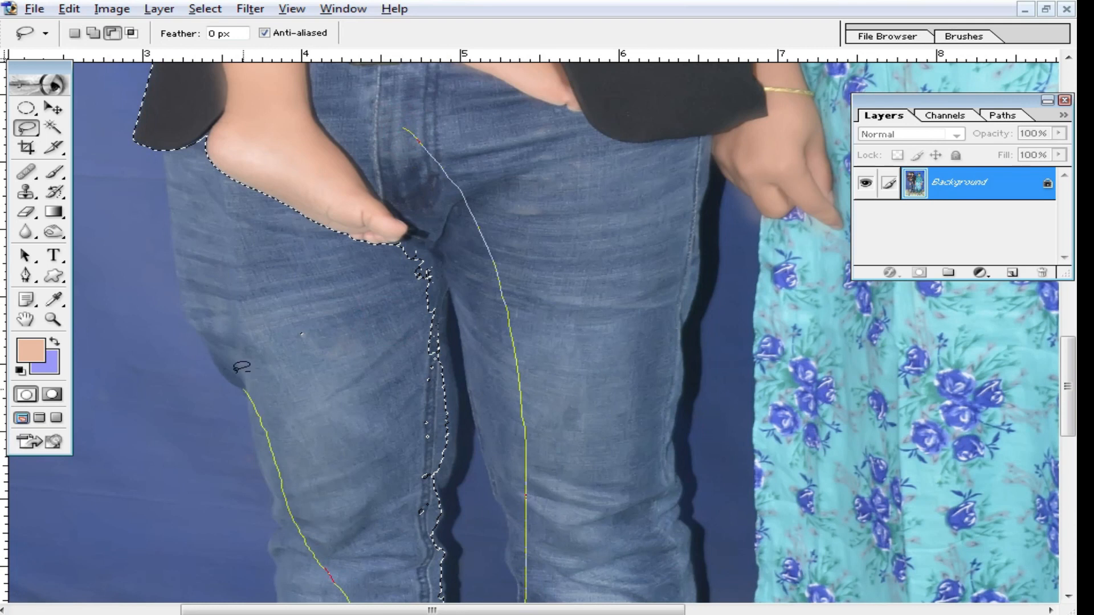
{"action": "left_click_drag", "start_coordinate": [240, 8], "coordinate": [502, 162]}
Subtract the strip between the jacket sleeve and the scarf and the specks on the man's shirt front from the selection.
{"action": "left_click", "coordinate": [574, 238], "text": "alt"}
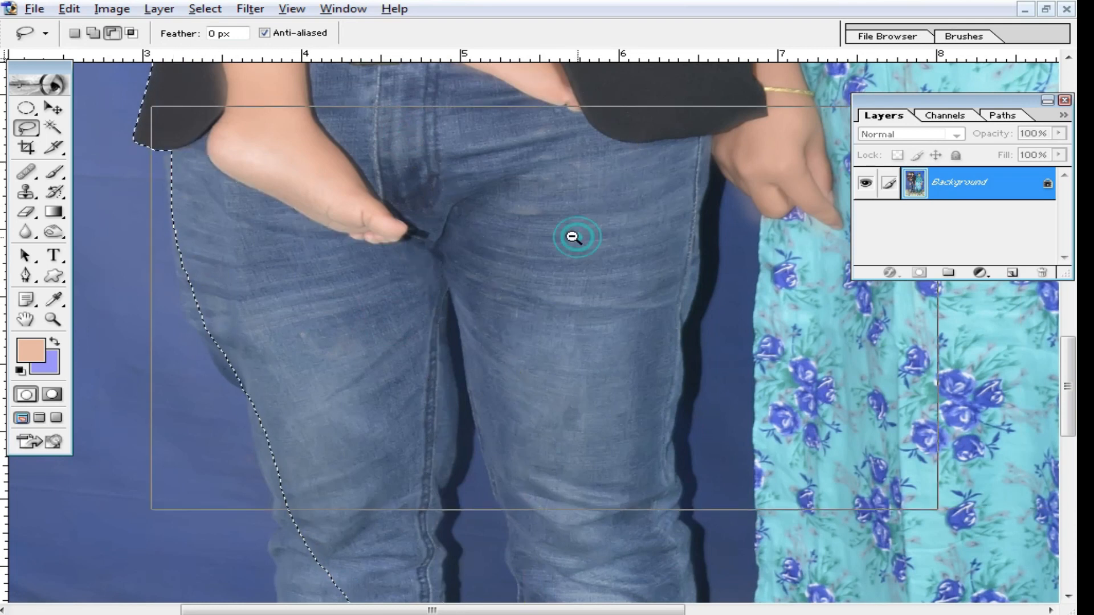
{"action": "left_click_drag", "start_coordinate": [662, 225], "coordinate": [538, 466]}
{"action": "left_click_drag", "start_coordinate": [721, 297], "coordinate": [647, 413]}
{"action": "left_click_drag", "start_coordinate": [510, 148], "coordinate": [473, 149]}
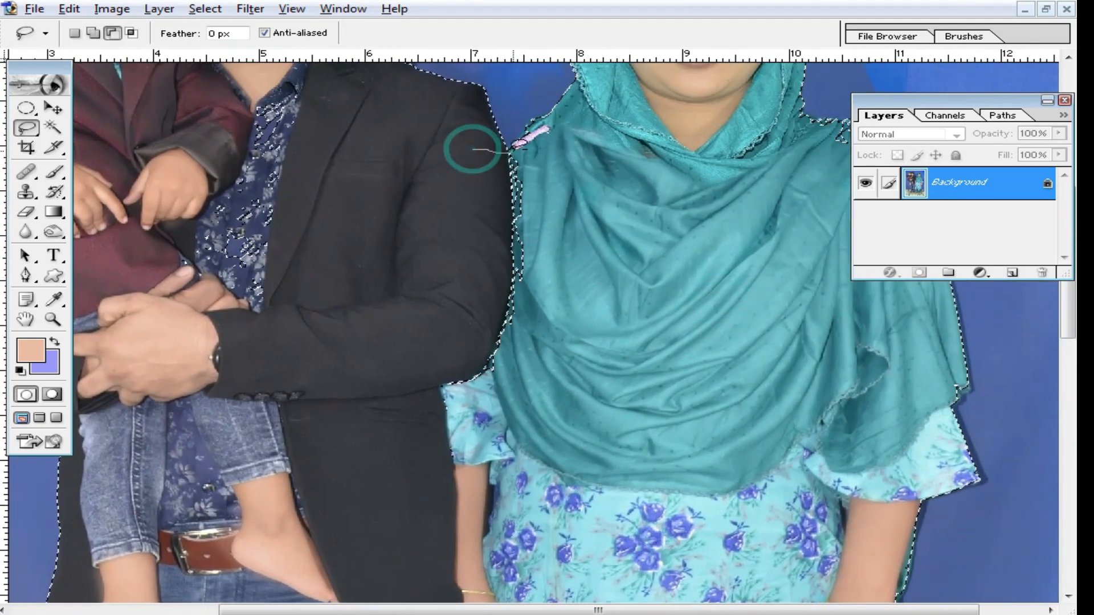
{"action": "left_click_drag", "start_coordinate": [437, 456], "coordinate": [466, 254]}
{"action": "left_click_drag", "start_coordinate": [303, 142], "coordinate": [462, 252]}
{"action": "mouse_move", "coordinate": [324, 196]}
{"action": "left_mouse_down"}
{"action": "mouse_move", "coordinate": [409, 176]}
{"action": "mouse_move", "coordinate": [529, 277]}
{"action": "mouse_move", "coordinate": [433, 471]}
{"action": "left_mouse_up"}
{"action": "left_click_drag", "start_coordinate": [362, 183], "coordinate": [393, 179]}
{"action": "left_click_drag", "start_coordinate": [677, 255], "coordinate": [589, 359]}
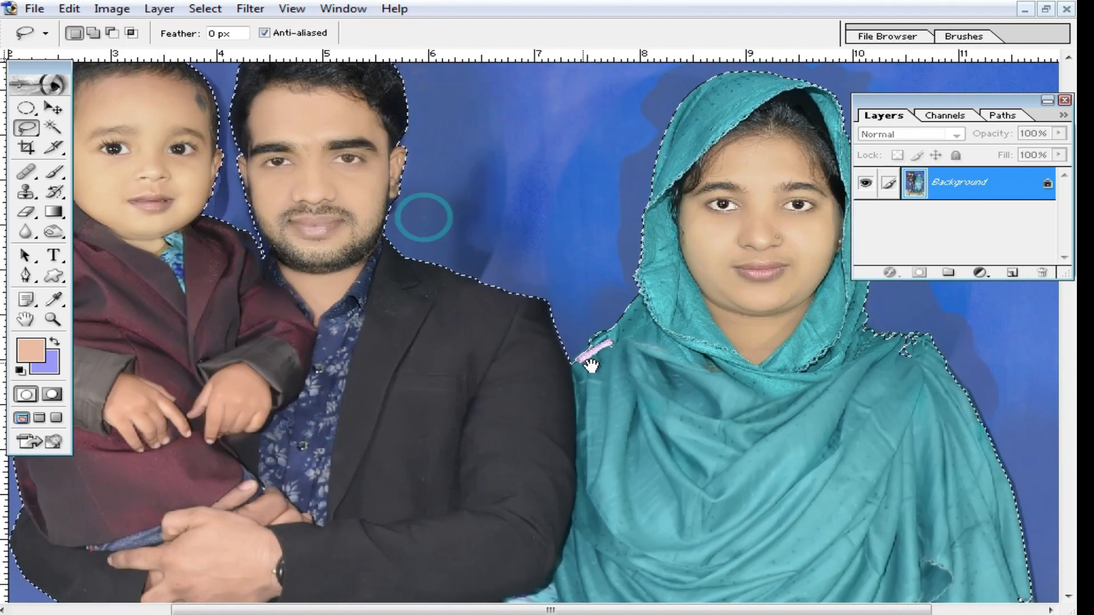
Lasso the scarf's shoulder edge around the pink pin to subtract it from the selection.
{"action": "left_click", "coordinate": [598, 353], "text": "ctrl"}
{"action": "left_click", "coordinate": [598, 354], "text": "ctrl"}
{"action": "left_click", "coordinate": [464, 359], "text": "ctrl"}
{"action": "left_click_drag", "start_coordinate": [510, 308], "coordinate": [468, 311]}
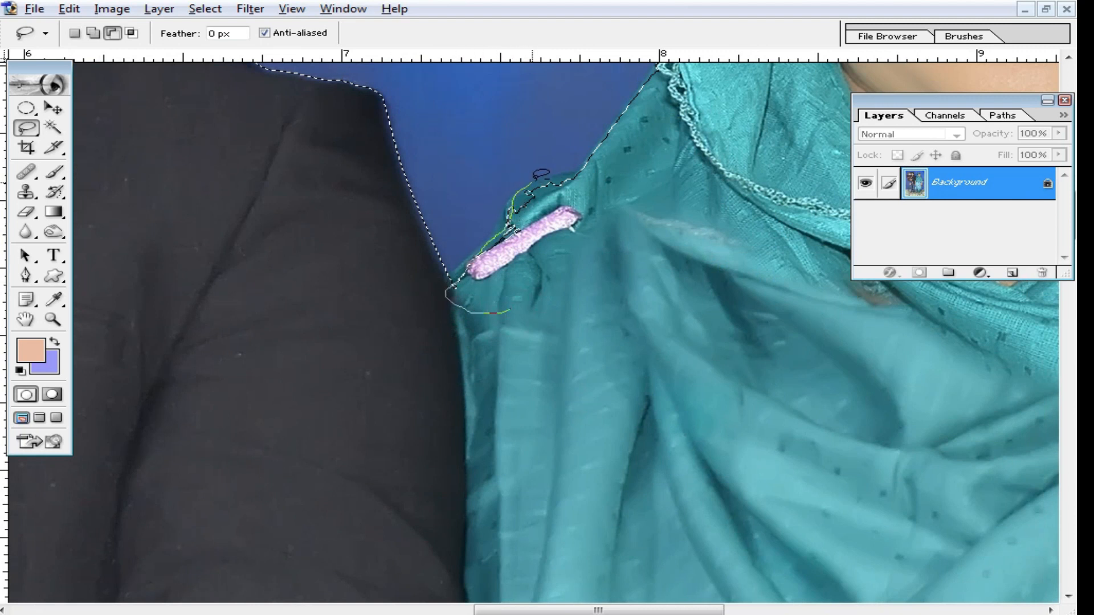
Subtract the woman's other scarf shoulder, from the neck fold to the outer slope, from the selection with the Lasso.
{"action": "left_click_drag", "start_coordinate": [622, 164], "coordinate": [552, 305]}
{"action": "mouse_move", "coordinate": [758, 256]}
{"action": "left_mouse_down"}
{"action": "mouse_move", "coordinate": [710, 305]}
{"action": "mouse_move", "coordinate": [552, 393]}
{"action": "left_mouse_up"}
{"action": "mouse_move", "coordinate": [768, 318]}
{"action": "left_mouse_down"}
{"action": "mouse_move", "coordinate": [706, 415]}
{"action": "mouse_move", "coordinate": [669, 538]}
{"action": "left_mouse_up"}
{"action": "left_click_drag", "start_coordinate": [601, 334], "coordinate": [577, 480]}
{"action": "left_click_drag", "start_coordinate": [737, 323], "coordinate": [564, 500]}
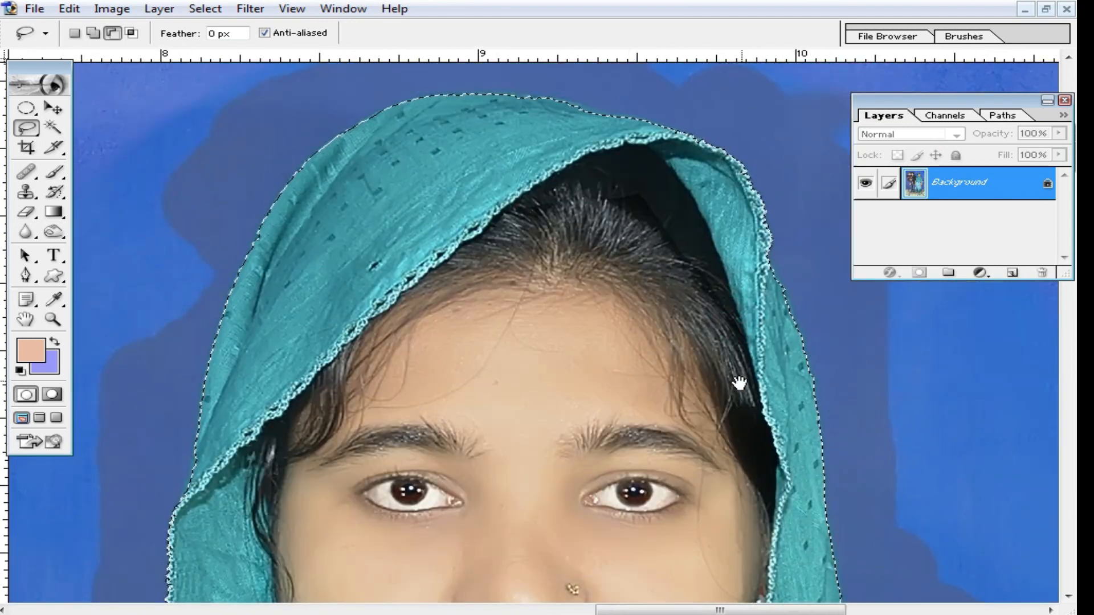
{"action": "left_click_drag", "start_coordinate": [738, 383], "coordinate": [617, 245]}
{"action": "left_click_drag", "start_coordinate": [630, 412], "coordinate": [603, 184]}
{"action": "left_click_drag", "start_coordinate": [694, 447], "coordinate": [615, 244]}
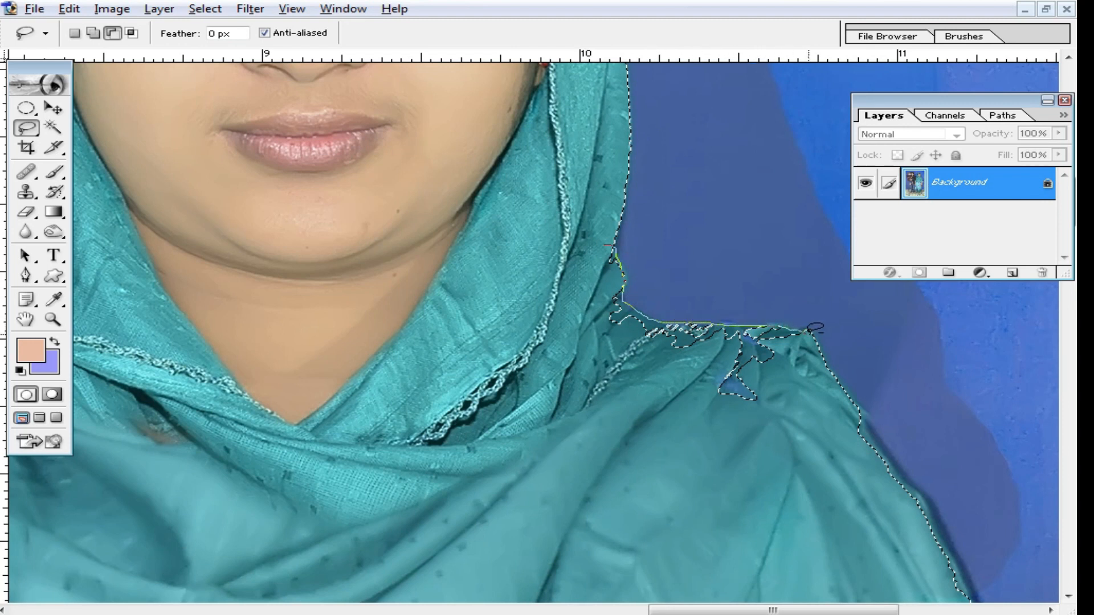
{"action": "left_click_drag", "start_coordinate": [698, 504], "coordinate": [694, 506]}
{"action": "mouse_move", "coordinate": [870, 490]}
{"action": "left_mouse_down"}
{"action": "mouse_move", "coordinate": [840, 489]}
{"action": "mouse_move", "coordinate": [636, 288]}
{"action": "left_mouse_up"}
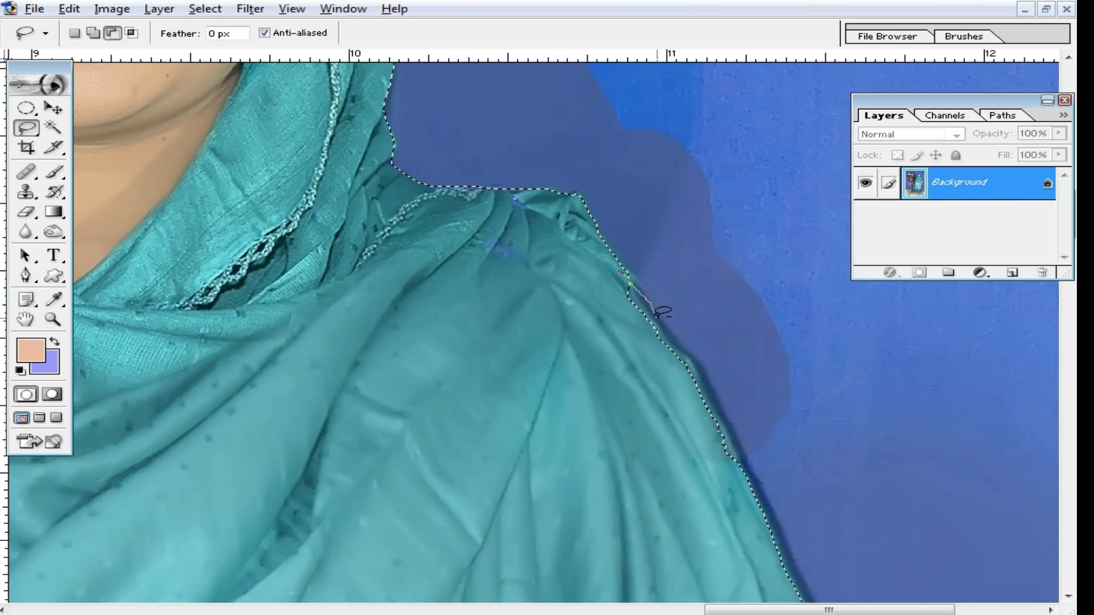
Subtract the selected patches at the outer hem corner of the woman's floral dress with the Lasso.
{"action": "left_click_drag", "start_coordinate": [768, 548], "coordinate": [648, 362]}
{"action": "left_click", "coordinate": [376, 327], "text": "ctrl+alt"}
{"action": "left_click", "coordinate": [520, 393], "text": "ctrl+alt"}
{"action": "mouse_move", "coordinate": [560, 568]}
{"action": "left_mouse_down"}
{"action": "mouse_move", "coordinate": [613, 498]}
{"action": "mouse_move", "coordinate": [575, 257]}
{"action": "left_mouse_up"}
{"action": "left_click_drag", "start_coordinate": [630, 442], "coordinate": [590, 230]}
{"action": "left_click_drag", "start_coordinate": [579, 573], "coordinate": [575, 219]}
{"action": "left_click_drag", "start_coordinate": [618, 179], "coordinate": [642, 181]}
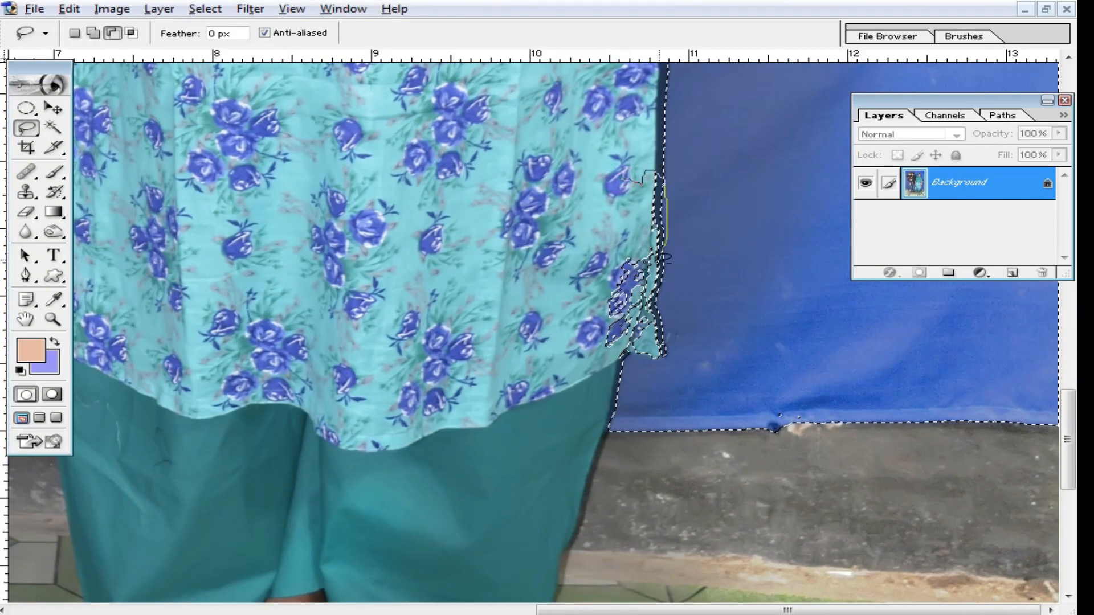
Lasso around the man's lower trouser legs and subtract them from the backdrop selection.
{"action": "left_click", "coordinate": [298, 373], "text": "ctrl+alt"}
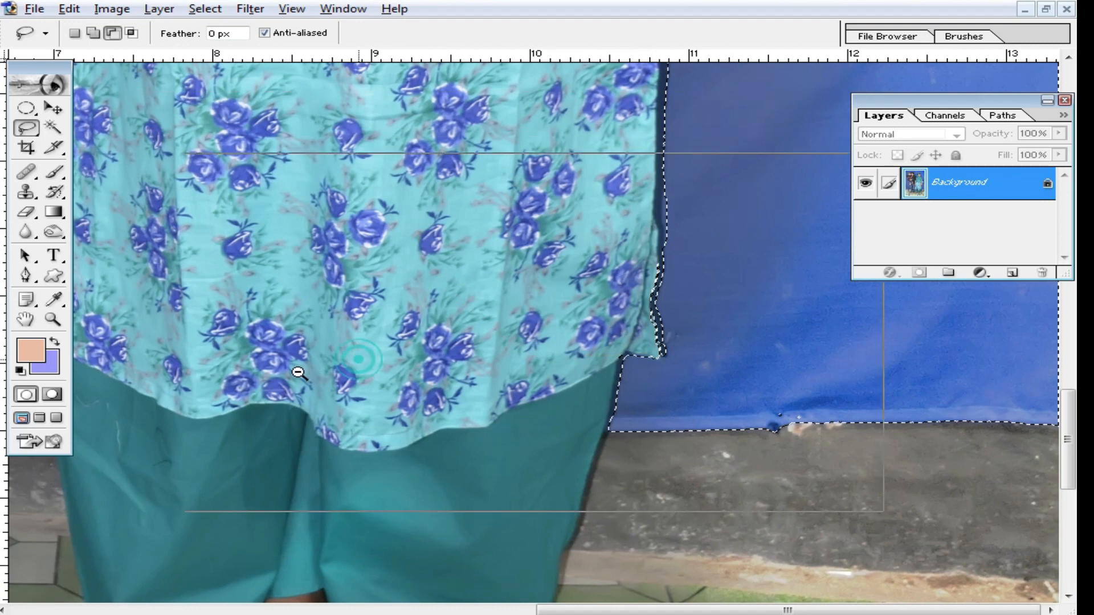
{"action": "left_click_drag", "start_coordinate": [308, 474], "coordinate": [503, 342]}
{"action": "mouse_move", "coordinate": [362, 285]}
{"action": "left_mouse_down"}
{"action": "mouse_move", "coordinate": [445, 379]}
{"action": "mouse_move", "coordinate": [442, 348]}
{"action": "left_mouse_up"}
{"action": "mouse_move", "coordinate": [550, 162]}
{"action": "left_mouse_down"}
{"action": "mouse_move", "coordinate": [297, 483]}
{"action": "mouse_move", "coordinate": [315, 276]}
{"action": "left_mouse_up"}
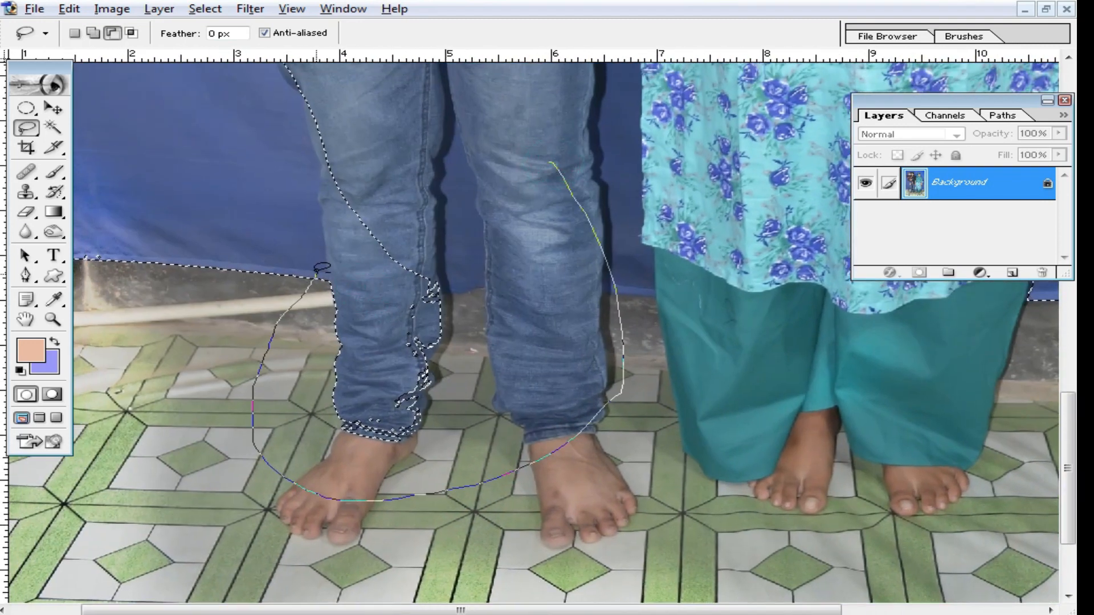
{"action": "left_click_drag", "start_coordinate": [549, 283], "coordinate": [527, 285]}
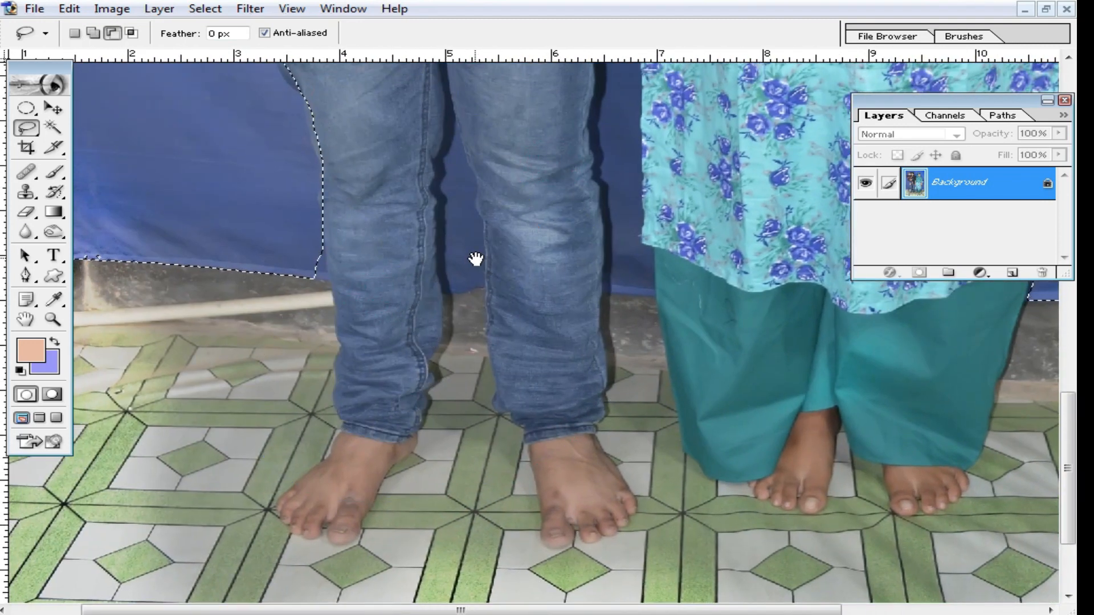
Examine the selection outline from the man's trousers up to the child's shoulder and the gap beside the man's face.
{"action": "left_click_drag", "start_coordinate": [477, 259], "coordinate": [562, 552]}
{"action": "left_click", "coordinate": [465, 309], "text": "ctrl"}
{"action": "left_click_drag", "start_coordinate": [345, 206], "coordinate": [345, 206]}
{"action": "left_click_drag", "start_coordinate": [707, 600], "coordinate": [746, 458]}
{"action": "left_click", "coordinate": [574, 420], "text": "alt"}
{"action": "left_click_drag", "start_coordinate": [499, 527], "coordinate": [570, 344]}
{"action": "mouse_move", "coordinate": [483, 227]}
{"action": "left_mouse_down"}
{"action": "mouse_move", "coordinate": [384, 282]}
{"action": "mouse_move", "coordinate": [472, 393]}
{"action": "left_mouse_up"}
{"action": "left_click", "coordinate": [557, 217], "text": "alt"}
{"action": "left_click_drag", "start_coordinate": [576, 152], "coordinate": [520, 334]}
{"action": "left_click", "coordinate": [420, 321], "text": "ctrl"}
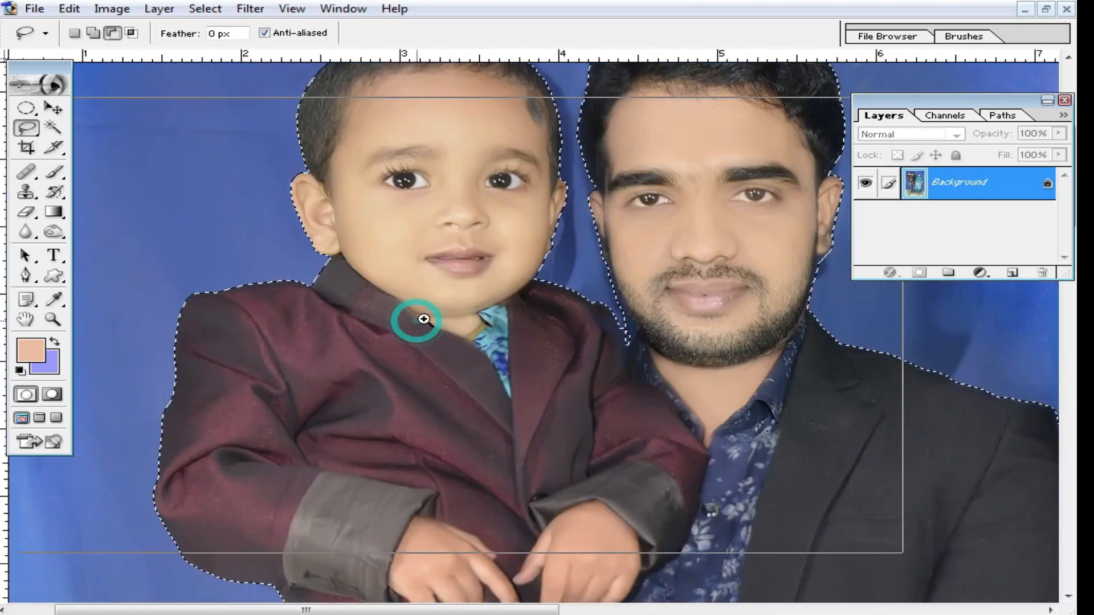
{"action": "left_click", "coordinate": [738, 311], "text": "ctrl"}
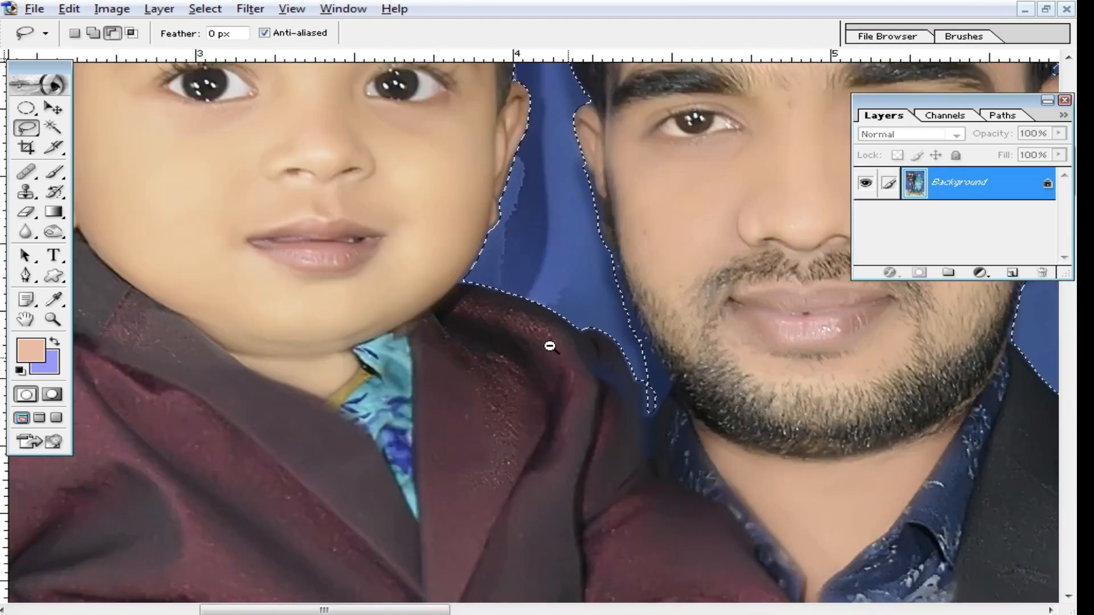
{"action": "left_click", "coordinate": [505, 283], "text": "alt"}
Subtract the man's curly hair together with a loose margin of backdrop around it from the selection.
{"action": "left_click_drag", "start_coordinate": [528, 224], "coordinate": [593, 413]}
{"action": "left_click_drag", "start_coordinate": [745, 271], "coordinate": [549, 359]}
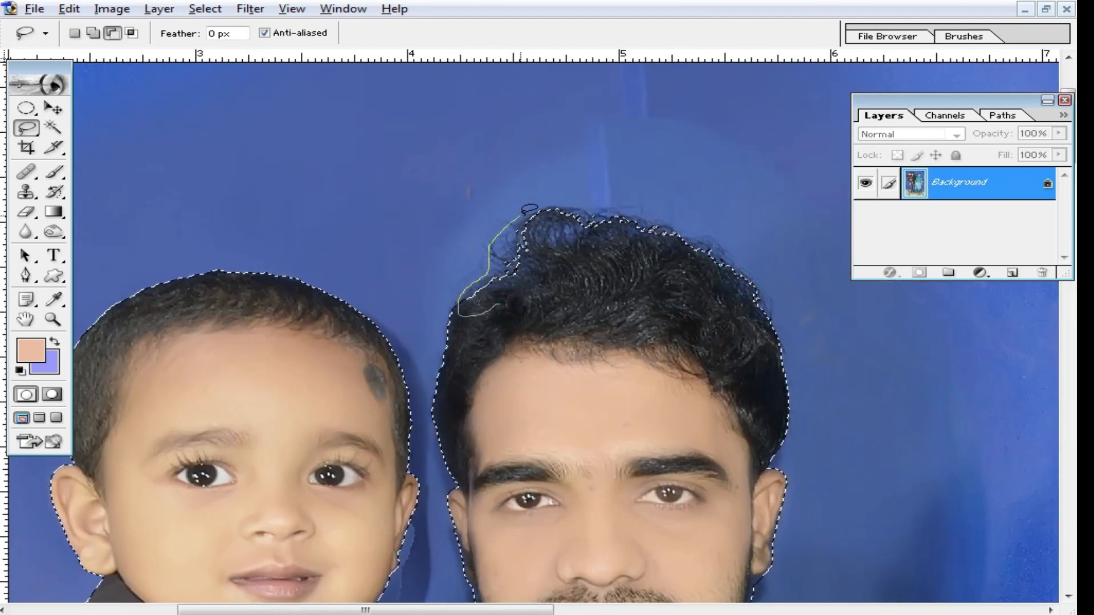
{"action": "left_click_drag", "start_coordinate": [763, 307], "coordinate": [768, 310]}
{"action": "mouse_move", "coordinate": [443, 281]}
{"action": "left_mouse_down"}
{"action": "mouse_move", "coordinate": [554, 175]}
{"action": "mouse_move", "coordinate": [728, 187]}
{"action": "left_mouse_up"}
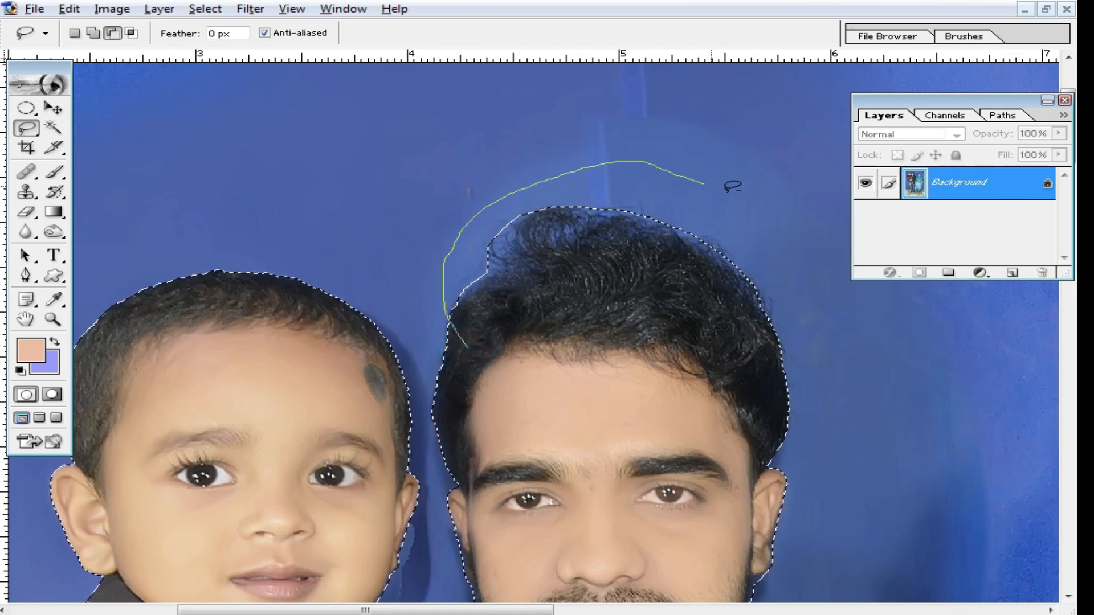
{"action": "left_click_drag", "start_coordinate": [774, 351], "coordinate": [779, 365]}
Feather the backdrop selection by 2 pixels.
{"action": "key", "text": "ctrl+minus"}
{"action": "key", "text": "ctrl+minus"}
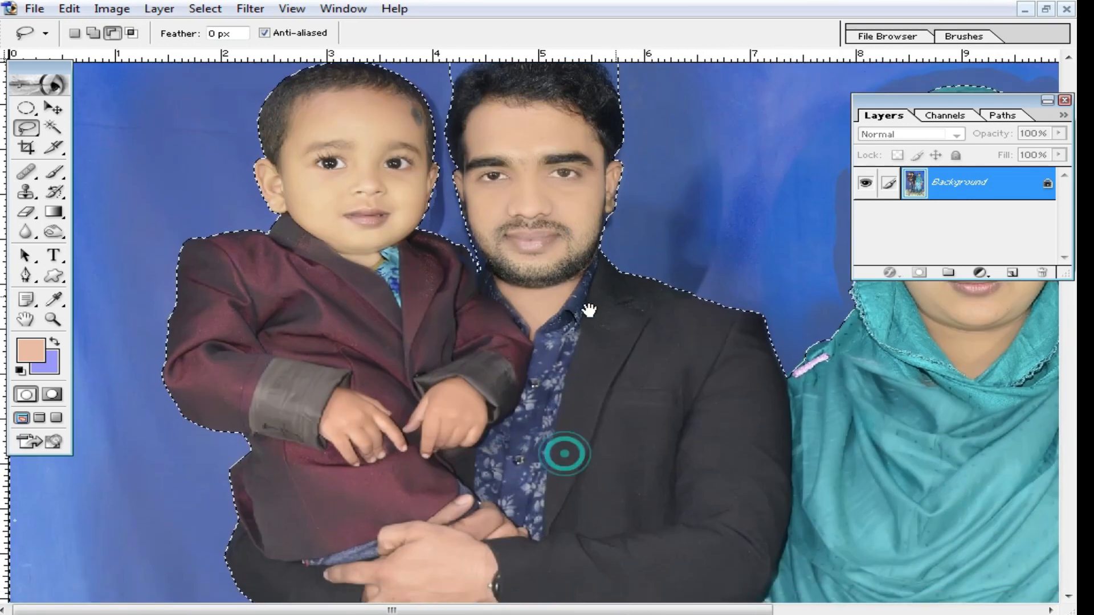
{"action": "key", "text": "ctrl+alt+d"}
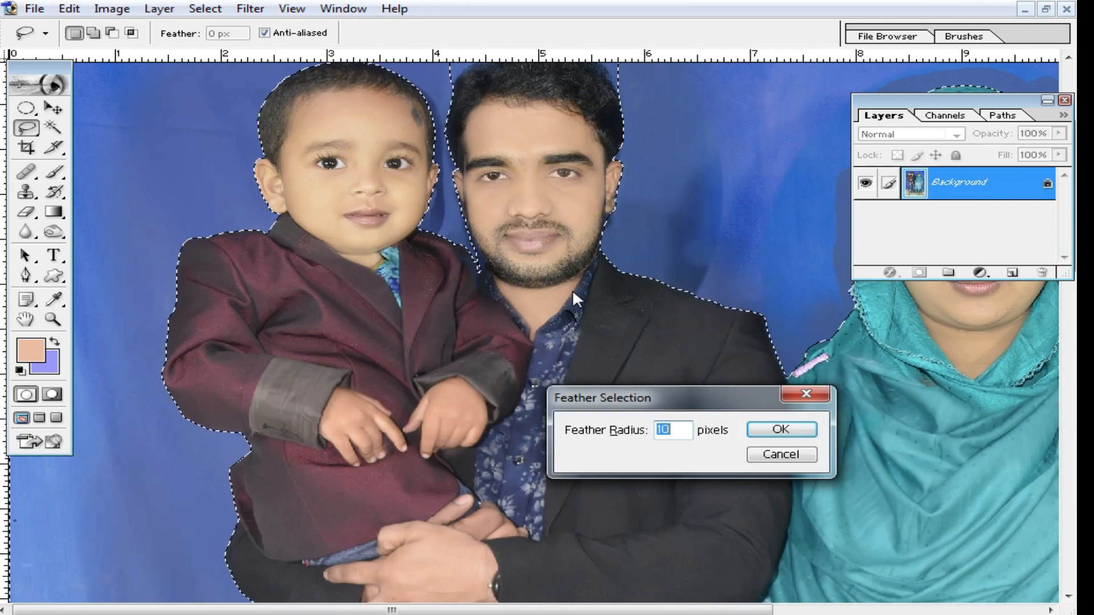
{"action": "type", "text": "25"}
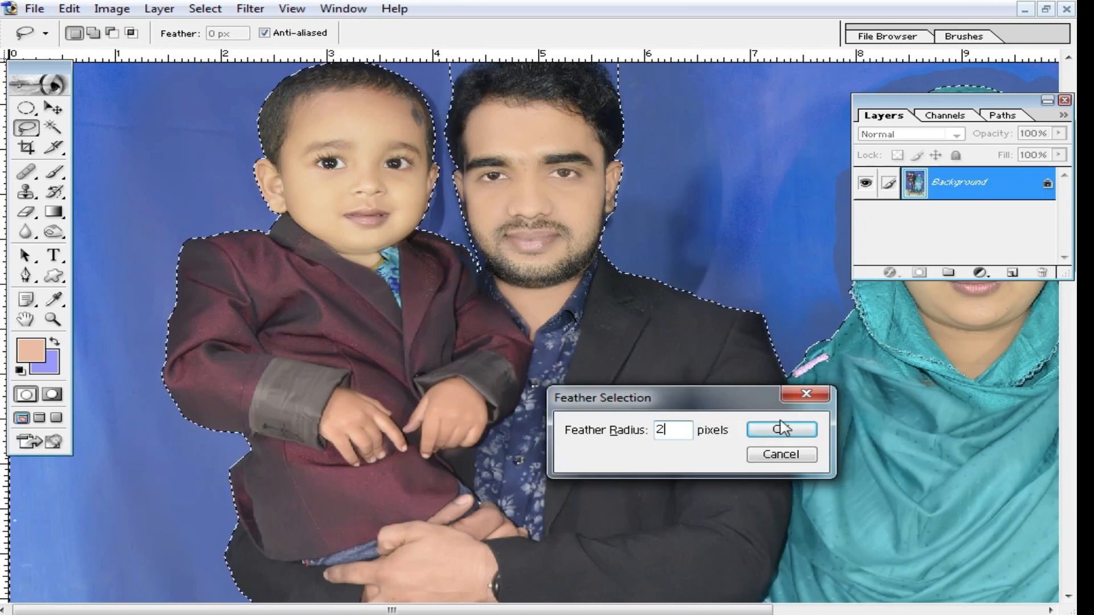
{"action": "left_click", "coordinate": [781, 430]}
Erase the selected blue backdrop with the Magic Eraser at tolerance 32 and drop the selection.
{"action": "left_click", "coordinate": [636, 331], "text": "alt"}
{"action": "left_click", "coordinate": [632, 329], "text": "alt"}
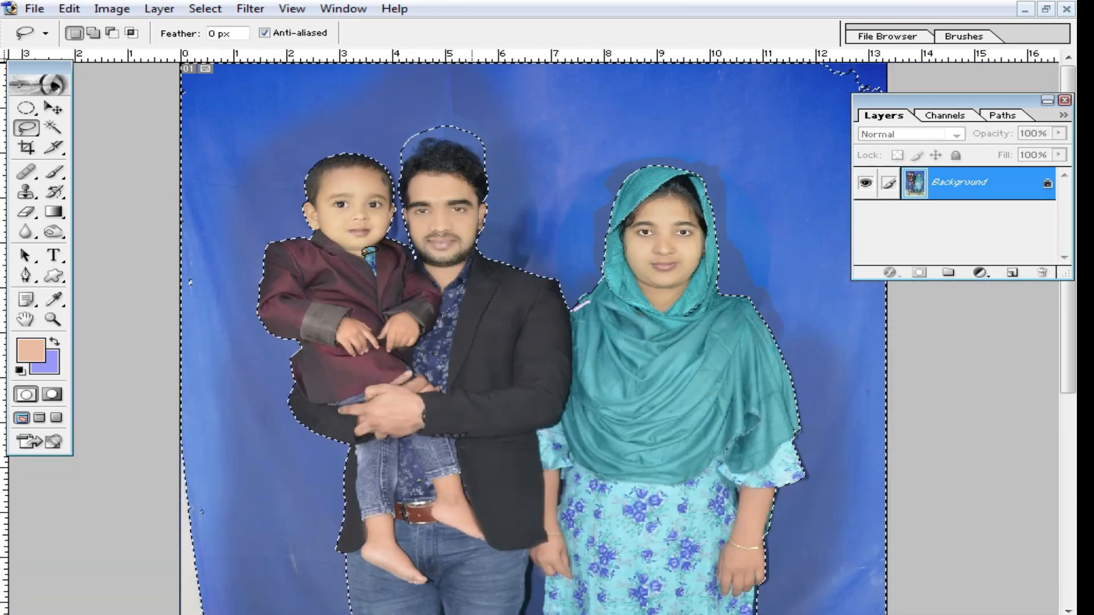
{"action": "left_click", "coordinate": [34, 212]}
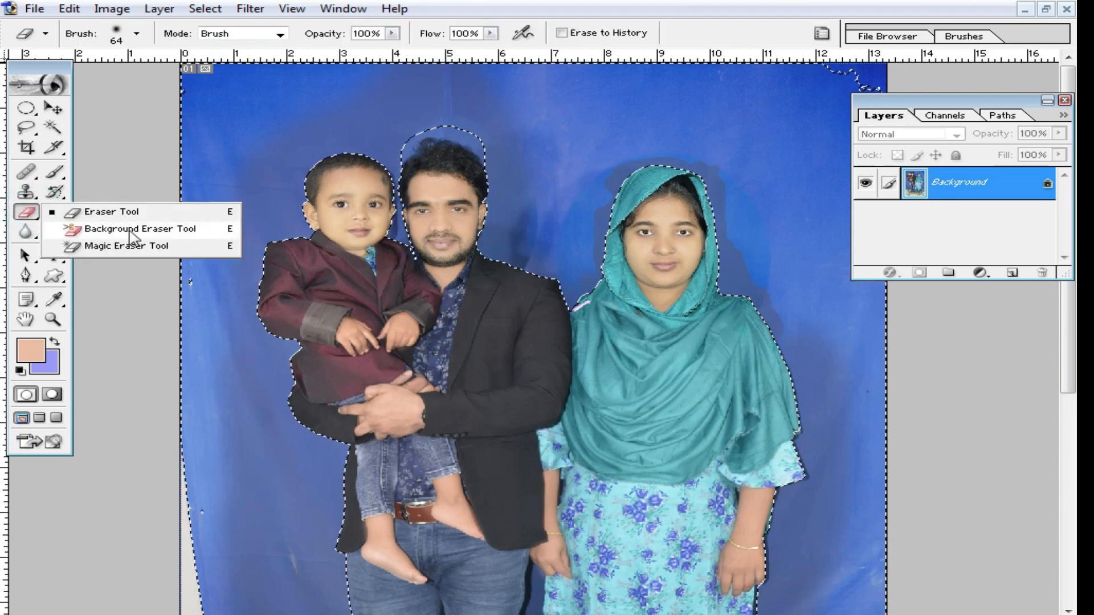
{"action": "left_click", "coordinate": [125, 247]}
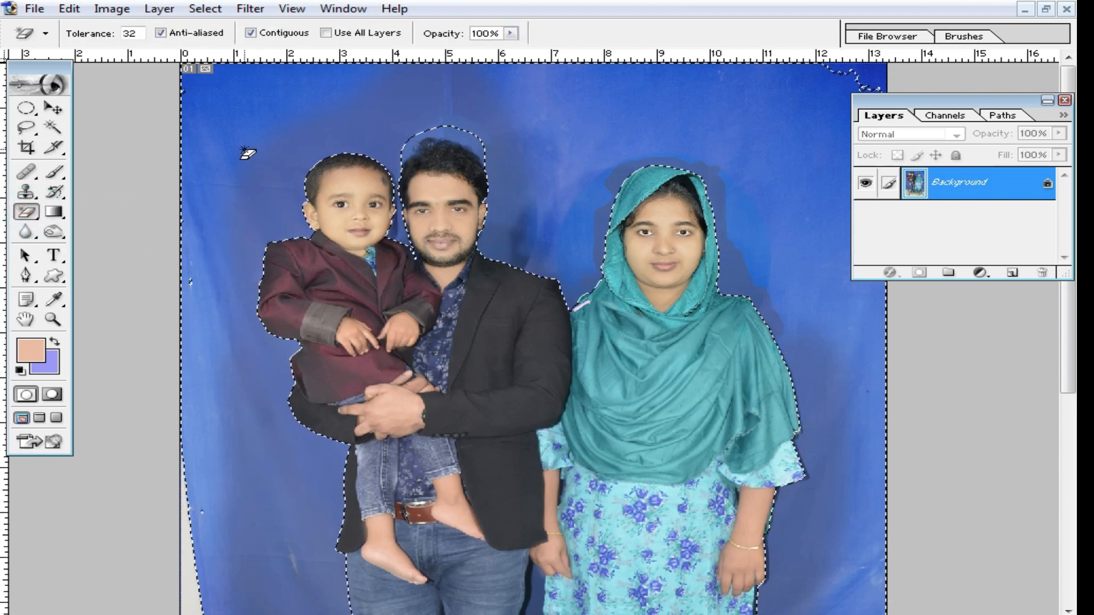
{"action": "left_click", "coordinate": [243, 150]}
{"action": "left_click", "coordinate": [245, 152]}
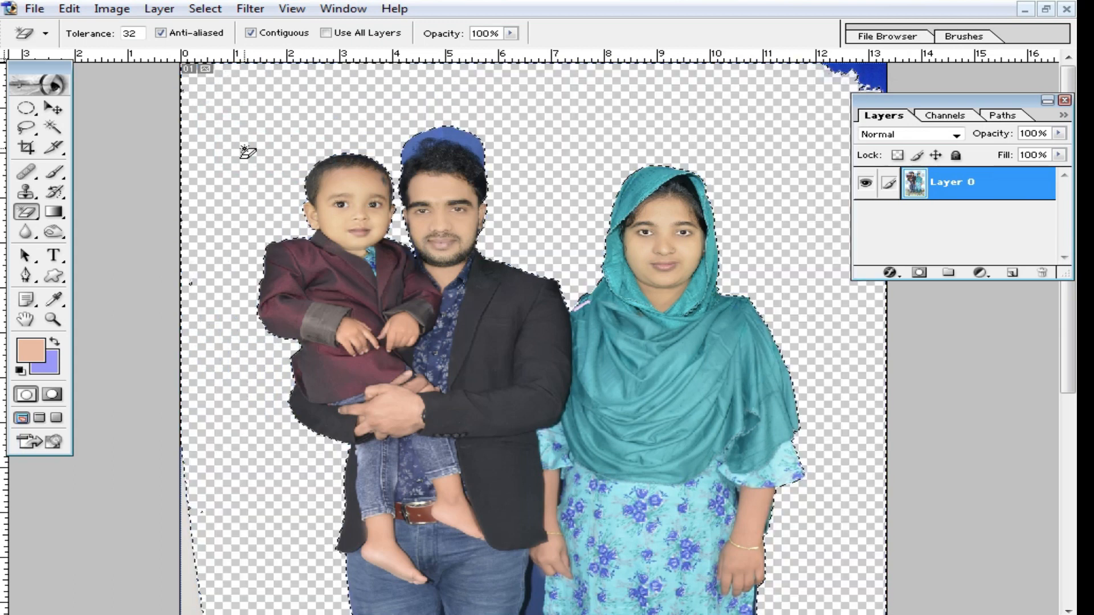
{"action": "left_click", "coordinate": [26, 108]}
Start a Pen path in the cleared area beside the man's trouser leg, curving down across the wall toward the leg.
{"action": "scroll", "coordinate": [601, 440], "scroll_direction": "down", "scroll_amount": 2}
{"action": "scroll", "coordinate": [600, 440], "scroll_direction": "down", "scroll_amount": 2}
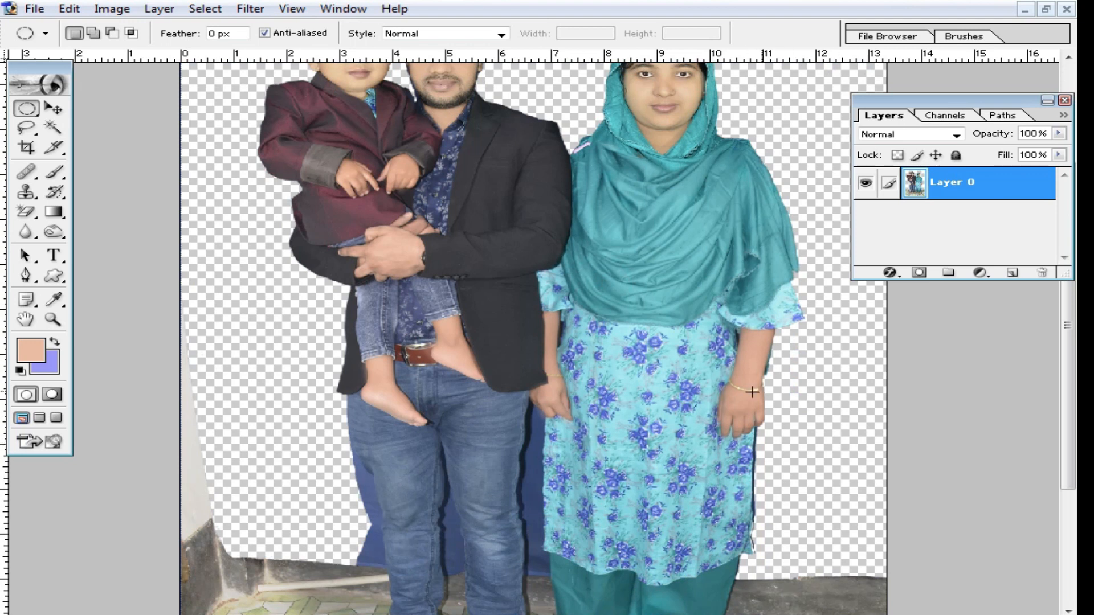
{"action": "scroll", "coordinate": [457, 444], "scroll_direction": "down", "scroll_amount": 4}
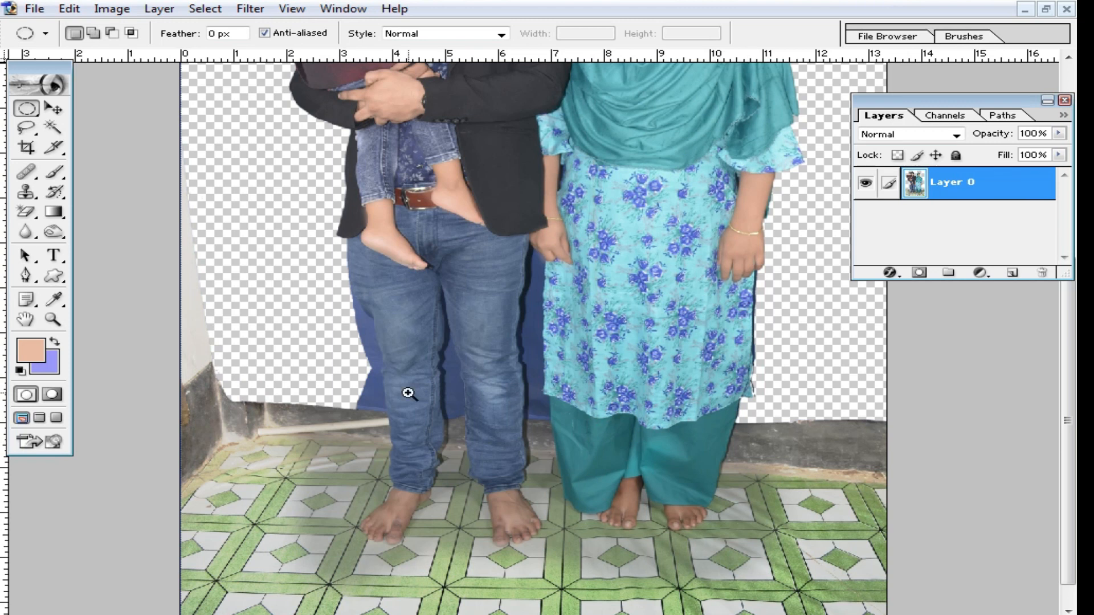
{"action": "left_click", "coordinate": [427, 386], "text": "ctrl"}
{"action": "left_click", "coordinate": [476, 293], "text": "ctrl"}
{"action": "left_click", "coordinate": [484, 302], "text": "ctrl"}
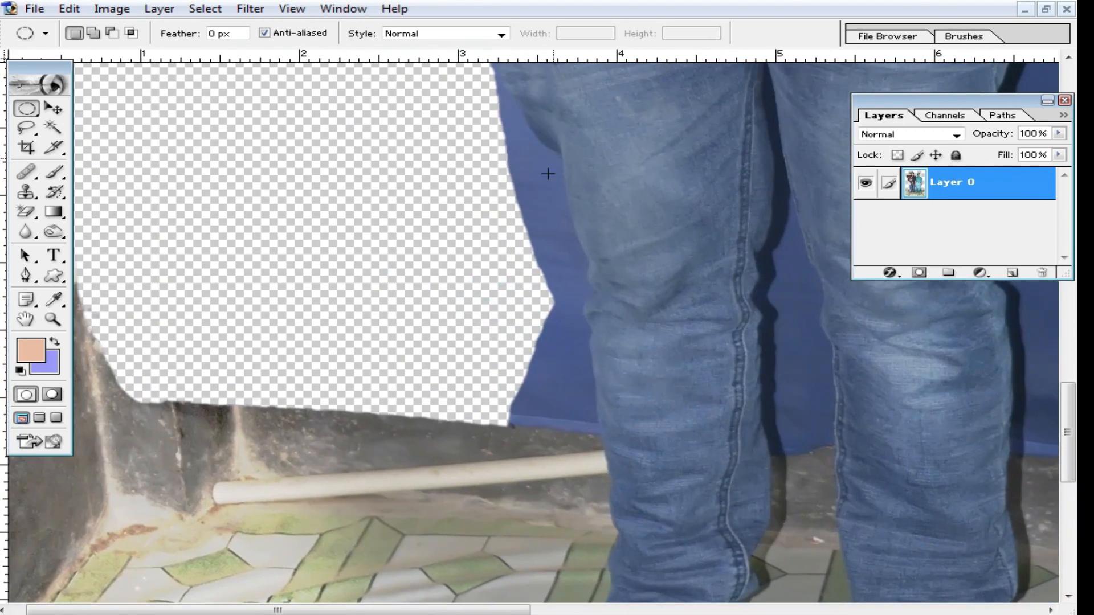
{"action": "key", "text": "p"}
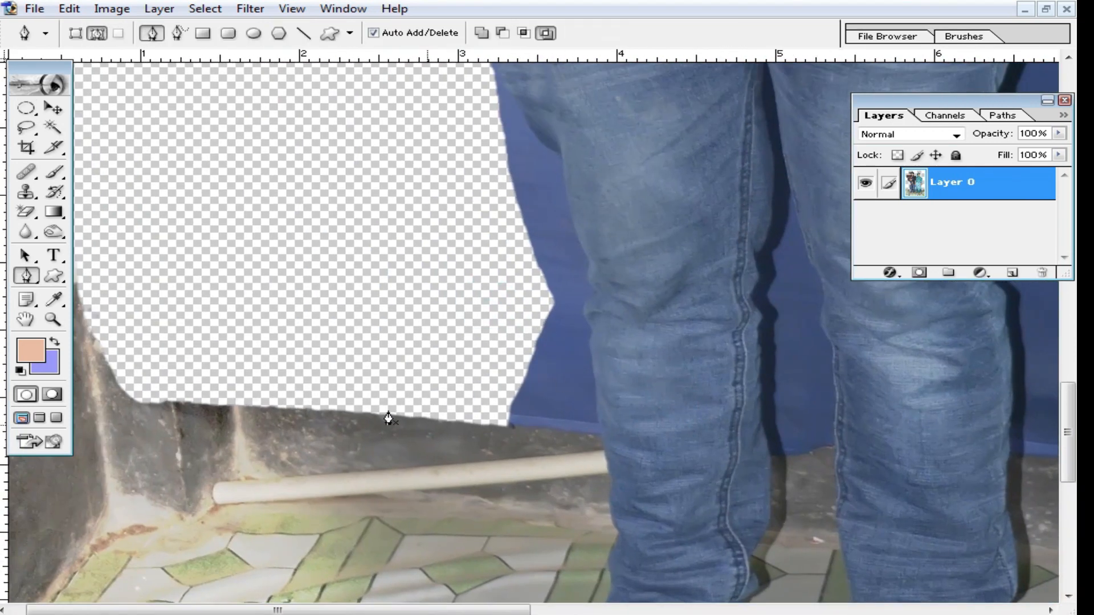
{"action": "left_click", "coordinate": [329, 332]}
{"action": "left_click", "coordinate": [344, 384]}
{"action": "left_click_drag", "start_coordinate": [405, 477], "coordinate": [447, 499]}
{"action": "left_click_drag", "start_coordinate": [538, 518], "coordinate": [564, 515]}
Extend the path across the wall to the man's trouser leg and trace its outer edge upward from the shin.
{"action": "left_click", "coordinate": [552, 429], "text": "ctrl"}
{"action": "mouse_move", "coordinate": [632, 593]}
{"action": "left_mouse_down"}
{"action": "mouse_move", "coordinate": [505, 381]}
{"action": "mouse_move", "coordinate": [534, 577]}
{"action": "left_mouse_up"}
{"action": "left_click", "coordinate": [522, 455]}
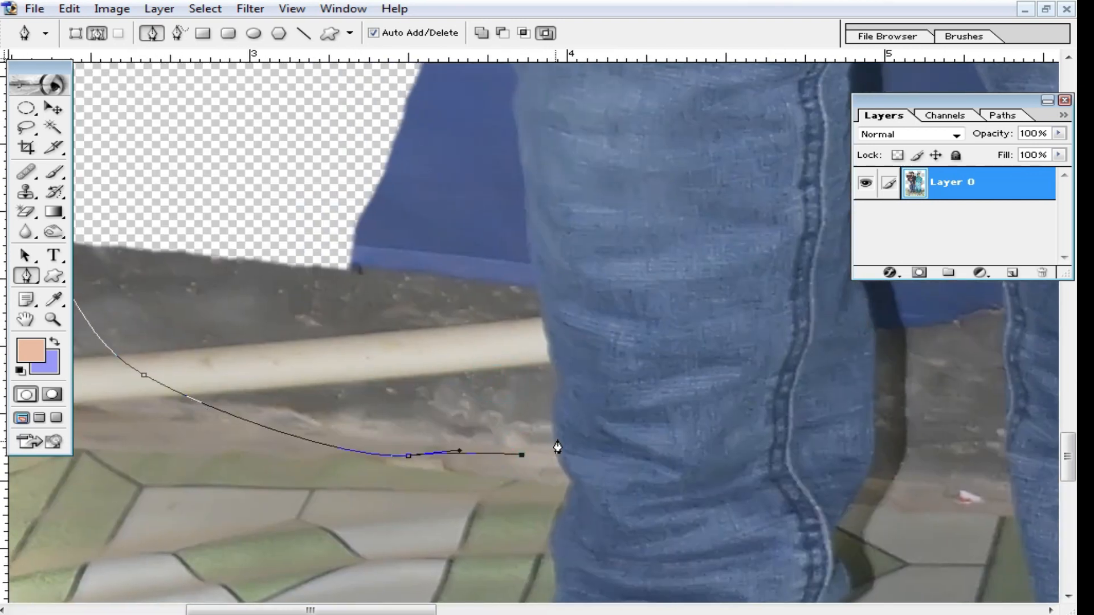
{"action": "left_click", "coordinate": [557, 440]}
{"action": "left_click_drag", "start_coordinate": [549, 366], "coordinate": [543, 491]}
{"action": "left_click_drag", "start_coordinate": [539, 450], "coordinate": [526, 419]}
{"action": "left_click", "coordinate": [523, 406]}
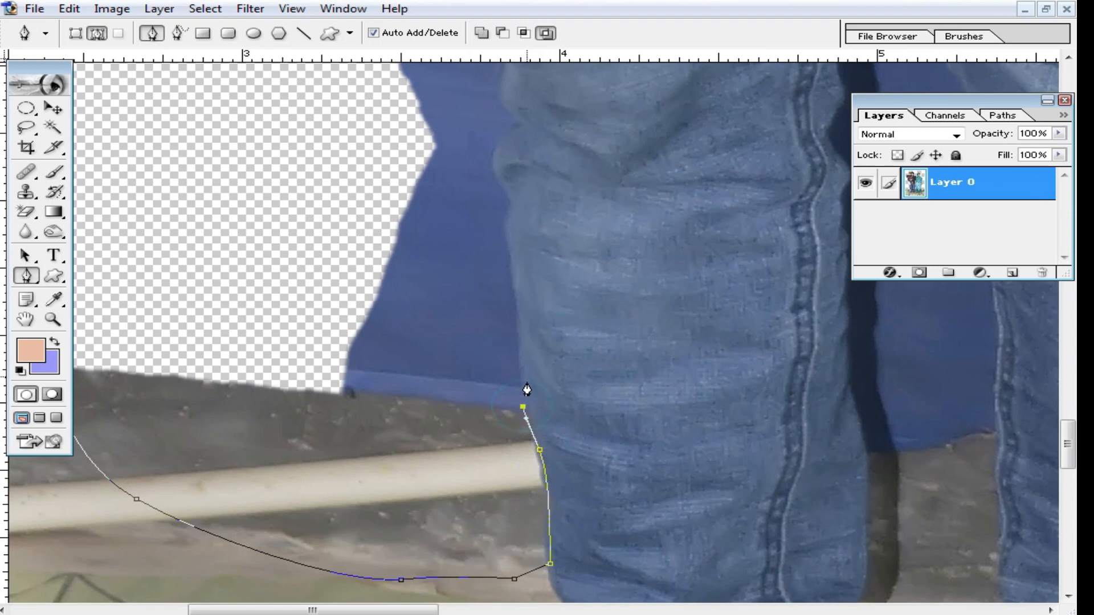
{"action": "left_click", "coordinate": [519, 352]}
{"action": "scroll", "coordinate": [502, 438], "scroll_direction": "up", "scroll_amount": 3}
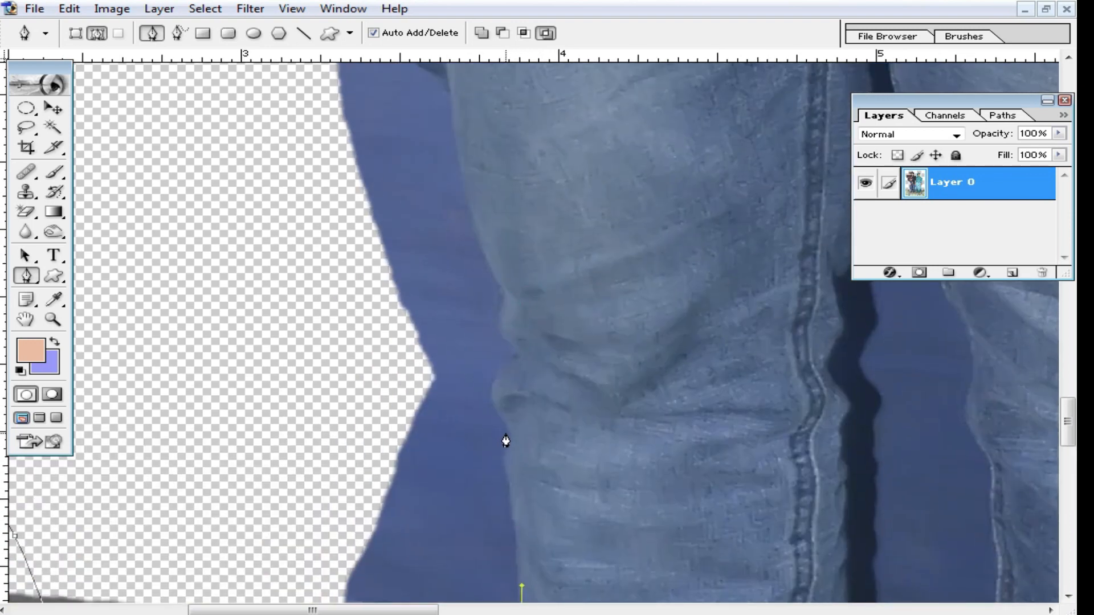
Trace the outer edge of the man's jeans with path anchors from the knee up to the fold on the thigh.
{"action": "left_click_drag", "start_coordinate": [493, 373], "coordinate": [496, 437]}
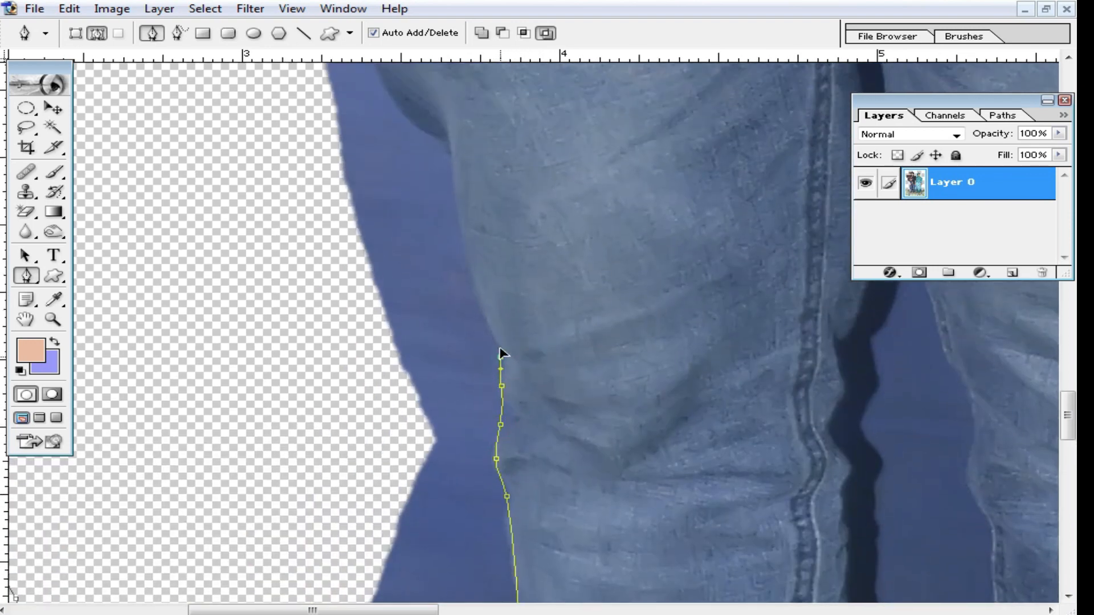
{"action": "left_click_drag", "start_coordinate": [488, 312], "coordinate": [497, 517]}
{"action": "left_click", "coordinate": [477, 389]}
{"action": "left_click", "coordinate": [463, 317]}
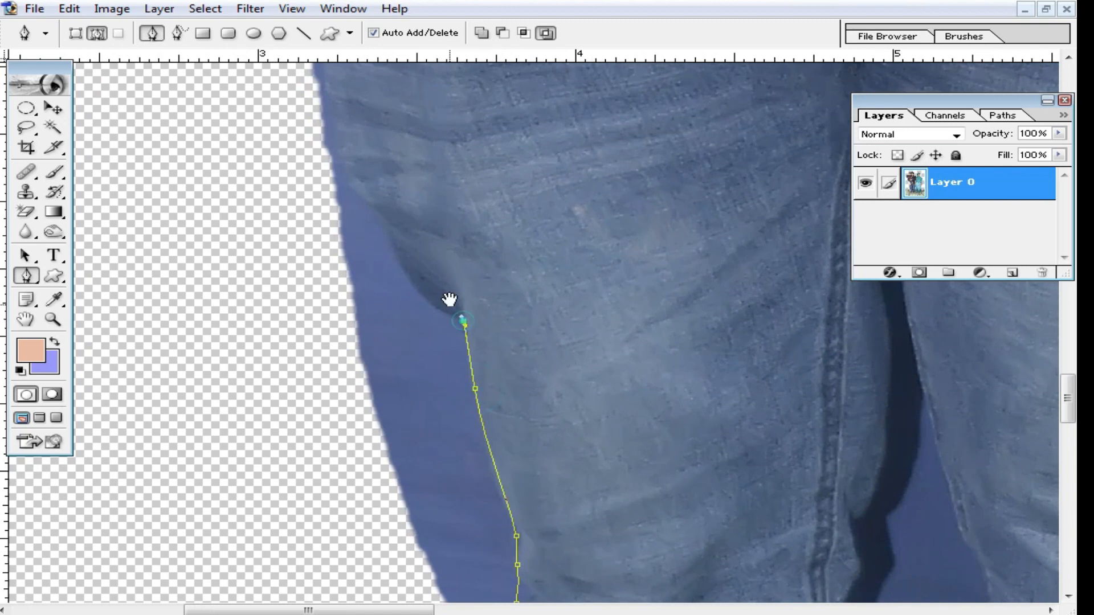
{"action": "left_click_drag", "start_coordinate": [448, 297], "coordinate": [500, 468]}
{"action": "left_click", "coordinate": [440, 394]}
{"action": "left_click_drag", "start_coordinate": [436, 378], "coordinate": [461, 445]}
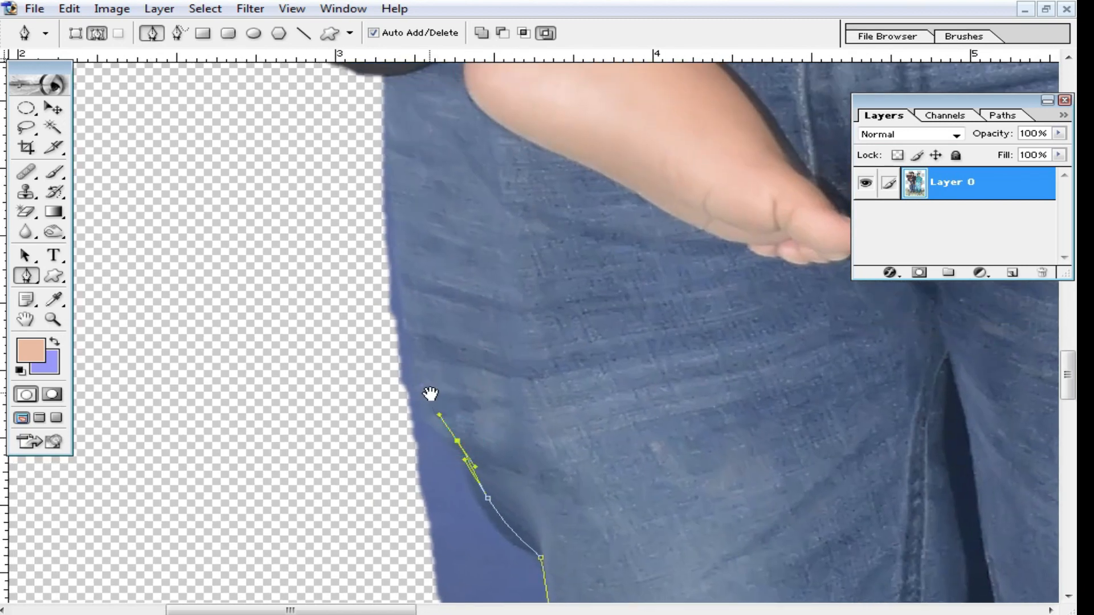
Carry the path up the man's upper thigh to the jacket hem and close it in a loop through the cleared area.
{"action": "left_click_drag", "start_coordinate": [430, 393], "coordinate": [433, 419]}
{"action": "left_click", "coordinate": [408, 318]}
{"action": "left_click", "coordinate": [405, 249]}
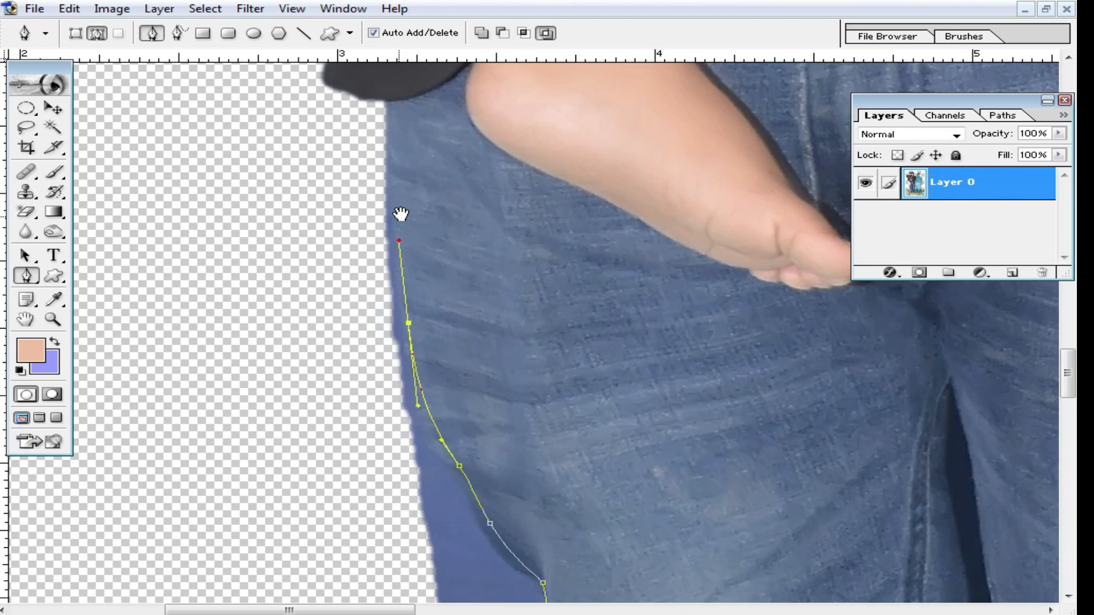
{"action": "left_click_drag", "start_coordinate": [399, 215], "coordinate": [386, 360]}
{"action": "left_click_drag", "start_coordinate": [388, 286], "coordinate": [359, 290]}
{"action": "left_click", "coordinate": [288, 320], "text": "ctrl+alt"}
{"action": "left_click", "coordinate": [294, 393], "text": "ctrl+alt"}
{"action": "left_click_drag", "start_coordinate": [258, 489], "coordinate": [326, 342]}
{"action": "left_click", "coordinate": [357, 479]}
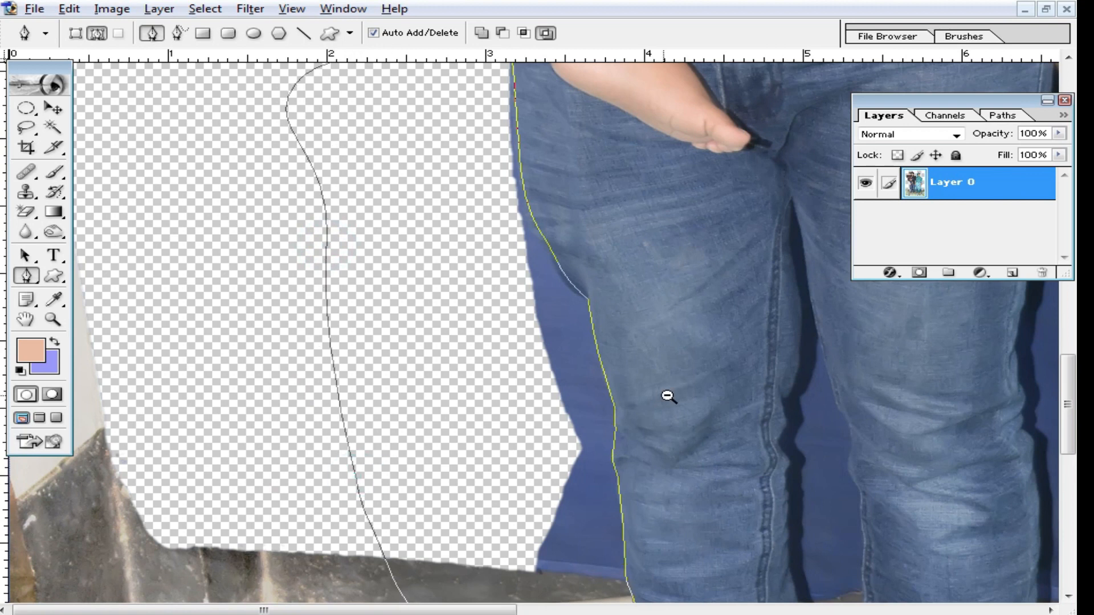
Start a second path in the gap between the couple, tracing the man's other trouser leg from near the cuff up toward the knee.
{"action": "left_click", "coordinate": [667, 395], "text": "ctrl+alt"}
{"action": "left_click_drag", "start_coordinate": [737, 398], "coordinate": [379, 309]}
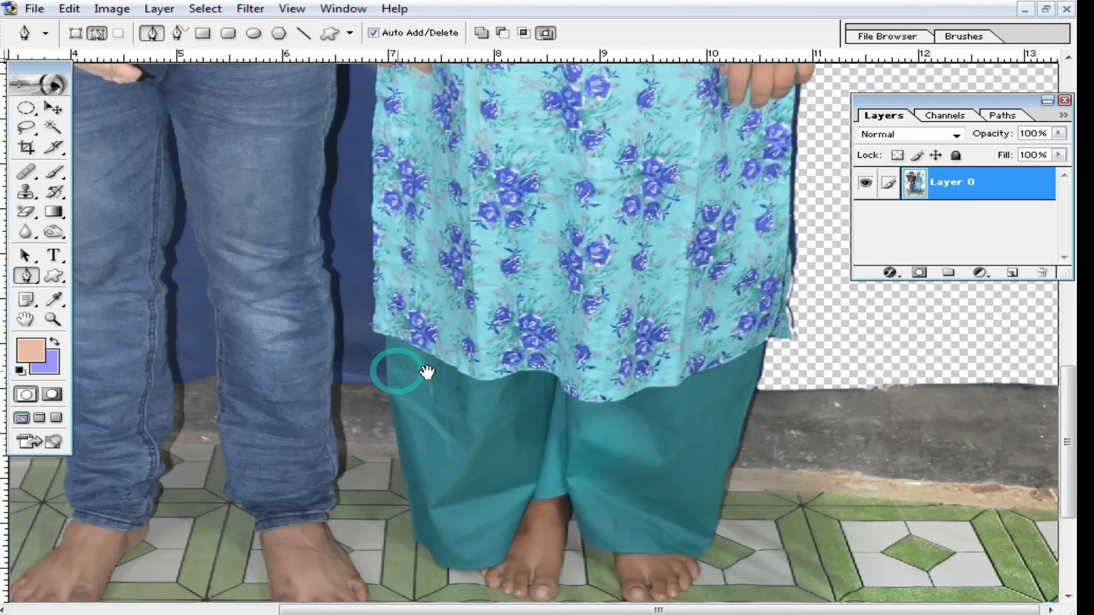
{"action": "left_click", "coordinate": [399, 370], "text": "ctrl"}
{"action": "left_click", "coordinate": [440, 513]}
{"action": "left_click", "coordinate": [440, 476]}
{"action": "left_click", "coordinate": [437, 423]}
{"action": "left_click", "coordinate": [500, 385], "text": "ctrl"}
{"action": "left_click_drag", "start_coordinate": [505, 329], "coordinate": [464, 346]}
{"action": "left_click_drag", "start_coordinate": [479, 304], "coordinate": [456, 439]}
{"action": "left_click", "coordinate": [434, 373]}
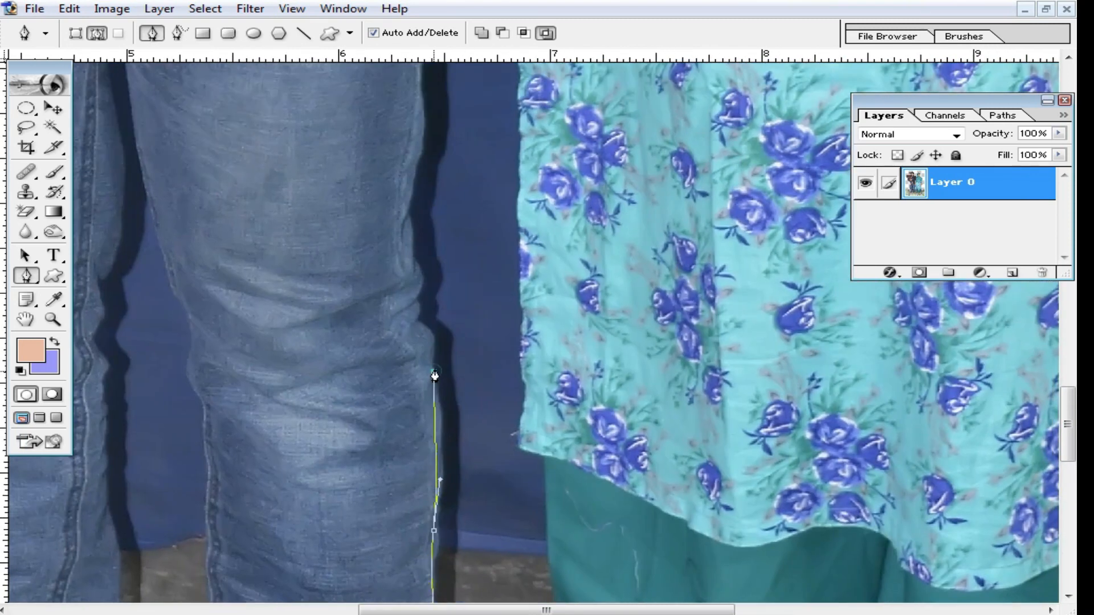
Continue the second path past the knee and up the man's thigh to the point where the jeans meet the woman's hand.
{"action": "left_click", "coordinate": [425, 333]}
{"action": "left_click_drag", "start_coordinate": [414, 314], "coordinate": [429, 364]}
{"action": "left_click_drag", "start_coordinate": [428, 363], "coordinate": [429, 346]}
{"action": "mouse_move", "coordinate": [429, 335]}
{"action": "left_mouse_down"}
{"action": "mouse_move", "coordinate": [428, 323]}
{"action": "mouse_move", "coordinate": [440, 402]}
{"action": "mouse_move", "coordinate": [444, 337]}
{"action": "left_mouse_up"}
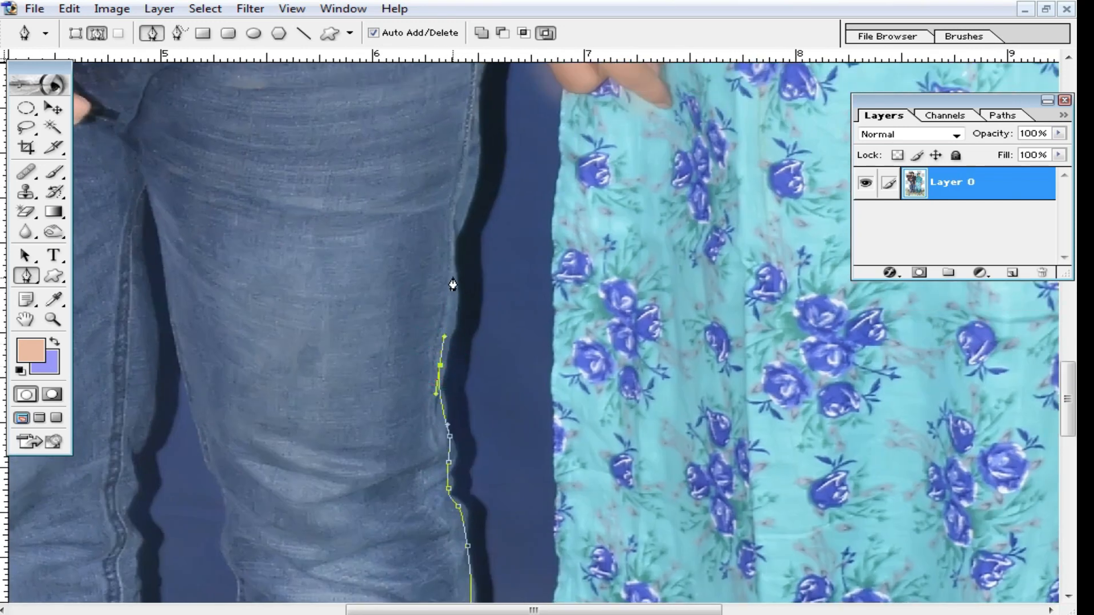
{"action": "left_click", "coordinate": [457, 232]}
{"action": "left_click_drag", "start_coordinate": [481, 166], "coordinate": [454, 278]}
{"action": "left_click", "coordinate": [486, 261], "text": "ctrl"}
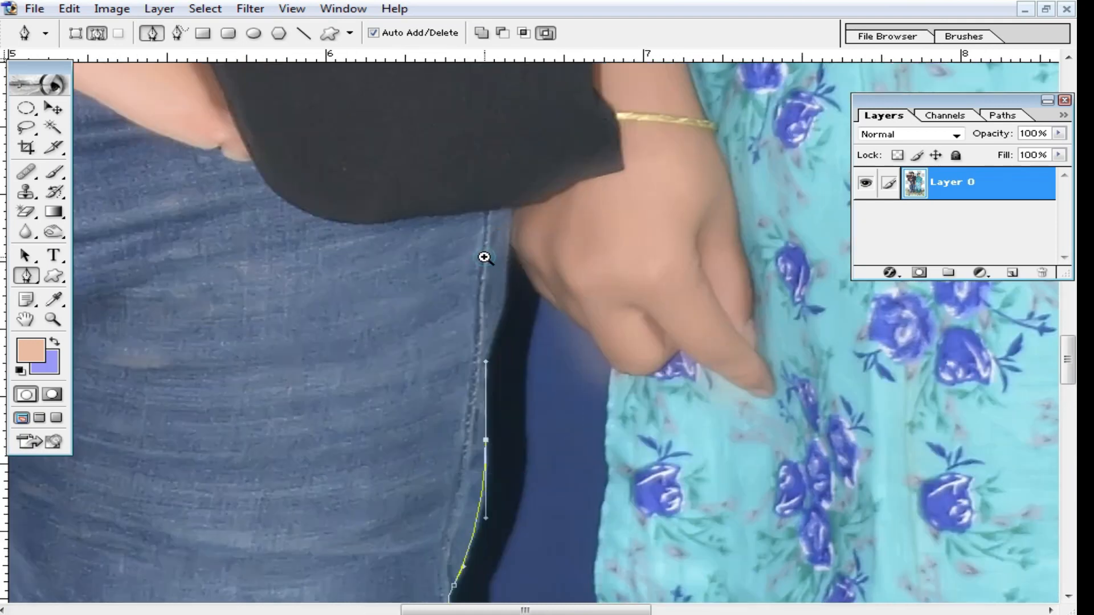
{"action": "left_click", "coordinate": [484, 254], "text": "ctrl"}
{"action": "left_click_drag", "start_coordinate": [580, 384], "coordinate": [585, 323]}
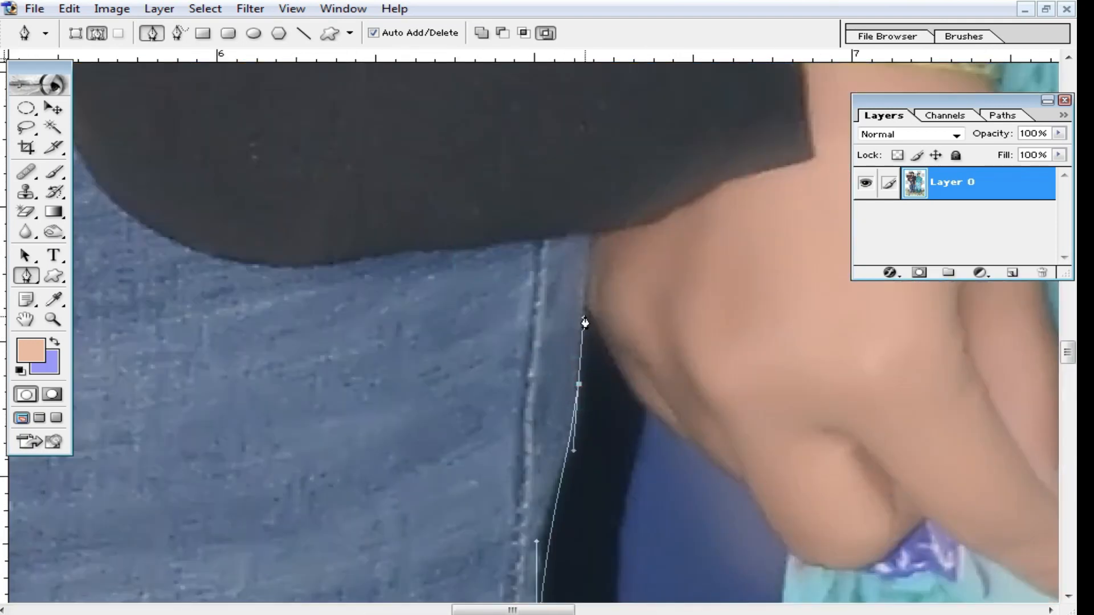
{"action": "left_click", "coordinate": [585, 306]}
{"action": "left_click_drag", "start_coordinate": [562, 466], "coordinate": [581, 418]}
{"action": "left_click", "coordinate": [585, 310]}
Trace the path down along the edge of the woman's hand toward the side of her tunic.
{"action": "left_click", "coordinate": [623, 371]}
{"action": "left_click", "coordinate": [672, 428]}
{"action": "left_click", "coordinate": [692, 438]}
{"action": "left_click_drag", "start_coordinate": [724, 470], "coordinate": [582, 360]}
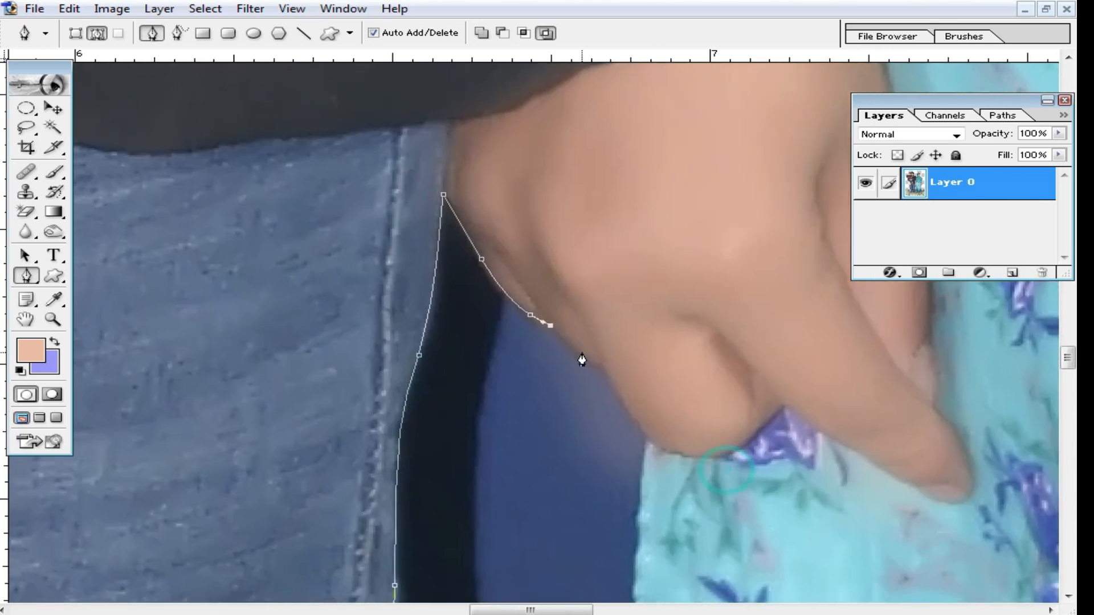
{"action": "left_click_drag", "start_coordinate": [657, 466], "coordinate": [581, 305]}
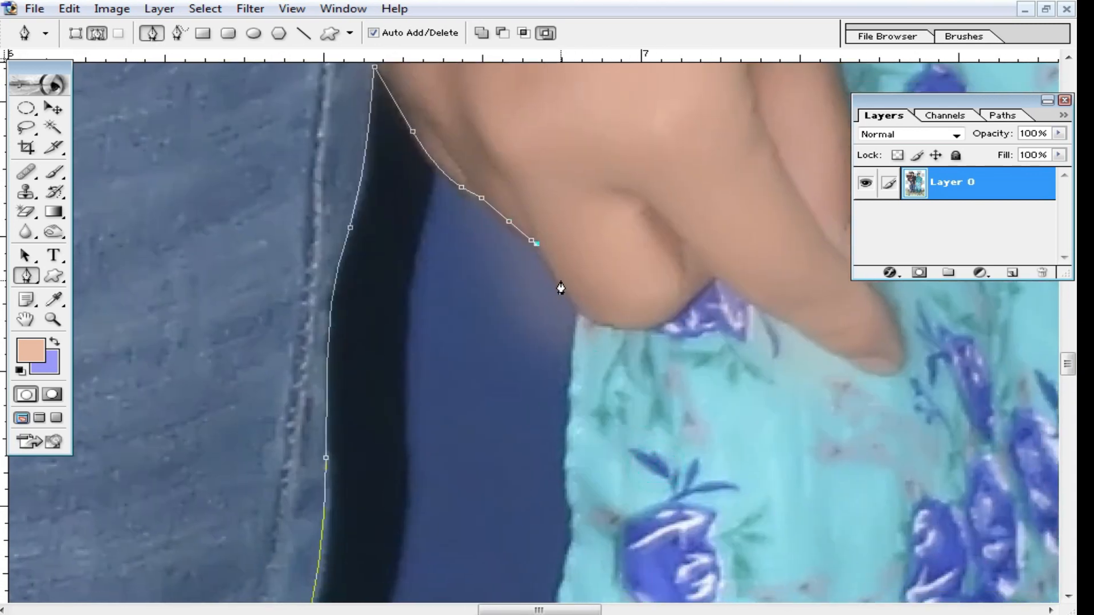
Follow the upper side edge of the woman's floral tunic downward with curved path anchors.
{"action": "left_click_drag", "start_coordinate": [579, 474], "coordinate": [571, 296]}
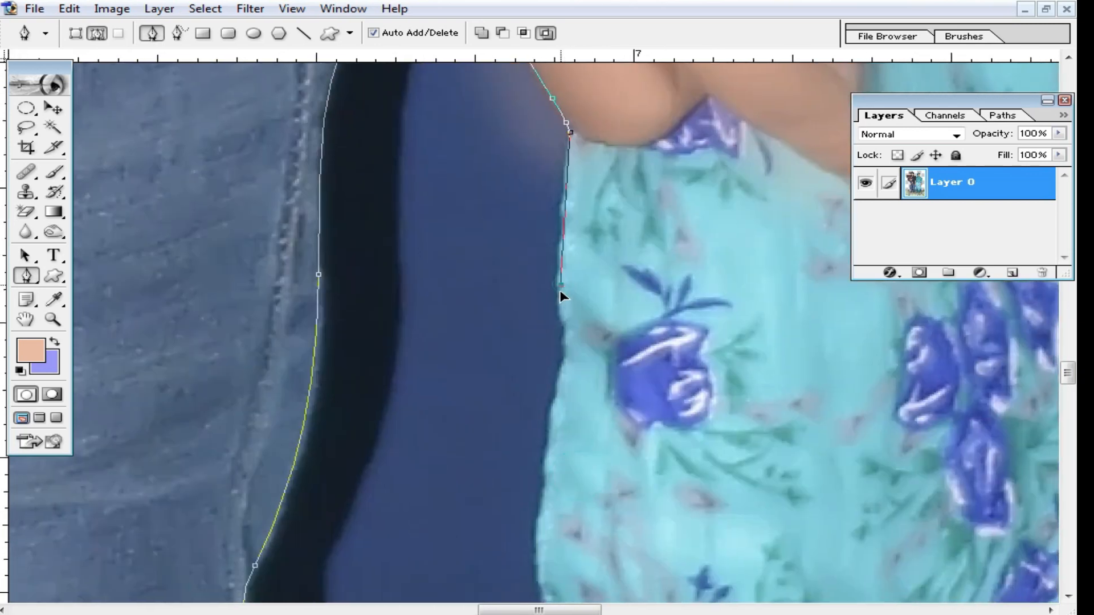
{"action": "left_click_drag", "start_coordinate": [577, 391], "coordinate": [564, 284]}
{"action": "left_click_drag", "start_coordinate": [518, 429], "coordinate": [548, 339]}
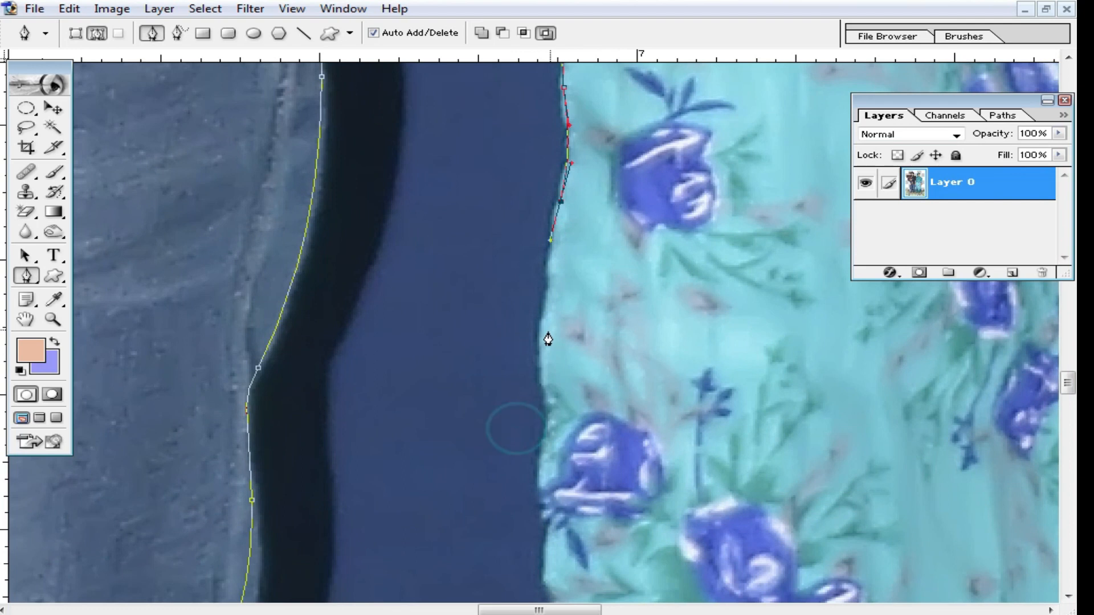
{"action": "left_click_drag", "start_coordinate": [558, 481], "coordinate": [580, 366]}
{"action": "left_click_drag", "start_coordinate": [573, 330], "coordinate": [559, 380]}
{"action": "left_click_drag", "start_coordinate": [569, 431], "coordinate": [570, 459]}
{"action": "left_click_drag", "start_coordinate": [568, 544], "coordinate": [597, 442]}
Trace the lower side edge of the tunic down to its hem and turn the path around the hem corner.
{"action": "left_click_drag", "start_coordinate": [586, 554], "coordinate": [587, 387]}
{"action": "left_click_drag", "start_coordinate": [593, 537], "coordinate": [630, 414]}
{"action": "left_click_drag", "start_coordinate": [640, 522], "coordinate": [631, 363]}
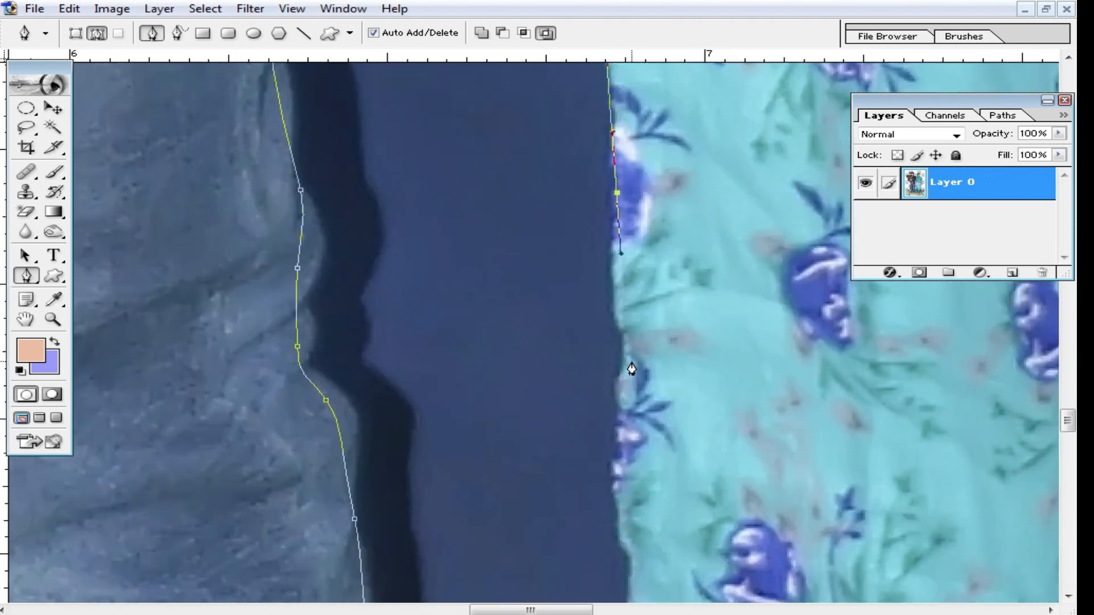
{"action": "left_click_drag", "start_coordinate": [619, 538], "coordinate": [639, 351]}
{"action": "left_click_drag", "start_coordinate": [656, 415], "coordinate": [622, 294]}
{"action": "left_click_drag", "start_coordinate": [609, 371], "coordinate": [641, 415]}
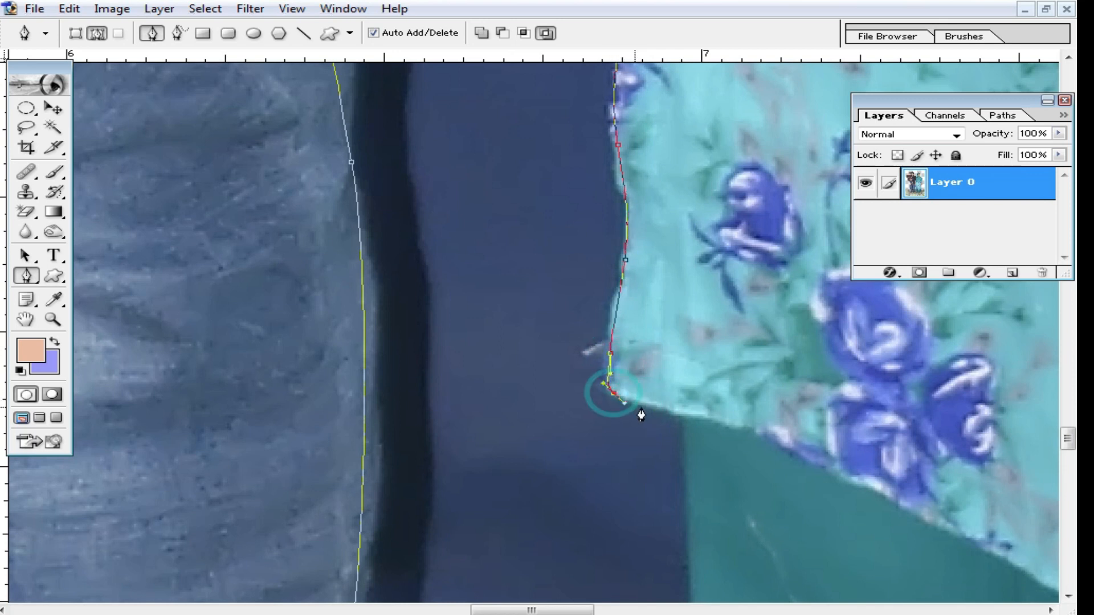
Run the path down the edge of the woman's green trouser leg, past the wall to the floor tiles.
{"action": "left_click_drag", "start_coordinate": [700, 530], "coordinate": [670, 290]}
{"action": "left_click_drag", "start_coordinate": [657, 381], "coordinate": [664, 459]}
{"action": "left_click_drag", "start_coordinate": [689, 578], "coordinate": [694, 225]}
{"action": "left_click_drag", "start_coordinate": [683, 264], "coordinate": [685, 300]}
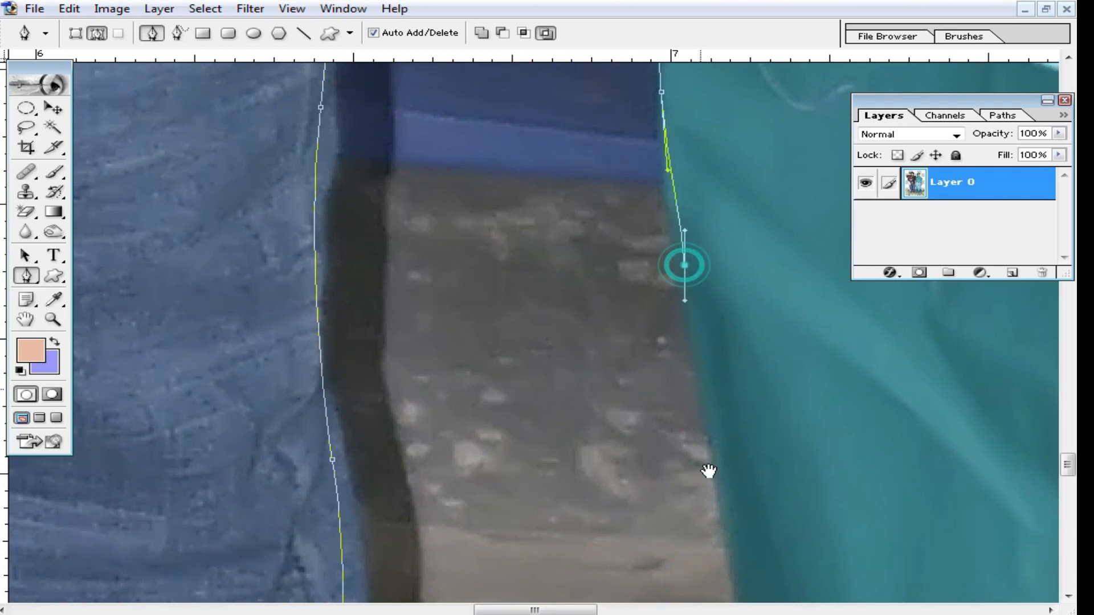
{"action": "left_click_drag", "start_coordinate": [691, 513], "coordinate": [721, 230]}
{"action": "left_click", "coordinate": [777, 366]}
{"action": "left_click_drag", "start_coordinate": [821, 525], "coordinate": [631, 289]}
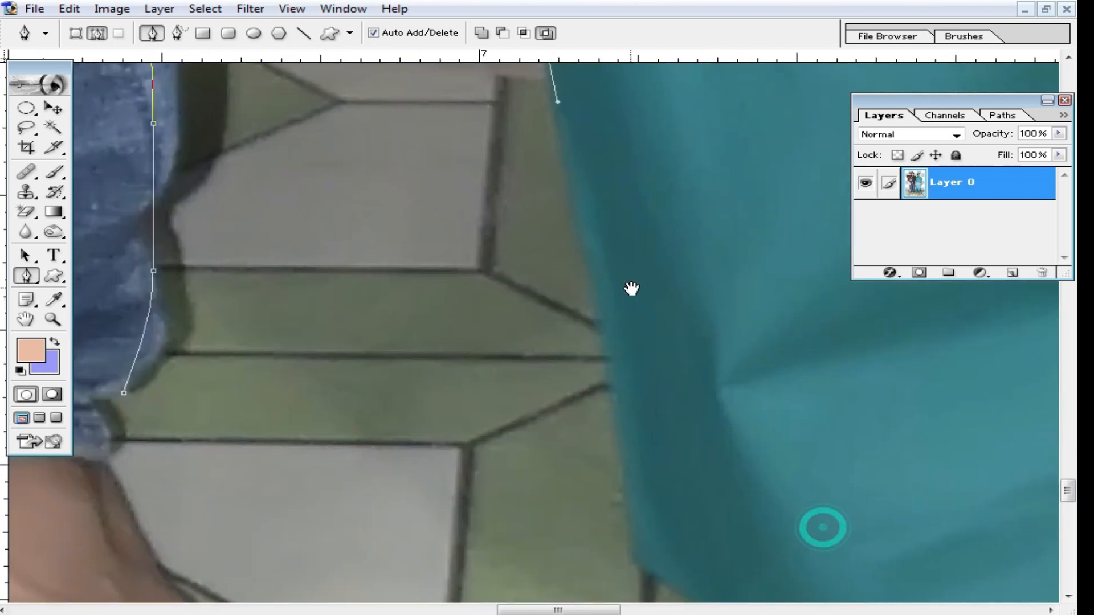
Trace around the rounded bottom of the woman's trouser leg and onto the outer toes of her foot.
{"action": "left_click_drag", "start_coordinate": [614, 346], "coordinate": [621, 405]}
{"action": "left_click_drag", "start_coordinate": [667, 540], "coordinate": [611, 333]}
{"action": "left_click_drag", "start_coordinate": [589, 293], "coordinate": [625, 322]}
{"action": "left_click_drag", "start_coordinate": [659, 360], "coordinate": [748, 466]}
{"action": "left_click_drag", "start_coordinate": [672, 478], "coordinate": [793, 408]}
{"action": "left_click", "coordinate": [772, 420], "text": "alt"}
{"action": "left_click_drag", "start_coordinate": [667, 376], "coordinate": [754, 422]}
{"action": "left_click_drag", "start_coordinate": [692, 400], "coordinate": [463, 404]}
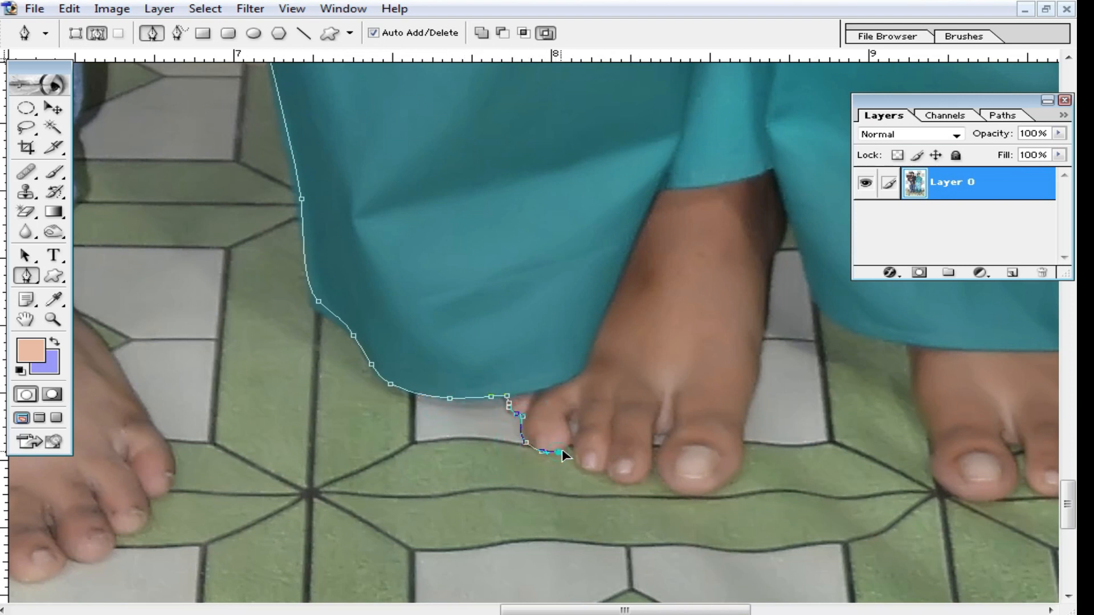
Curve the path across the floor tiles to the man's foot and trace up its side from the toes.
{"action": "left_click_drag", "start_coordinate": [532, 515], "coordinate": [490, 525]}
{"action": "left_click_drag", "start_coordinate": [326, 497], "coordinate": [481, 517]}
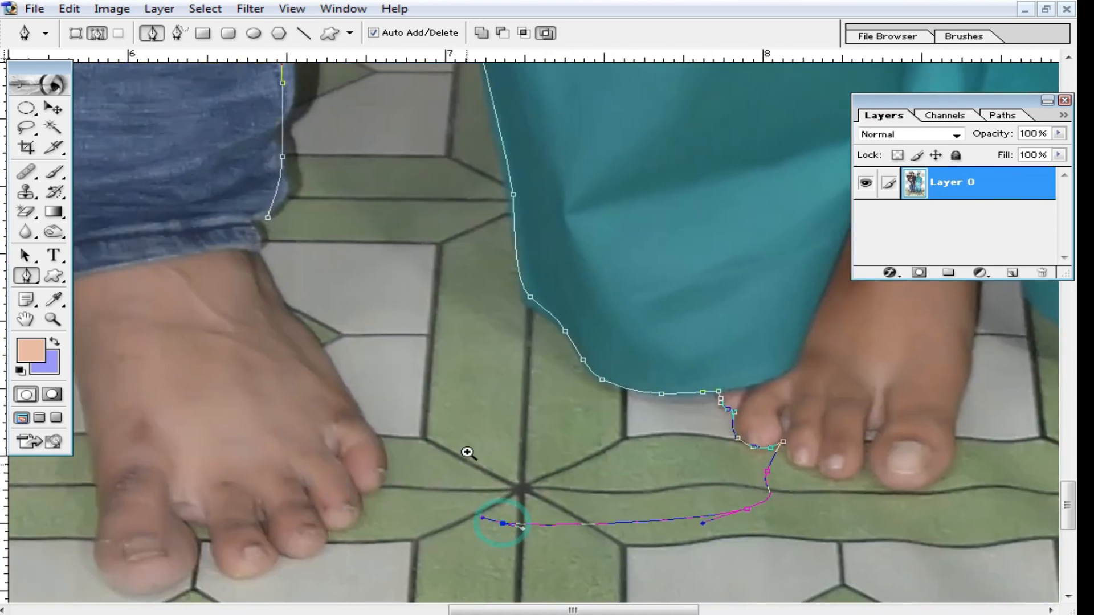
{"action": "left_click", "coordinate": [466, 448], "text": "ctrl"}
{"action": "left_click_drag", "start_coordinate": [453, 455], "coordinate": [427, 441]}
{"action": "left_click", "coordinate": [364, 410]}
{"action": "left_click_drag", "start_coordinate": [391, 347], "coordinate": [400, 465]}
{"action": "left_click_drag", "start_coordinate": [370, 431], "coordinate": [344, 392]}
{"action": "left_click_drag", "start_coordinate": [333, 373], "coordinate": [384, 519]}
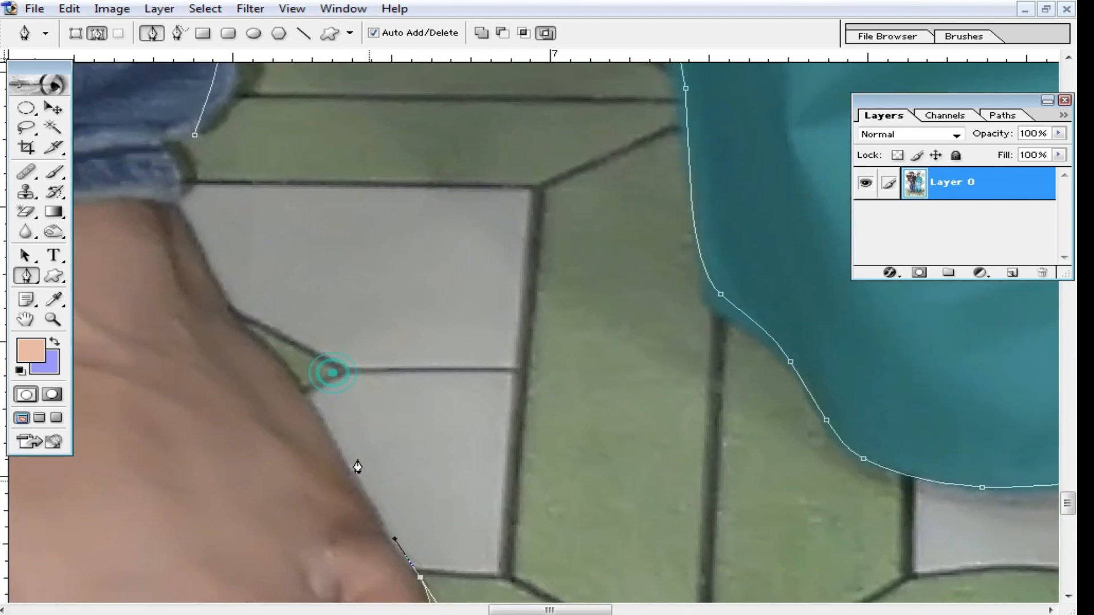
Trace the man's ankle and trouser cuff and close the second path at its starting anchor.
{"action": "left_click_drag", "start_coordinate": [327, 432], "coordinate": [359, 524]}
{"action": "left_click_drag", "start_coordinate": [328, 478], "coordinate": [317, 552]}
{"action": "left_click", "coordinate": [267, 402]}
{"action": "left_click", "coordinate": [252, 374]}
{"action": "left_click_drag", "start_coordinate": [289, 365], "coordinate": [294, 364]}
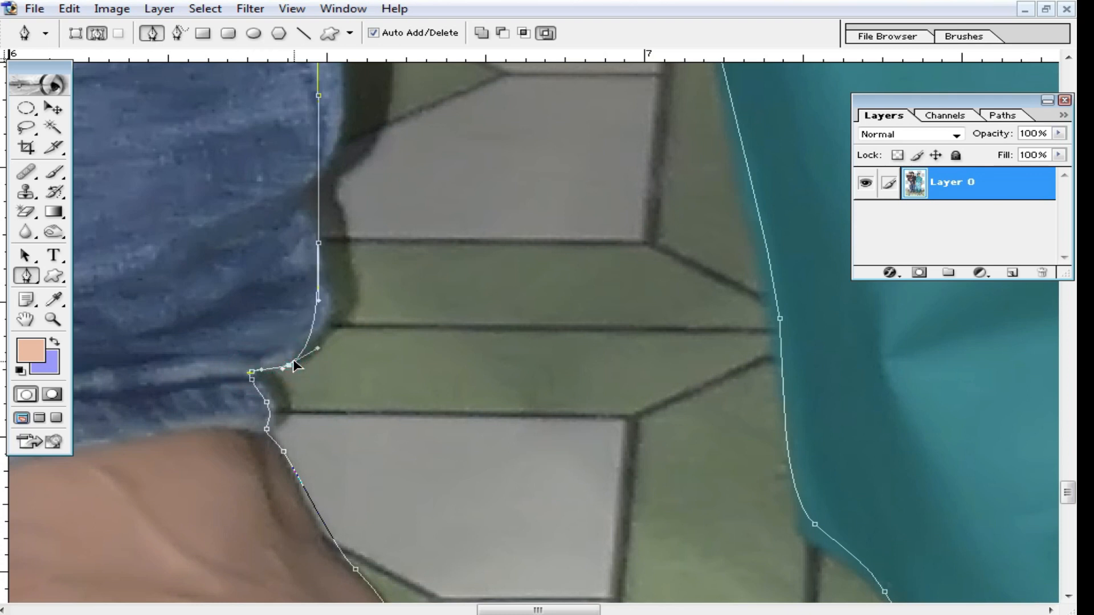
Start a third path at the bottom of the woman's outer trouser leg on the far side of the couple.
{"action": "left_click", "coordinate": [689, 359], "text": "alt"}
{"action": "left_click", "coordinate": [693, 360], "text": "alt"}
{"action": "left_click_drag", "start_coordinate": [679, 372], "coordinate": [657, 593]}
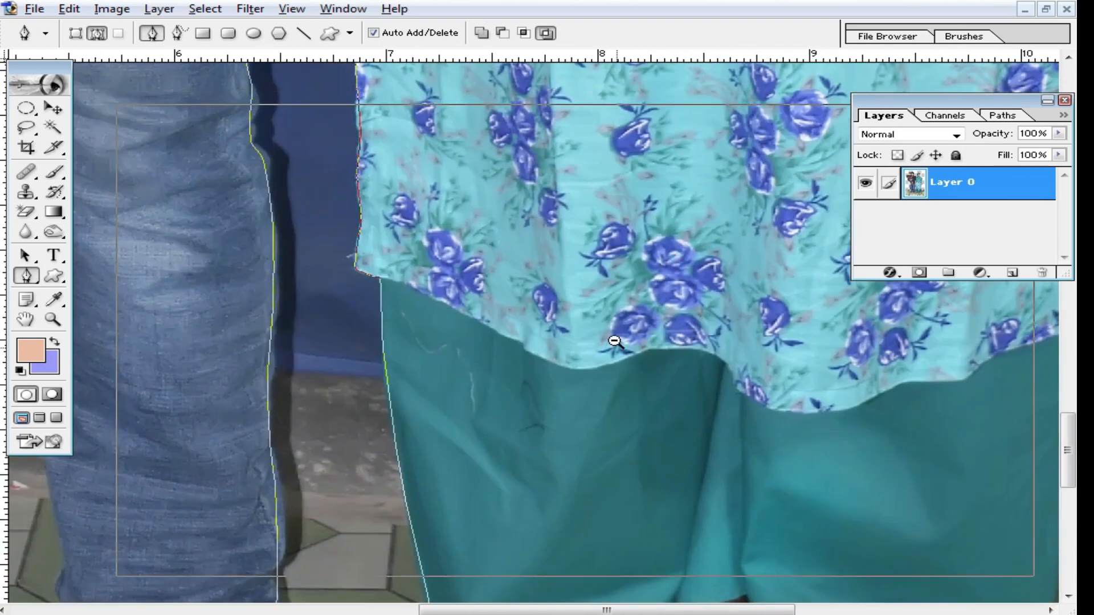
{"action": "left_click", "coordinate": [613, 341], "text": "alt"}
{"action": "left_click", "coordinate": [613, 341], "text": "alt"}
{"action": "left_click_drag", "start_coordinate": [714, 264], "coordinate": [658, 353]}
{"action": "left_click", "coordinate": [859, 476], "text": "ctrl"}
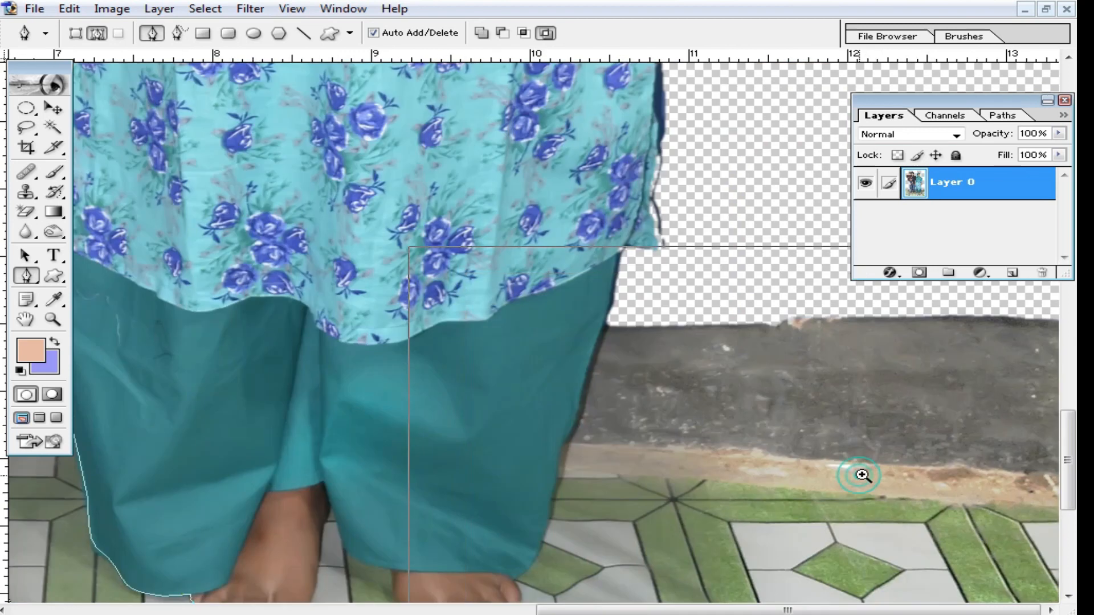
{"action": "left_click", "coordinate": [862, 476], "text": "ctrl"}
{"action": "left_click", "coordinate": [535, 325], "text": "ctrl"}
{"action": "left_click", "coordinate": [540, 412], "text": "ctrl"}
{"action": "left_click_drag", "start_coordinate": [507, 462], "coordinate": [433, 385]}
{"action": "left_click", "coordinate": [437, 374]}
Trace the third path up the outer edge of the woman's trouser leg toward the tunic hem.
{"action": "left_click_drag", "start_coordinate": [510, 305], "coordinate": [499, 415]}
{"action": "left_click_drag", "start_coordinate": [493, 375], "coordinate": [501, 320]}
{"action": "left_click_drag", "start_coordinate": [518, 276], "coordinate": [494, 421]}
{"action": "left_click_drag", "start_coordinate": [508, 345], "coordinate": [526, 311]}
{"action": "left_click_drag", "start_coordinate": [535, 264], "coordinate": [507, 429]}
{"action": "left_click_drag", "start_coordinate": [517, 380], "coordinate": [522, 356]}
{"action": "left_click_drag", "start_coordinate": [541, 312], "coordinate": [510, 458]}
{"action": "left_click_drag", "start_coordinate": [547, 292], "coordinate": [562, 349]}
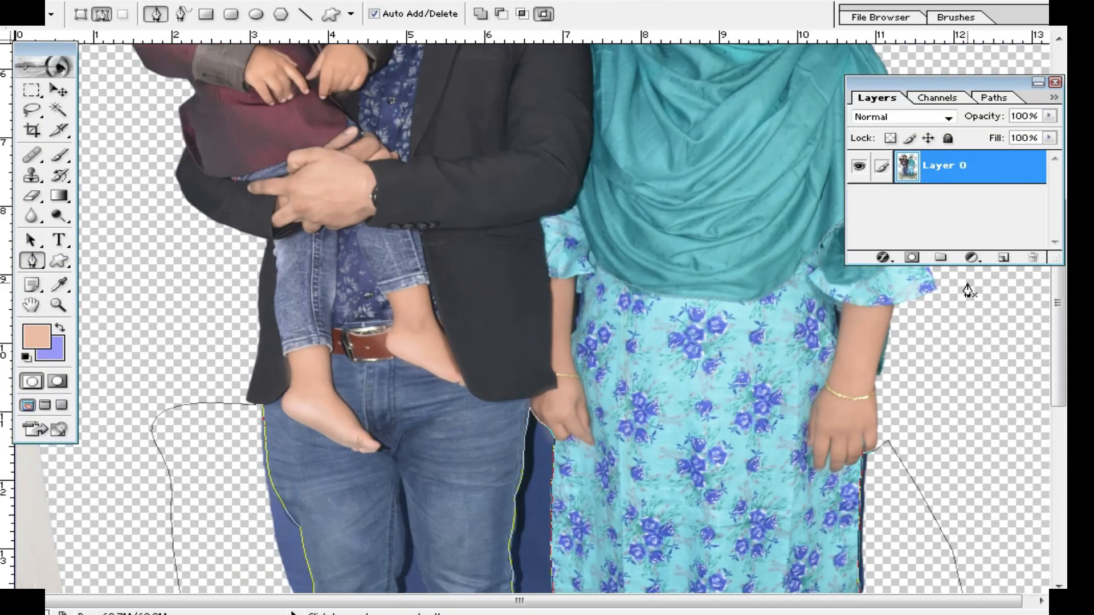
Convert the drawn paths into a new anti-aliased selection with a feather radius of 1.5 pixels.
{"action": "scroll", "coordinate": [855, 456], "scroll_direction": "down", "scroll_amount": 10}
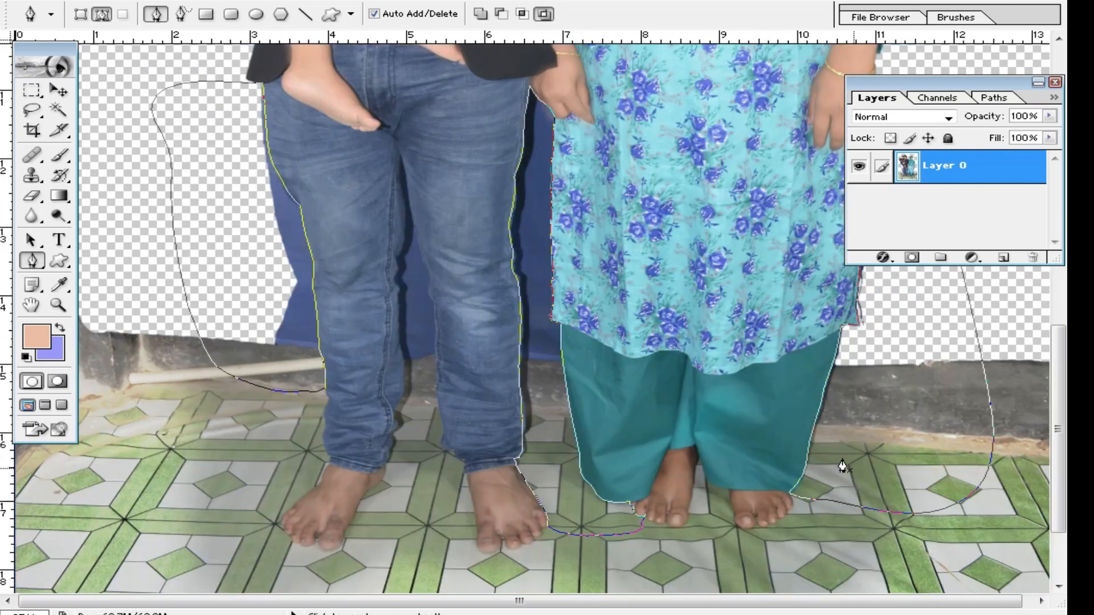
{"action": "scroll", "coordinate": [703, 365], "scroll_direction": "up", "scroll_amount": 2}
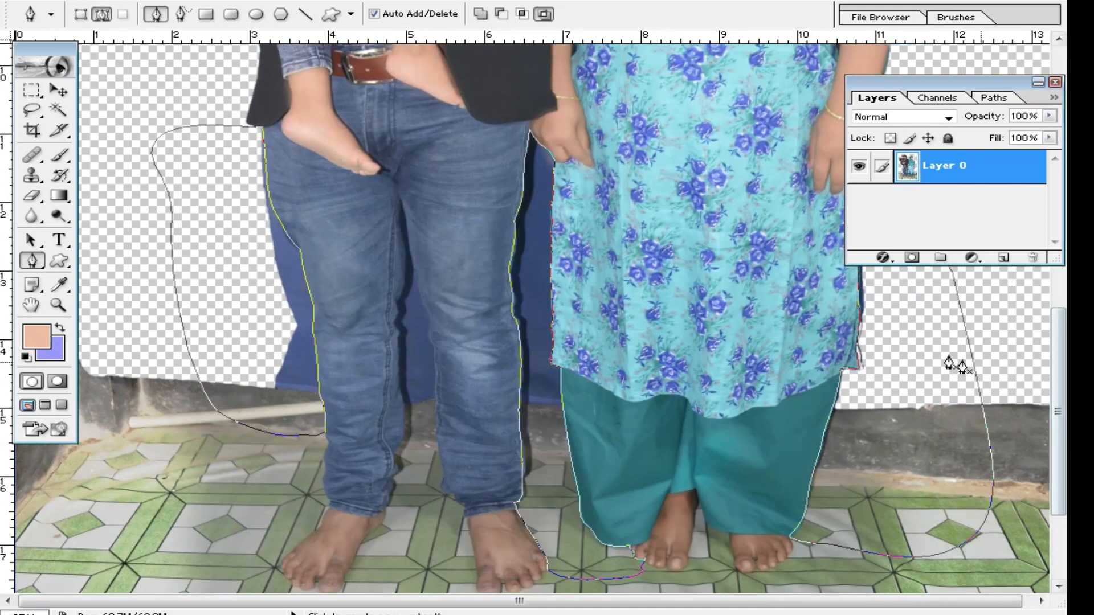
{"action": "right_click", "coordinate": [907, 356]}
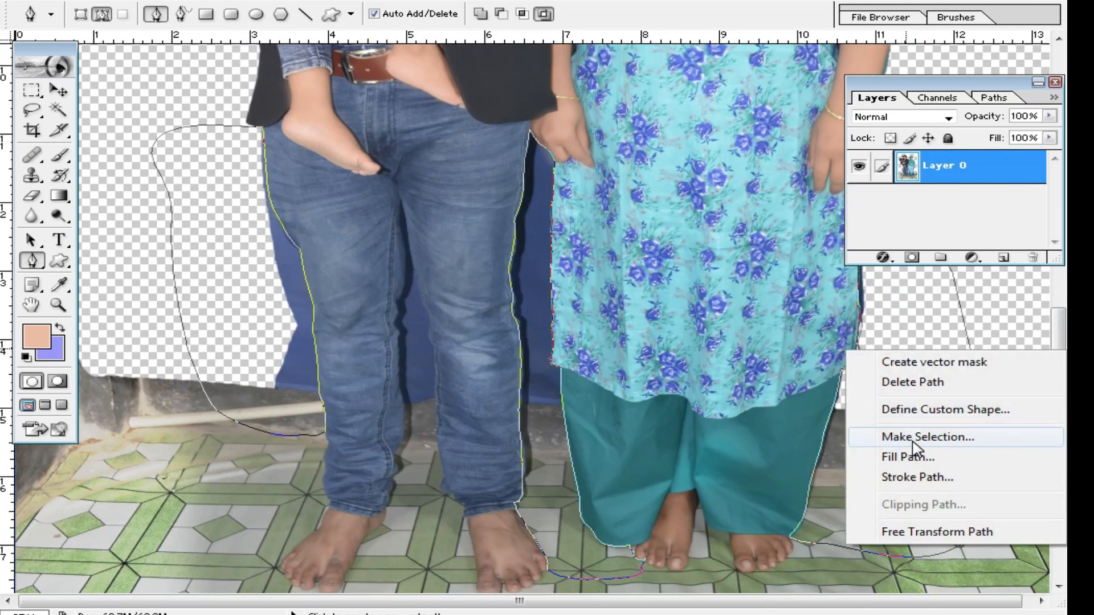
{"action": "left_click", "coordinate": [912, 439]}
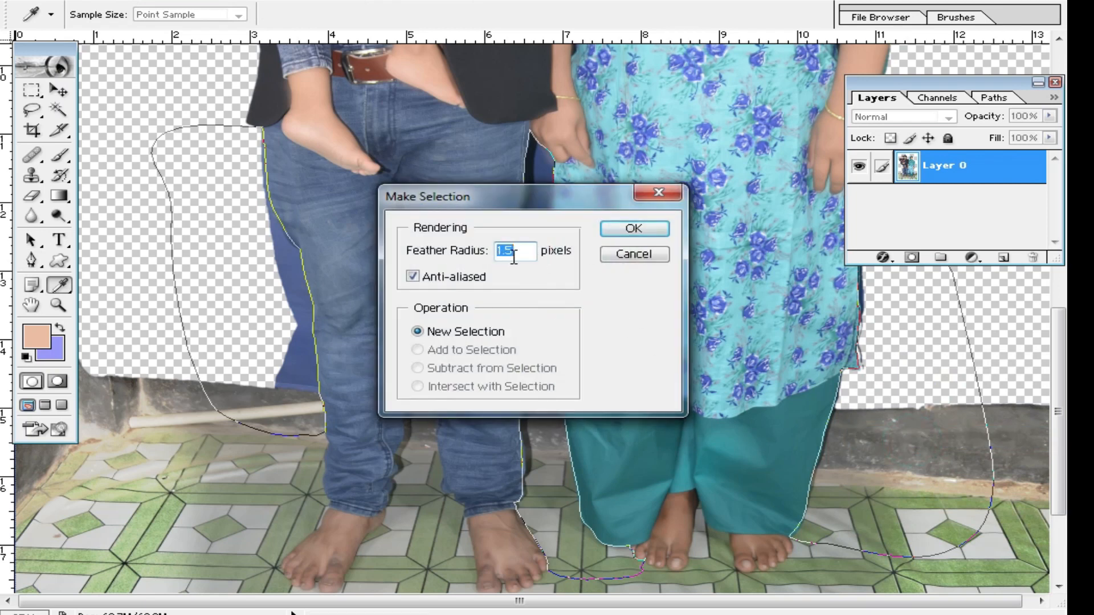
{"action": "left_click", "coordinate": [629, 228]}
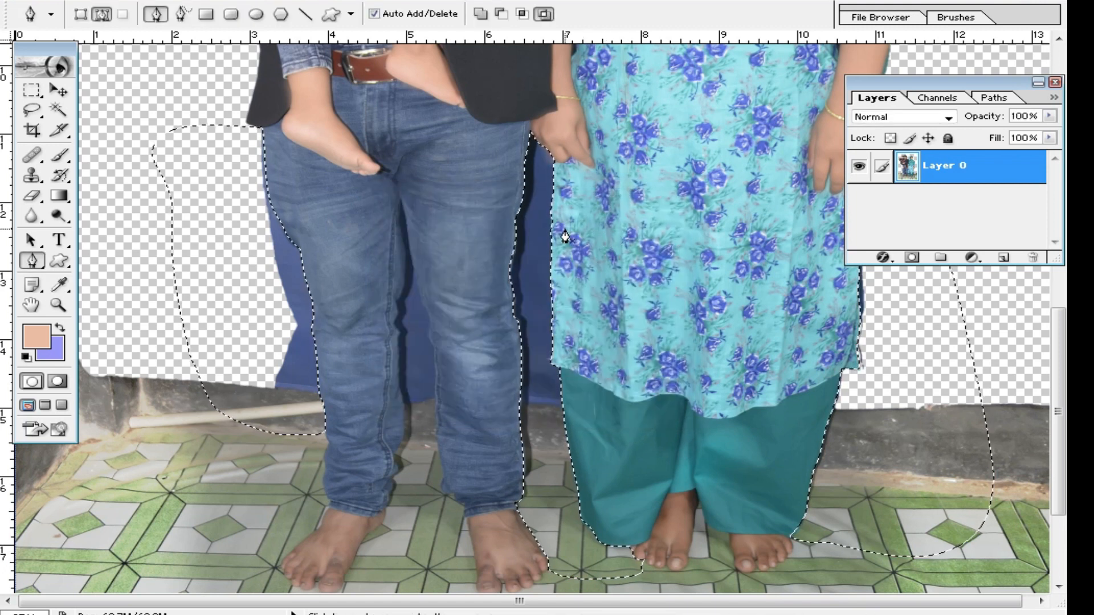
Delete the selected backdrop, wall and floor areas around the legs and drop the selection.
{"action": "key", "text": "Delete"}
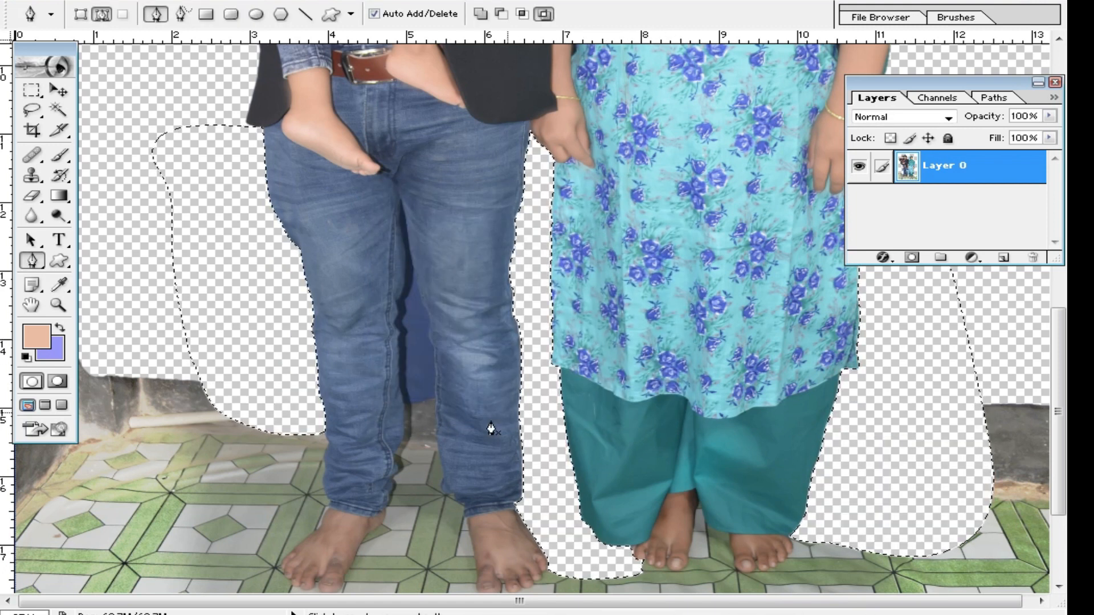
{"action": "scroll", "coordinate": [492, 428], "scroll_direction": "down", "scroll_amount": 3}
{"action": "scroll", "coordinate": [159, 215], "scroll_direction": "down", "scroll_amount": 1}
{"action": "left_click", "coordinate": [32, 90]}
{"action": "left_click", "coordinate": [181, 257]}
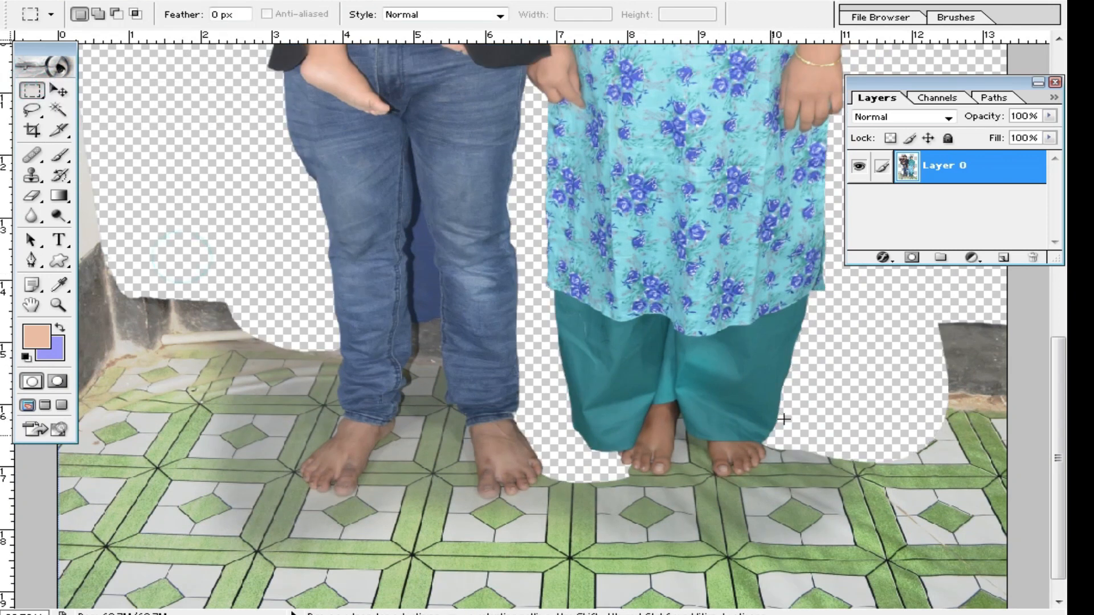
Examine the whole family cutout and the leftover blue backdrop between the man's trouser legs.
{"action": "scroll", "coordinate": [784, 420], "scroll_direction": "up", "scroll_amount": 2}
{"action": "left_click", "coordinate": [788, 415], "text": "alt"}
{"action": "left_click_drag", "start_coordinate": [707, 230], "coordinate": [705, 462]}
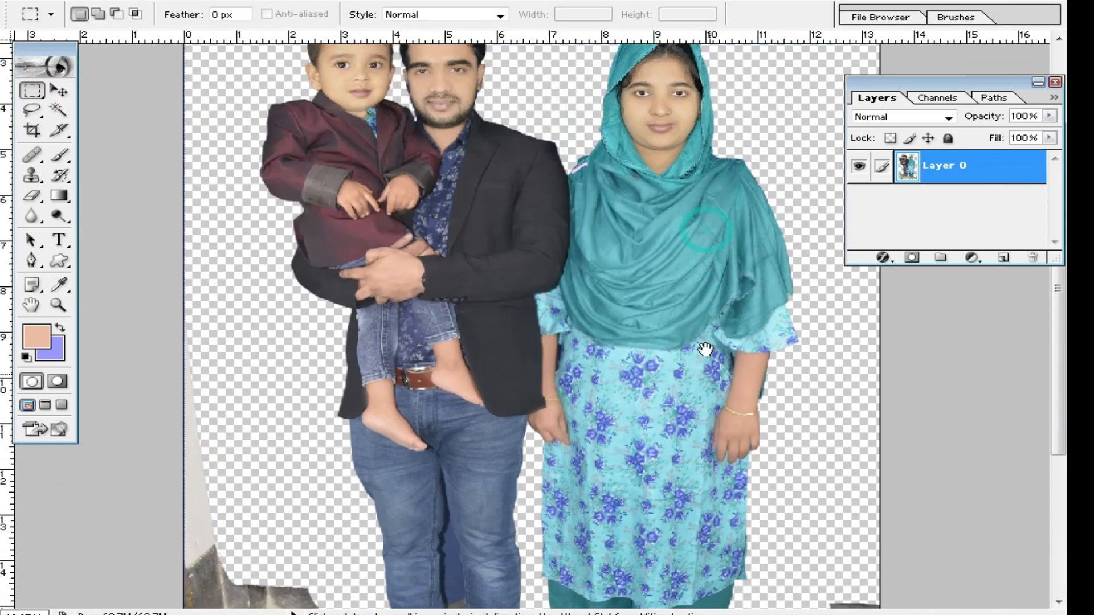
{"action": "left_click", "coordinate": [654, 373], "text": "alt"}
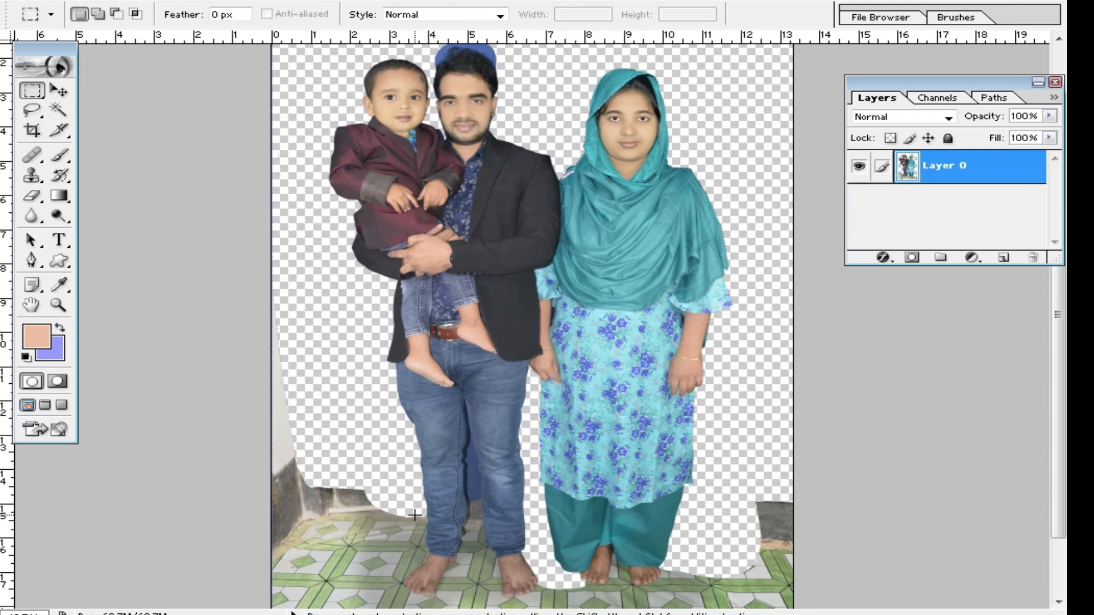
{"action": "scroll", "coordinate": [632, 427], "scroll_direction": "up", "scroll_amount": 1}
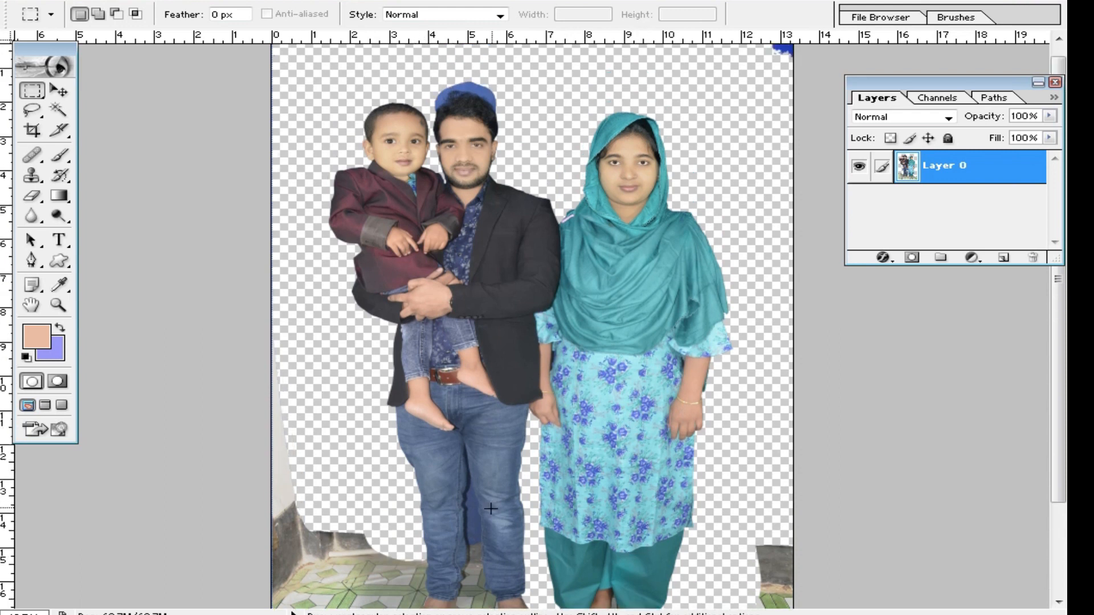
{"action": "scroll", "coordinate": [491, 509], "scroll_direction": "down", "scroll_amount": 1}
{"action": "left_click", "coordinate": [511, 462], "text": "ctrl"}
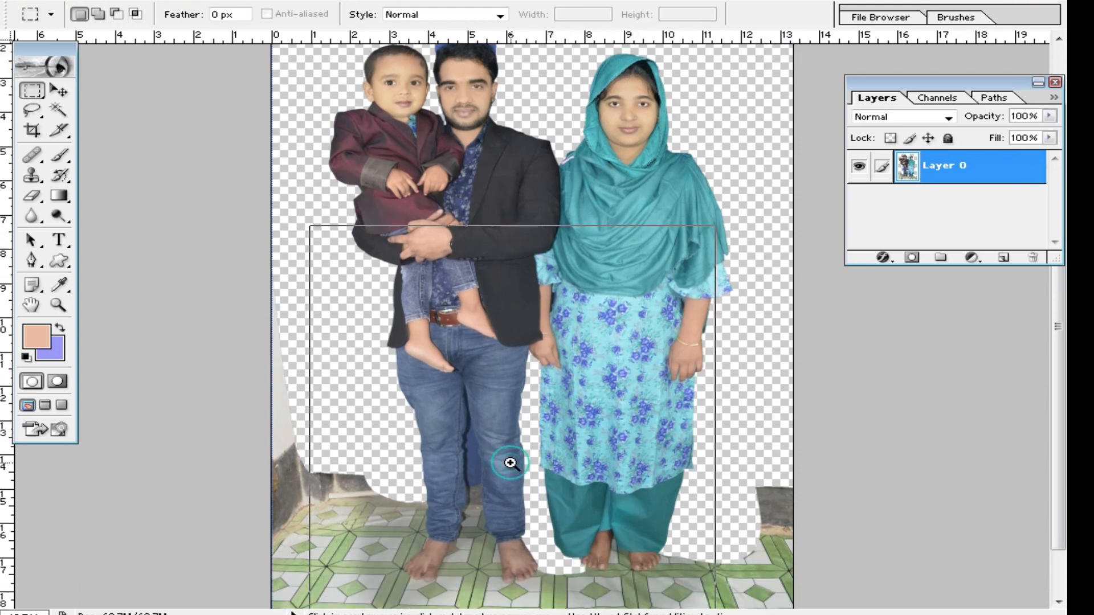
{"action": "left_click", "coordinate": [484, 391], "text": "ctrl"}
{"action": "left_click", "coordinate": [479, 348], "text": "ctrl"}
{"action": "left_click", "coordinate": [562, 239], "text": "ctrl"}
{"action": "left_click", "coordinate": [478, 302], "text": "ctrl"}
{"action": "left_click_drag", "start_coordinate": [496, 302], "coordinate": [540, 556]}
{"action": "left_click_drag", "start_coordinate": [576, 349], "coordinate": [487, 515]}
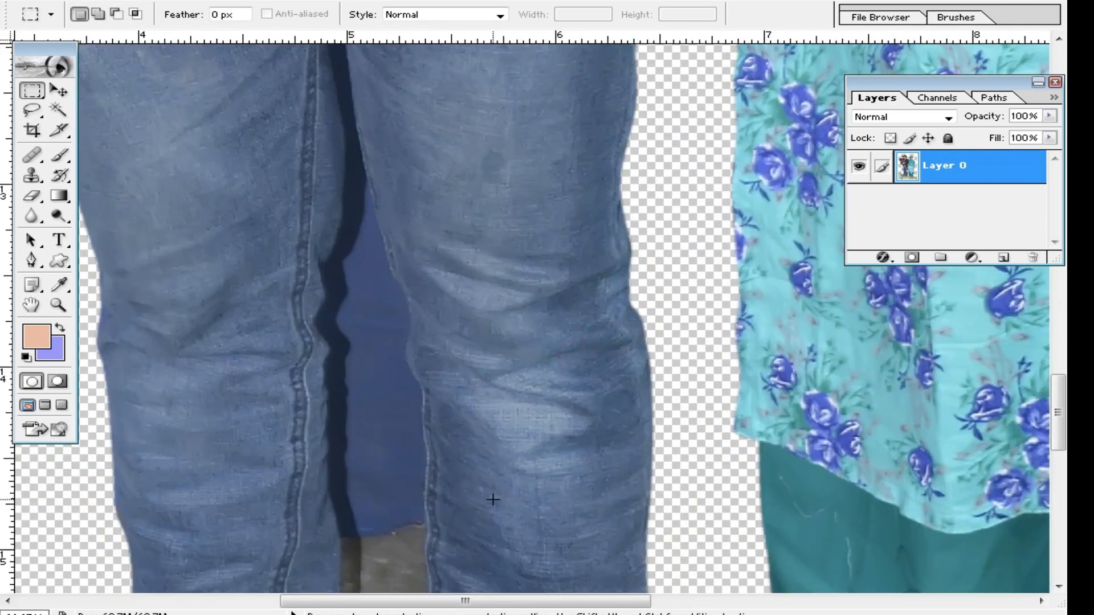
{"action": "scroll", "coordinate": [493, 502], "scroll_direction": "down", "scroll_amount": 1}
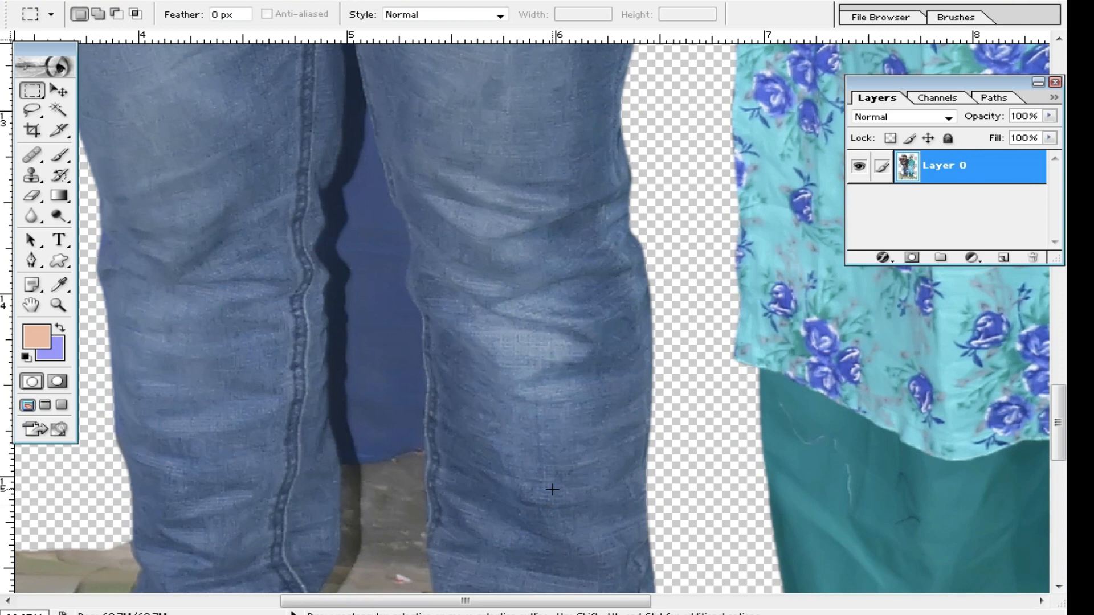
Try to select the blue backdrop between the man's legs with the Magic Wand at tolerance 44.
{"action": "left_click", "coordinate": [58, 109]}
{"action": "left_click", "coordinate": [363, 283]}
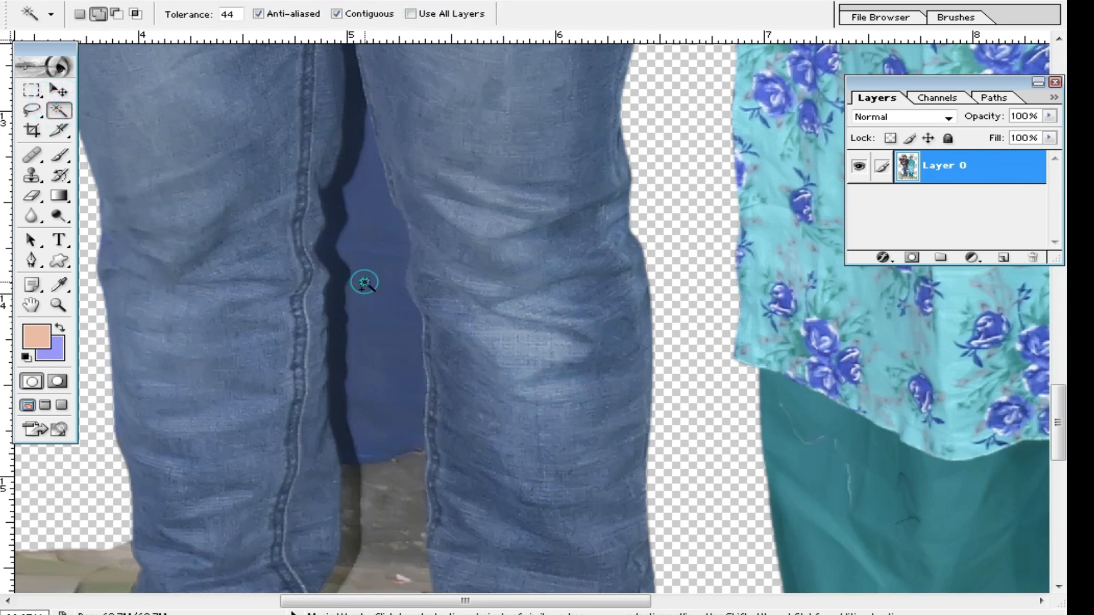
{"action": "key", "text": "ctrl+d"}
Trace a Pen path up the inner edge of the man's trouser leg nearer the woman, from ankle to upper thigh.
{"action": "key", "text": "p"}
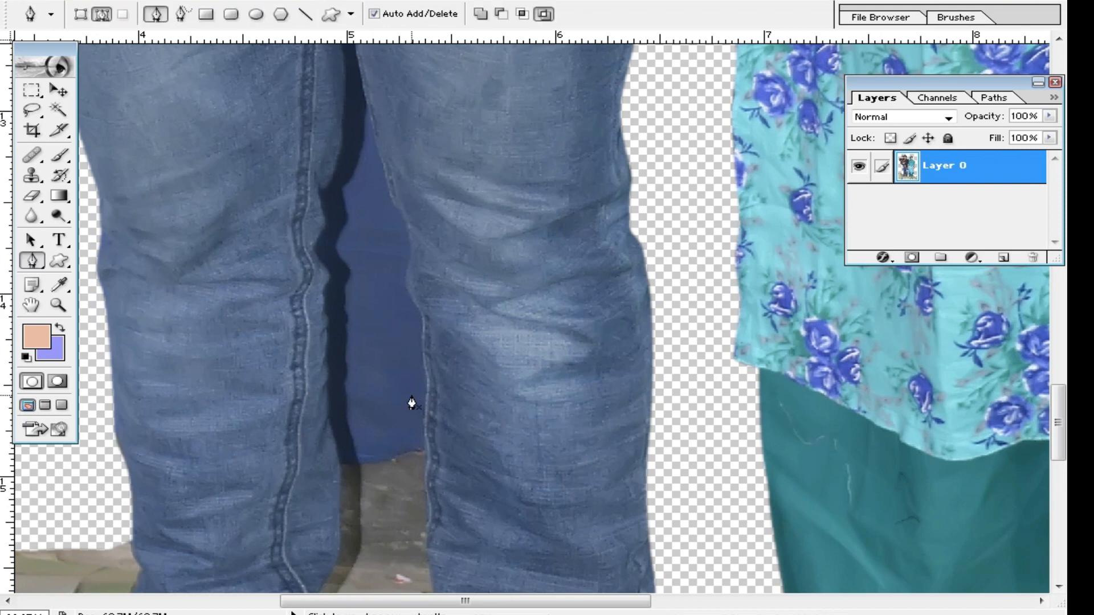
{"action": "scroll", "coordinate": [416, 399], "scroll_direction": "down", "scroll_amount": 4}
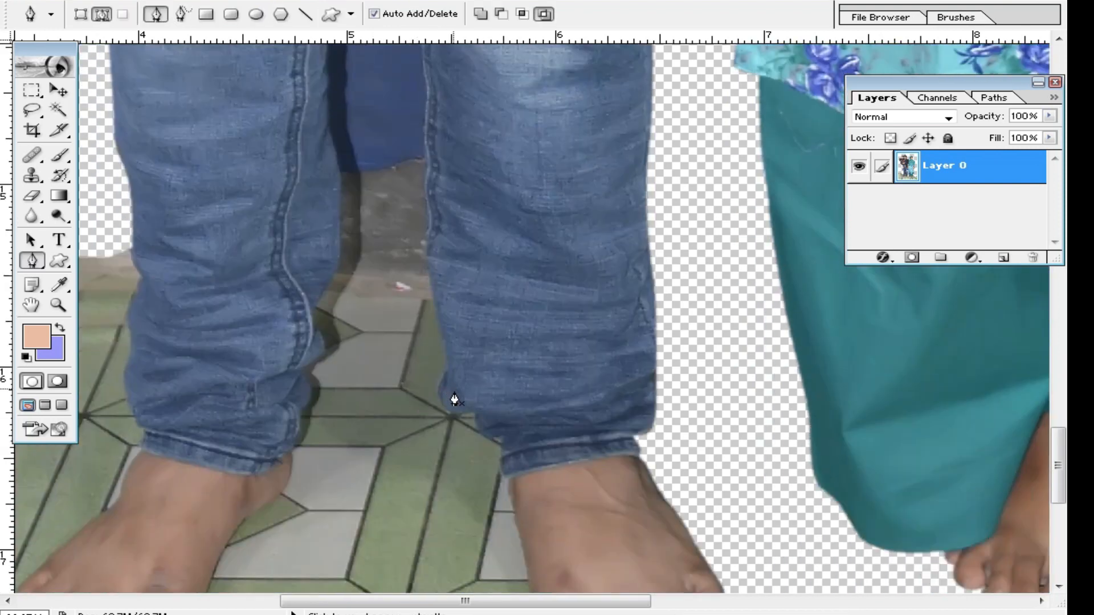
{"action": "left_click_drag", "start_coordinate": [449, 407], "coordinate": [435, 398]}
{"action": "left_click_drag", "start_coordinate": [437, 359], "coordinate": [448, 403]}
{"action": "left_click_drag", "start_coordinate": [454, 367], "coordinate": [456, 456]}
{"action": "left_click_drag", "start_coordinate": [452, 347], "coordinate": [432, 392]}
{"action": "left_click_drag", "start_coordinate": [436, 362], "coordinate": [440, 428]}
{"action": "left_click_drag", "start_coordinate": [436, 409], "coordinate": [427, 388]}
{"action": "left_click_drag", "start_coordinate": [422, 369], "coordinate": [422, 491]}
{"action": "left_click_drag", "start_coordinate": [403, 444], "coordinate": [399, 420]}
{"action": "left_click_drag", "start_coordinate": [385, 378], "coordinate": [398, 464]}
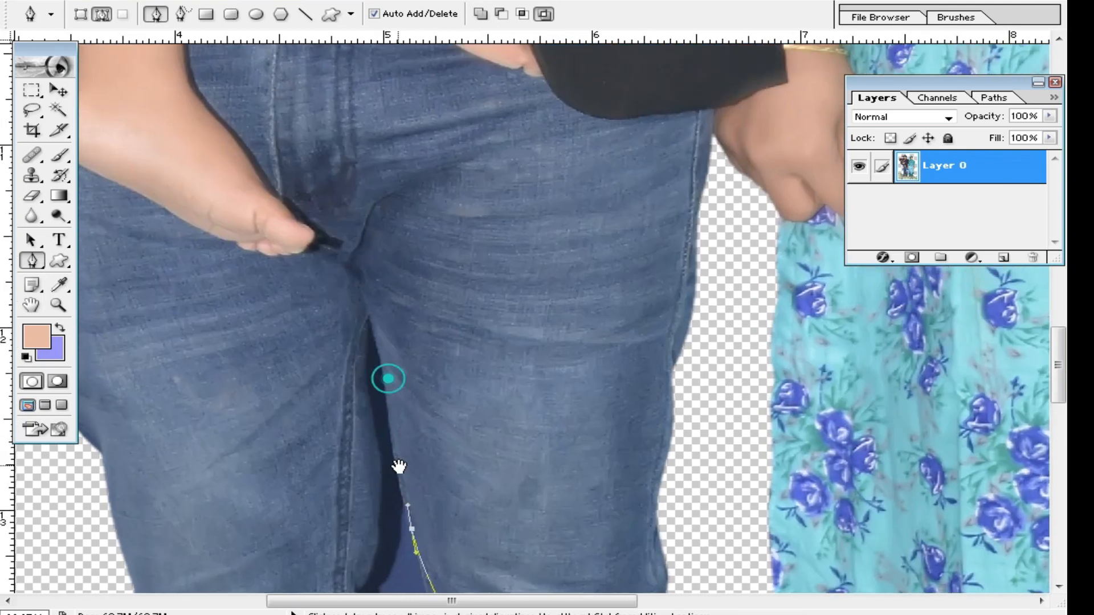
Carry the path around the crotch and down the inner thigh of the man's other trouser leg.
{"action": "mouse_move", "coordinate": [386, 386]}
{"action": "left_mouse_down"}
{"action": "mouse_move", "coordinate": [383, 358]}
{"action": "mouse_move", "coordinate": [364, 364]}
{"action": "mouse_move", "coordinate": [366, 393]}
{"action": "left_mouse_up"}
{"action": "left_click", "coordinate": [372, 328]}
{"action": "left_click", "coordinate": [369, 319]}
{"action": "left_click_drag", "start_coordinate": [388, 478], "coordinate": [382, 404]}
{"action": "left_click_drag", "start_coordinate": [377, 461], "coordinate": [387, 379]}
{"action": "left_click_drag", "start_coordinate": [390, 372], "coordinate": [362, 452]}
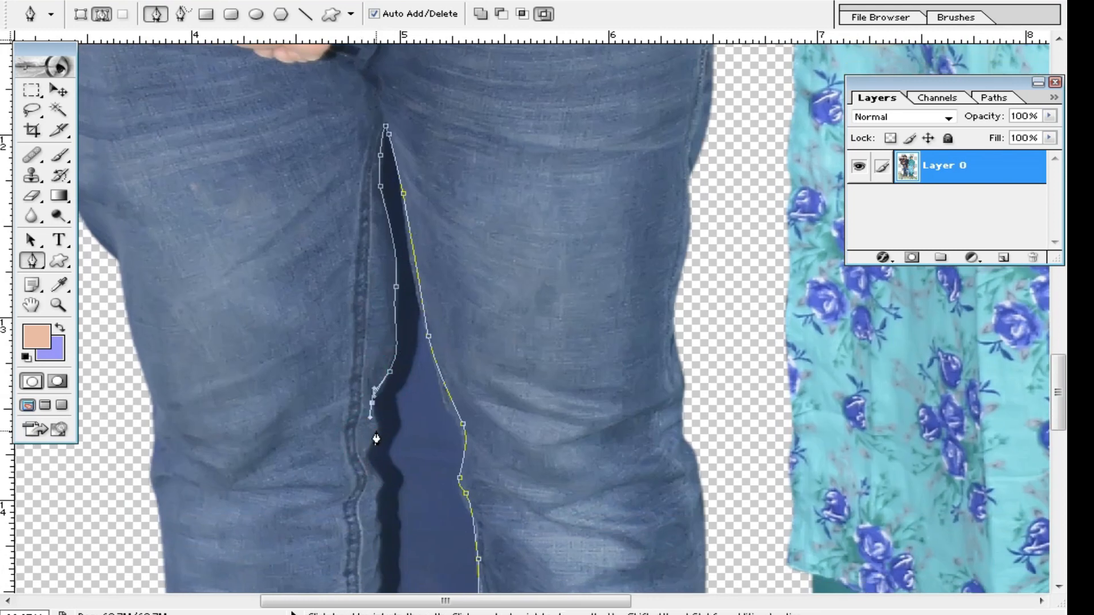
Continue the path down the inner edge of that leg to the cuff and close it across the floor.
{"action": "left_click_drag", "start_coordinate": [369, 506], "coordinate": [398, 350]}
{"action": "left_click_drag", "start_coordinate": [403, 440], "coordinate": [410, 365]}
{"action": "left_click_drag", "start_coordinate": [394, 409], "coordinate": [385, 431]}
{"action": "left_click_drag", "start_coordinate": [394, 450], "coordinate": [396, 453]}
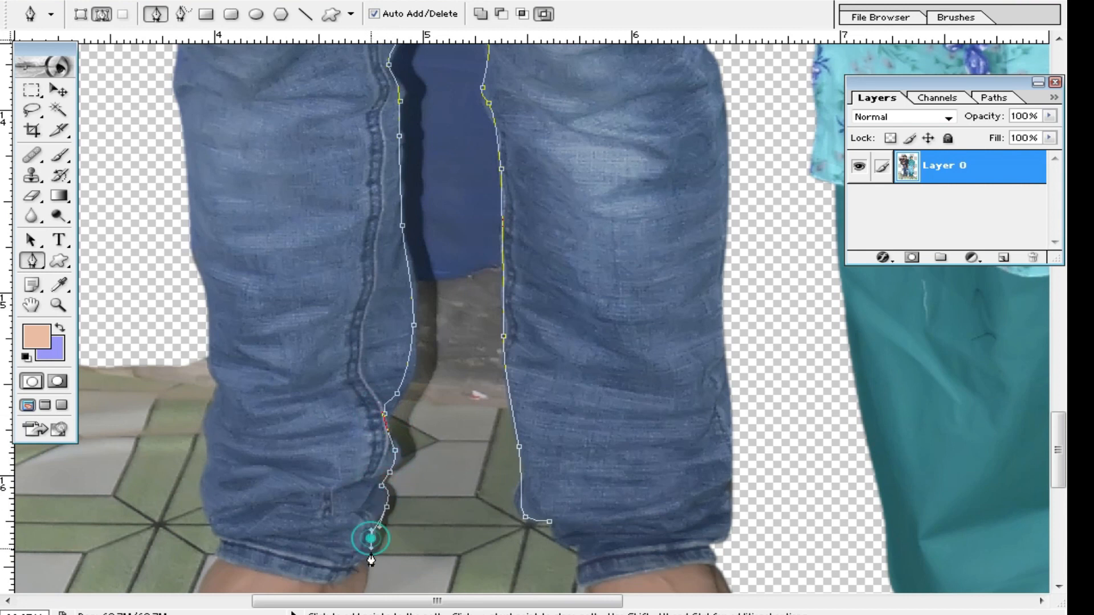
{"action": "left_click", "coordinate": [549, 521]}
Convert the closed path between the man's legs into a selection with a feather radius of 1.5 pixels.
{"action": "right_click", "coordinate": [548, 519]}
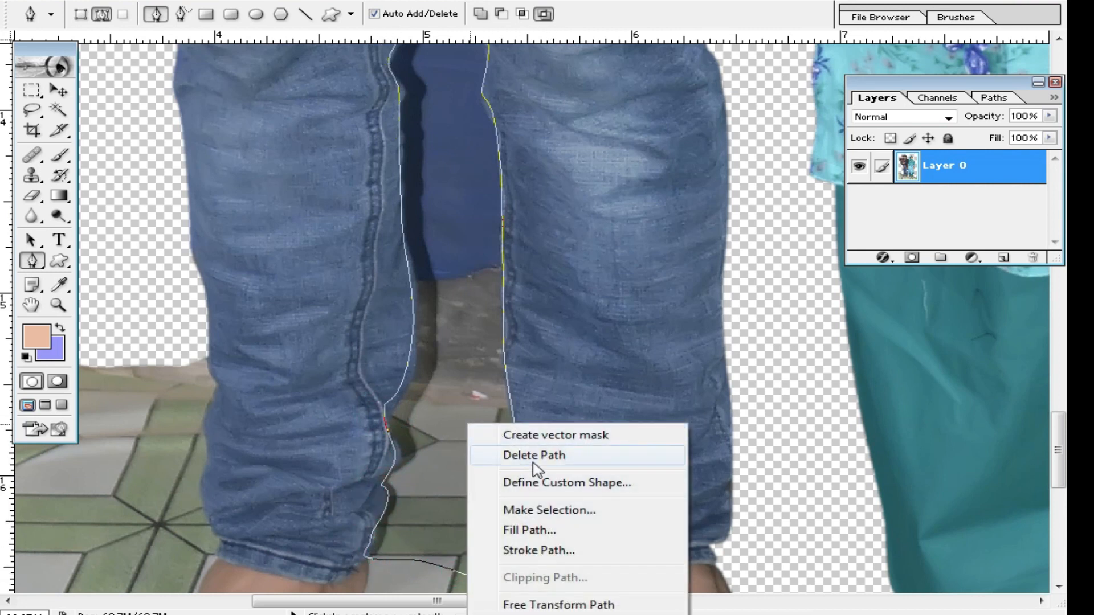
{"action": "left_click", "coordinate": [547, 510]}
{"action": "type", "text": "1.5"}
{"action": "left_click", "coordinate": [633, 227]}
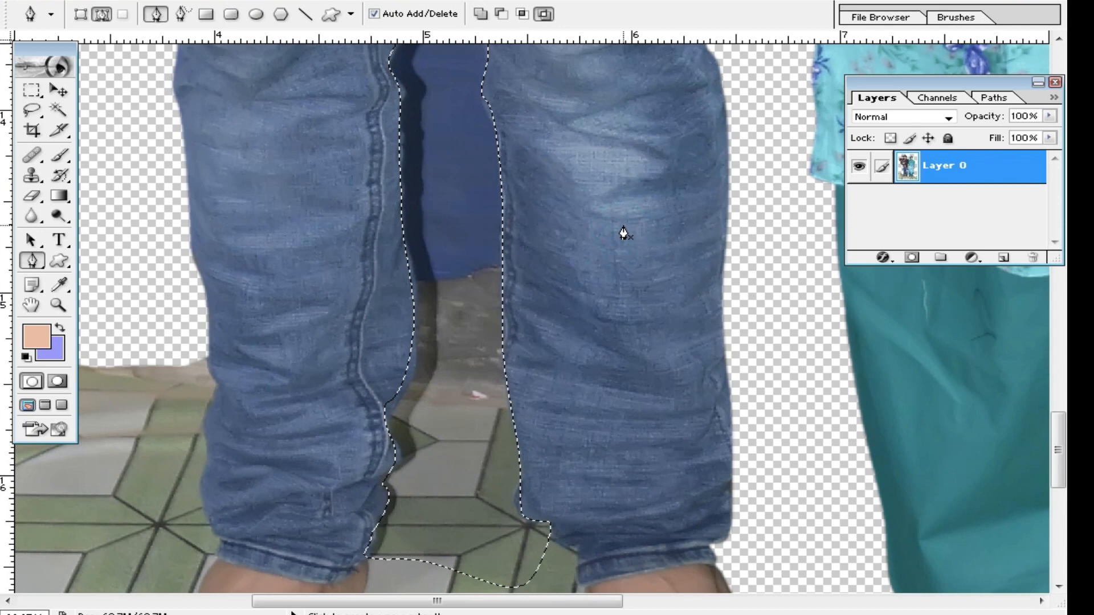
Delete the selected backdrop and floor between the man's trouser legs and drop the selection.
{"action": "key", "text": "Delete"}
{"action": "scroll", "coordinate": [617, 275], "scroll_direction": "up", "scroll_amount": 2}
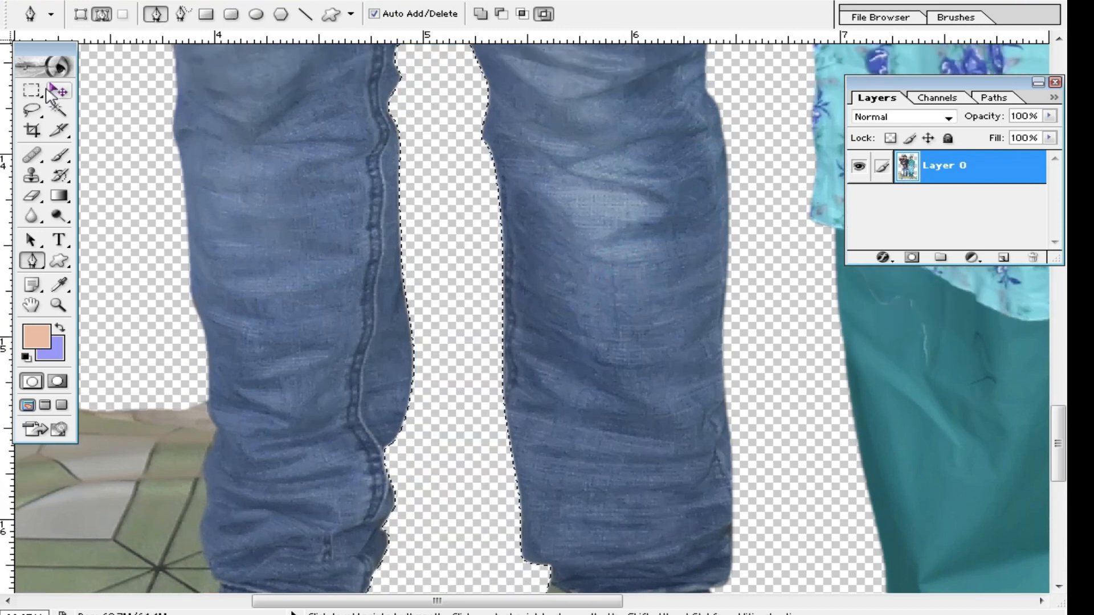
{"action": "left_click", "coordinate": [32, 90]}
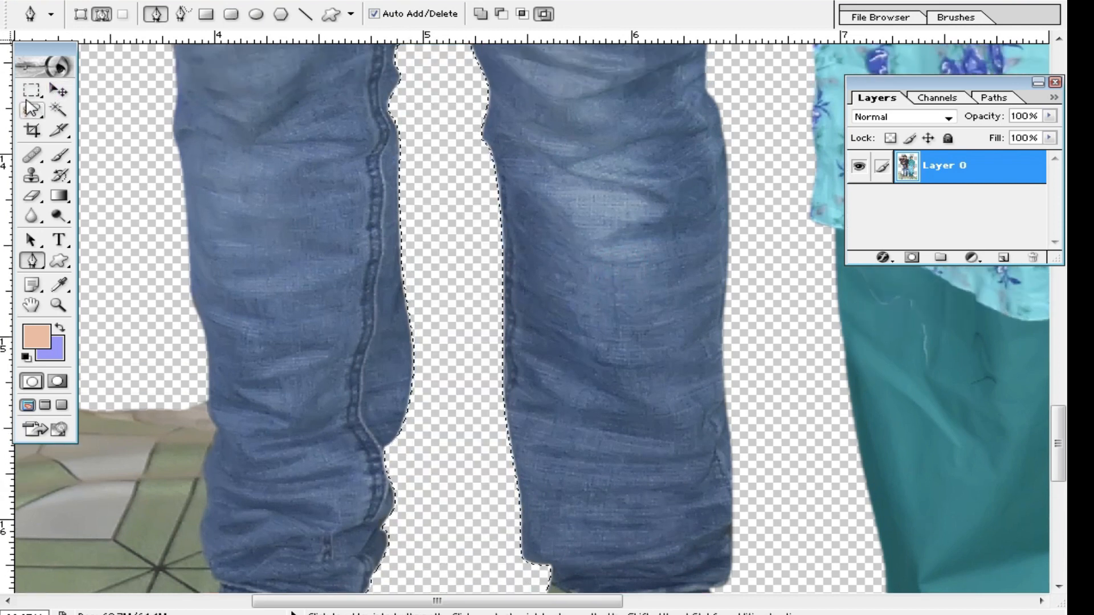
{"action": "left_click", "coordinate": [303, 229]}
Erase the leftover teal fabric along the outer edge of the woman's braceleted forearm with a size 20 Eraser brush.
{"action": "left_click", "coordinate": [579, 263], "text": "alt"}
{"action": "left_click", "coordinate": [581, 262], "text": "alt"}
{"action": "left_click_drag", "start_coordinate": [612, 180], "coordinate": [618, 532]}
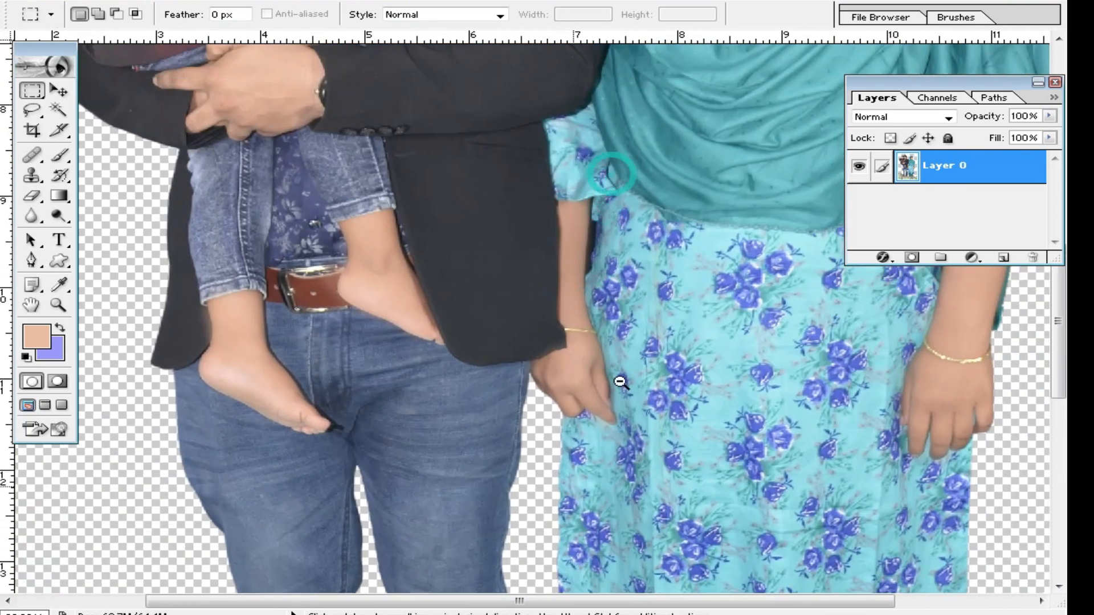
{"action": "left_click", "coordinate": [631, 257], "text": "alt"}
{"action": "left_click", "coordinate": [631, 257], "text": "alt"}
{"action": "left_click", "coordinate": [845, 401], "text": "ctrl"}
{"action": "left_click", "coordinate": [867, 381], "text": "ctrl"}
{"action": "left_click", "coordinate": [879, 347], "text": "ctrl"}
{"action": "left_click", "coordinate": [849, 320], "text": "ctrl"}
{"action": "left_click", "coordinate": [777, 261], "text": "ctrl"}
{"action": "left_click", "coordinate": [574, 170], "text": "ctrl"}
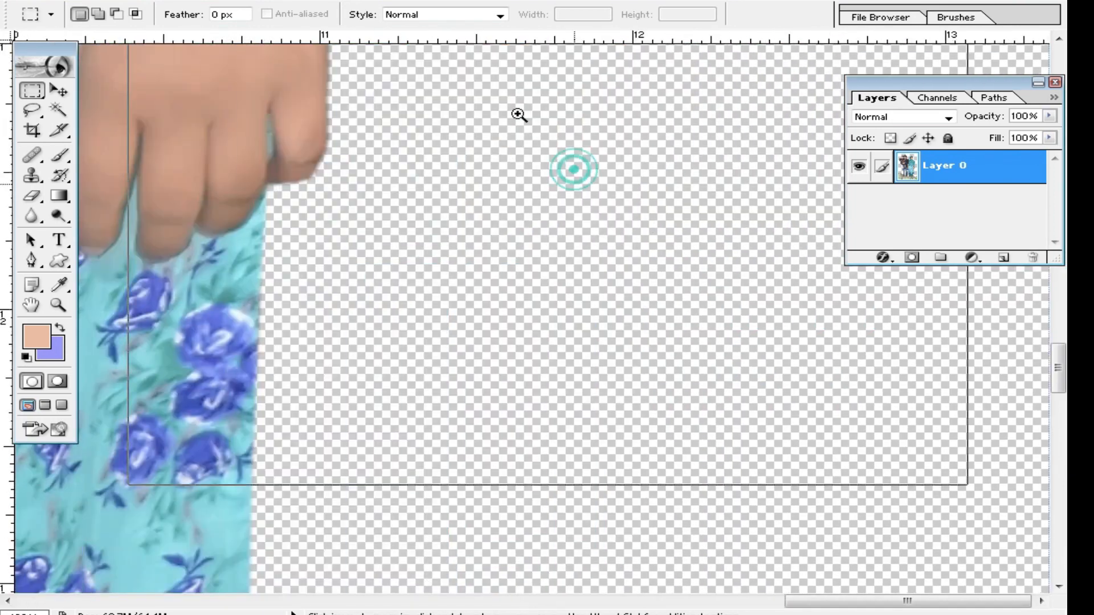
{"action": "left_click", "coordinate": [507, 107], "text": "ctrl"}
{"action": "left_click_drag", "start_coordinate": [428, 67], "coordinate": [490, 359]}
{"action": "left_click_drag", "start_coordinate": [365, 102], "coordinate": [602, 442]}
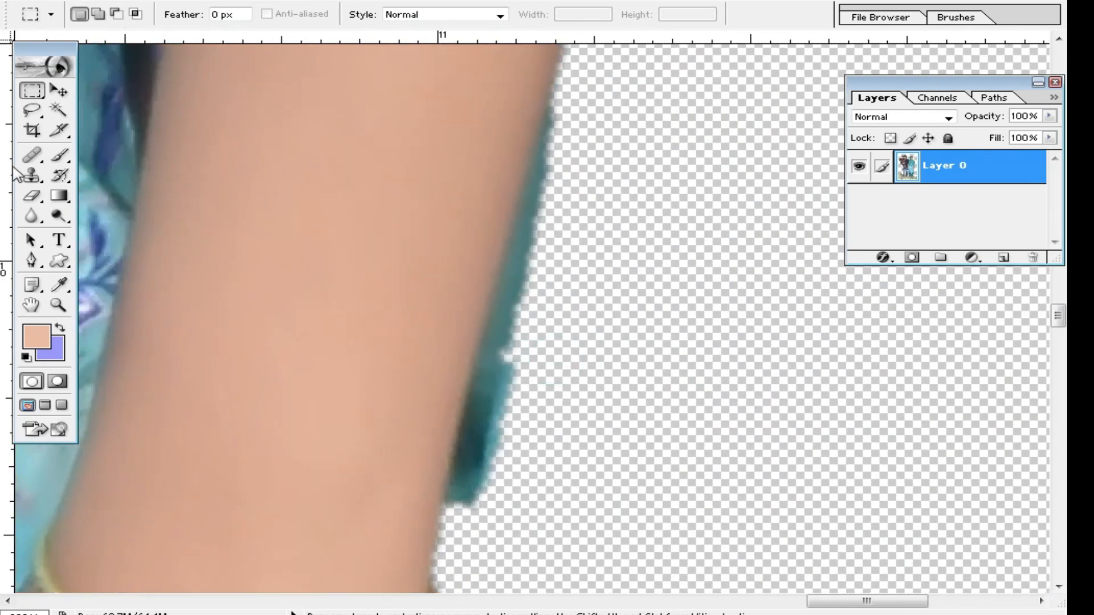
{"action": "left_click_drag", "start_coordinate": [31, 195], "coordinate": [85, 194]}
{"action": "mouse_move", "coordinate": [547, 303]}
{"action": "left_mouse_down"}
{"action": "mouse_move", "coordinate": [489, 515]}
{"action": "mouse_move", "coordinate": [528, 289]}
{"action": "mouse_move", "coordinate": [469, 523]}
{"action": "mouse_move", "coordinate": [504, 337]}
{"action": "mouse_move", "coordinate": [467, 524]}
{"action": "mouse_move", "coordinate": [472, 437]}
{"action": "mouse_move", "coordinate": [564, 82]}
{"action": "left_mouse_up"}
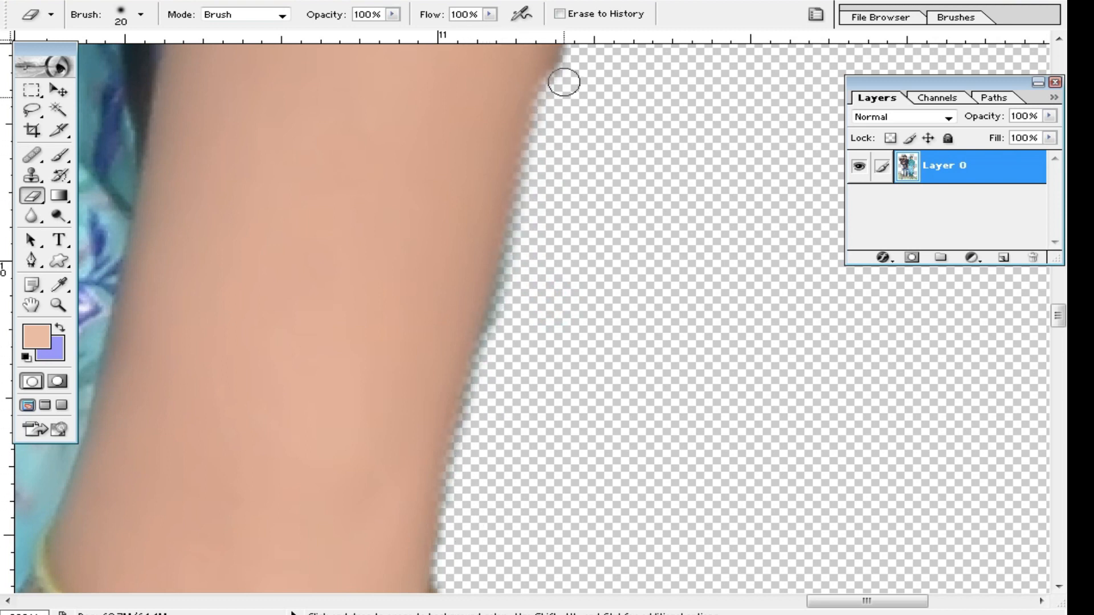
Clean the outer edge of the woman's forearm up to the flowered sleeve hem with the Eraser.
{"action": "left_click_drag", "start_coordinate": [602, 173], "coordinate": [606, 288]}
{"action": "mouse_move", "coordinate": [556, 324]}
{"action": "left_mouse_down"}
{"action": "mouse_move", "coordinate": [516, 446]}
{"action": "mouse_move", "coordinate": [534, 357]}
{"action": "left_mouse_up"}
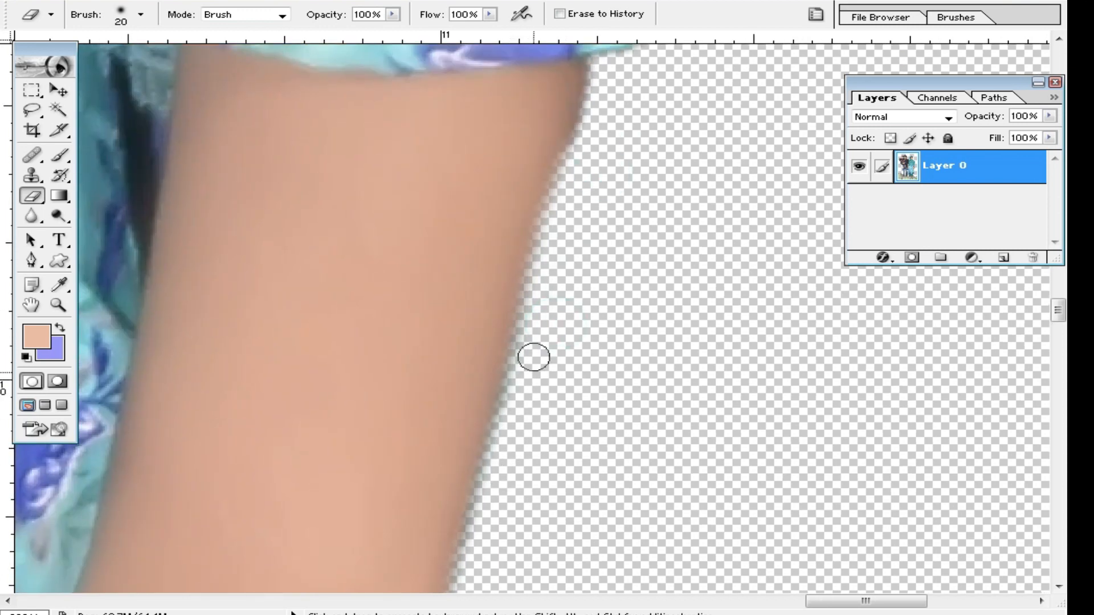
{"action": "left_click_drag", "start_coordinate": [563, 254], "coordinate": [560, 396]}
{"action": "left_click_drag", "start_coordinate": [584, 340], "coordinate": [598, 216]}
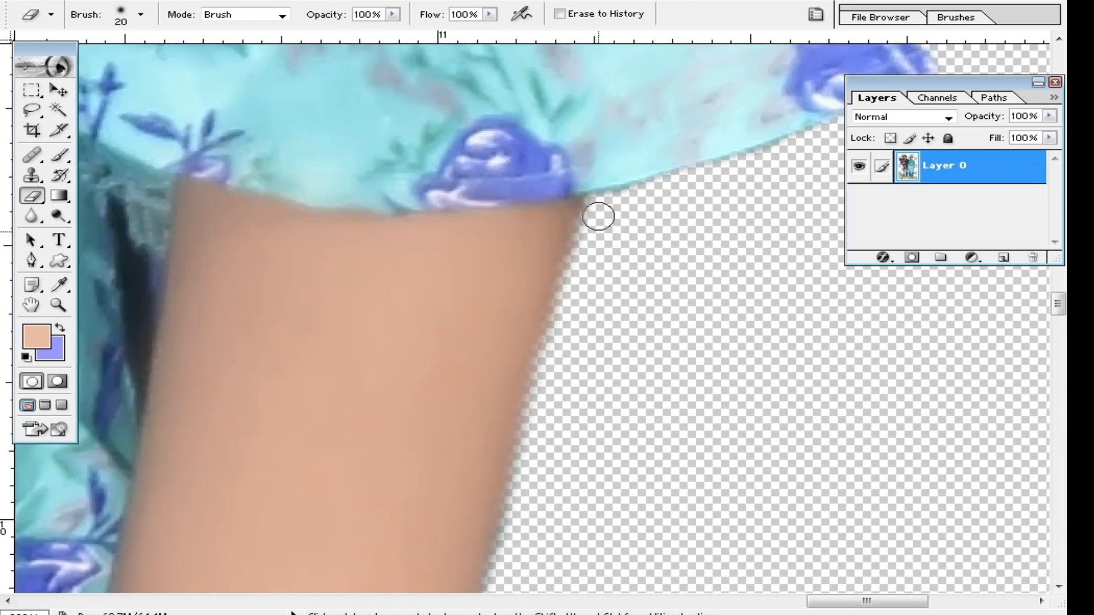
Inspect the edges around the woman's hands and sleeves and the backdrop remaining around the man's hair.
{"action": "left_click", "coordinate": [681, 322], "text": "alt"}
{"action": "left_click", "coordinate": [632, 379], "text": "alt"}
{"action": "left_click_drag", "start_coordinate": [593, 464], "coordinate": [675, 305]}
{"action": "left_click_drag", "start_coordinate": [673, 466], "coordinate": [676, 327]}
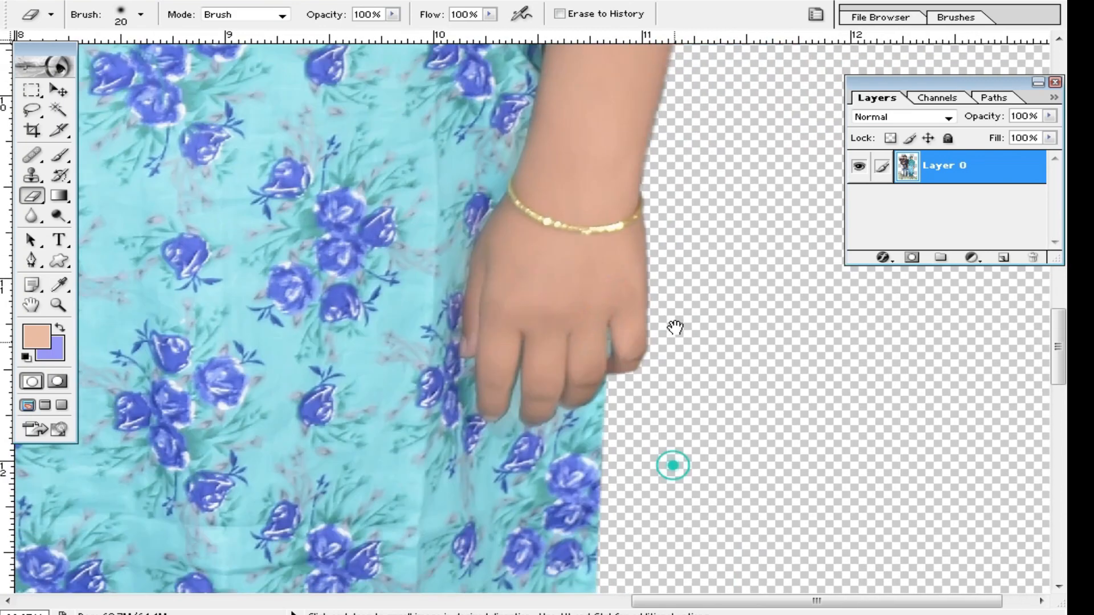
{"action": "left_click_drag", "start_coordinate": [560, 233], "coordinate": [1054, 575]}
{"action": "left_click_drag", "start_coordinate": [521, 354], "coordinate": [583, 469]}
{"action": "left_click_drag", "start_coordinate": [504, 505], "coordinate": [541, 456]}
{"action": "left_click", "coordinate": [551, 333], "text": "alt"}
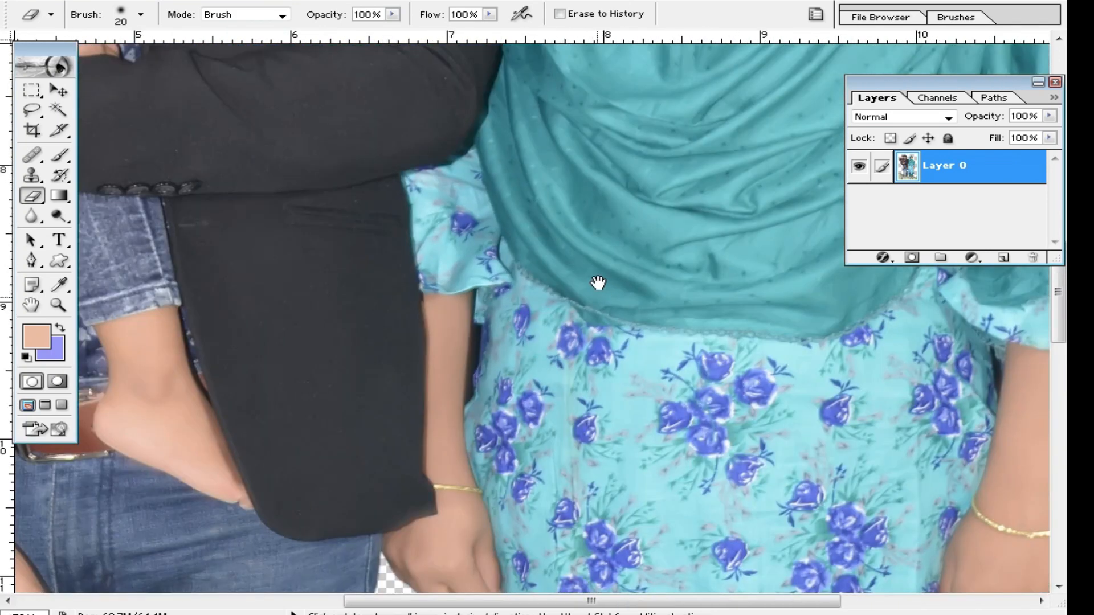
{"action": "left_click_drag", "start_coordinate": [597, 284], "coordinate": [628, 494]}
{"action": "left_click_drag", "start_coordinate": [593, 215], "coordinate": [576, 564]}
{"action": "left_click_drag", "start_coordinate": [605, 169], "coordinate": [700, 408]}
{"action": "left_click_drag", "start_coordinate": [480, 198], "coordinate": [725, 337]}
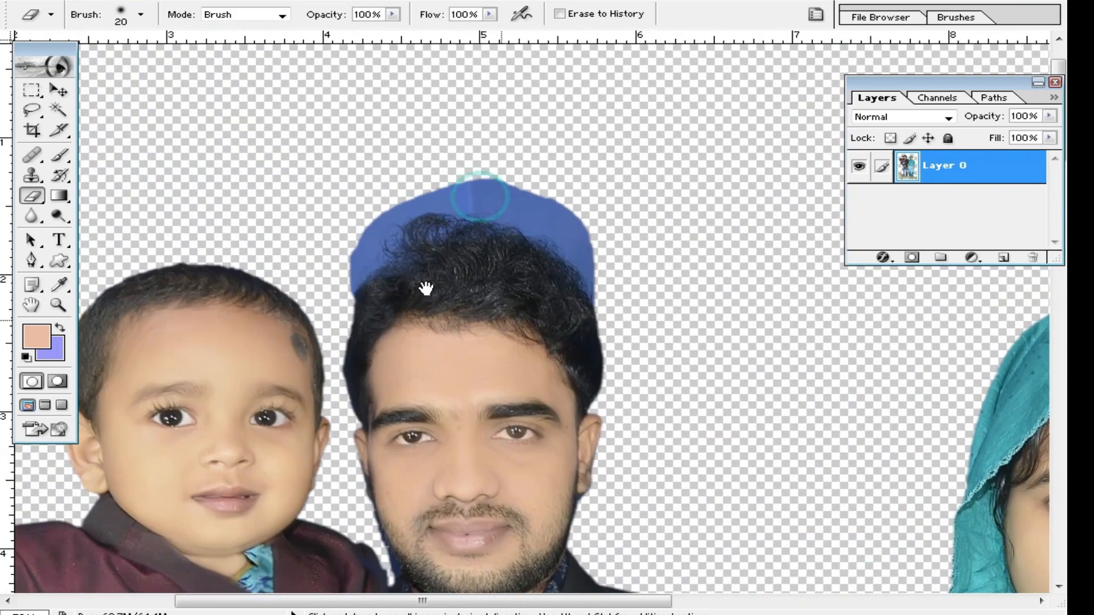
Open the Extract filter and start a green edge highlight from the canvas side beyond the child toward the man's hair.
{"action": "left_click", "coordinate": [463, 268], "text": "ctrl"}
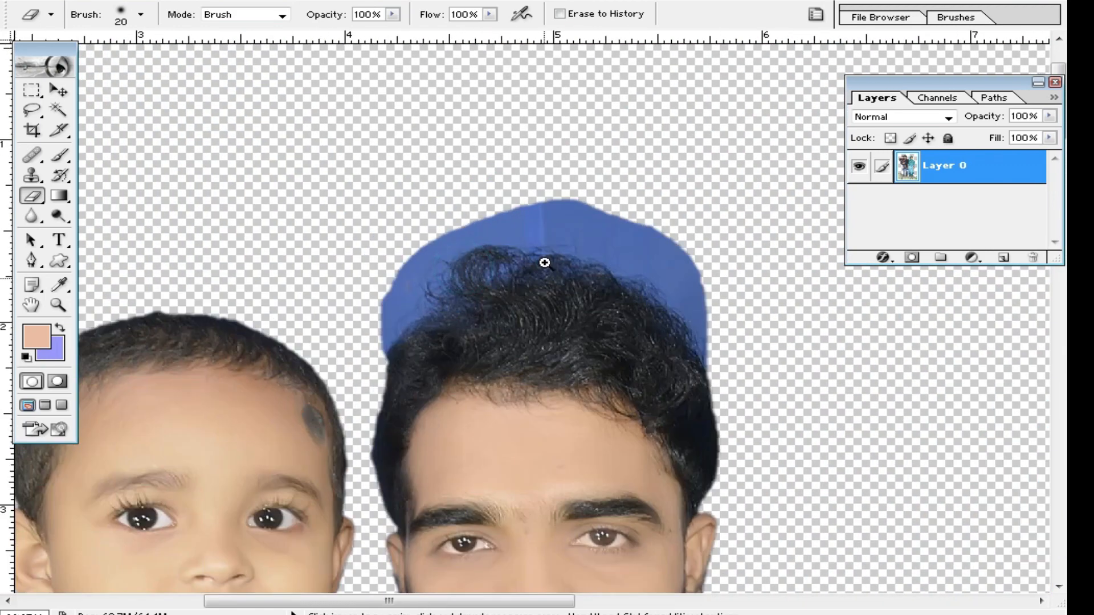
{"action": "left_click", "coordinate": [545, 261], "text": "ctrl"}
{"action": "left_click_drag", "start_coordinate": [513, 336], "coordinate": [562, 215]}
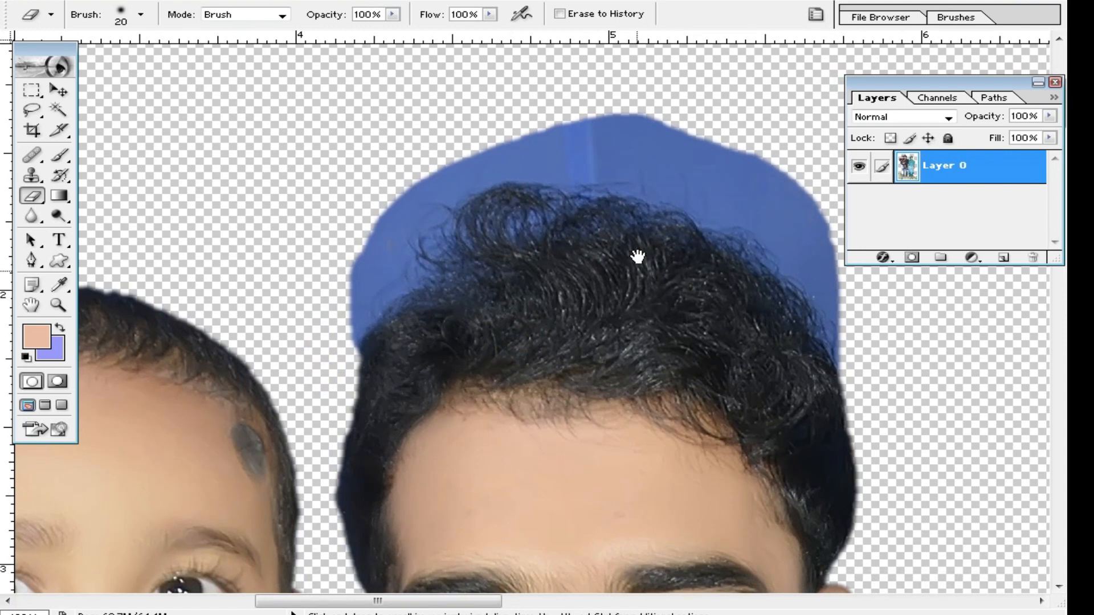
{"action": "left_click", "coordinate": [275, 1]}
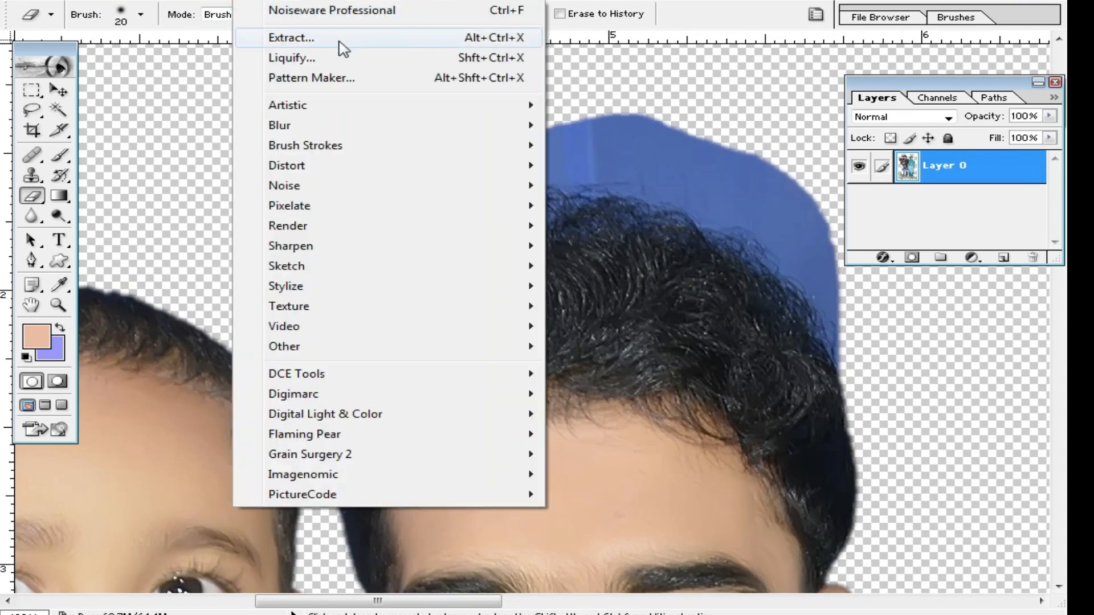
{"action": "left_click", "coordinate": [342, 48]}
{"action": "left_click", "coordinate": [419, 154], "text": "ctrl"}
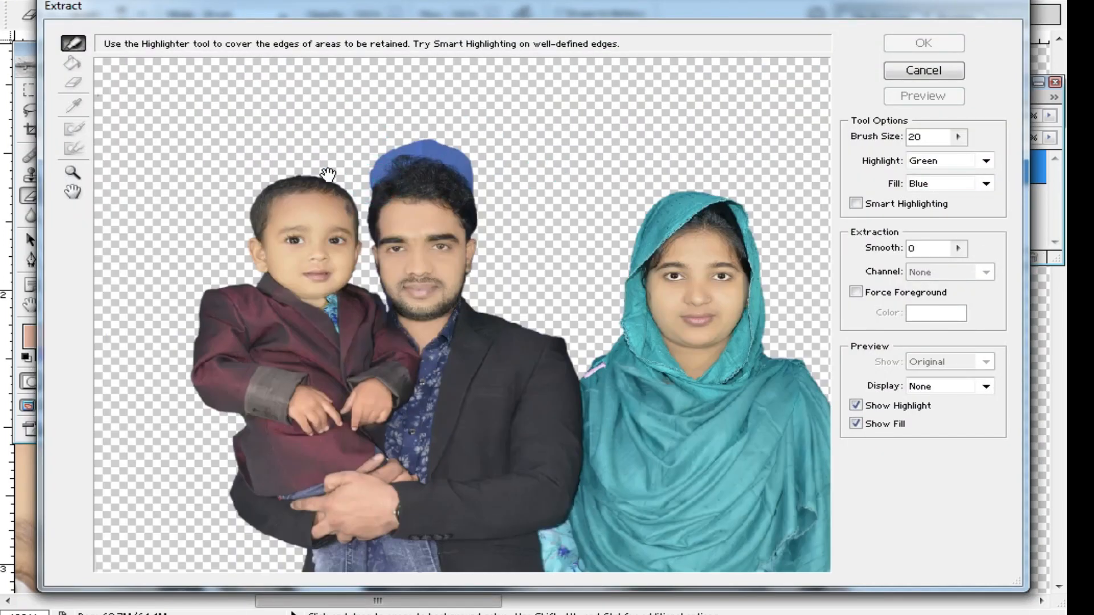
{"action": "left_click_drag", "start_coordinate": [117, 225], "coordinate": [126, 227]}
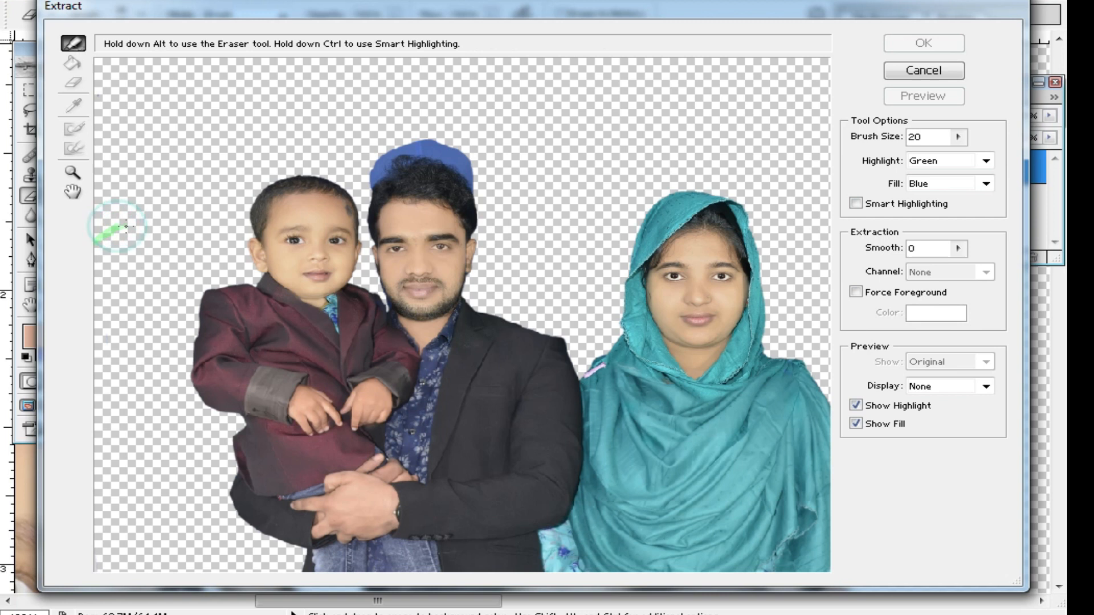
{"action": "left_click_drag", "start_coordinate": [350, 139], "coordinate": [350, 142]}
Highlight the hair edge over the top of the man's head with the Edge Highlighter at brush size 20.
{"action": "left_click", "coordinate": [402, 178], "text": "ctrl"}
{"action": "left_click", "coordinate": [480, 237], "text": "ctrl"}
{"action": "left_click_drag", "start_coordinate": [406, 310], "coordinate": [494, 142]}
{"action": "left_click_drag", "start_coordinate": [367, 149], "coordinate": [415, 284]}
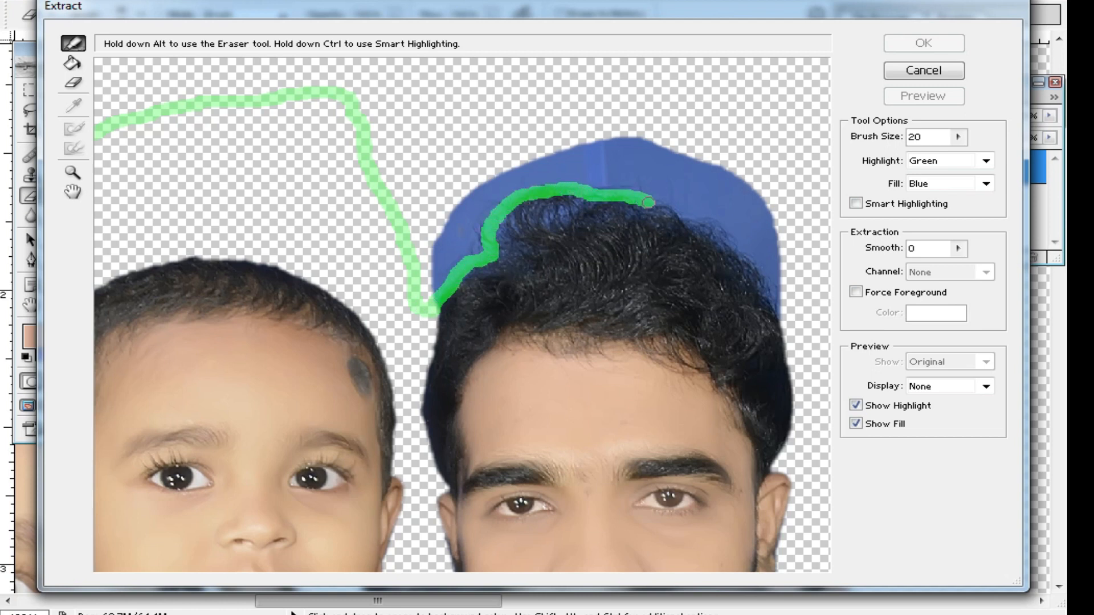
{"action": "left_click_drag", "start_coordinate": [720, 237], "coordinate": [766, 307]}
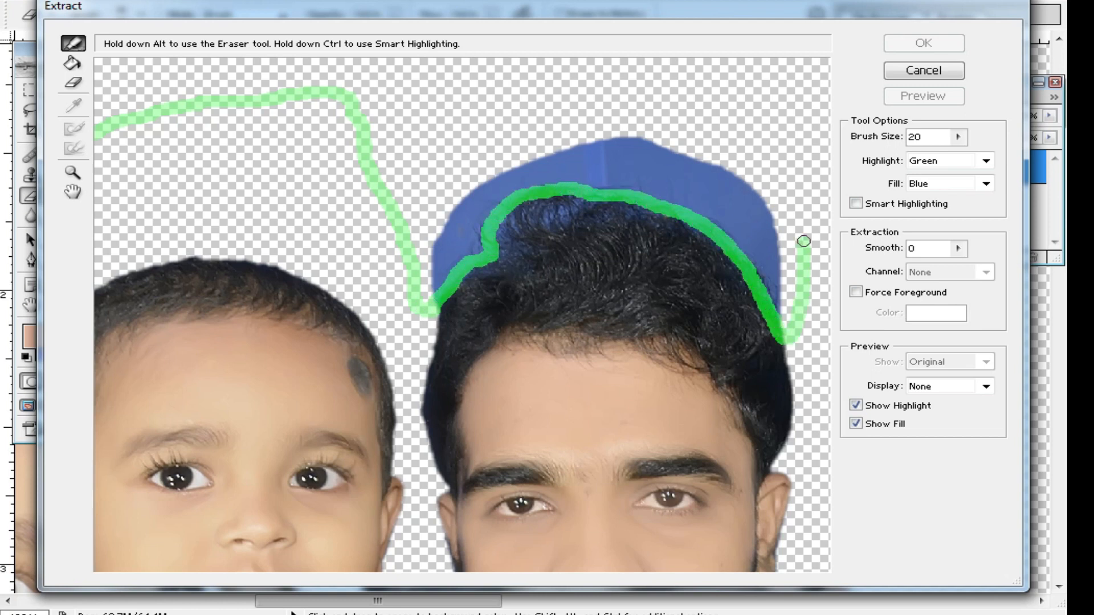
Extend the highlight from the man's hair across the empty area above the woman to the canvas edge.
{"action": "left_click_drag", "start_coordinate": [803, 241], "coordinate": [804, 194]}
{"action": "left_click", "coordinate": [803, 176], "text": "alt"}
{"action": "left_click", "coordinate": [804, 176], "text": "alt"}
{"action": "left_click_drag", "start_coordinate": [239, 205], "coordinate": [894, 20]}
{"action": "left_click", "coordinate": [366, 188], "text": "alt"}
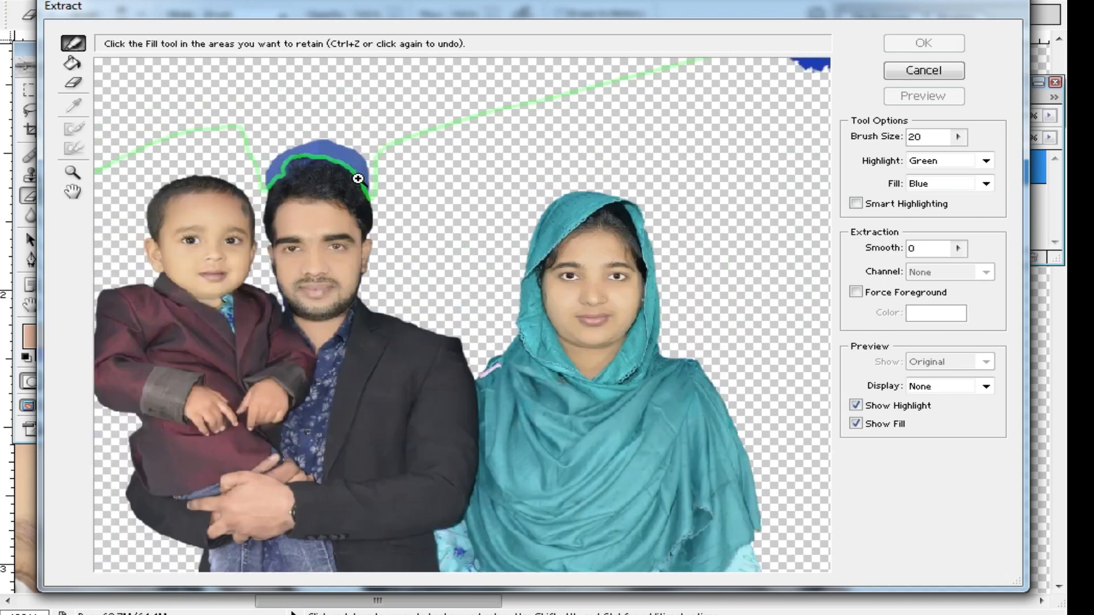
{"action": "left_click", "coordinate": [358, 178]}
{"action": "left_click", "coordinate": [408, 247]}
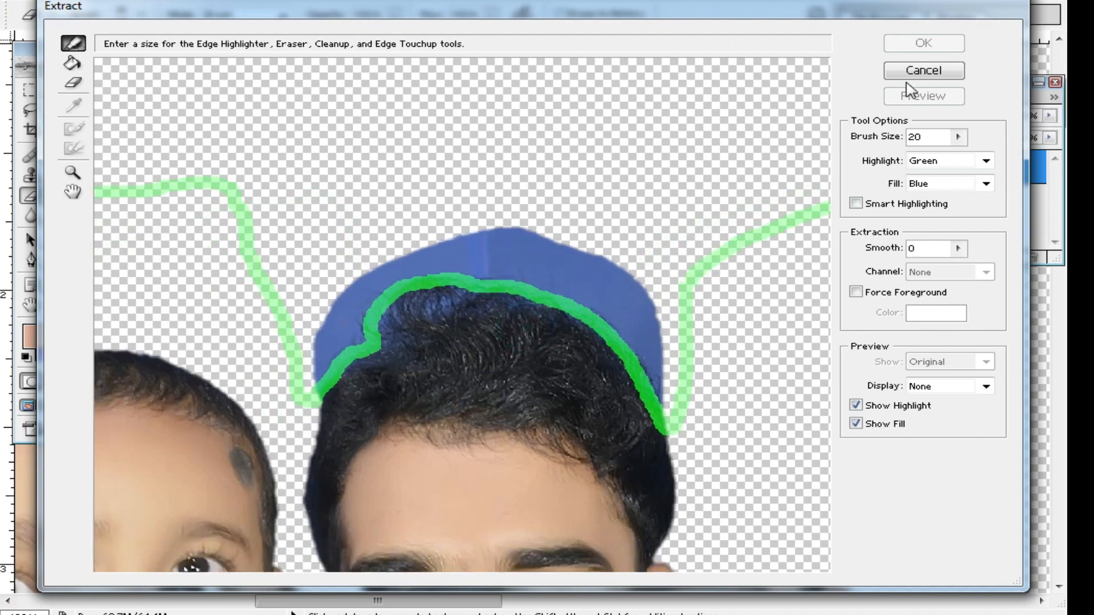
{"action": "left_click", "coordinate": [569, 276], "text": "alt"}
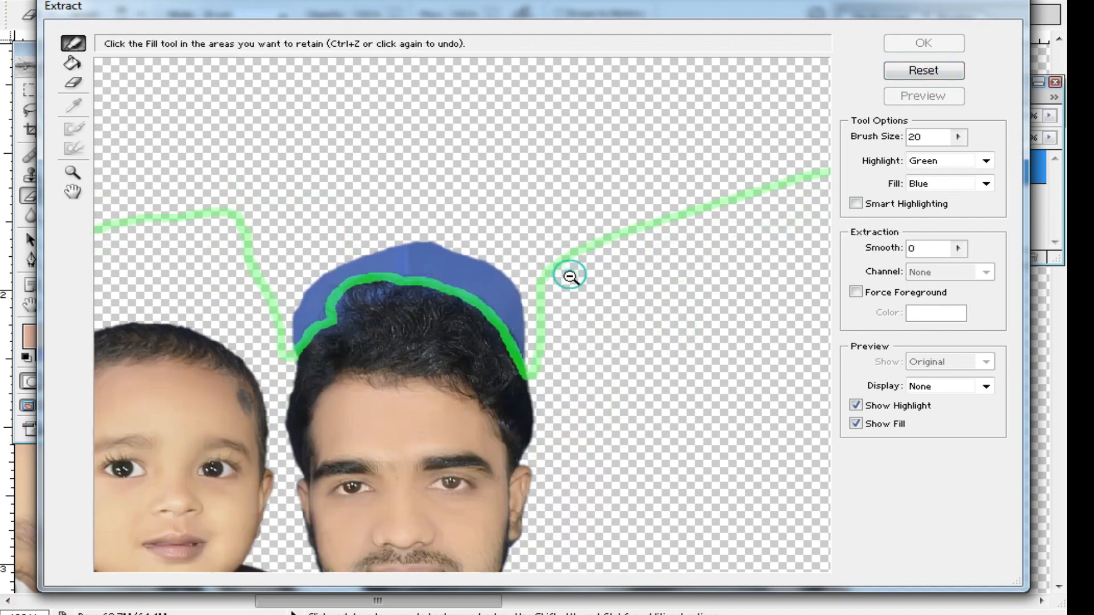
Try extracting the man's hair by filling the family area below the green highlight as the part to retain.
{"action": "left_click", "coordinate": [647, 264], "text": "alt"}
{"action": "left_click", "coordinate": [655, 247], "text": "alt"}
{"action": "left_click", "coordinate": [73, 64]}
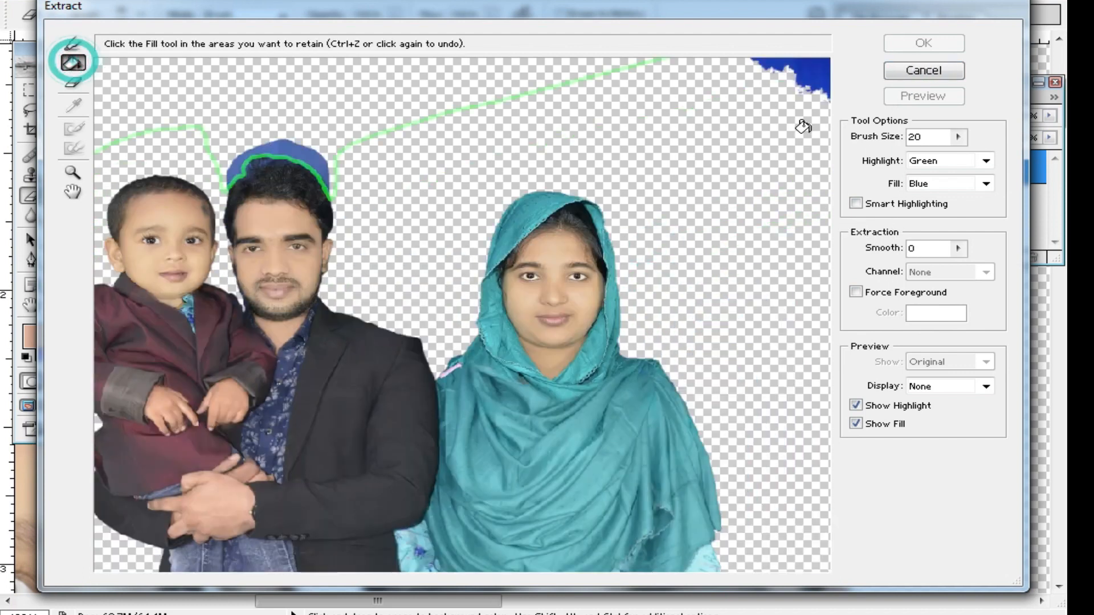
{"action": "left_click", "coordinate": [266, 216]}
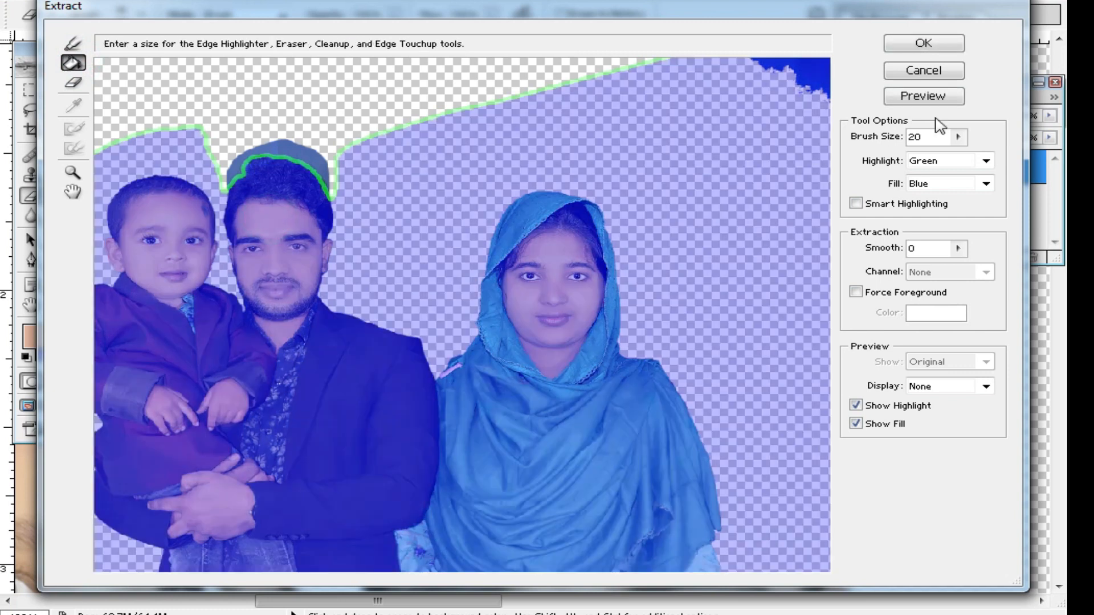
{"action": "left_click", "coordinate": [915, 41]}
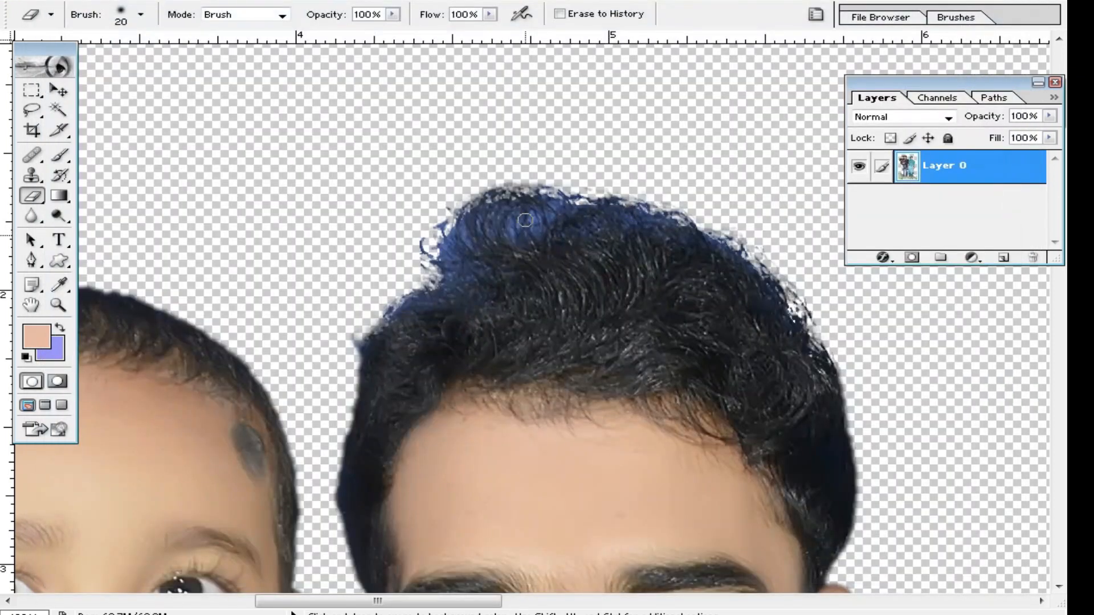
Check the extracted edge of the man's hair up close and undo the extraction.
{"action": "left_click", "coordinate": [597, 252], "text": "ctrl"}
{"action": "left_click", "coordinate": [549, 287], "text": "ctrl"}
{"action": "left_click", "coordinate": [542, 274], "text": "alt"}
{"action": "left_click", "coordinate": [657, 318], "text": "alt"}
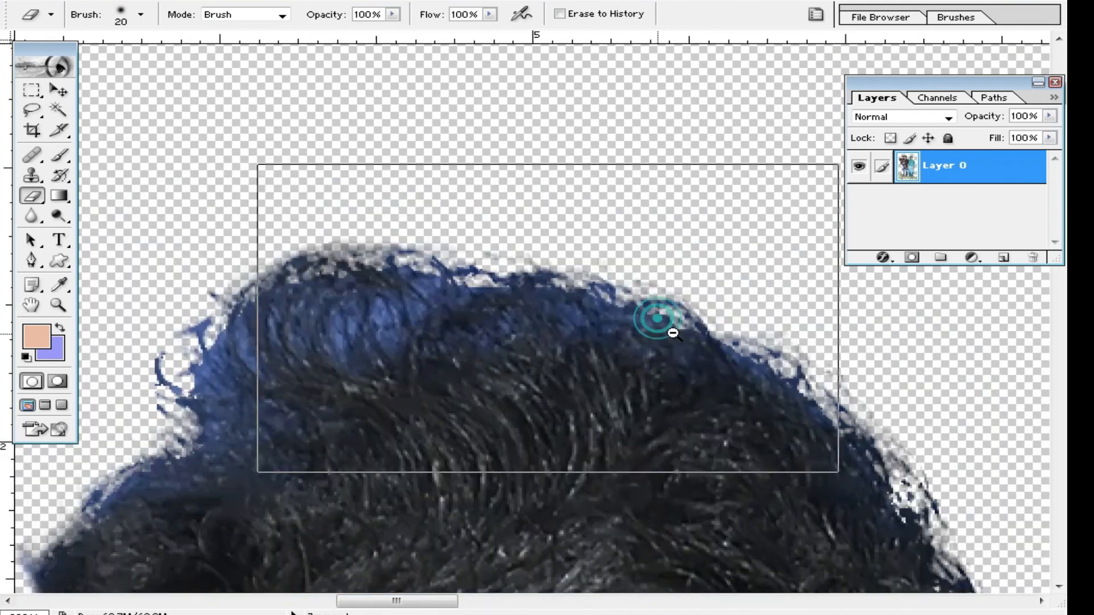
{"action": "left_click", "coordinate": [654, 324], "text": "alt"}
{"action": "left_click_drag", "start_coordinate": [442, 361], "coordinate": [728, 277]}
{"action": "key", "text": "ctrl+z"}
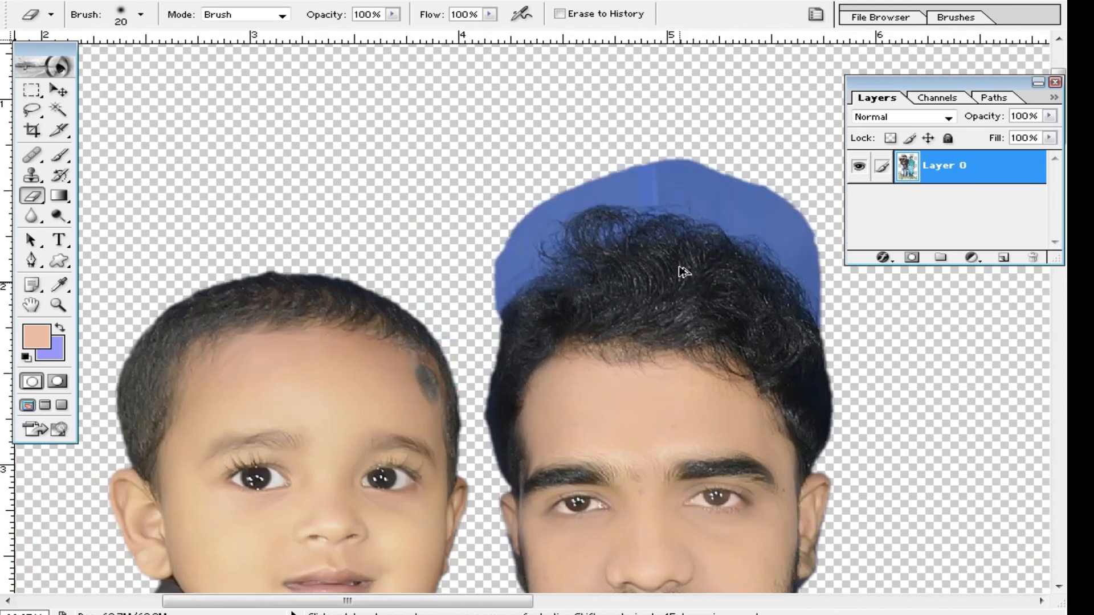
Reopen the Extract filter and highlight a green edge from the canvas side over the child toward the man's hair.
{"action": "left_click", "coordinate": [706, 278], "text": "alt"}
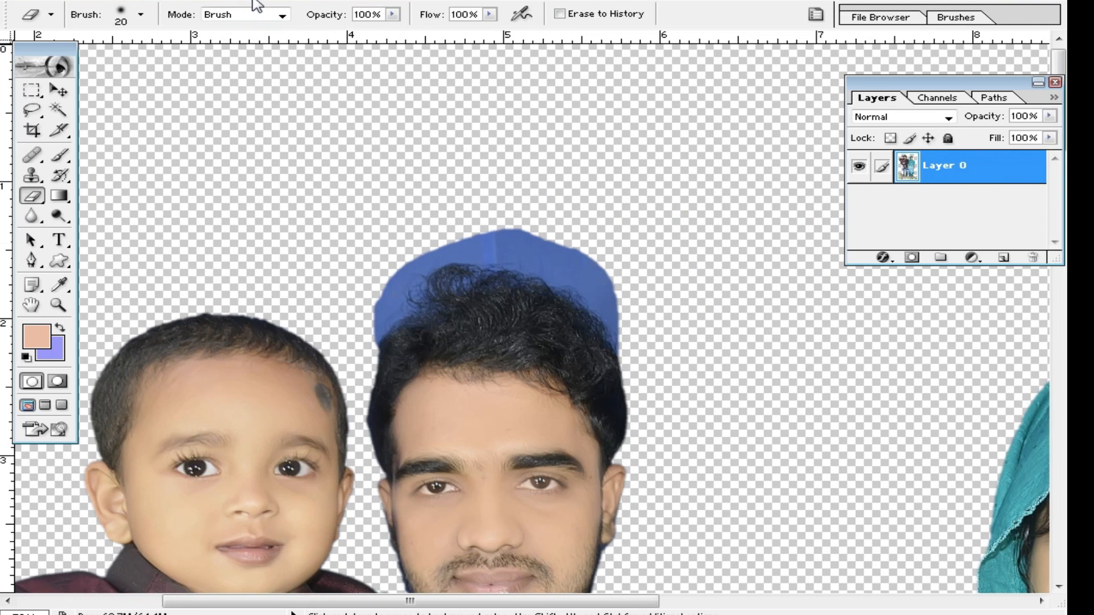
{"action": "left_click", "coordinate": [256, 6]}
{"action": "left_click", "coordinate": [295, 35]}
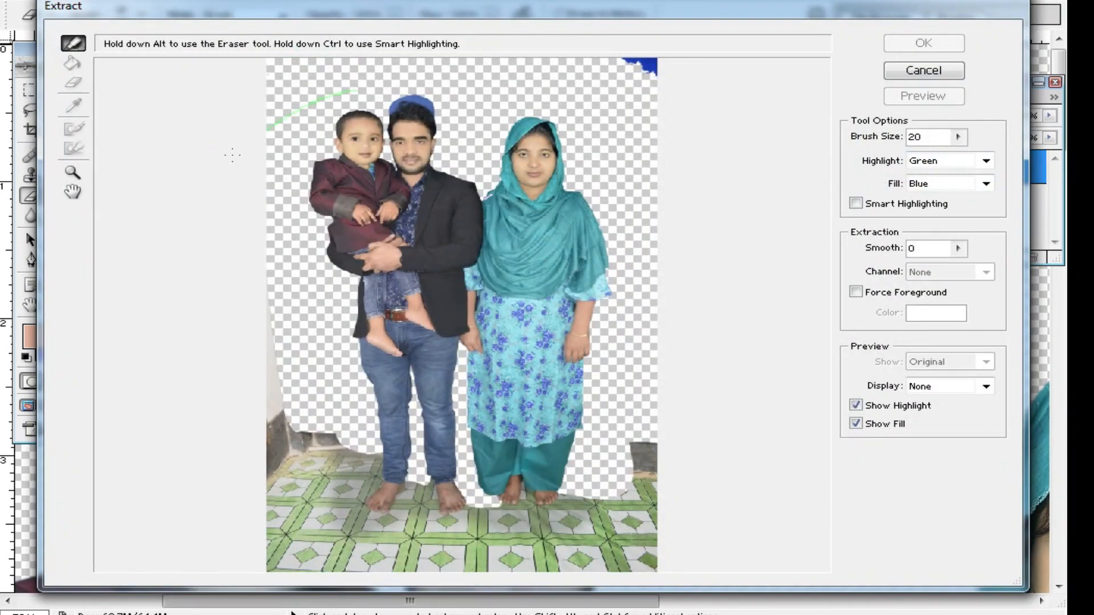
{"action": "left_click", "coordinate": [493, 127], "text": "ctrl"}
{"action": "left_click", "coordinate": [495, 193], "text": "ctrl"}
{"action": "left_click", "coordinate": [475, 195], "text": "ctrl"}
{"action": "left_click", "coordinate": [473, 195], "text": "ctrl"}
{"action": "left_click_drag", "start_coordinate": [200, 286], "coordinate": [696, 217]}
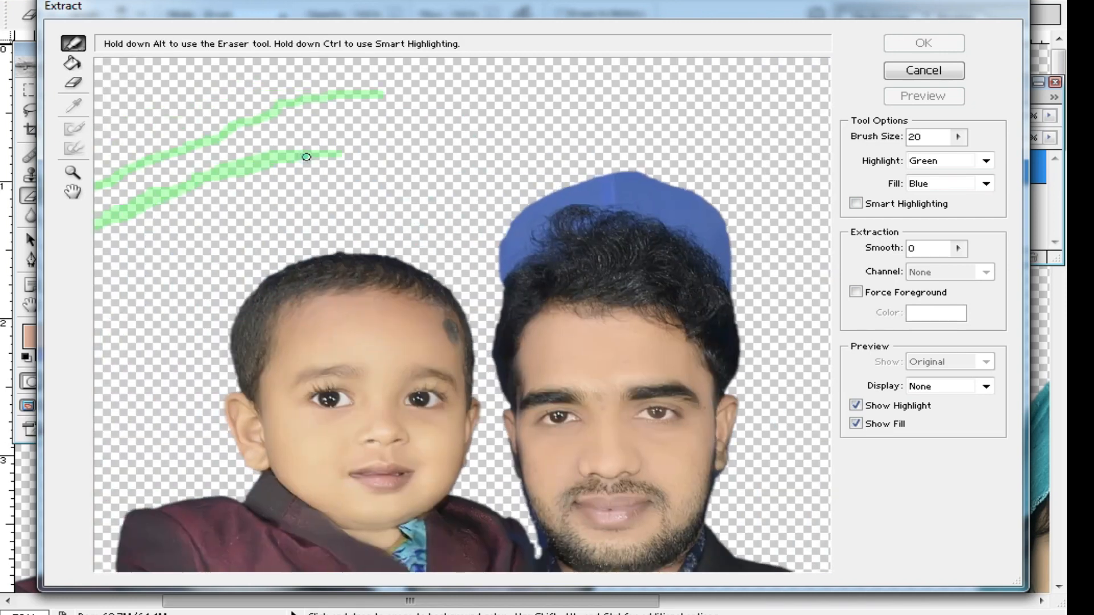
{"action": "mouse_move", "coordinate": [305, 156]}
{"action": "left_mouse_down"}
{"action": "mouse_move", "coordinate": [370, 155]}
{"action": "mouse_move", "coordinate": [437, 197]}
{"action": "left_mouse_up"}
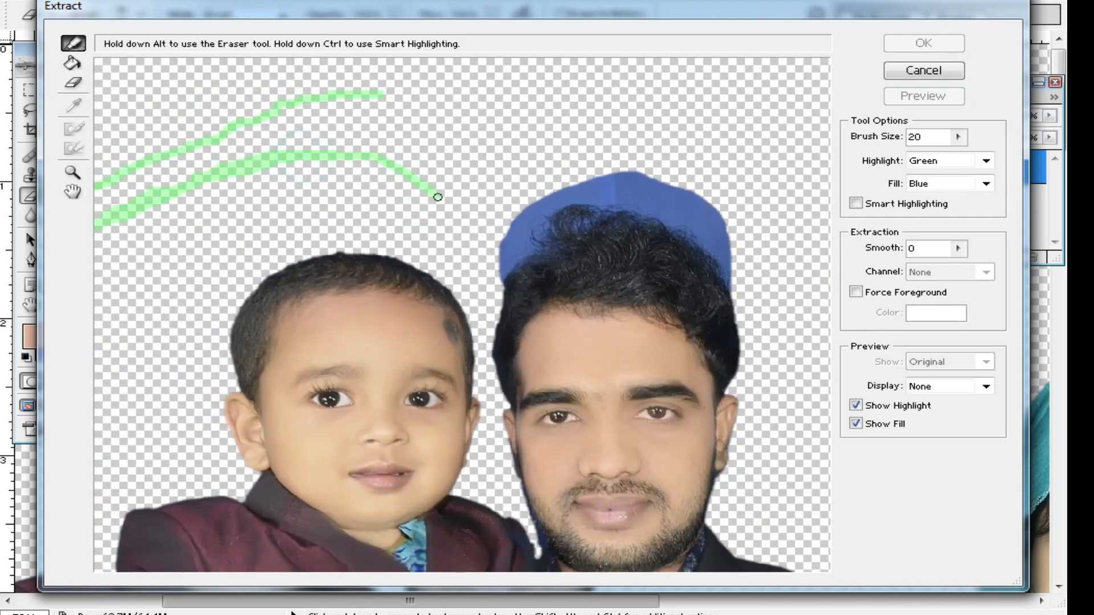
Highlight the man's hair edge at brush size 50 and continue the line above the woman to the canvas edge.
{"action": "mouse_move", "coordinate": [501, 303]}
{"action": "left_mouse_down"}
{"action": "mouse_move", "coordinate": [519, 250]}
{"action": "mouse_move", "coordinate": [545, 241]}
{"action": "mouse_move", "coordinate": [518, 247]}
{"action": "mouse_move", "coordinate": [572, 205]}
{"action": "mouse_move", "coordinate": [601, 202]}
{"action": "mouse_move", "coordinate": [678, 224]}
{"action": "mouse_move", "coordinate": [747, 306]}
{"action": "mouse_move", "coordinate": [752, 113]}
{"action": "left_mouse_up"}
{"action": "left_click", "coordinate": [745, 147], "text": "alt"}
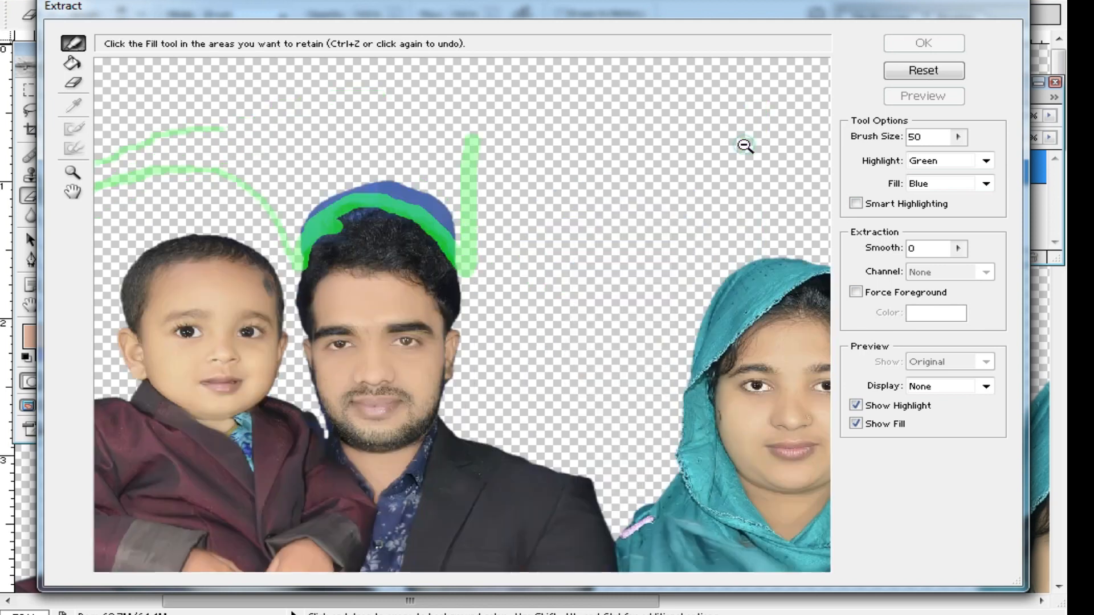
{"action": "left_click", "coordinate": [744, 144], "text": "alt"}
{"action": "left_click_drag", "start_coordinate": [340, 119], "coordinate": [826, 150]}
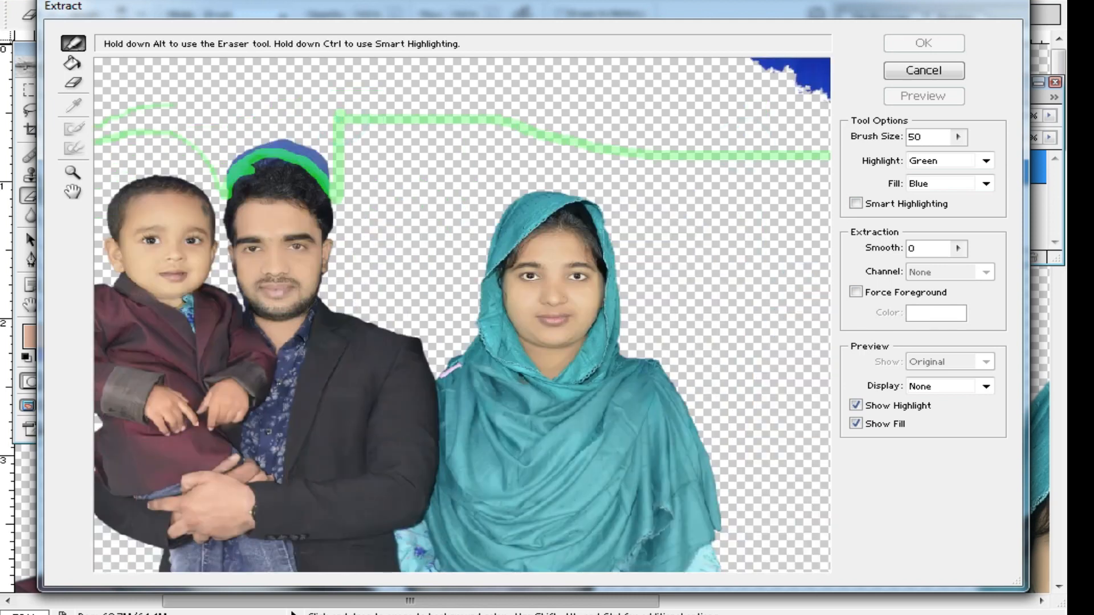
{"action": "left_click", "coordinate": [659, 146], "text": "alt"}
{"action": "left_click", "coordinate": [655, 147], "text": "alt"}
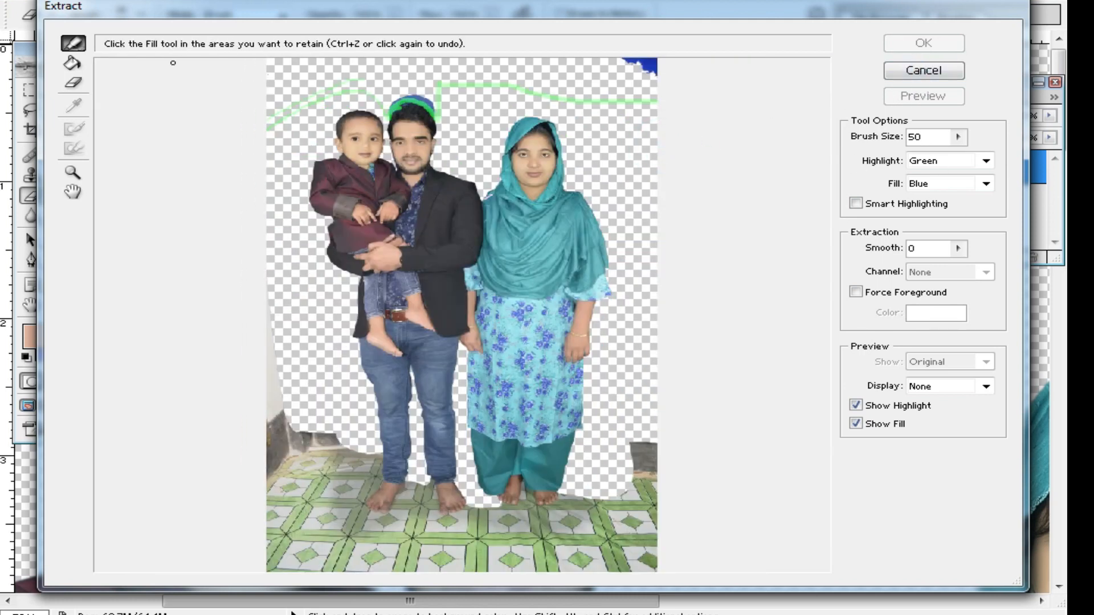
Set the extraction Smooth to 88, fill the family area below the highlight, and apply the extraction.
{"action": "left_click", "coordinate": [69, 67]}
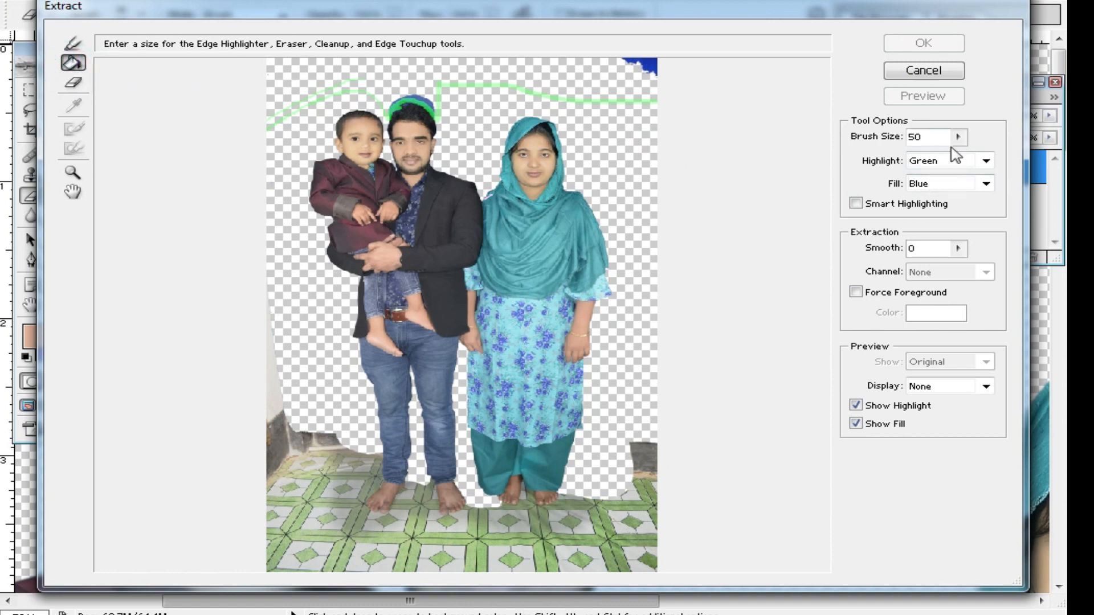
{"action": "left_click", "coordinate": [958, 248]}
{"action": "left_click_drag", "start_coordinate": [852, 270], "coordinate": [941, 274]}
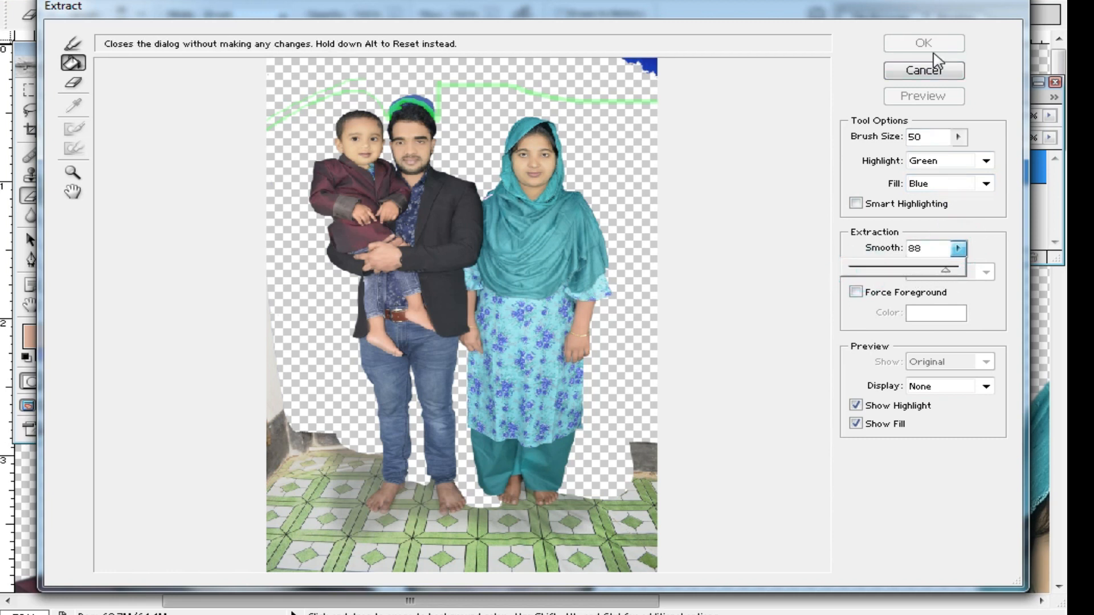
{"action": "left_click", "coordinate": [986, 79]}
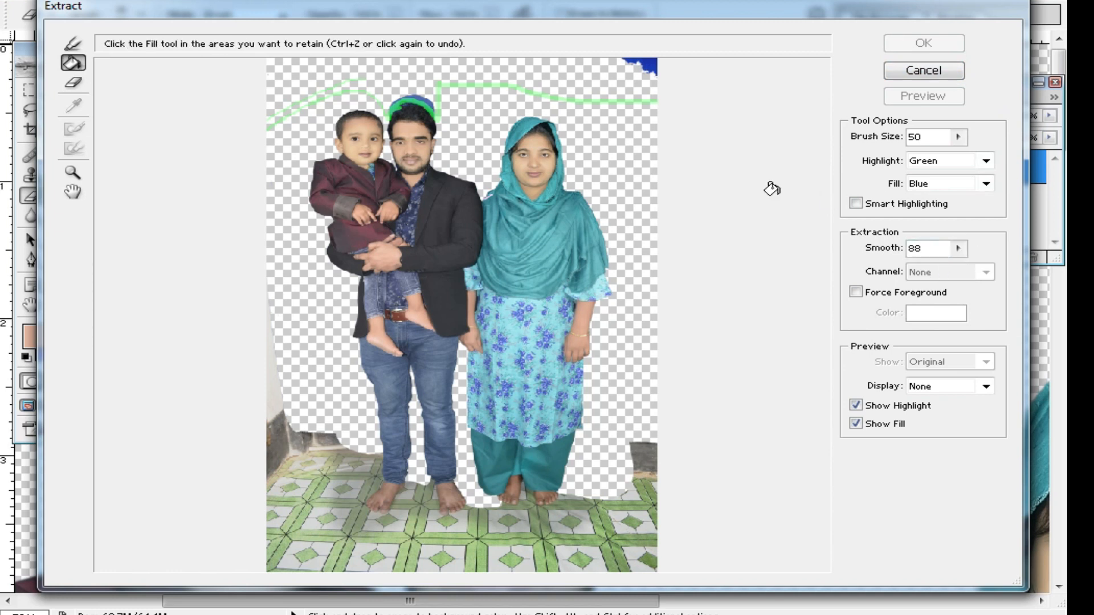
{"action": "left_click", "coordinate": [430, 198]}
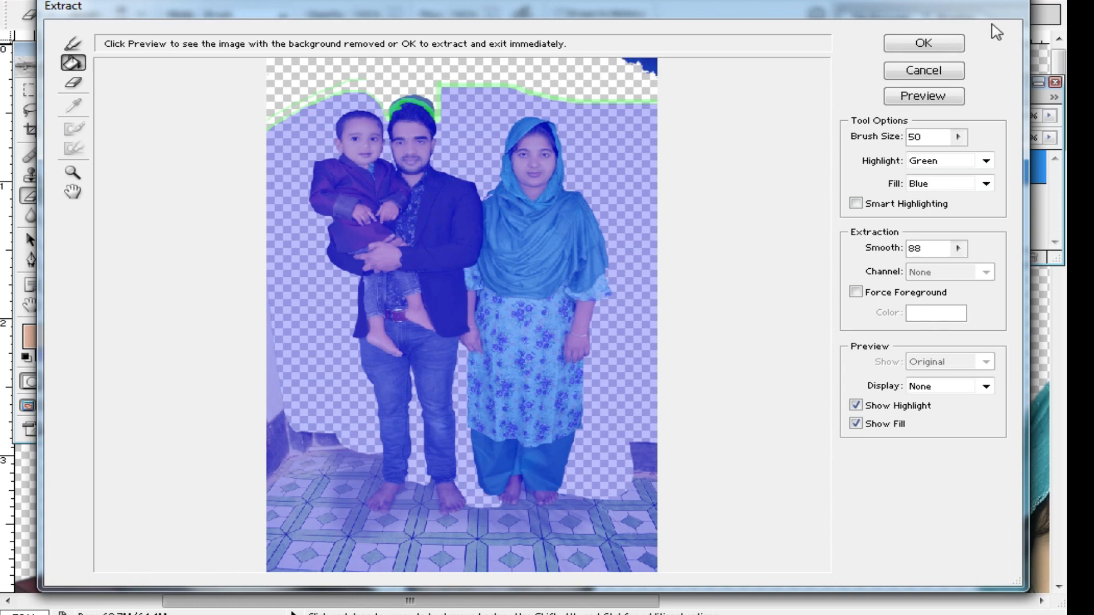
{"action": "left_click", "coordinate": [936, 42]}
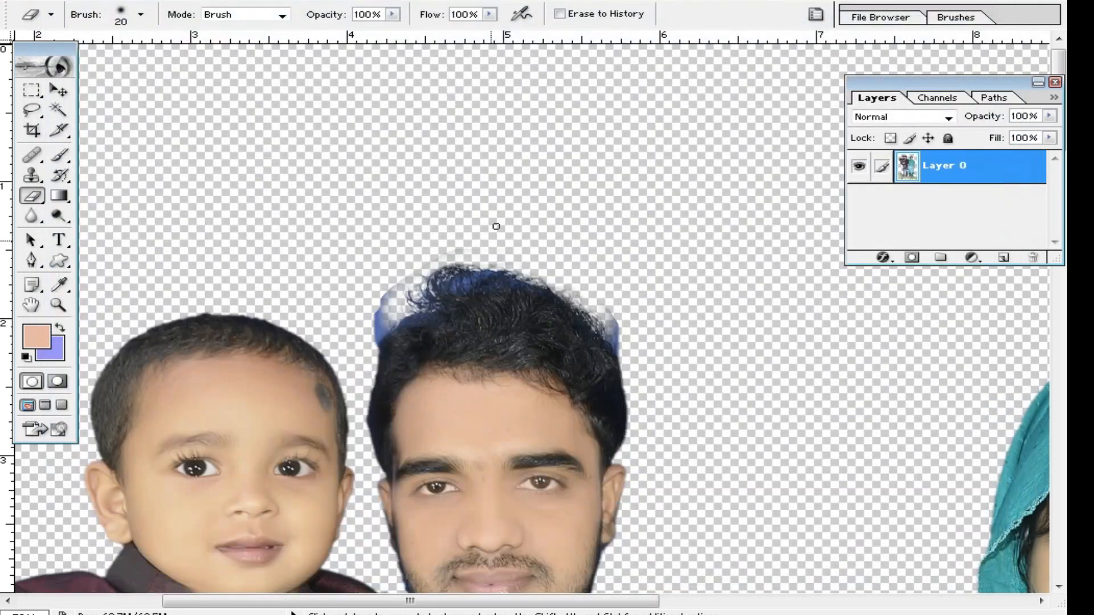
Erase the blue backdrop remnants on both sides of the man's hair with a 51 px eraser.
{"action": "scroll", "coordinate": [563, 355], "scroll_direction": "up", "scroll_amount": 1}
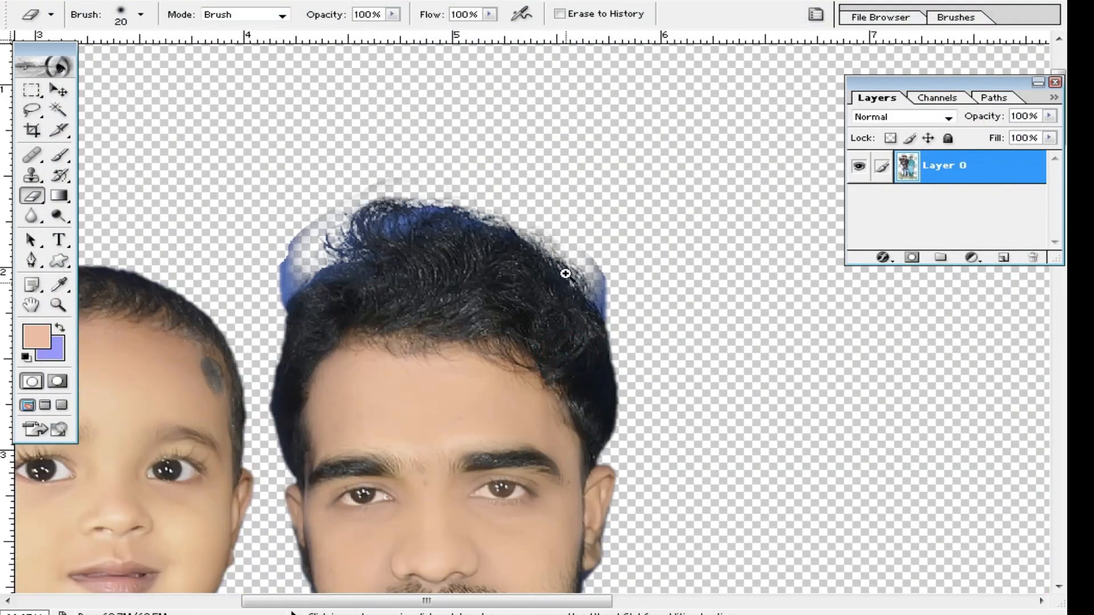
{"action": "left_click", "coordinate": [443, 283], "text": "ctrl"}
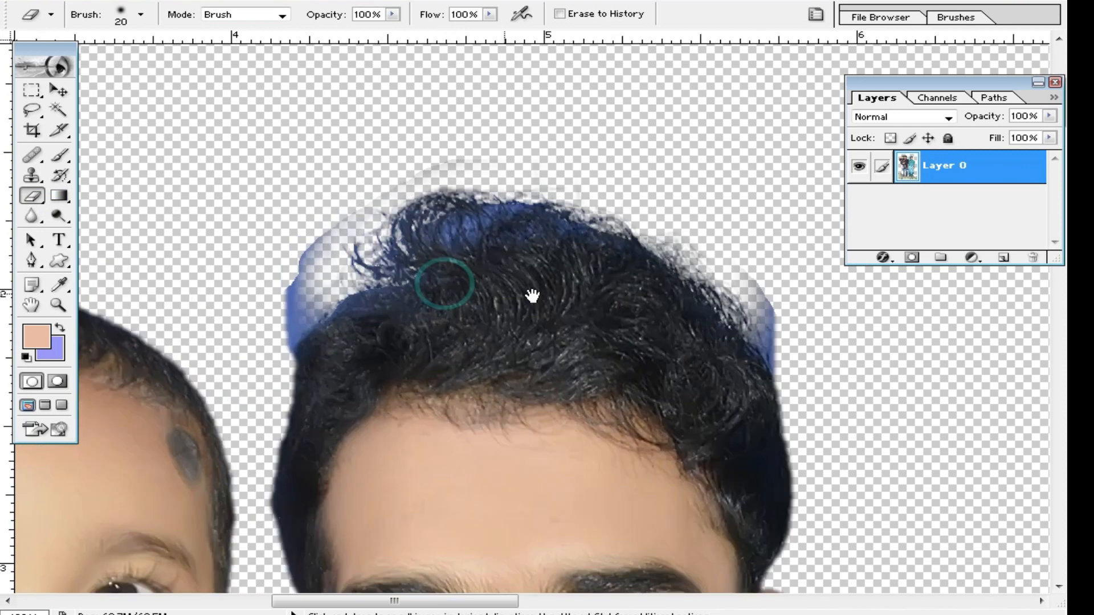
{"action": "left_click_drag", "start_coordinate": [581, 325], "coordinate": [505, 276]}
{"action": "right_click", "coordinate": [710, 244]}
{"action": "left_click", "coordinate": [788, 276]}
{"action": "left_click_drag", "start_coordinate": [693, 212], "coordinate": [721, 298]}
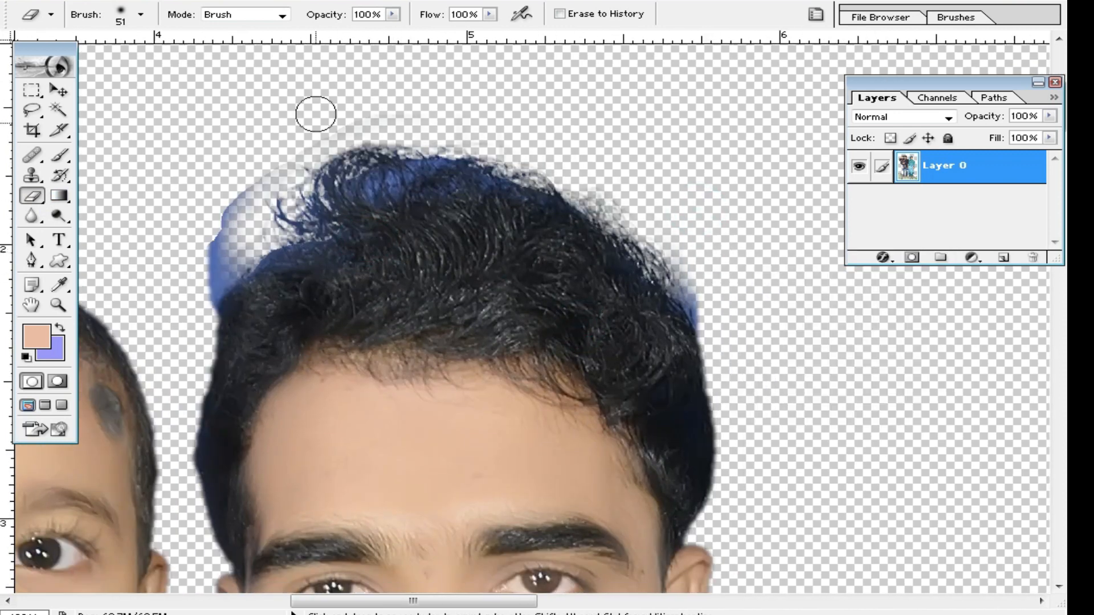
{"action": "mouse_move", "coordinate": [273, 168]}
{"action": "left_mouse_down"}
{"action": "mouse_move", "coordinate": [242, 183]}
{"action": "mouse_move", "coordinate": [193, 303]}
{"action": "mouse_move", "coordinate": [228, 249]}
{"action": "left_mouse_up"}
{"action": "mouse_move", "coordinate": [599, 120]}
{"action": "left_mouse_down"}
{"action": "mouse_move", "coordinate": [654, 183]}
{"action": "mouse_move", "coordinate": [724, 313]}
{"action": "left_mouse_up"}
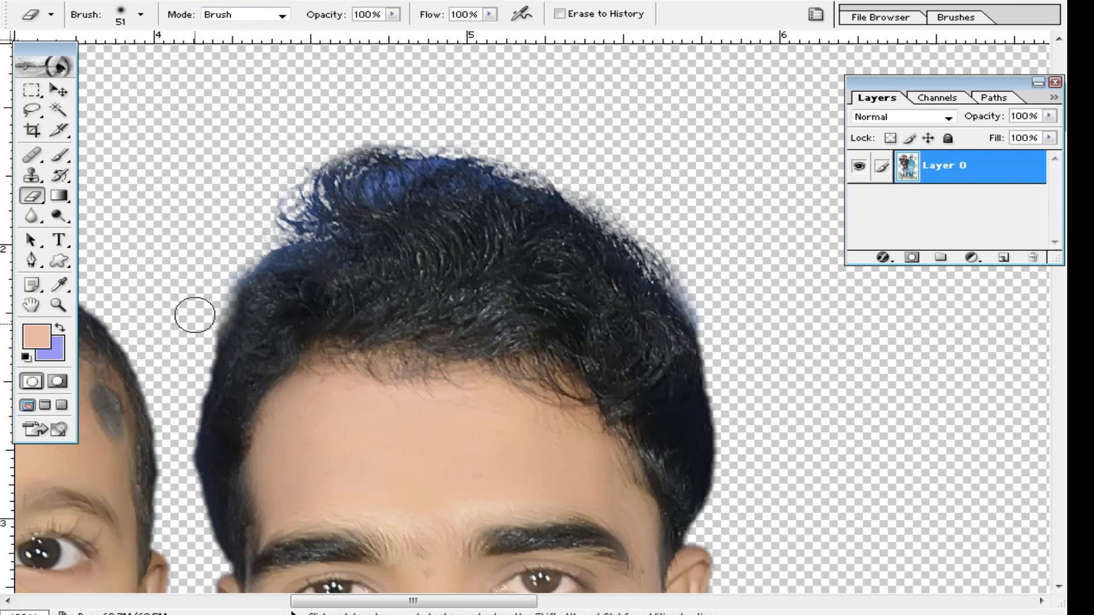
Set the eraser to 31 px and clean the remaining fringe along the child-facing side of the man's hair.
{"action": "right_click", "coordinate": [370, 260]}
{"action": "left_click", "coordinate": [424, 296]}
{"action": "key", "text": "Return"}
{"action": "left_click_drag", "start_coordinate": [224, 264], "coordinate": [198, 317]}
{"action": "left_click", "coordinate": [537, 322], "text": "alt"}
{"action": "left_click", "coordinate": [551, 334], "text": "alt"}
{"action": "left_click", "coordinate": [559, 344], "text": "alt"}
{"action": "left_click", "coordinate": [600, 348], "text": "alt"}
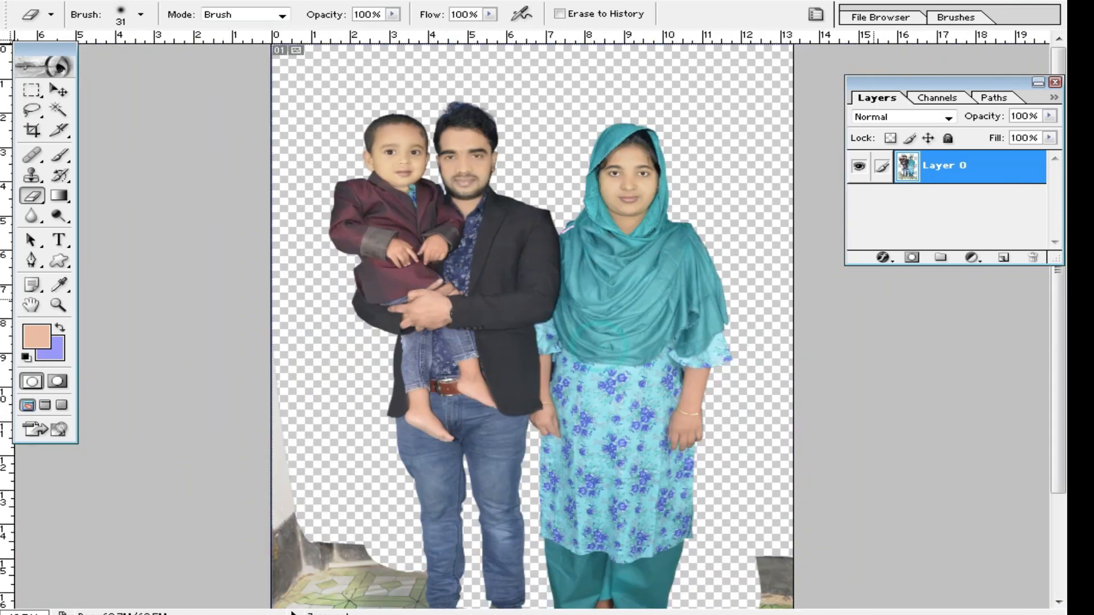
Add a Solid Color fill layer in light violet-blue and place it beneath Layer 0.
{"action": "left_click", "coordinate": [982, 258]}
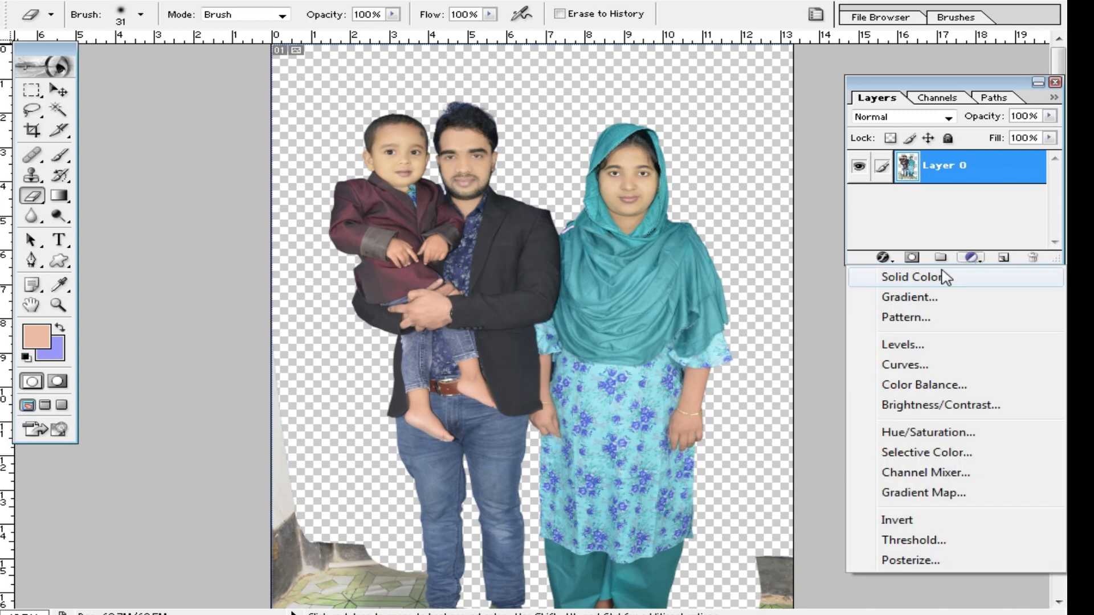
{"action": "left_click", "coordinate": [943, 276]}
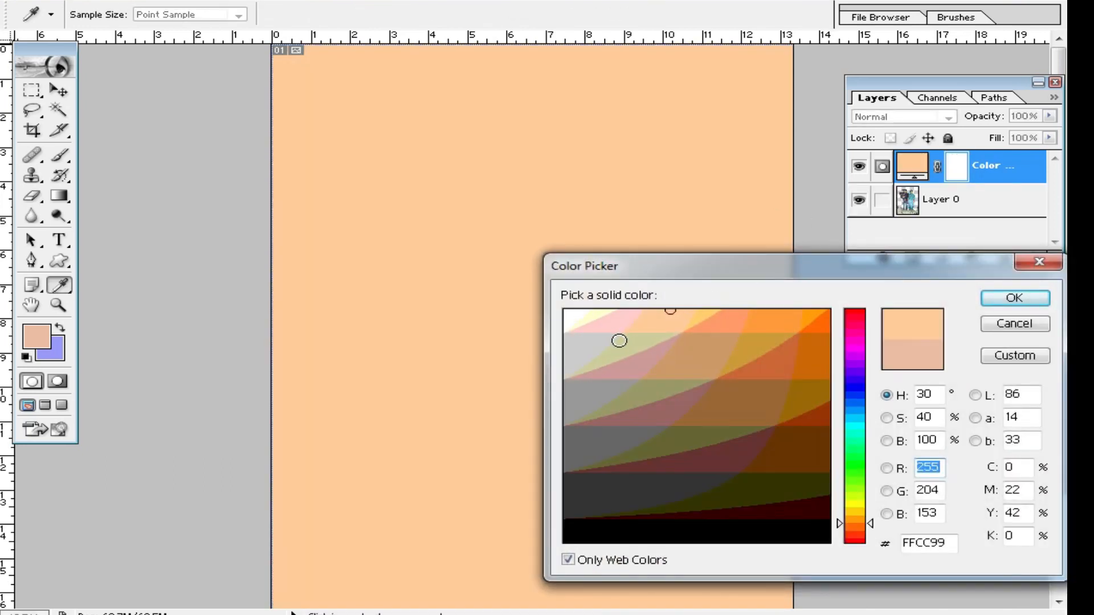
{"action": "left_click", "coordinate": [589, 346]}
{"action": "left_click", "coordinate": [847, 381]}
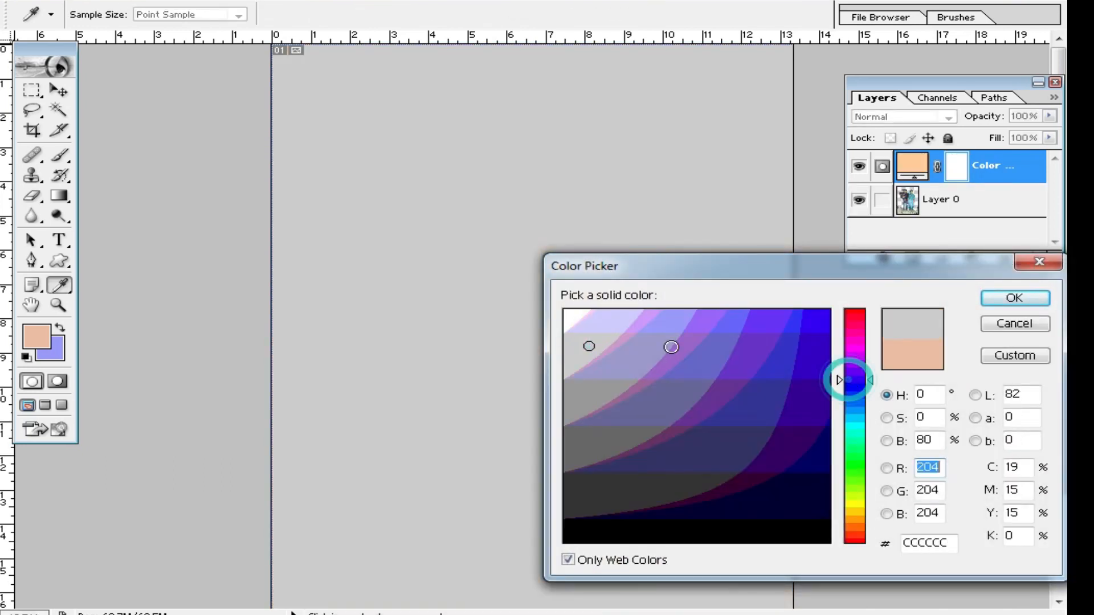
{"action": "left_click", "coordinate": [664, 325]}
{"action": "left_click", "coordinate": [996, 303]}
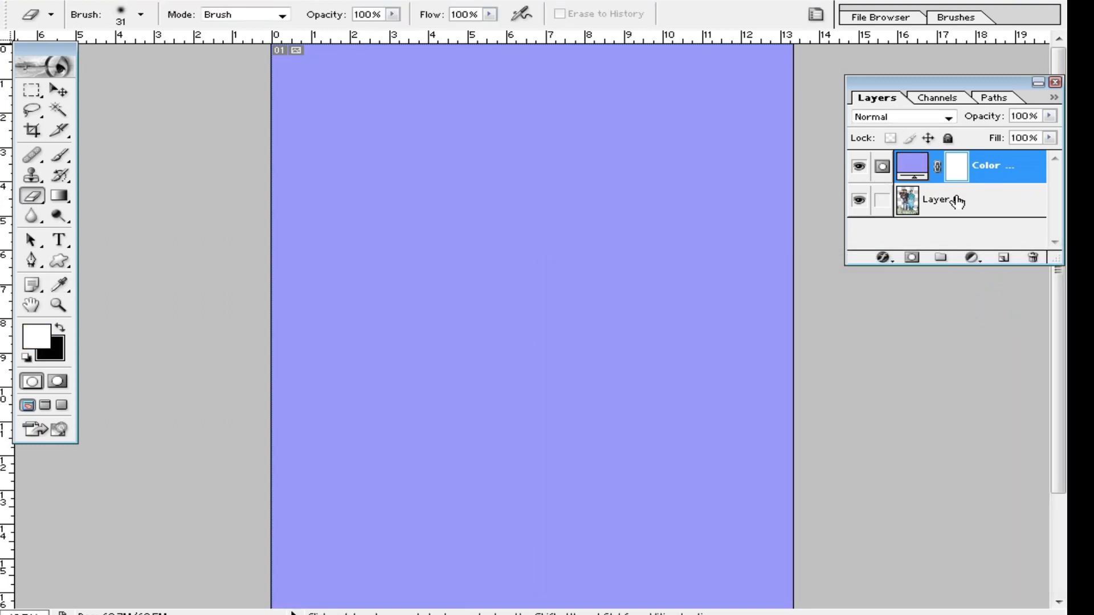
{"action": "left_click_drag", "start_coordinate": [958, 200], "coordinate": [958, 165]}
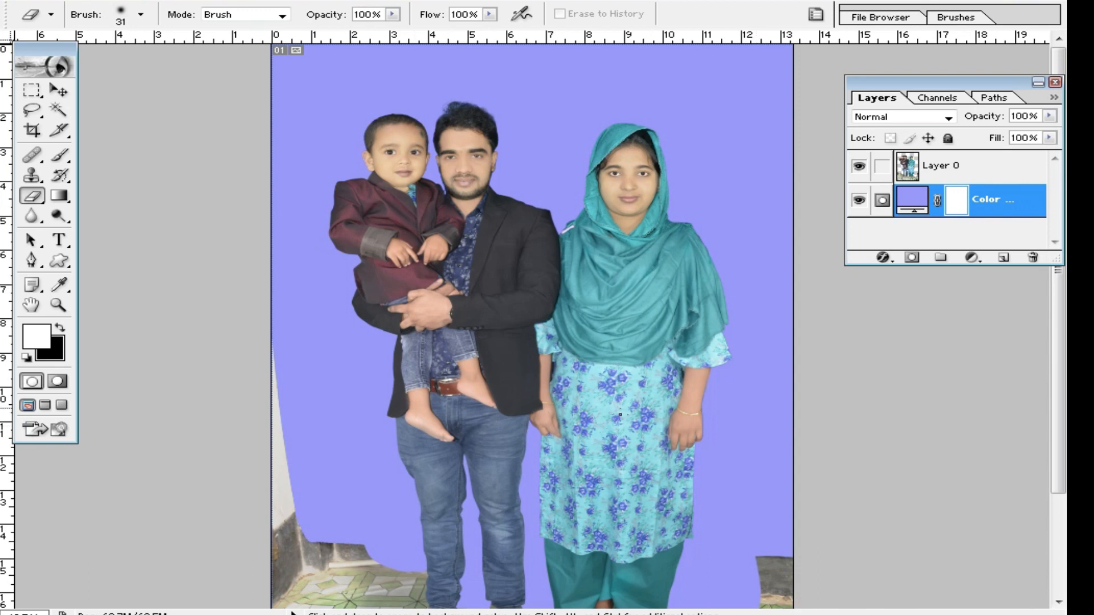
Set the Crop tool to 10 in by 15 in at 300 pixels/inch and draw a crop frame around the family.
{"action": "left_click", "coordinate": [716, 401], "text": "ctrl+alt"}
{"action": "key", "text": "ctrl+plus"}
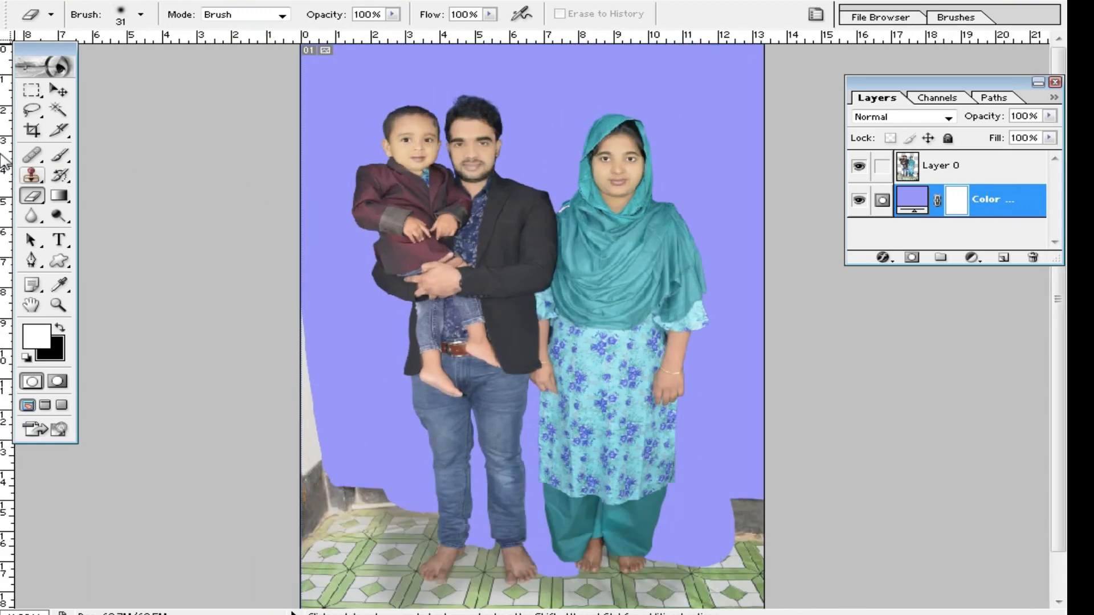
{"action": "key", "text": "c"}
{"action": "left_click", "coordinate": [143, 15]}
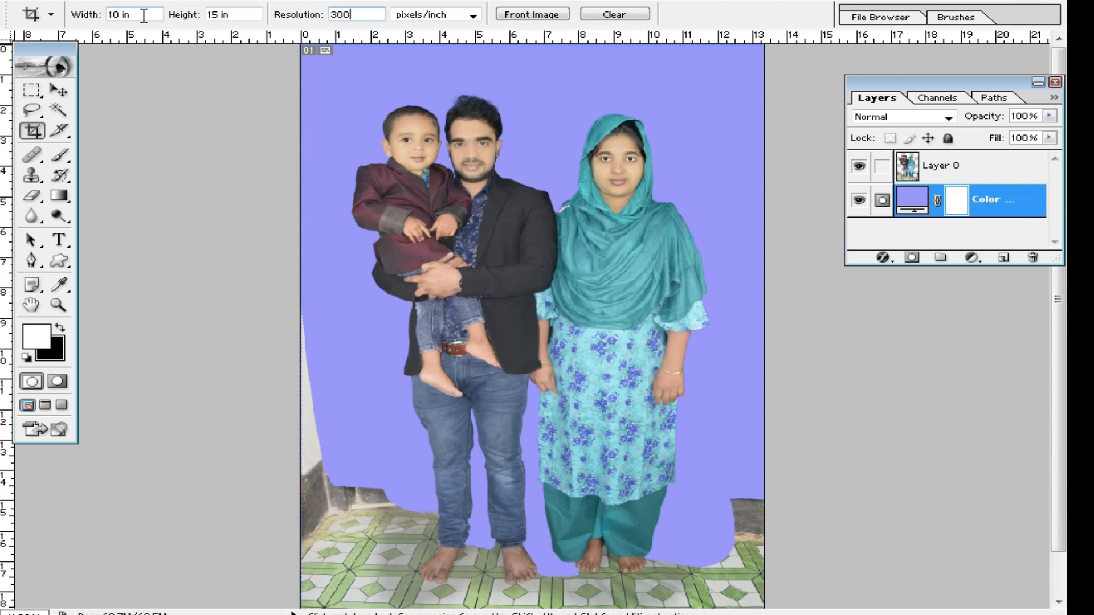
{"action": "left_click_drag", "start_coordinate": [344, 57], "coordinate": [765, 515]}
{"action": "left_click_drag", "start_coordinate": [623, 367], "coordinate": [631, 370]}
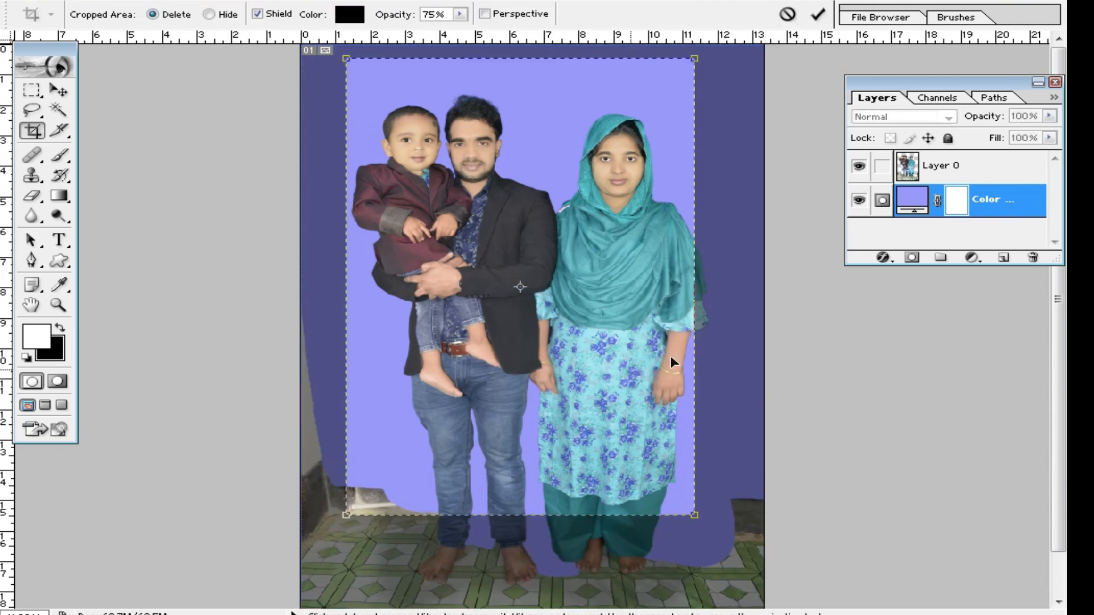
Enlarge the crop frame to include the woman's full sleeve and nudge it up and left around the family.
{"action": "left_click_drag", "start_coordinate": [696, 56], "coordinate": [774, 52]}
{"action": "left_click_drag", "start_coordinate": [675, 249], "coordinate": [672, 270]}
{"action": "left_click_drag", "start_coordinate": [663, 181], "coordinate": [662, 198]}
{"action": "left_click_drag", "start_coordinate": [664, 193], "coordinate": [663, 191]}
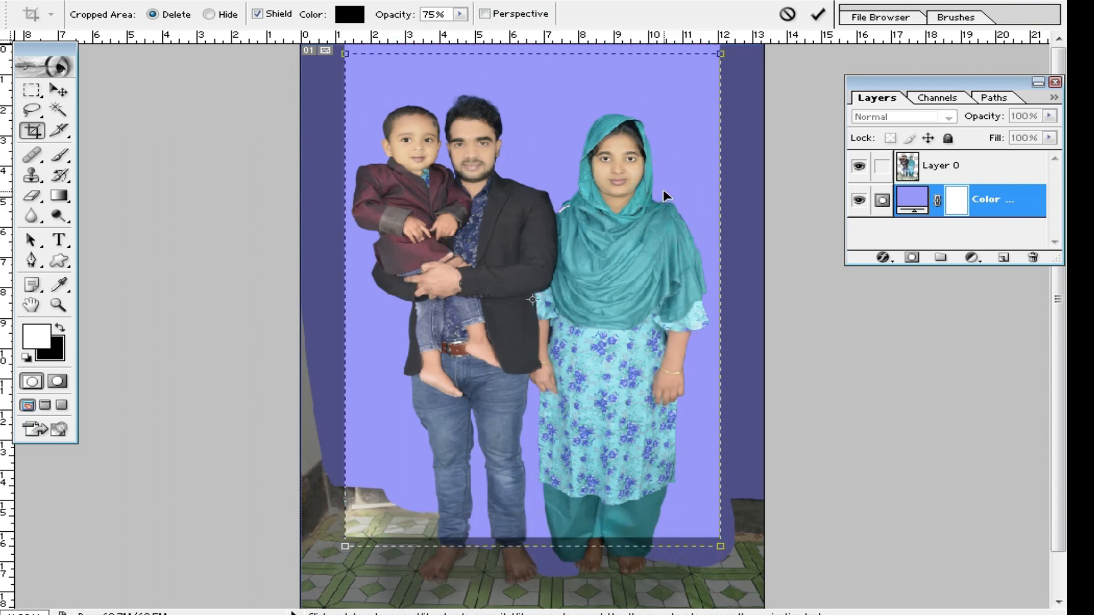
{"action": "key", "text": "Up"}
{"action": "key", "text": "Up"}
{"action": "key", "text": "Left"}
{"action": "key", "text": "Left"}
{"action": "key", "text": "Left"}
{"action": "key", "text": "Left"}
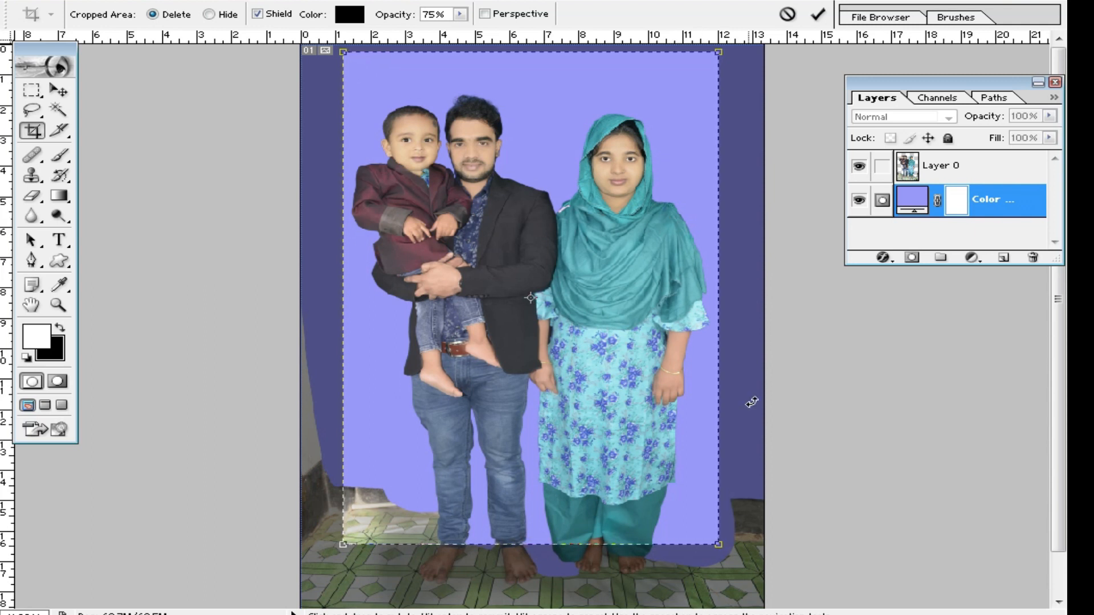
Tighten the crop frame so it ends above the feet, nudge it right, apply the crop, and switch to the Move tool.
{"action": "left_click_drag", "start_coordinate": [714, 529], "coordinate": [716, 531]}
{"action": "key", "text": "Right"}
{"action": "key", "text": "Right"}
{"action": "key", "text": "Right"}
{"action": "key", "text": "Right"}
{"action": "key", "text": "Right"}
{"action": "key", "text": "Right"}
{"action": "key", "text": "Right"}
{"action": "key", "text": "Right"}
{"action": "key", "text": "Right"}
{"action": "key", "text": "Right"}
{"action": "key", "text": "Right"}
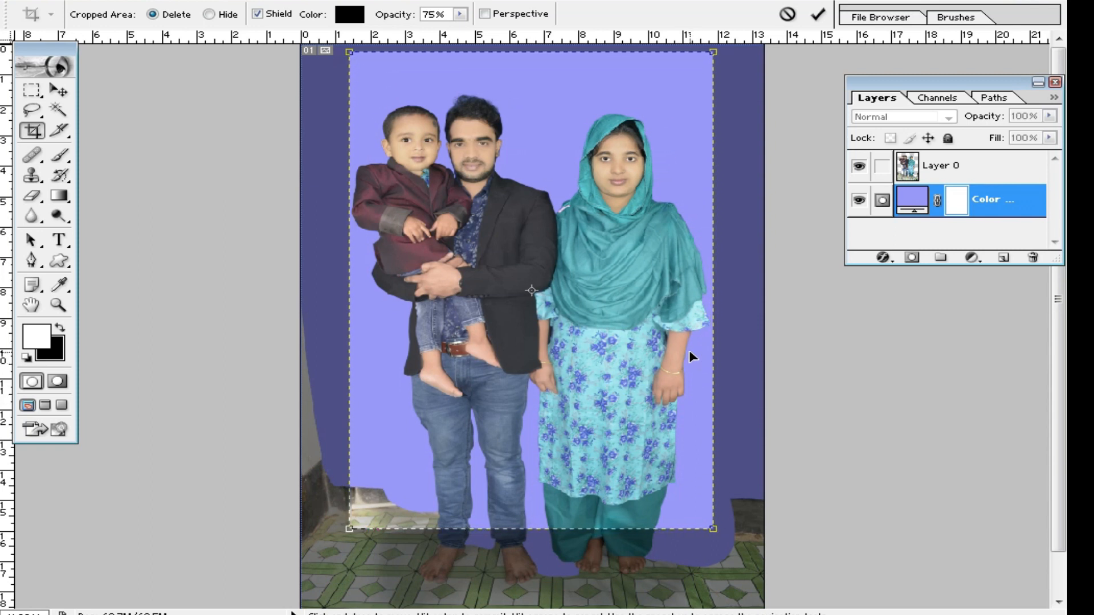
{"action": "key", "text": "Return"}
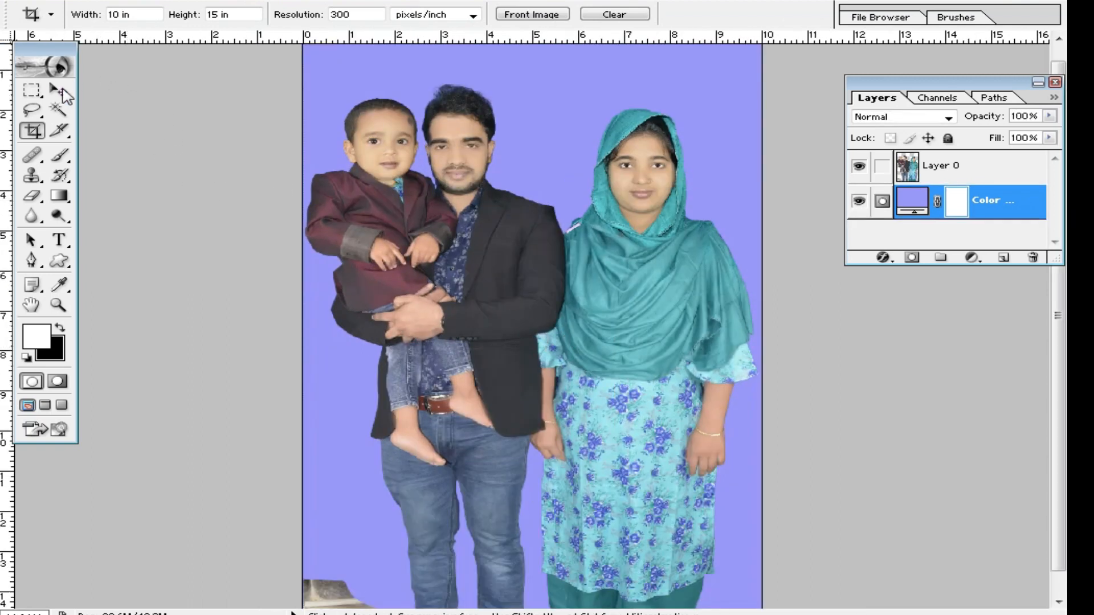
{"action": "left_click", "coordinate": [59, 90]}
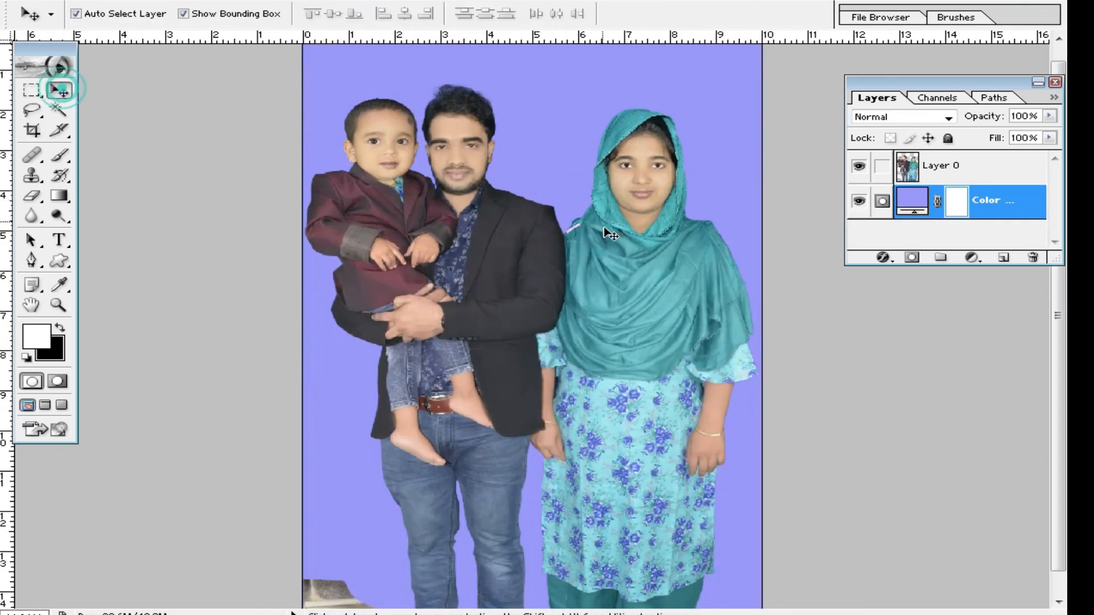
Scale the family cutout on Layer 0 down slightly and apply the transform.
{"action": "left_click", "coordinate": [653, 266]}
{"action": "left_click_drag", "start_coordinate": [763, 83], "coordinate": [749, 97]}
{"action": "double_click", "coordinate": [644, 274]}
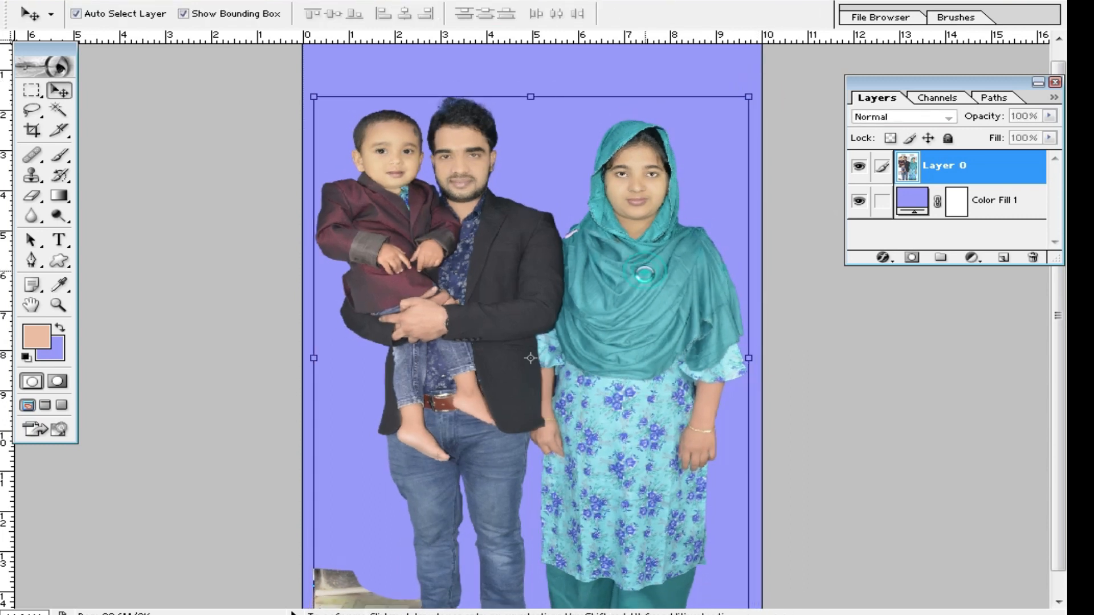
{"action": "key", "text": "ctrl+0"}
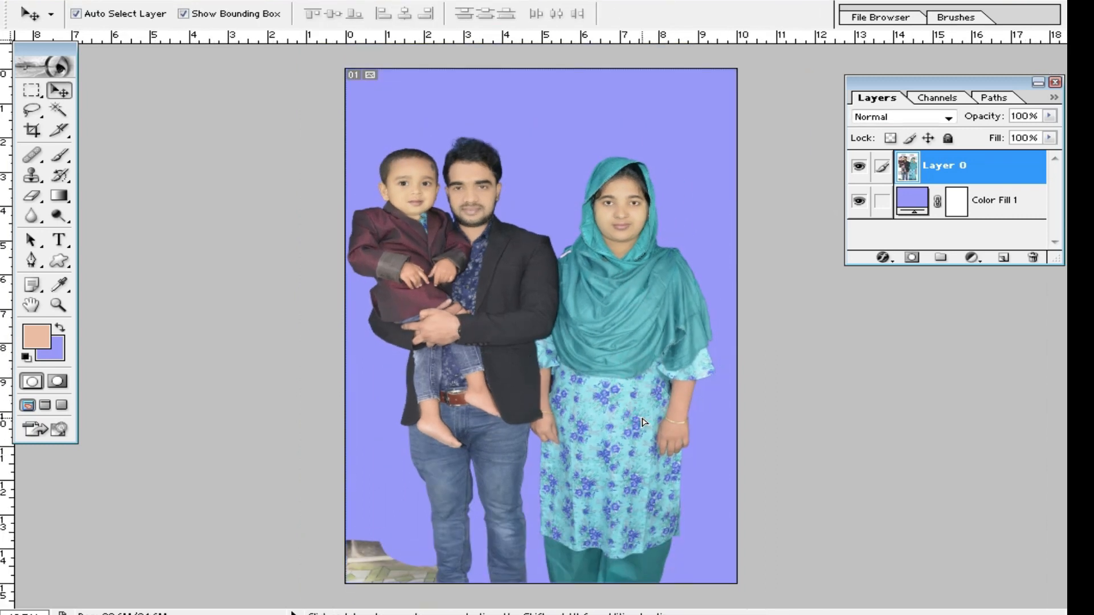
{"action": "key", "text": "ctrl+z"}
{"action": "key", "text": "ctrl+z"}
Nudge the family cutout right to centre it between the canvas edges.
{"action": "key", "text": "Right"}
{"action": "key", "text": "shift+Right"}
{"action": "key", "text": "shift+Right"}
{"action": "key", "text": "Left"}
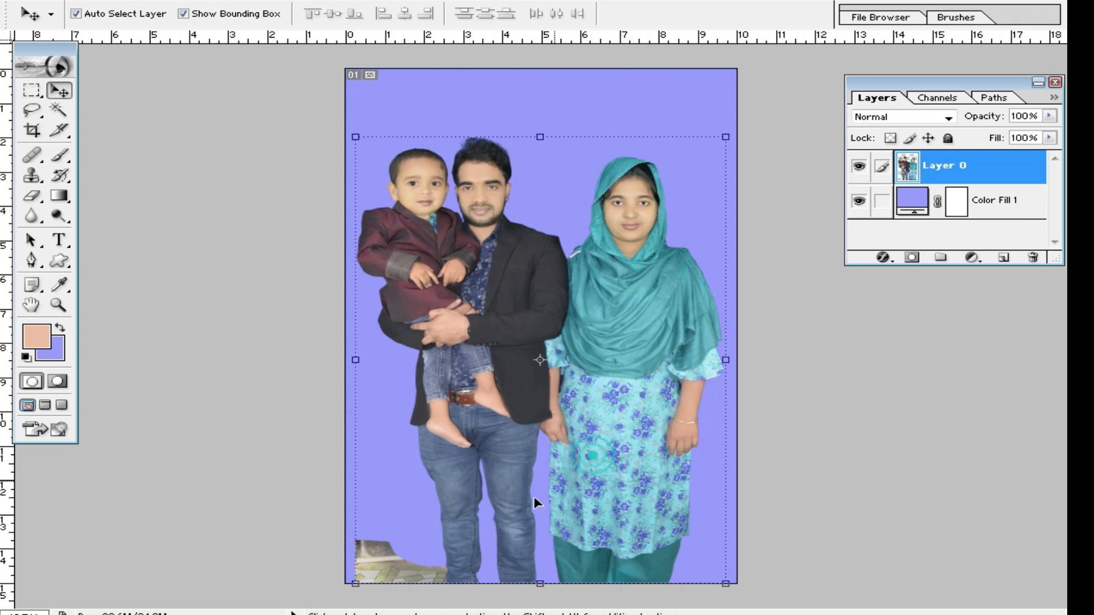
Start a Pen path beside the leftover floor patch and trace down the outer edge of the man's trouser leg.
{"action": "left_click", "coordinate": [498, 540], "text": "ctrl"}
{"action": "left_click", "coordinate": [437, 566], "text": "ctrl"}
{"action": "left_click", "coordinate": [420, 572], "text": "ctrl"}
{"action": "left_click", "coordinate": [383, 583], "text": "ctrl"}
{"action": "left_click", "coordinate": [367, 553], "text": "ctrl"}
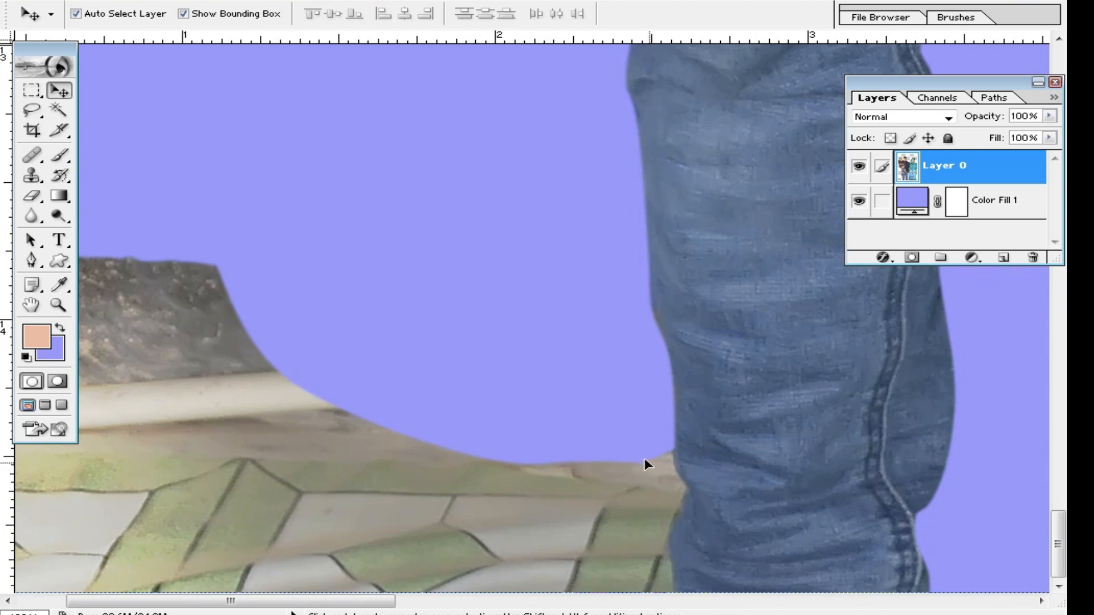
{"action": "key", "text": "p"}
{"action": "left_click_drag", "start_coordinate": [628, 362], "coordinate": [640, 390]}
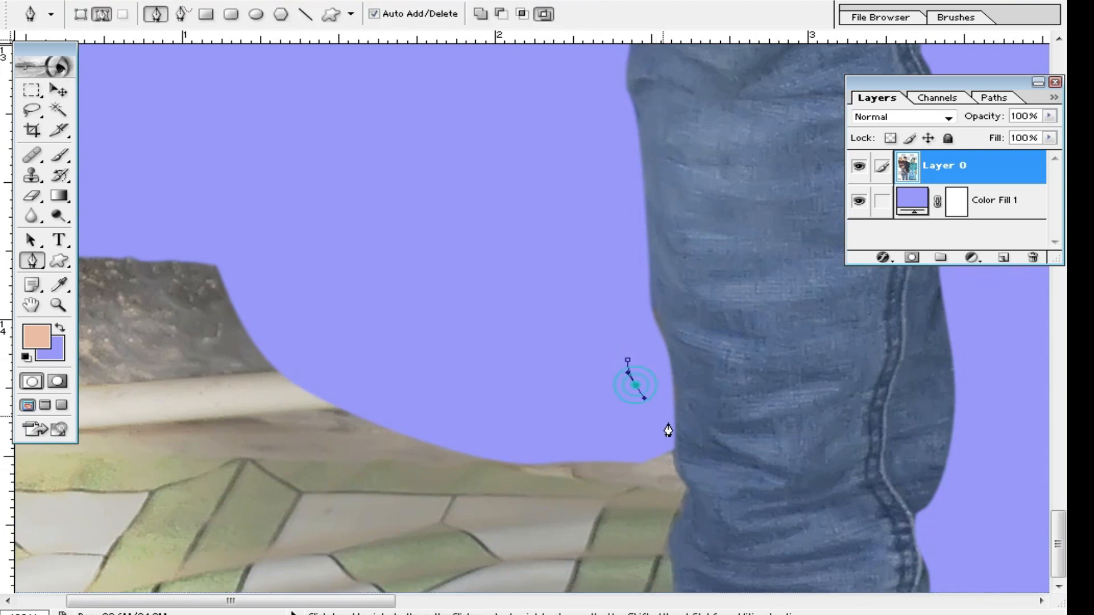
{"action": "left_click", "coordinate": [673, 451]}
{"action": "left_click", "coordinate": [678, 466]}
{"action": "left_click", "coordinate": [684, 485]}
{"action": "left_click", "coordinate": [676, 515]}
{"action": "left_click", "coordinate": [671, 539]}
Continue the path below and outside the canvas and close it around the whole leftover floor patch.
{"action": "left_click", "coordinate": [666, 572], "text": "ctrl+alt"}
{"action": "left_click", "coordinate": [528, 572], "text": "ctrl+alt"}
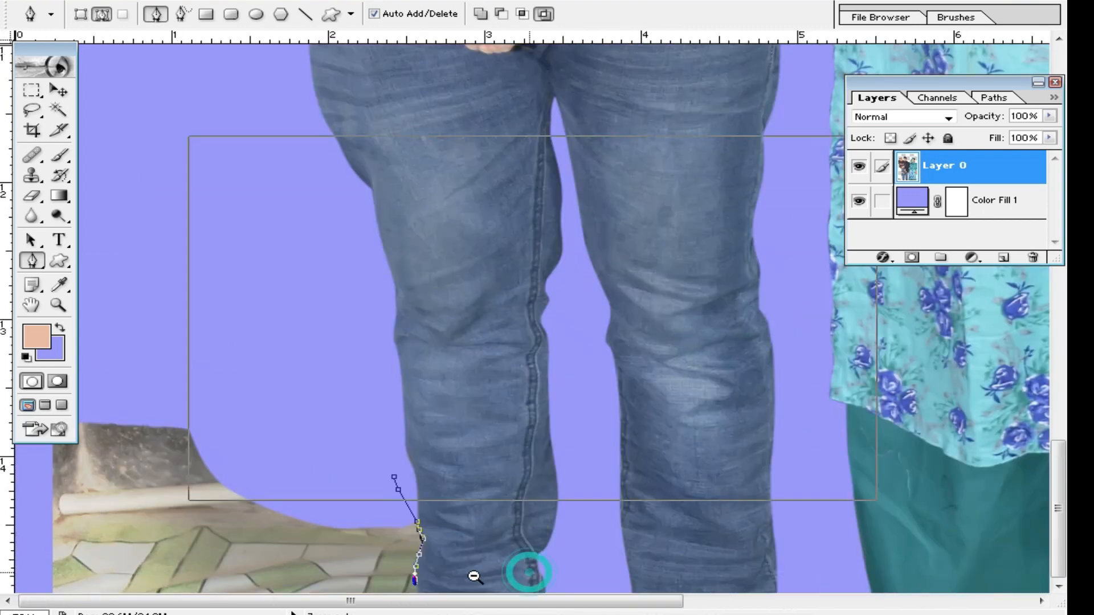
{"action": "left_click", "coordinate": [473, 577], "text": "ctrl+alt"}
{"action": "left_click", "coordinate": [466, 577], "text": "ctrl+alt"}
{"action": "left_click", "coordinate": [465, 577], "text": "ctrl+alt"}
{"action": "left_click", "coordinate": [464, 574], "text": "ctrl+alt"}
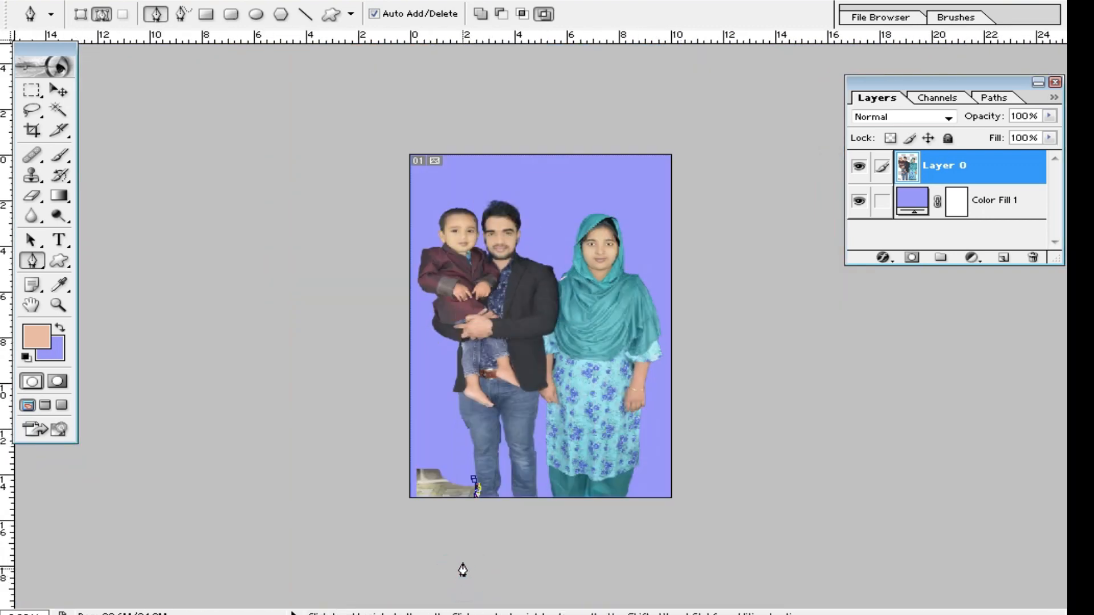
{"action": "left_click", "coordinate": [492, 532]}
{"action": "left_click_drag", "start_coordinate": [449, 560], "coordinate": [334, 537]}
{"action": "left_click_drag", "start_coordinate": [234, 448], "coordinate": [234, 390]}
{"action": "left_click_drag", "start_coordinate": [319, 378], "coordinate": [391, 387]}
{"action": "left_click_drag", "start_coordinate": [410, 401], "coordinate": [433, 436]}
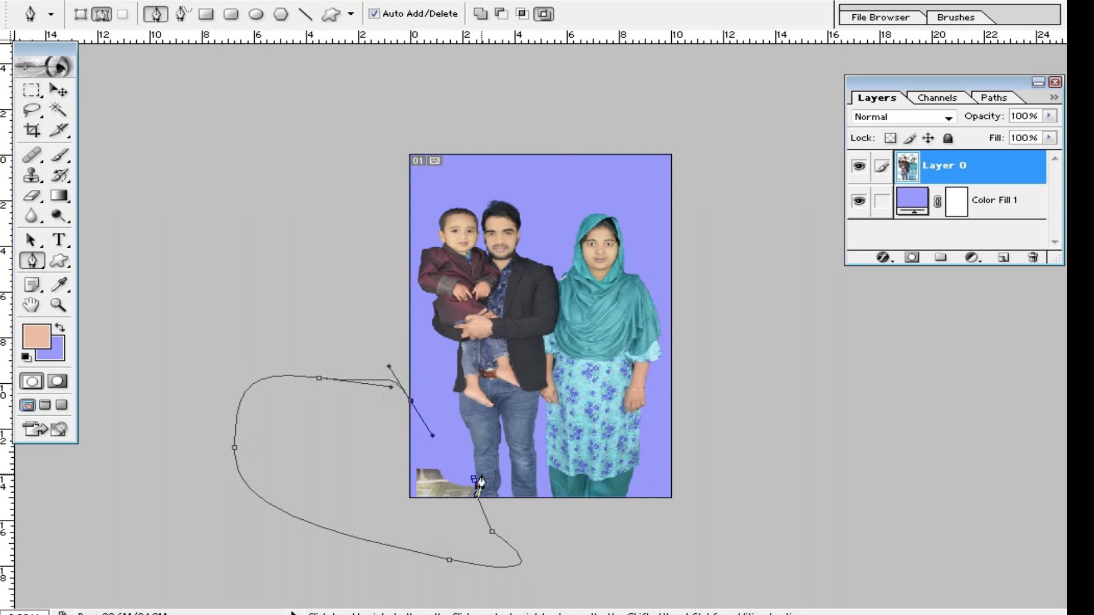
{"action": "left_click", "coordinate": [473, 484]}
Convert the path into a selection, delete the leftover floor patch from Layer 0, and deselect.
{"action": "right_click", "coordinate": [416, 449]}
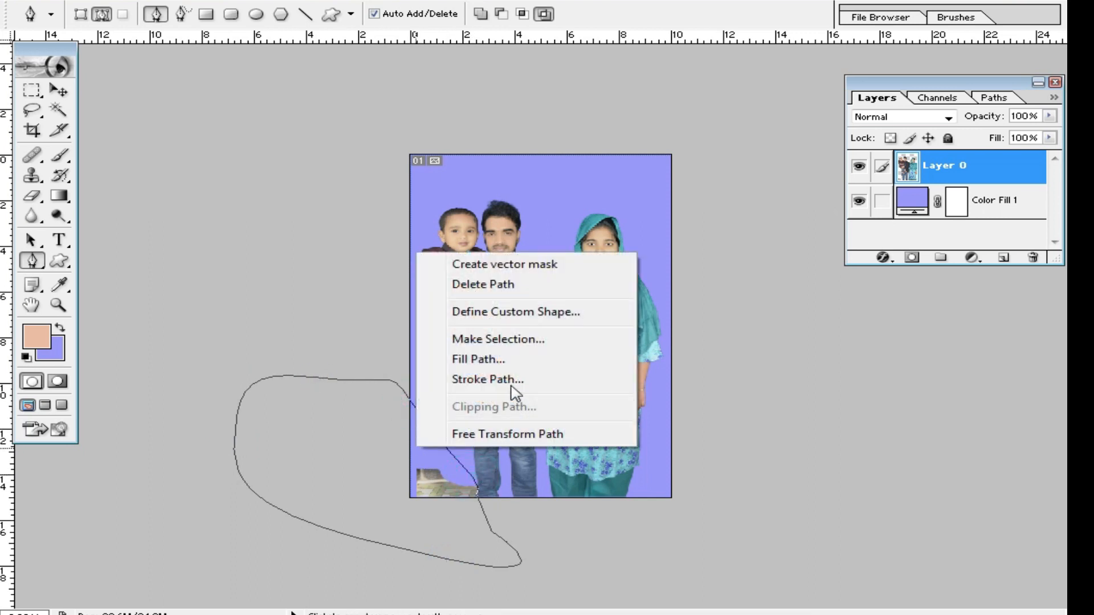
{"action": "left_click", "coordinate": [522, 341]}
{"action": "key", "text": "Return"}
{"action": "key", "text": "ctrl+plus"}
{"action": "key", "text": "ctrl+plus"}
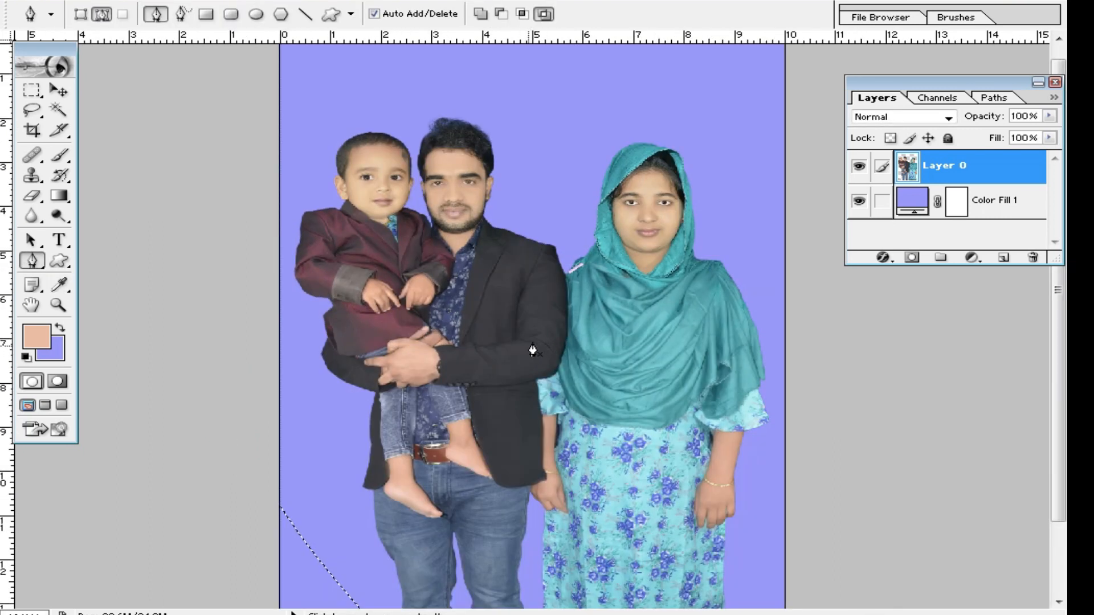
{"action": "scroll", "coordinate": [450, 343], "scroll_direction": "down", "scroll_amount": 2}
{"action": "left_click", "coordinate": [32, 91]}
{"action": "left_click", "coordinate": [459, 464]}
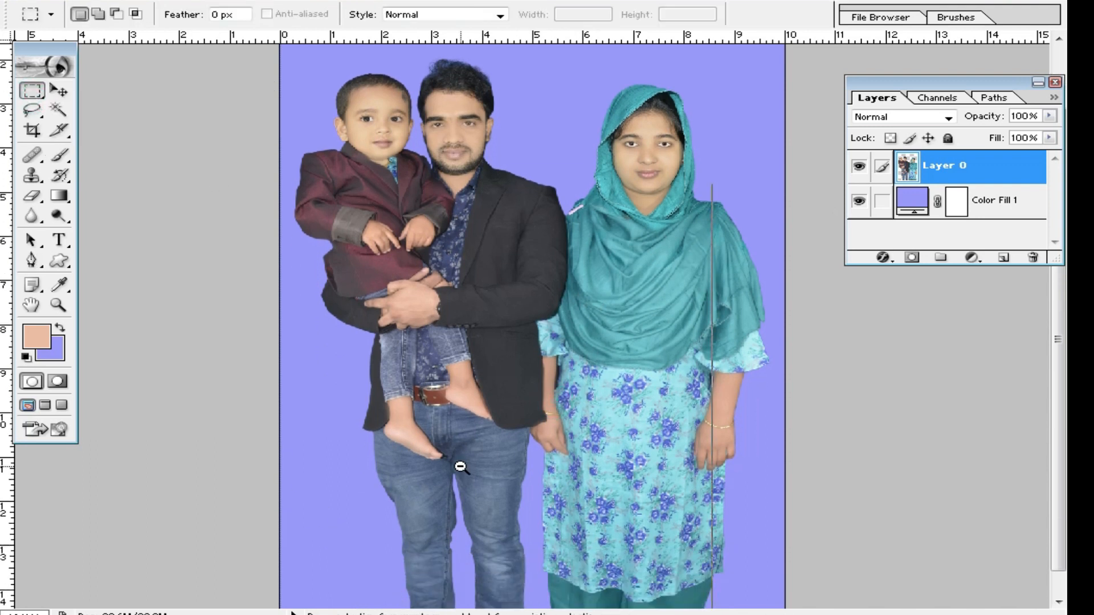
{"action": "key", "text": "ctrl+0"}
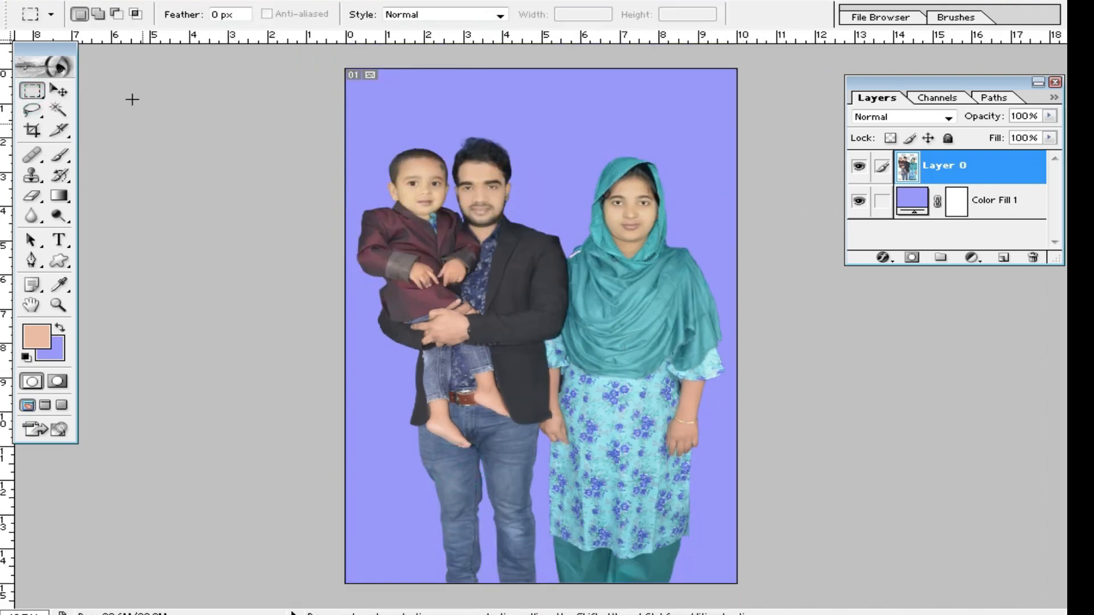
Switch to the Move tool and nudge the family cutout slightly down and left.
{"action": "left_click", "coordinate": [59, 91]}
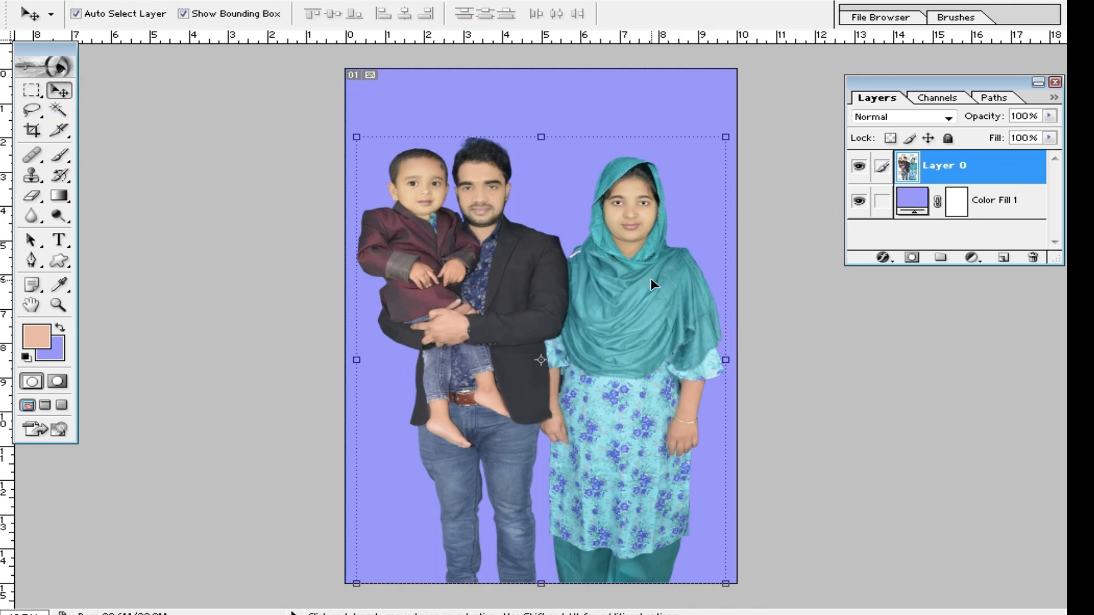
{"action": "key", "text": "ctrl+plus"}
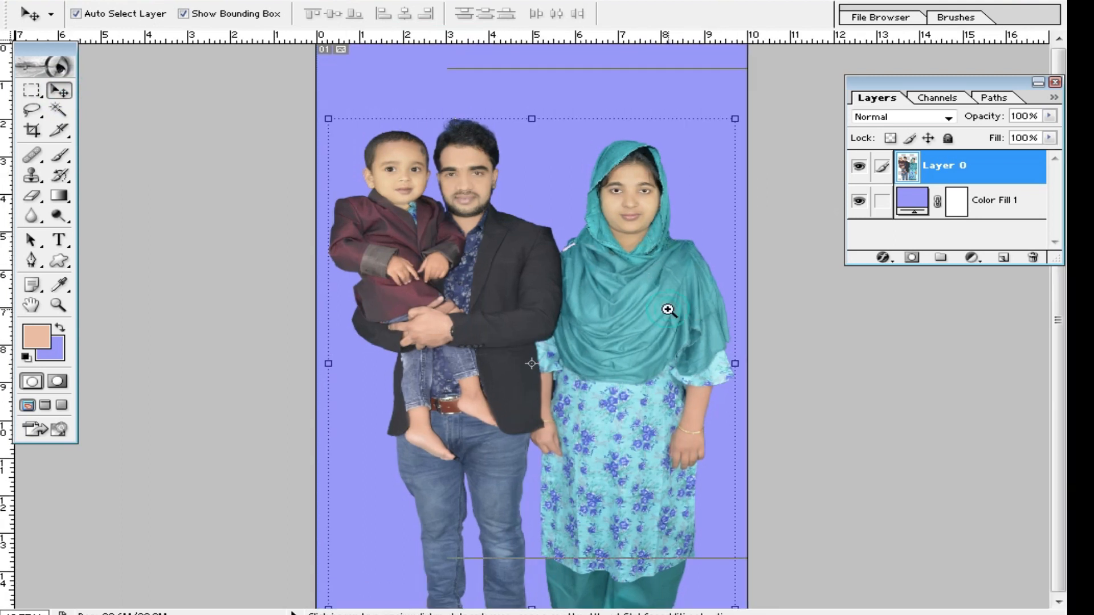
{"action": "key", "text": "ctrl+plus"}
{"action": "key", "text": "ctrl+plus"}
{"action": "key", "text": "ctrl+minus"}
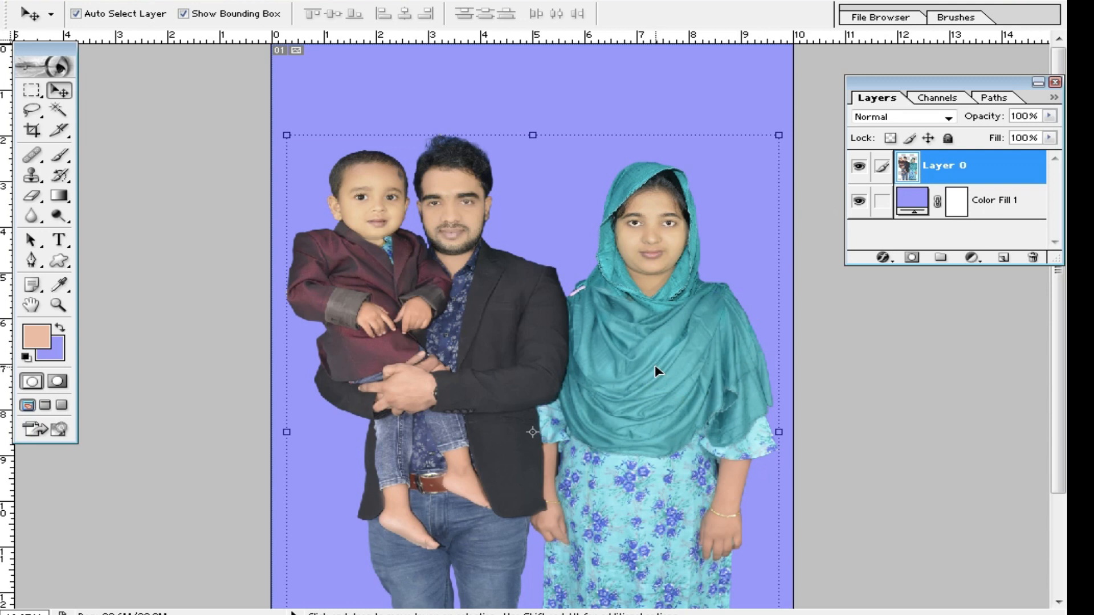
{"action": "key", "text": "ctrl+minus"}
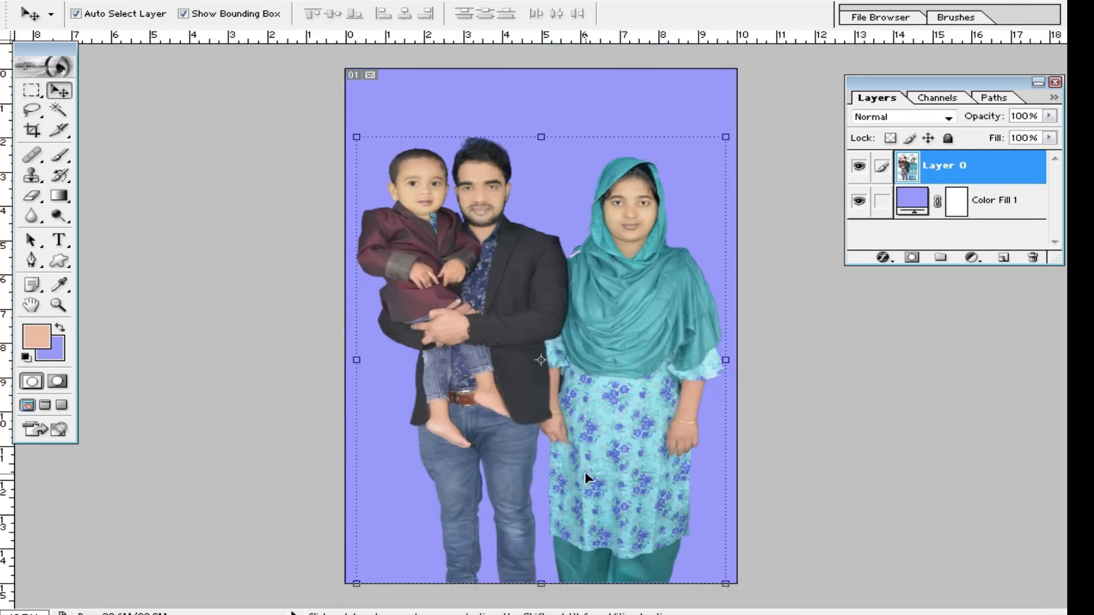
{"action": "key", "text": "Down"}
{"action": "key", "text": "Left"}
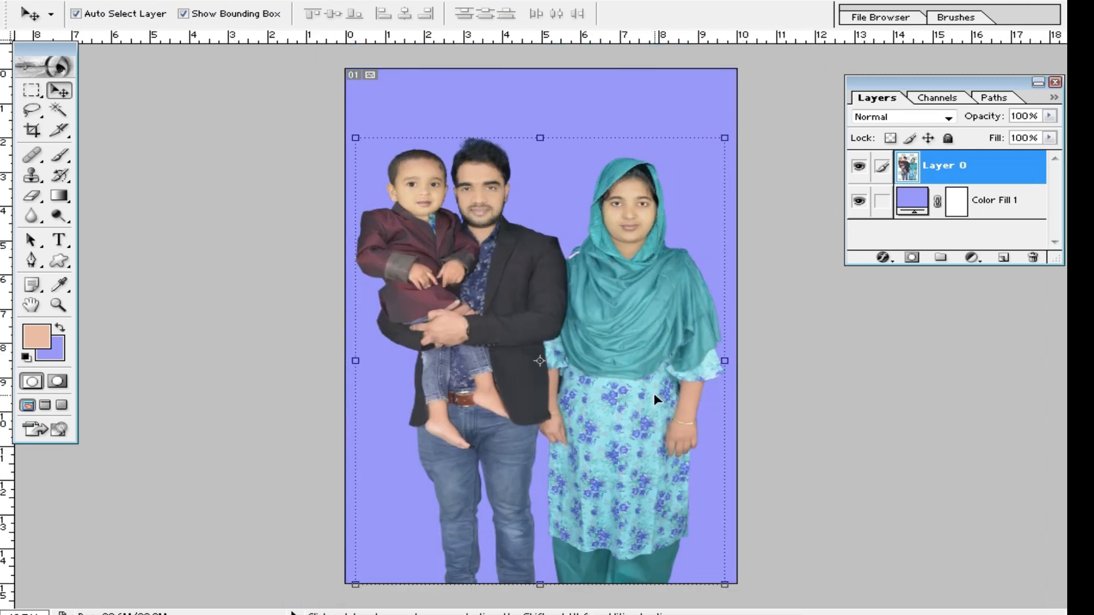
Move the family cutout down so more background shows above the heads.
{"action": "key", "text": "ctrl+plus"}
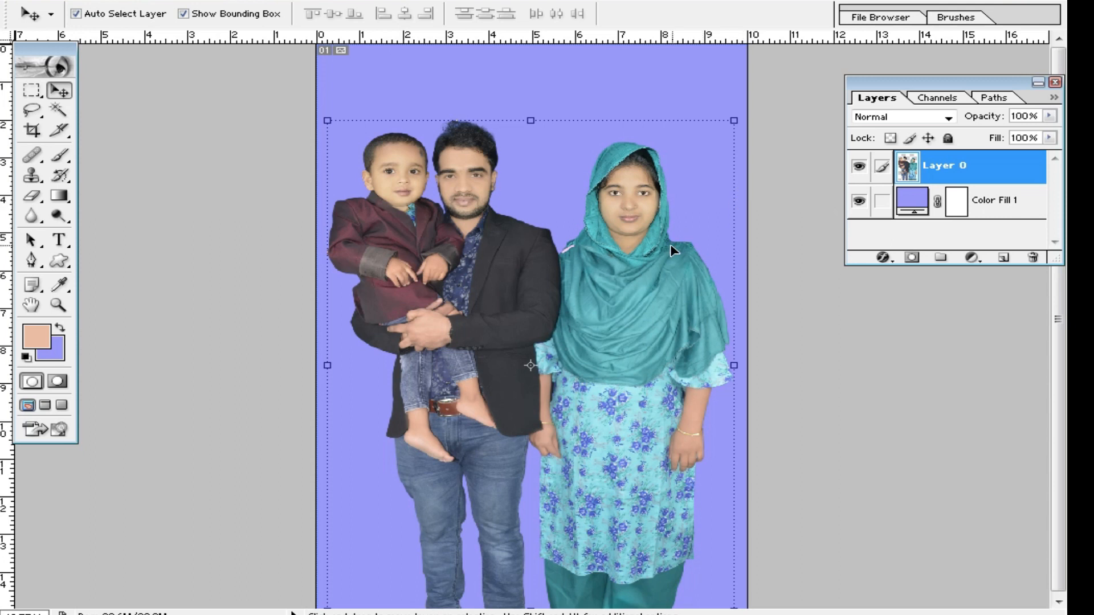
{"action": "left_click", "coordinate": [697, 393], "text": "alt"}
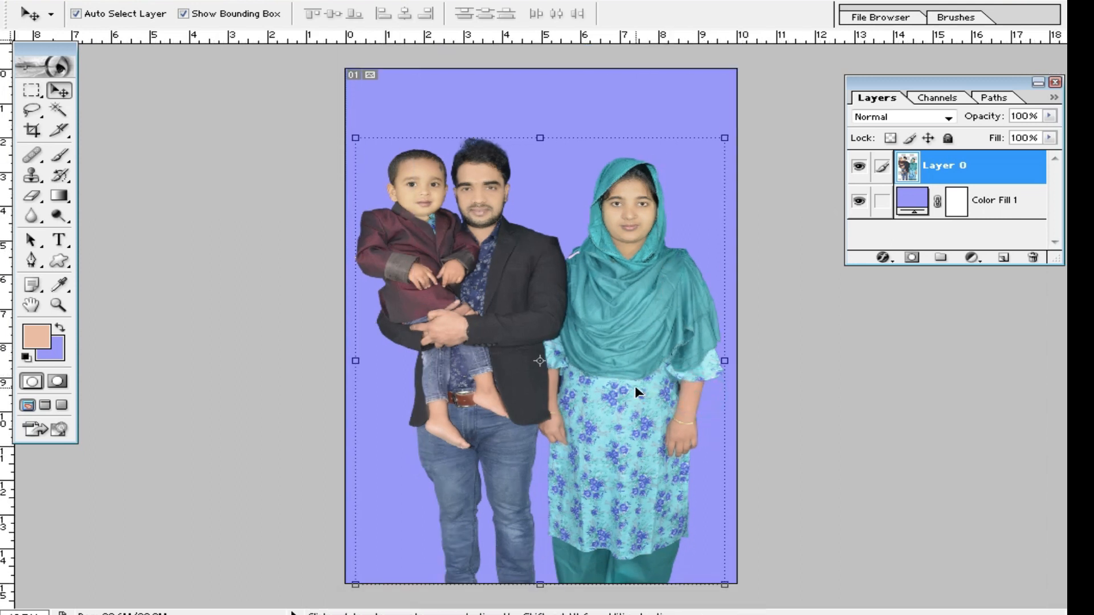
{"action": "left_click_drag", "start_coordinate": [635, 385], "coordinate": [638, 436]}
{"action": "left_click", "coordinate": [677, 437], "text": "ctrl"}
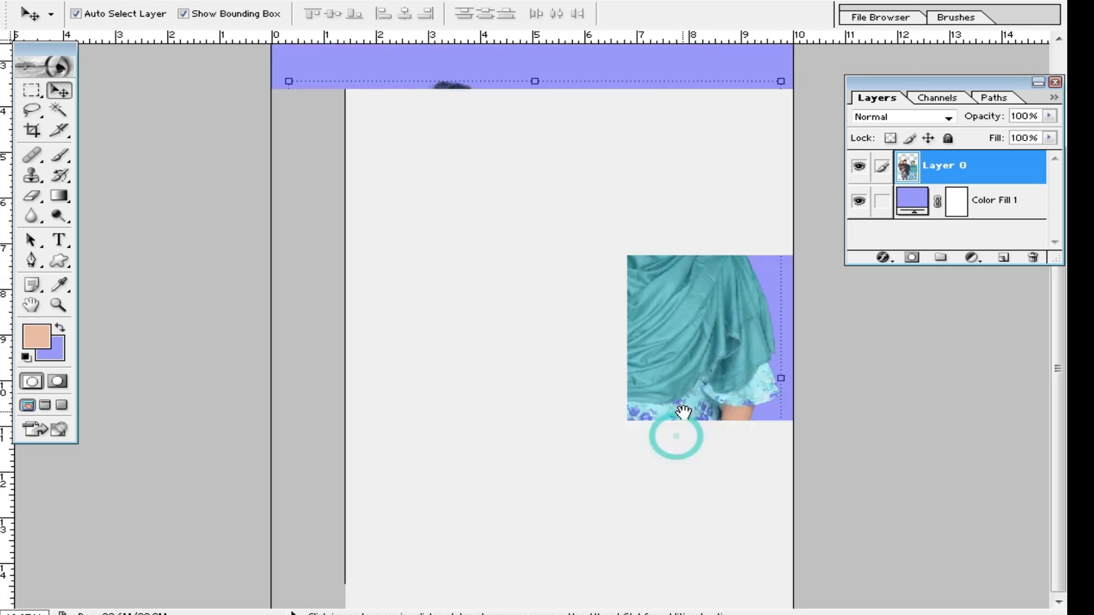
{"action": "left_click", "coordinate": [713, 381], "text": "ctrl+alt"}
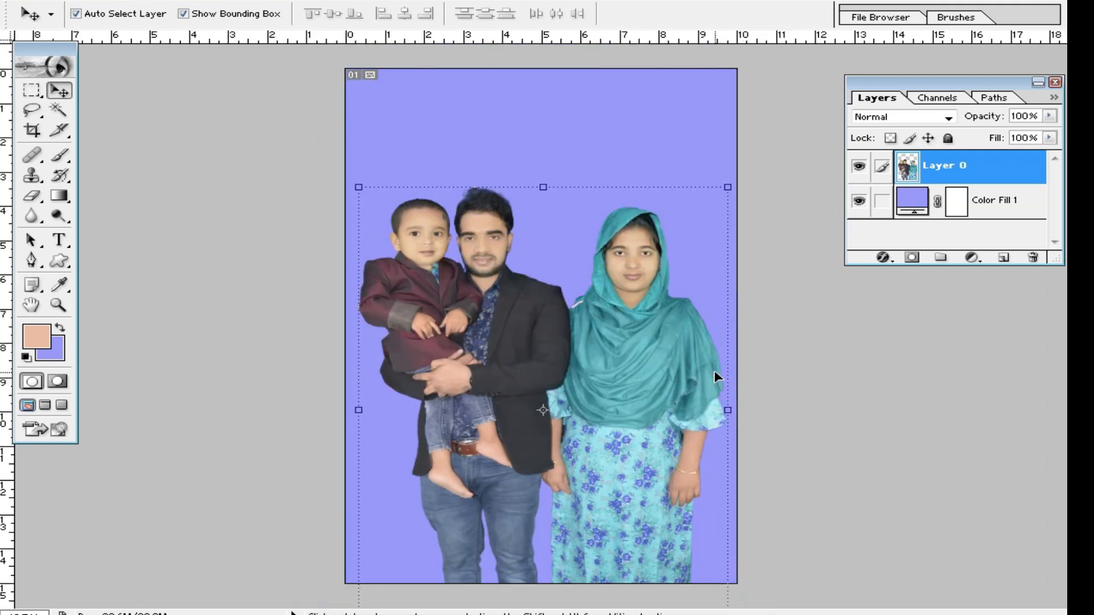
{"action": "left_click", "coordinate": [660, 342], "text": "ctrl"}
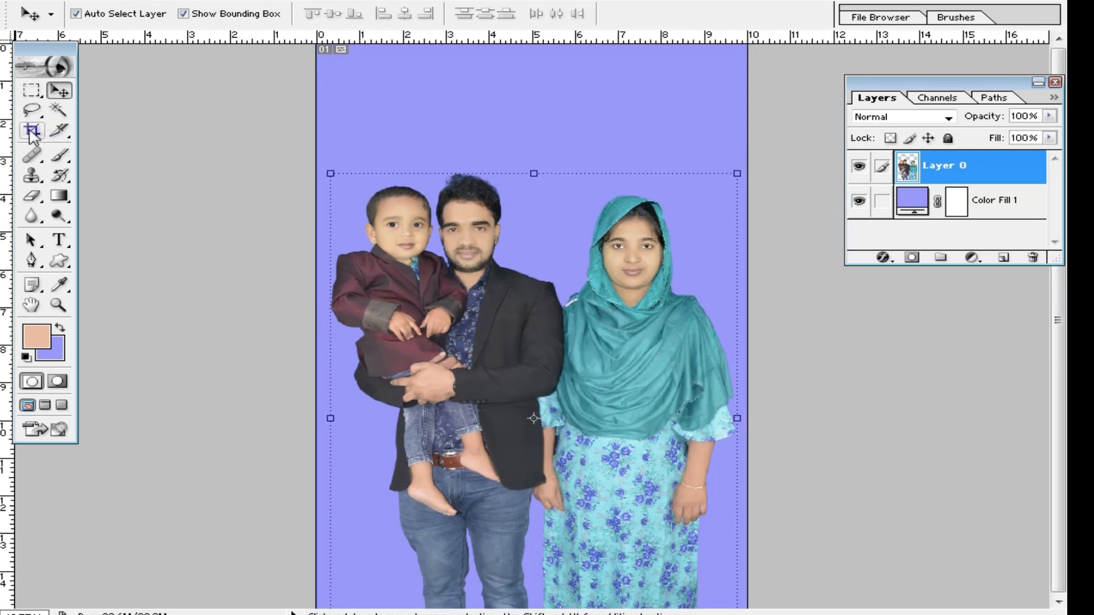
{"action": "left_click", "coordinate": [796, 349], "text": "ctrl"}
Scale the family cutout to 103.5% and move it up until its lower edge meets the canvas's bottom edge.
{"action": "left_click", "coordinate": [780, 111]}
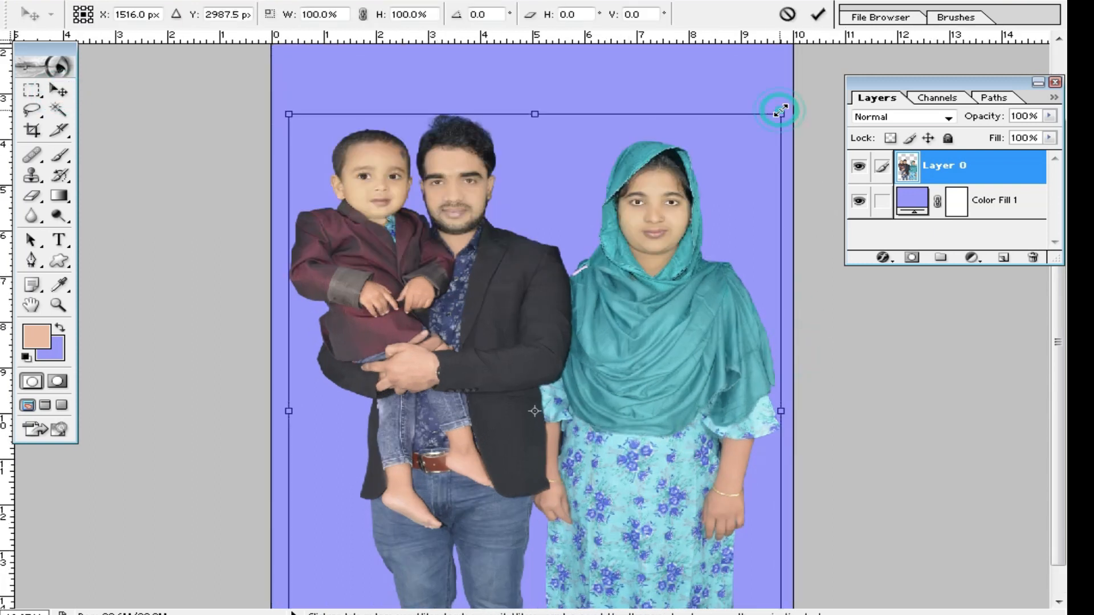
{"action": "left_click_drag", "start_coordinate": [784, 110], "coordinate": [793, 101]}
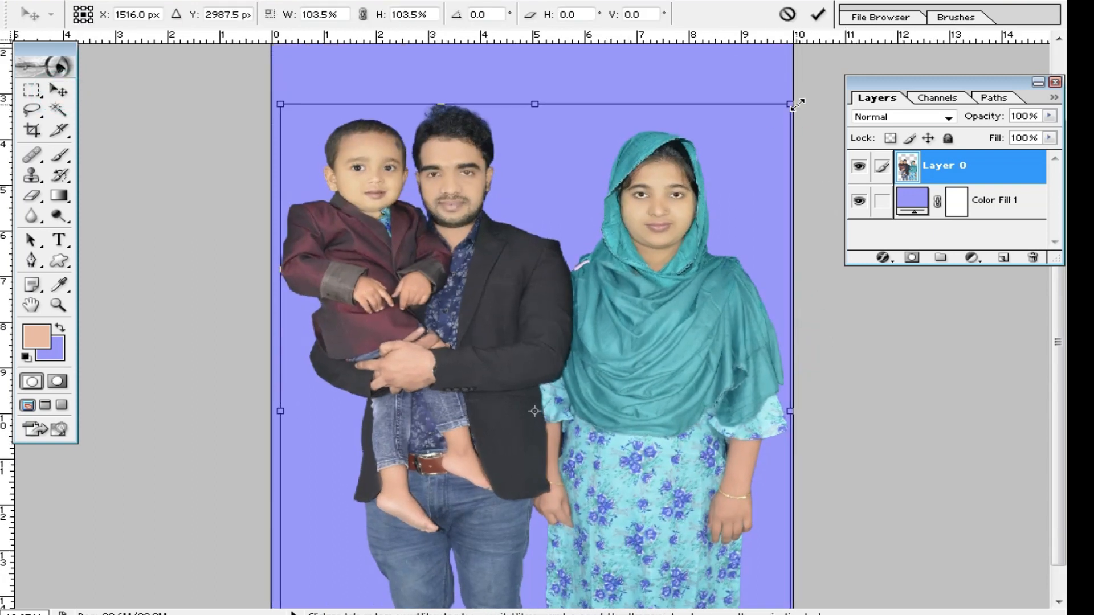
{"action": "left_click_drag", "start_coordinate": [660, 289], "coordinate": [660, 227]}
{"action": "left_click", "coordinate": [677, 365], "text": "alt"}
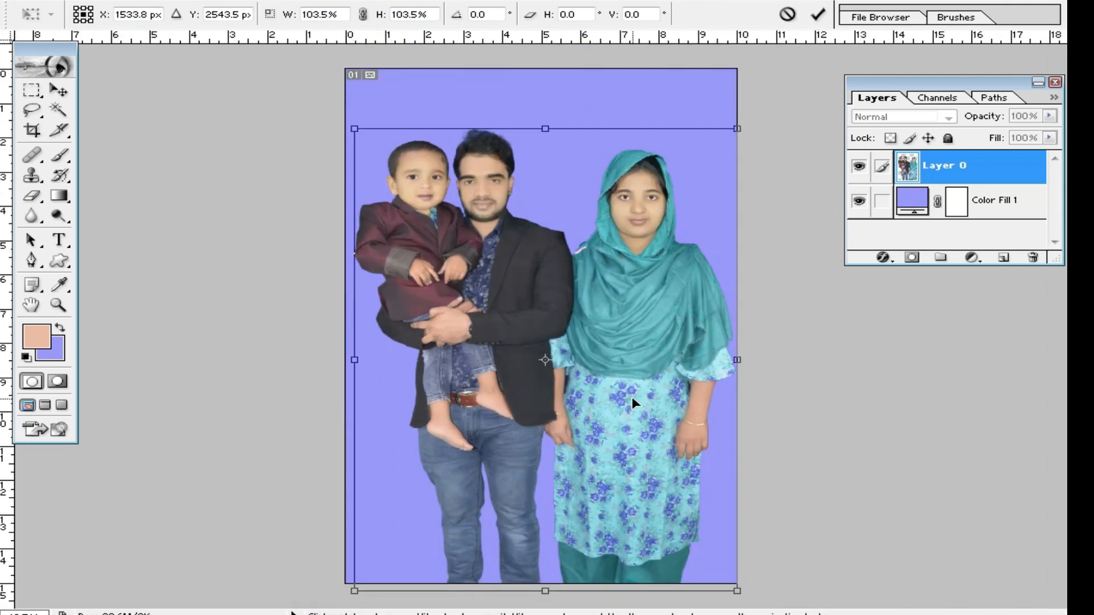
{"action": "left_click_drag", "start_coordinate": [631, 397], "coordinate": [621, 390]}
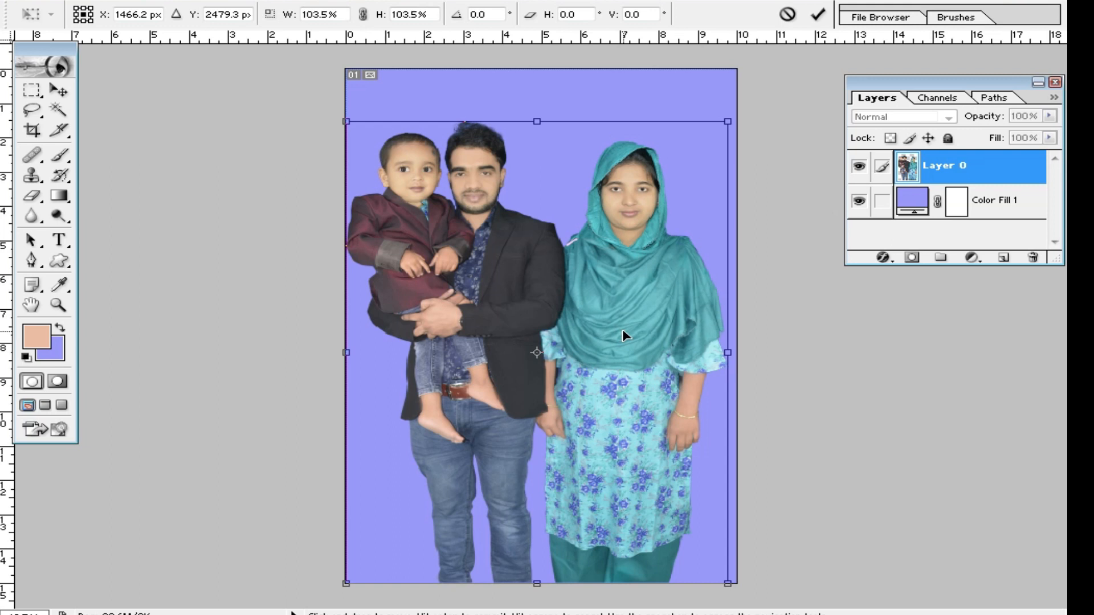
Nudge the enlarged family cutout right until it is centred across the canvas, and apply the transform.
{"action": "key", "text": "Right"}
{"action": "key", "text": "Right"}
{"action": "key", "text": "Right"}
{"action": "key", "text": "Right"}
{"action": "key", "text": "Right"}
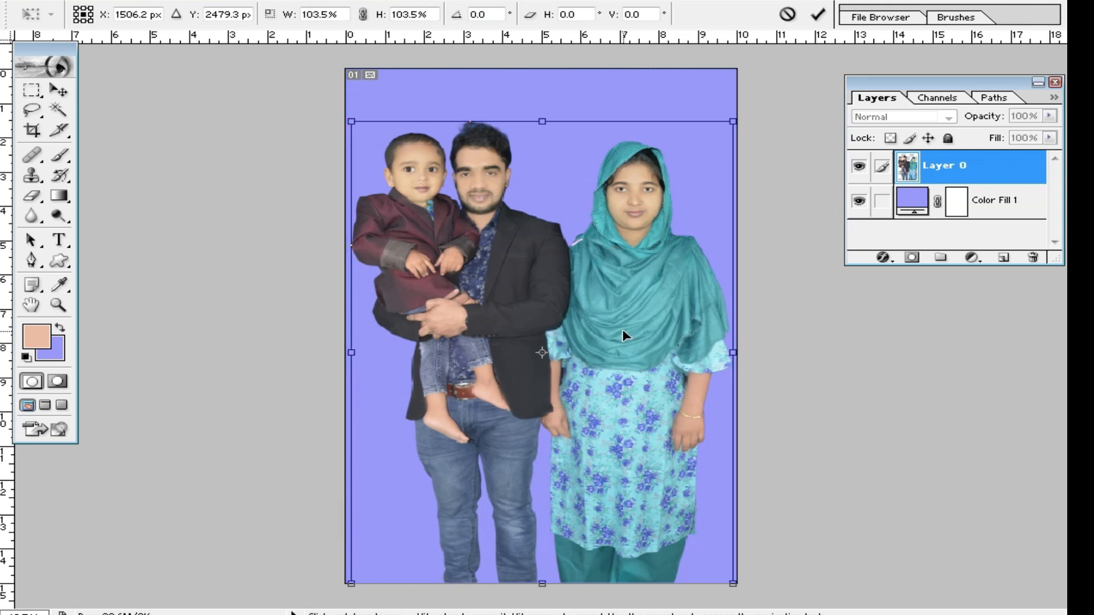
{"action": "key", "text": "Left"}
{"action": "double_click", "coordinate": [682, 301]}
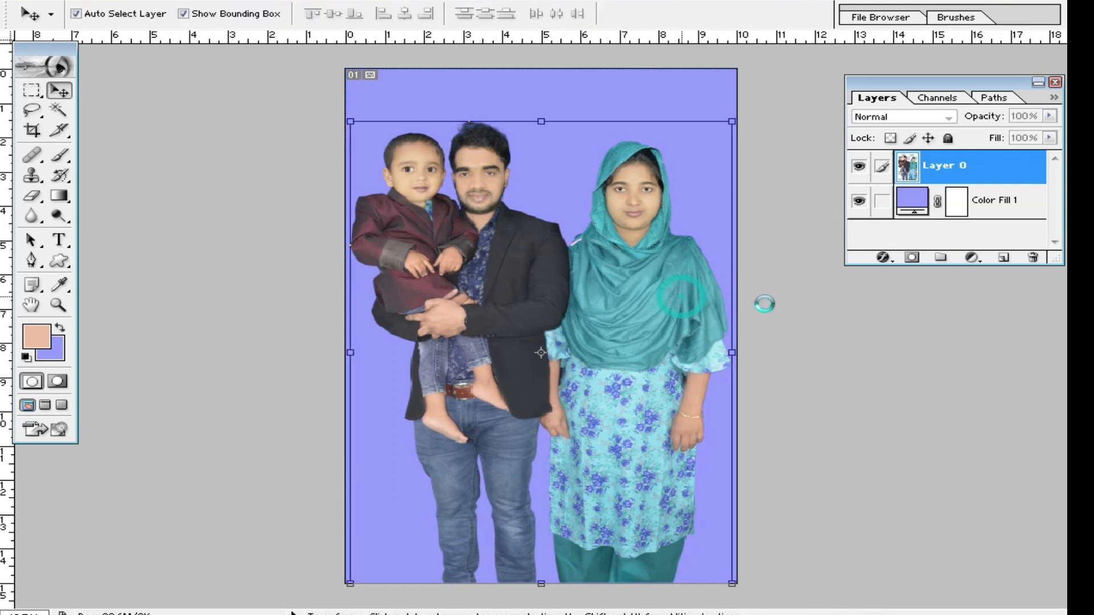
Examine the composition and the cut edges around the legs and dress hem against the violet-blue background.
{"action": "left_click", "coordinate": [709, 395], "text": "ctrl+alt"}
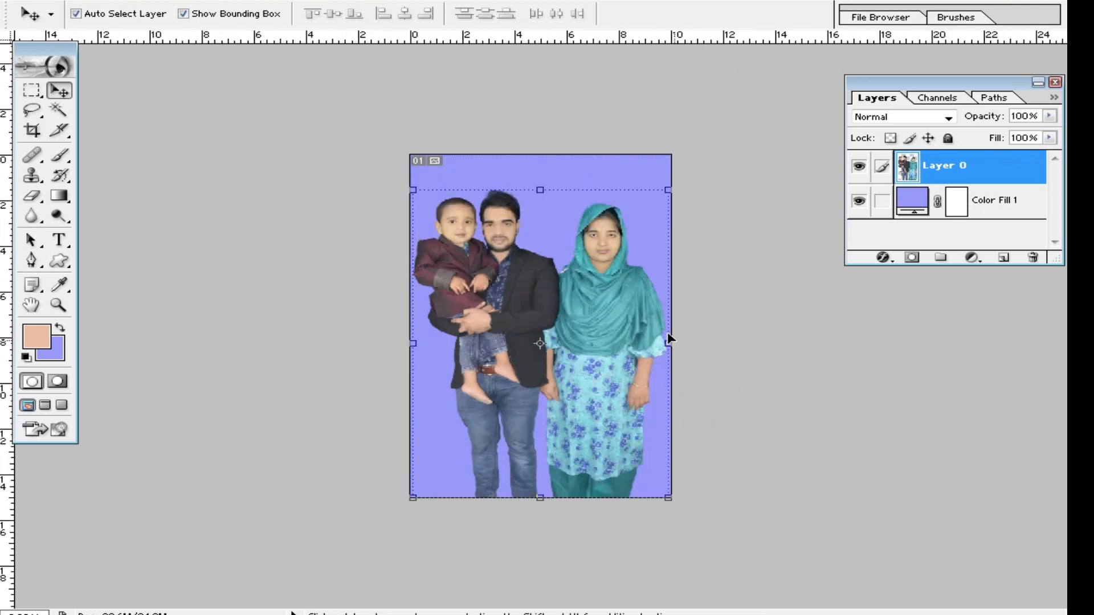
{"action": "key", "text": "ctrl+plus"}
{"action": "key", "text": "ctrl+plus"}
{"action": "scroll", "coordinate": [700, 409], "scroll_direction": "down", "scroll_amount": 2}
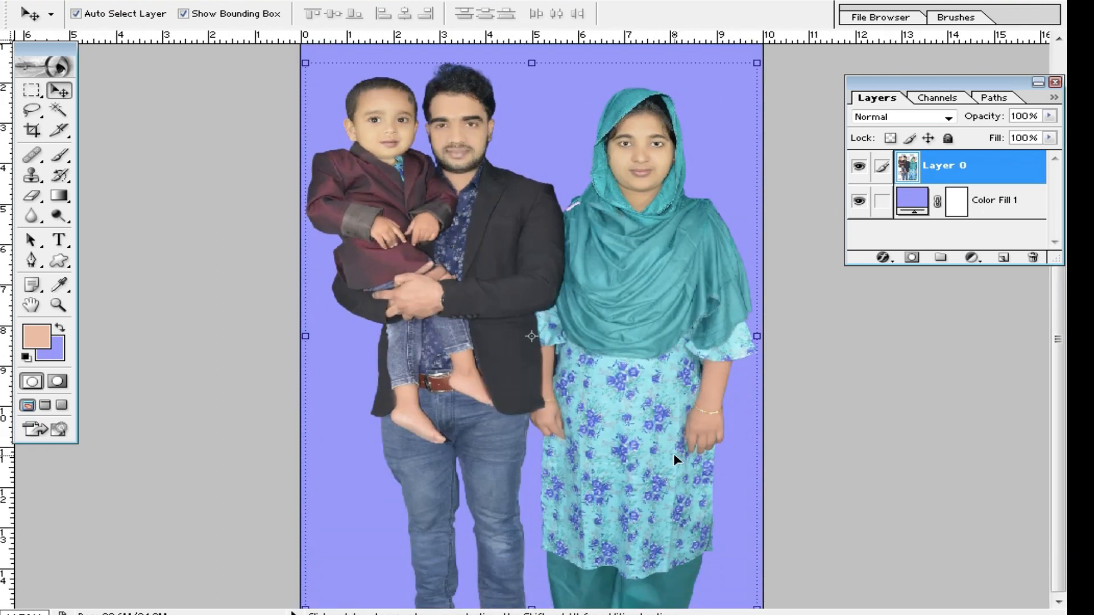
{"action": "scroll", "coordinate": [648, 547], "scroll_direction": "up", "scroll_amount": 2}
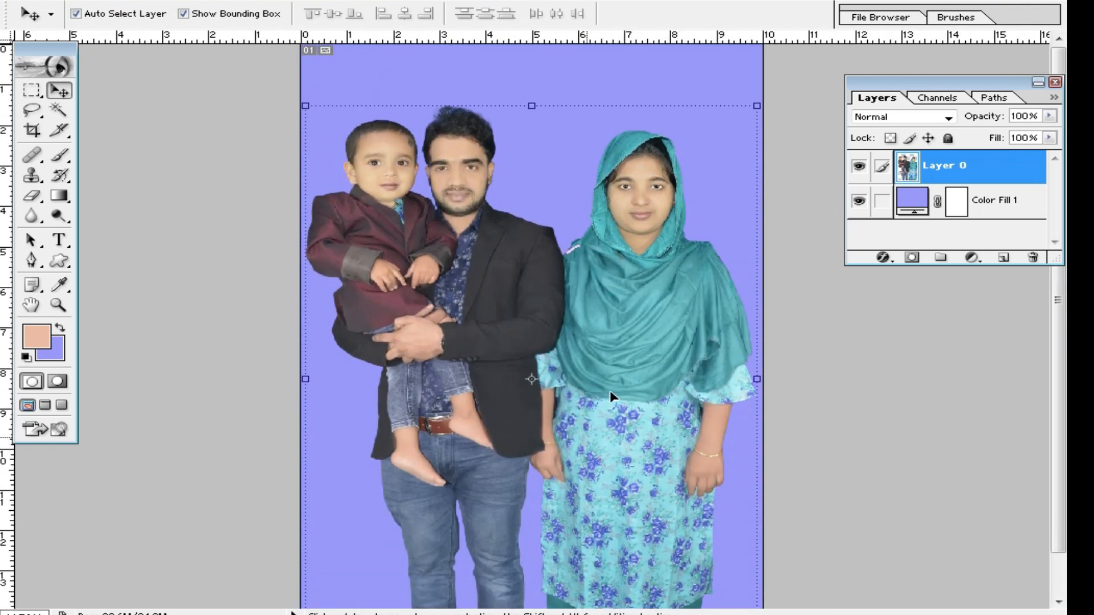
{"action": "left_click", "coordinate": [640, 572], "text": "ctrl"}
{"action": "left_click", "coordinate": [640, 572], "text": "ctrl"}
{"action": "left_click", "coordinate": [721, 547], "text": "ctrl"}
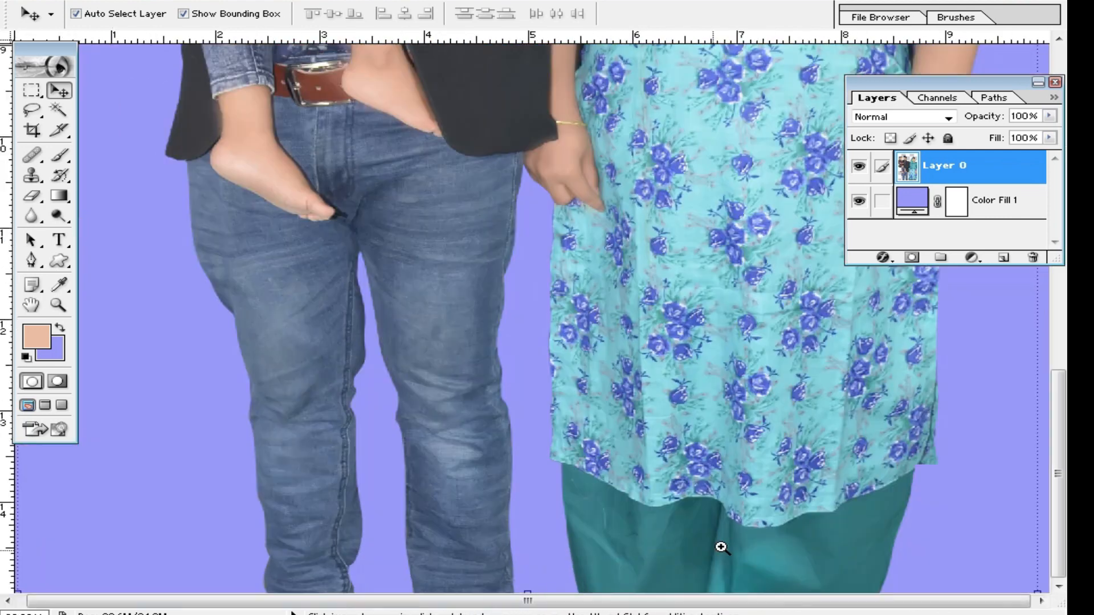
{"action": "left_click", "coordinate": [721, 546], "text": "ctrl"}
{"action": "left_click", "coordinate": [743, 553], "text": "ctrl"}
{"action": "left_click", "coordinate": [539, 389], "text": "alt"}
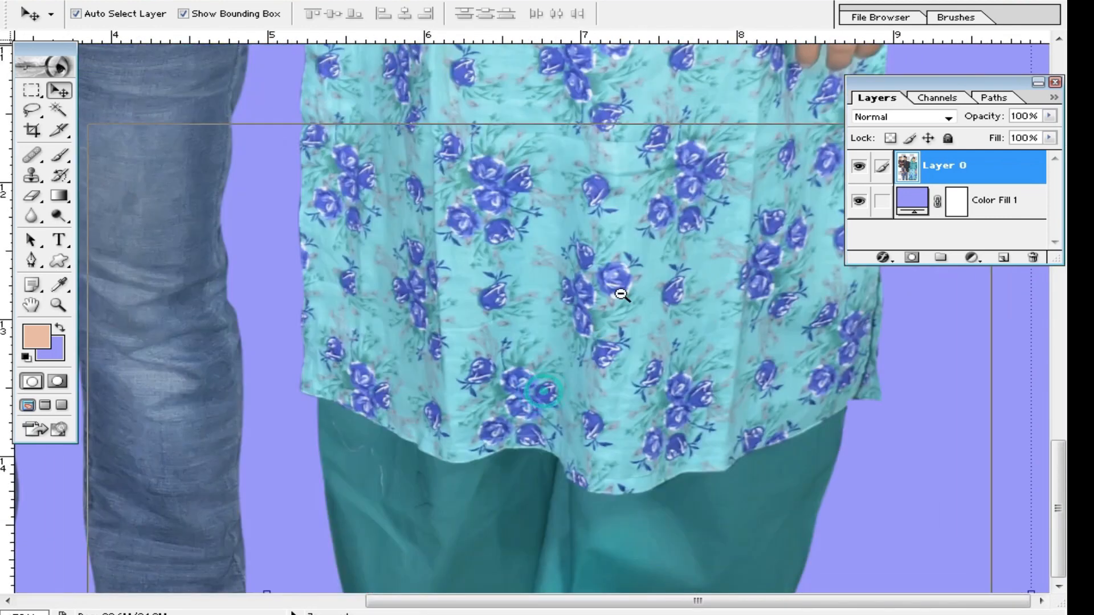
{"action": "left_click", "coordinate": [621, 293], "text": "alt"}
{"action": "left_click", "coordinate": [621, 293], "text": "alt"}
{"action": "left_click", "coordinate": [649, 293], "text": "alt"}
{"action": "left_click", "coordinate": [648, 294], "text": "alt"}
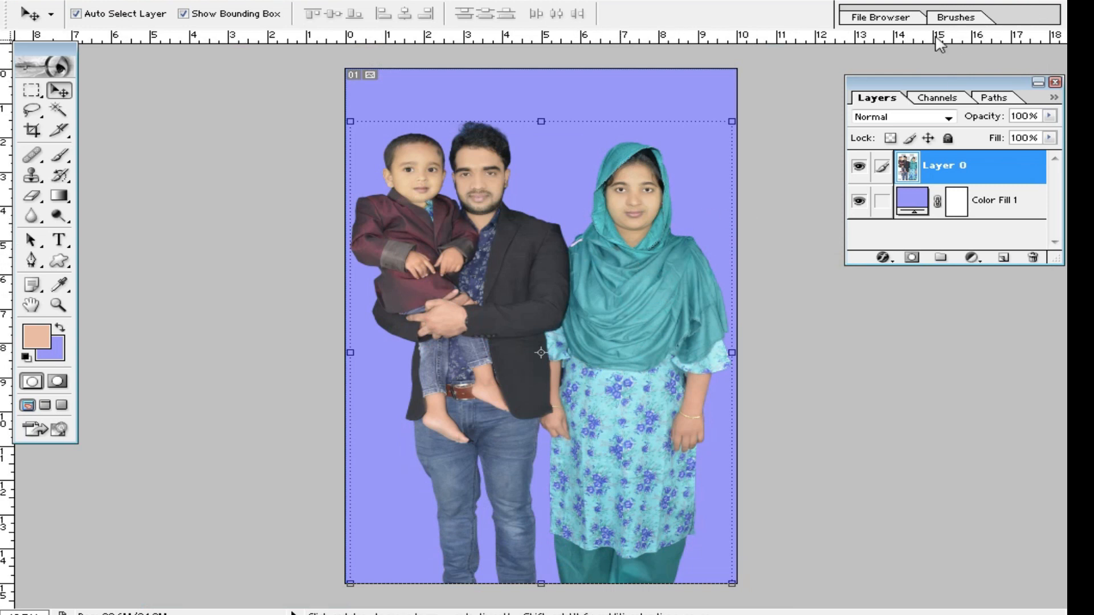
Save the composite as 10 L (1) beside the source photos and close it, and bring up the dialog for opening another image.
{"action": "key", "text": "ctrl+shift+s"}
{"action": "left_click", "coordinate": [1013, 343]}
{"action": "left_click", "coordinate": [1059, 2]}
{"action": "double_click", "coordinate": [619, 199]}
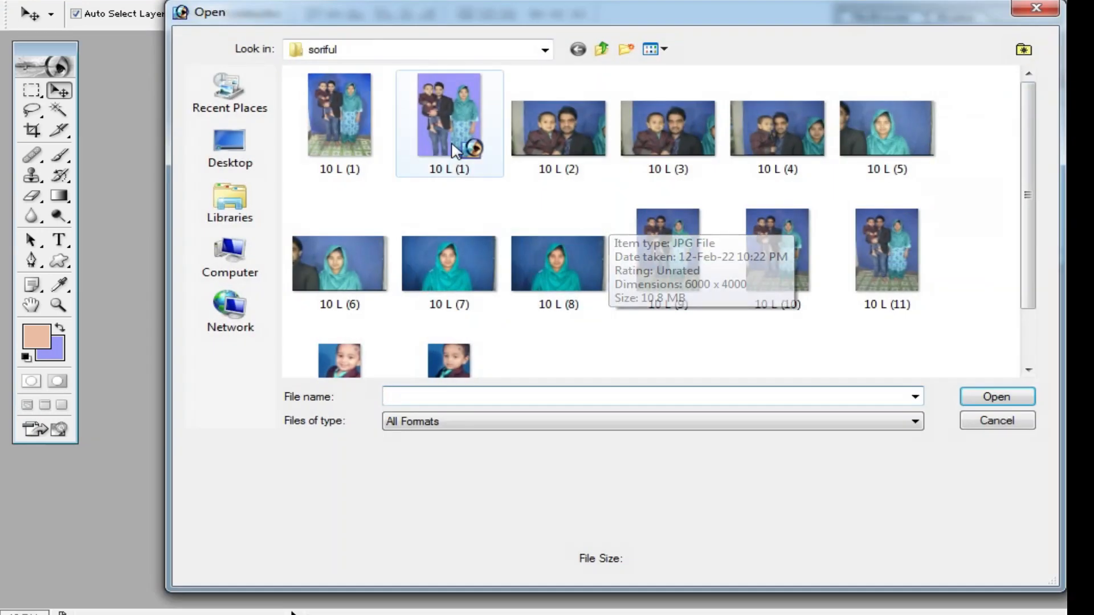
Open the layered composite 10 L (1).psd together with the original photo 10 L (1).JPG and set them side by side.
{"action": "left_click", "coordinate": [453, 142]}
{"action": "left_click", "coordinate": [340, 114], "text": "ctrl"}
{"action": "left_click", "coordinate": [997, 397]}
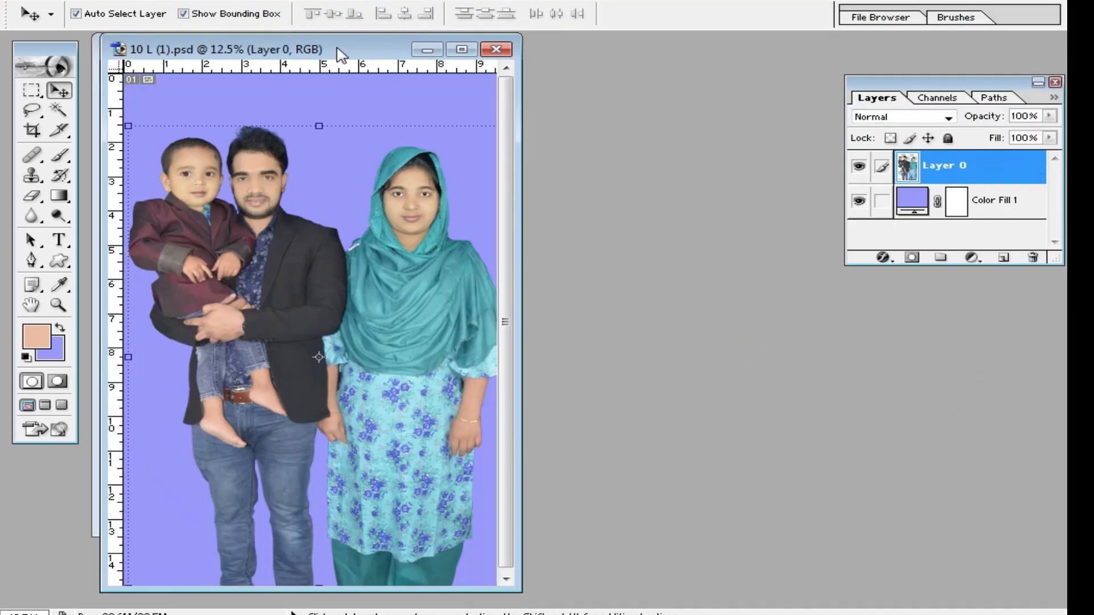
{"action": "left_click_drag", "start_coordinate": [341, 55], "coordinate": [662, 66]}
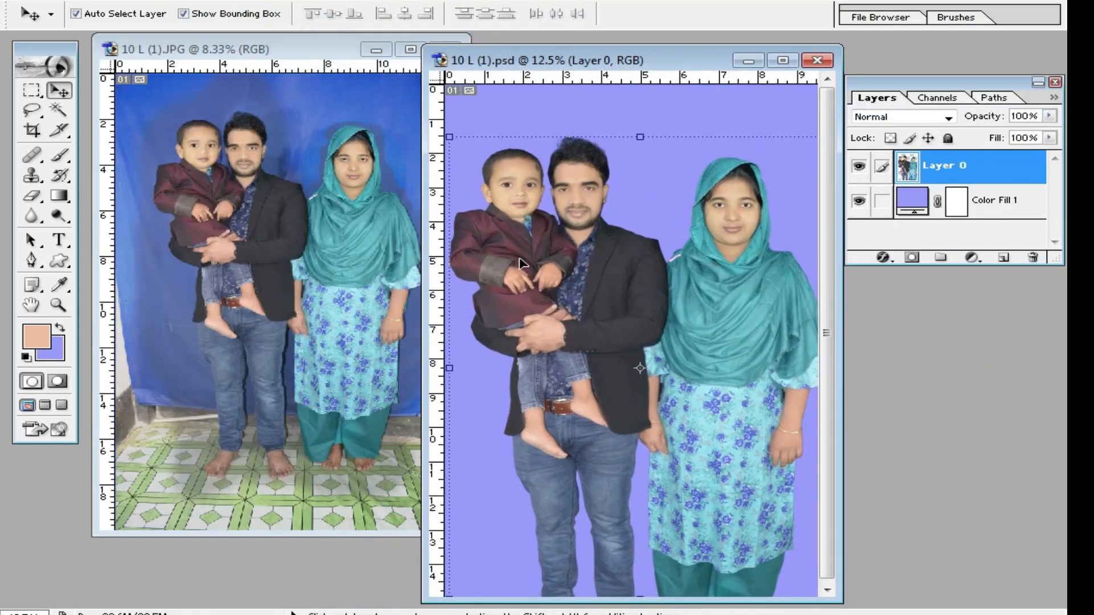
Close the original family photo and bring the composite's window back to the middle of the workspace.
{"action": "left_click", "coordinate": [330, 46]}
{"action": "left_click", "coordinate": [442, 49]}
{"action": "left_click_drag", "start_coordinate": [623, 58], "coordinate": [471, 55]}
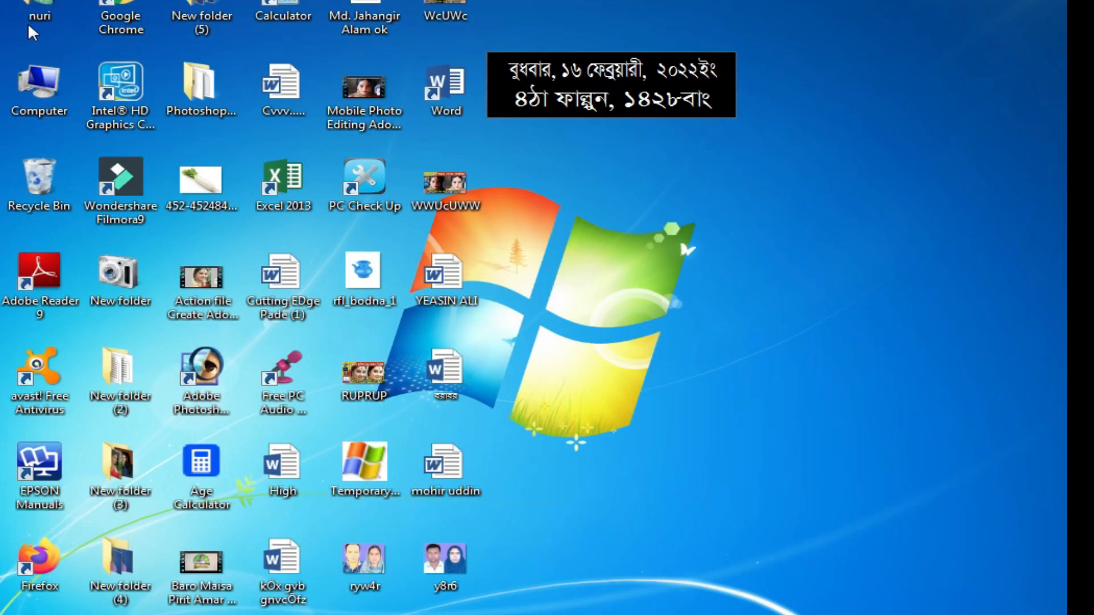
Open the lake and flower garden picture 32-004 from the Sinary folder on Photo (J:) and set its window beside the composite.
{"action": "double_click", "coordinate": [39, 86]}
{"action": "double_click", "coordinate": [580, 196]}
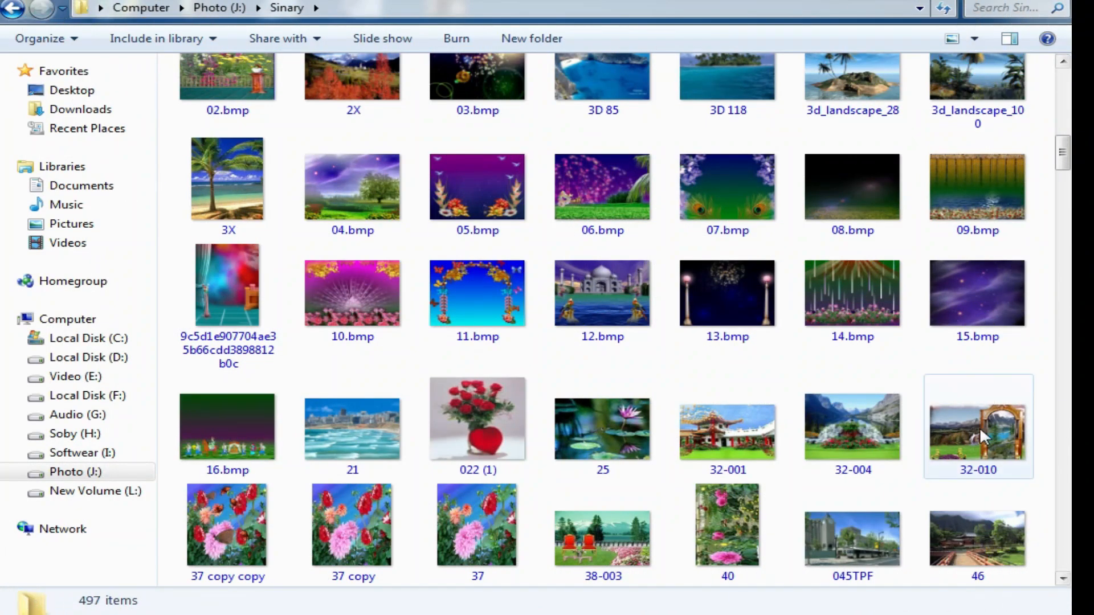
{"action": "left_click", "coordinate": [854, 463]}
{"action": "left_click_drag", "start_coordinate": [855, 464], "coordinate": [436, 609]}
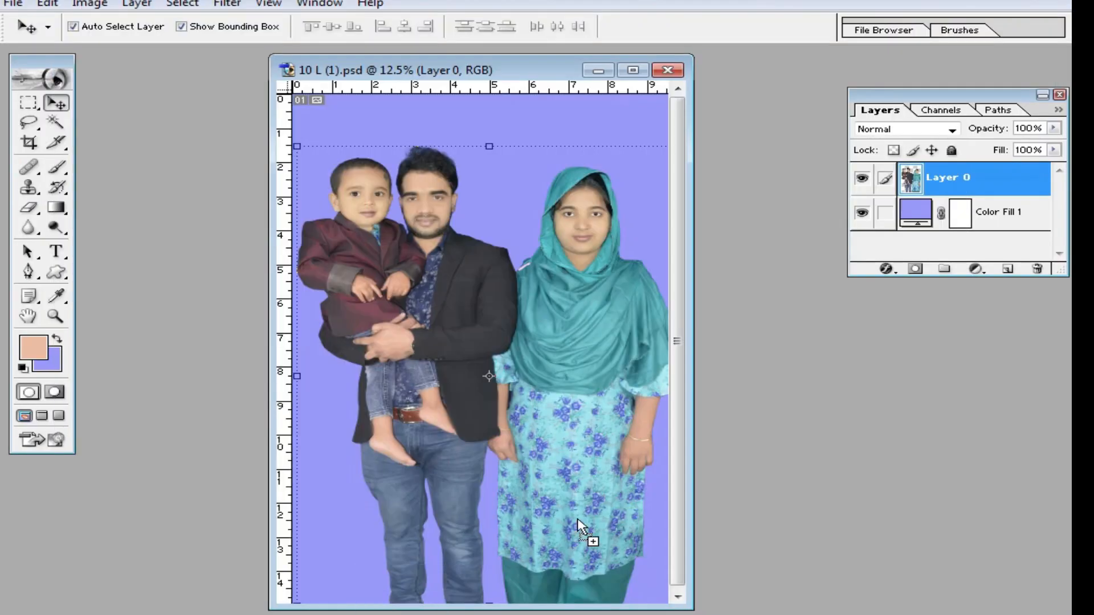
{"action": "left_click_drag", "start_coordinate": [586, 538], "coordinate": [558, 272]}
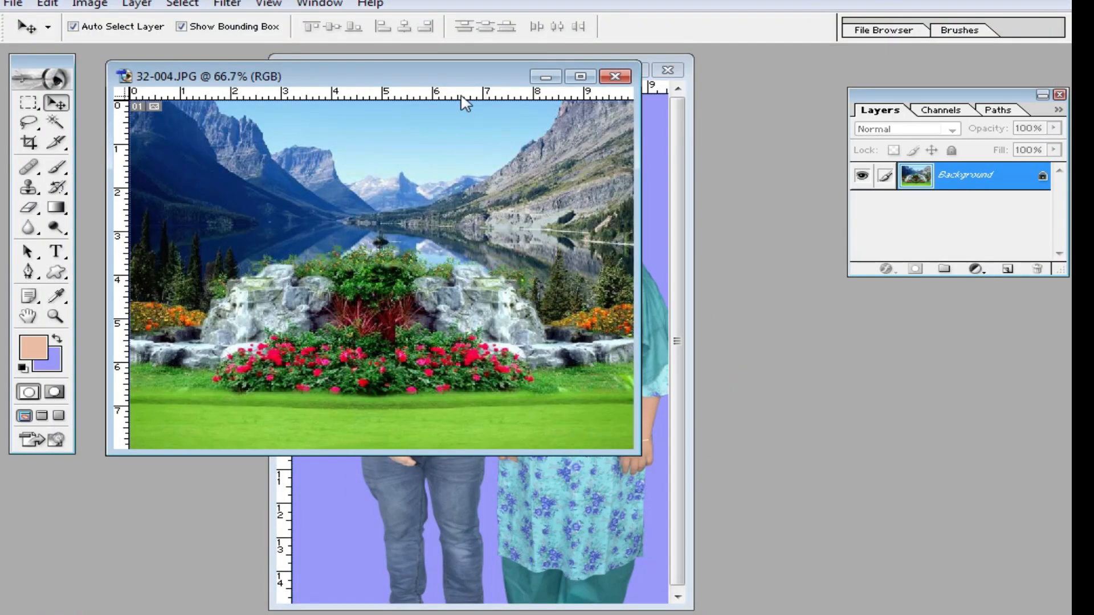
{"action": "left_click_drag", "start_coordinate": [400, 77], "coordinate": [416, 89]}
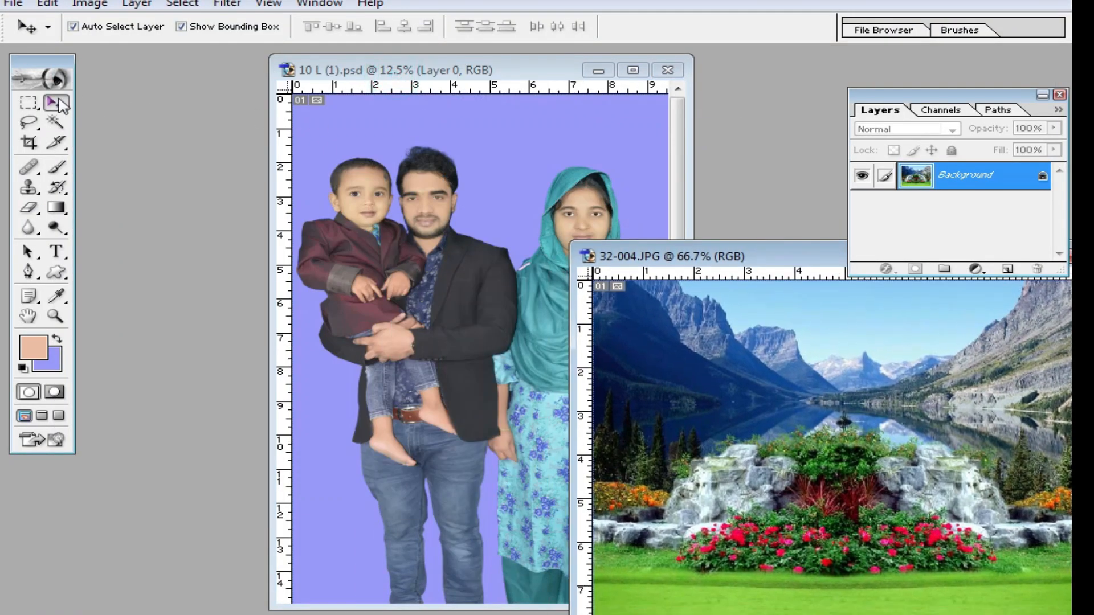
Copy the 32-004 landscape into the family composite as a new layer with the Move tool.
{"action": "left_click", "coordinate": [54, 102]}
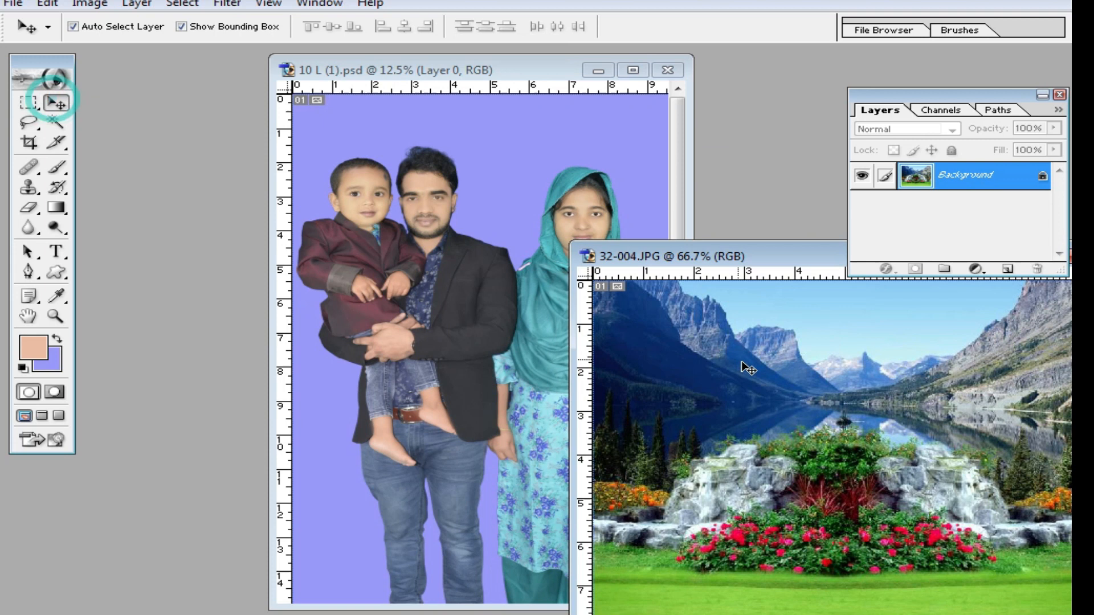
{"action": "left_click_drag", "start_coordinate": [740, 366], "coordinate": [414, 228]}
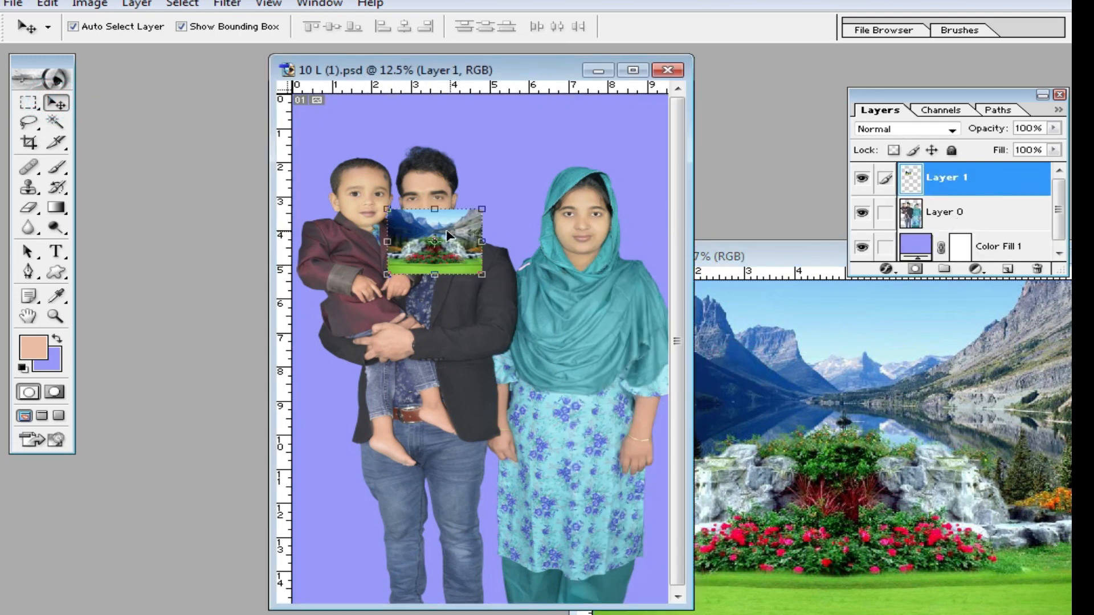
{"action": "mouse_move", "coordinate": [450, 234]}
{"action": "left_mouse_down"}
{"action": "mouse_move", "coordinate": [502, 204]}
{"action": "mouse_move", "coordinate": [439, 228]}
{"action": "left_mouse_up"}
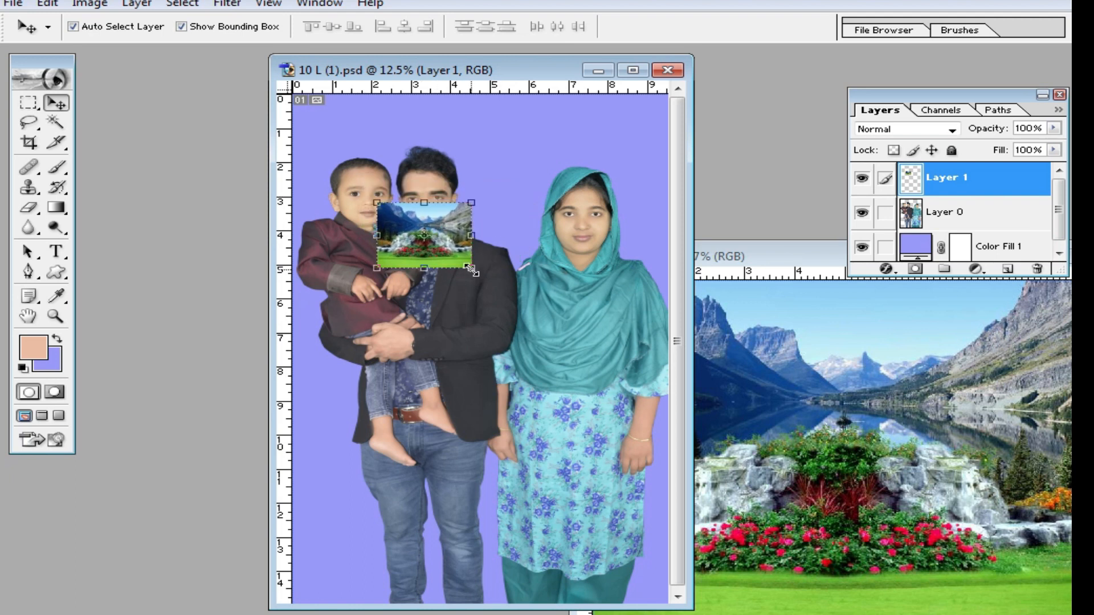
Enlarge the landscape layer, shift it towards the woman, and place it beneath the family layer.
{"action": "left_click_drag", "start_coordinate": [471, 270], "coordinate": [590, 351]}
{"action": "key", "text": "Return"}
{"action": "left_click_drag", "start_coordinate": [528, 276], "coordinate": [641, 322]}
{"action": "left_click_drag", "start_coordinate": [955, 222], "coordinate": [959, 171]}
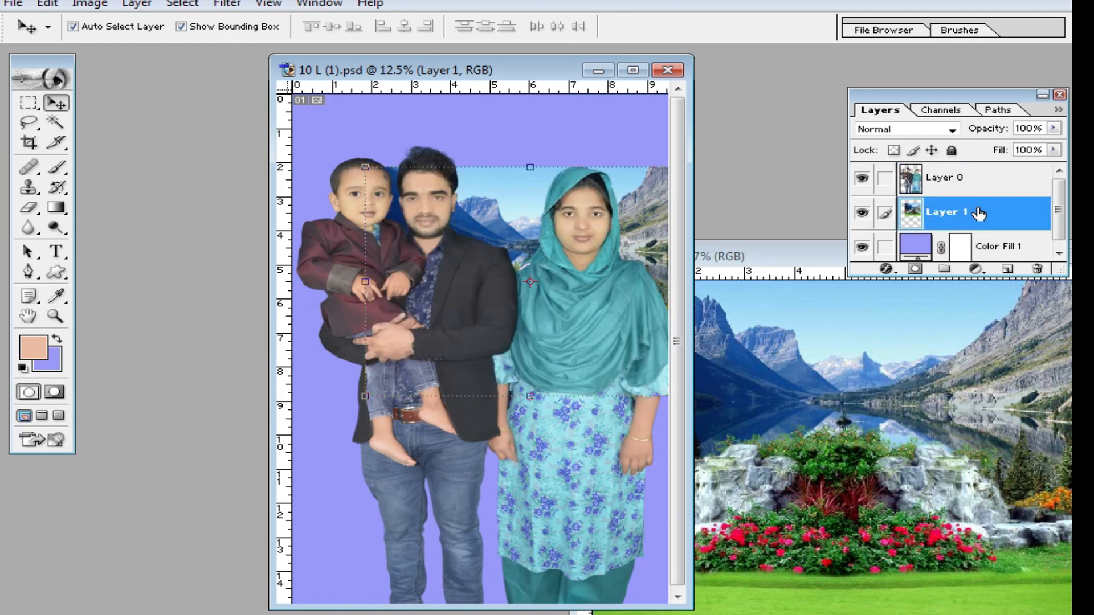
Enlarge the landscape layer until it covers the whole canvas, apply the transform, and adjust its position behind the family.
{"action": "double_click", "coordinate": [499, 71]}
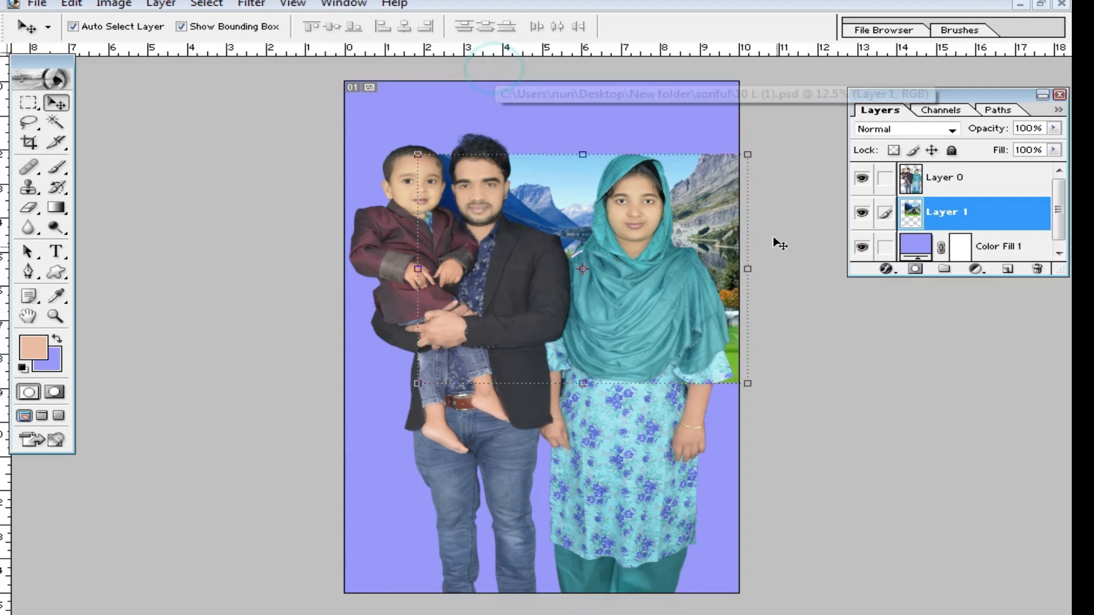
{"action": "left_click_drag", "start_coordinate": [763, 379], "coordinate": [1071, 595]}
{"action": "key", "text": "Return"}
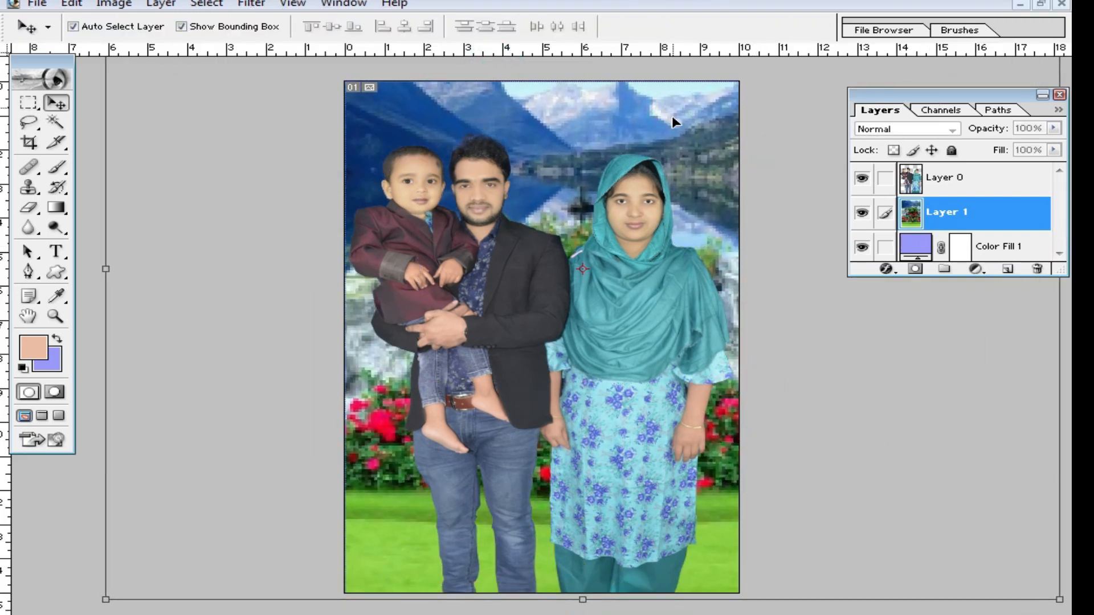
{"action": "left_click_drag", "start_coordinate": [648, 165], "coordinate": [611, 140]}
Scale the landscape layer to 82.1% and reposition it so the mountains, lake and flowers fit behind the family.
{"action": "left_click", "coordinate": [706, 224], "text": "ctrl+alt"}
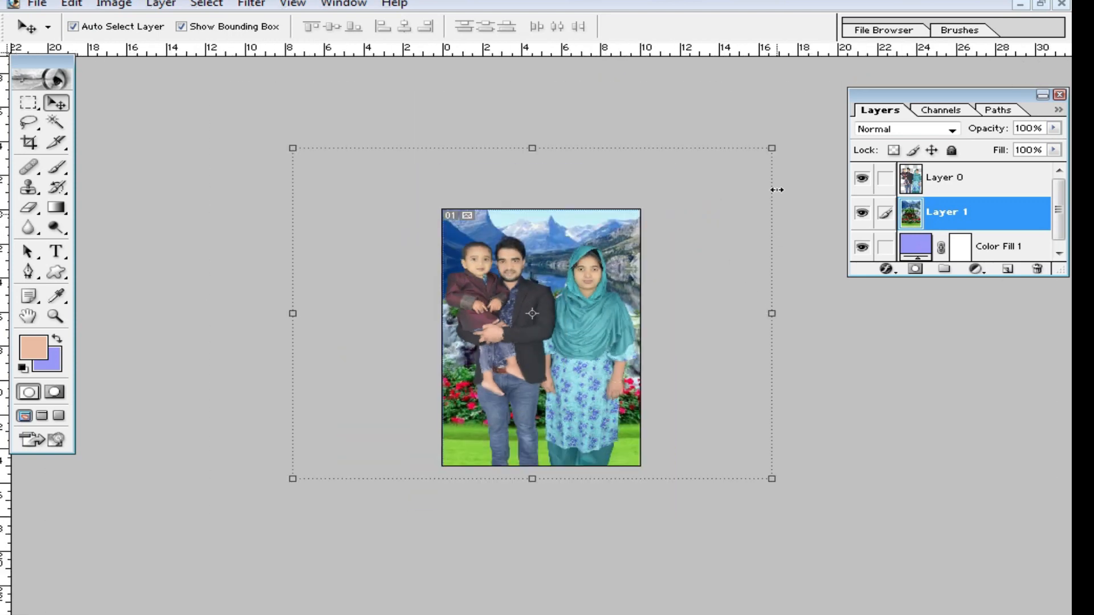
{"action": "left_click_drag", "start_coordinate": [772, 148], "coordinate": [686, 207]}
{"action": "left_click_drag", "start_coordinate": [598, 261], "coordinate": [630, 263]}
{"action": "key", "text": "ctrl+plus"}
{"action": "key", "text": "ctrl+plus"}
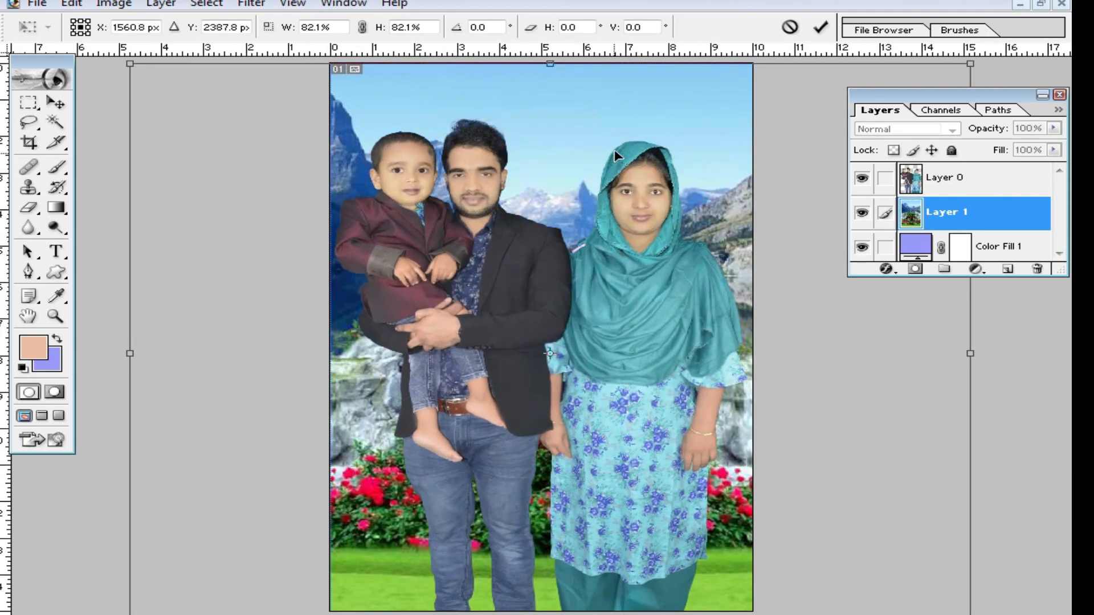
{"action": "key", "text": "Left"}
{"action": "key", "text": "Left"}
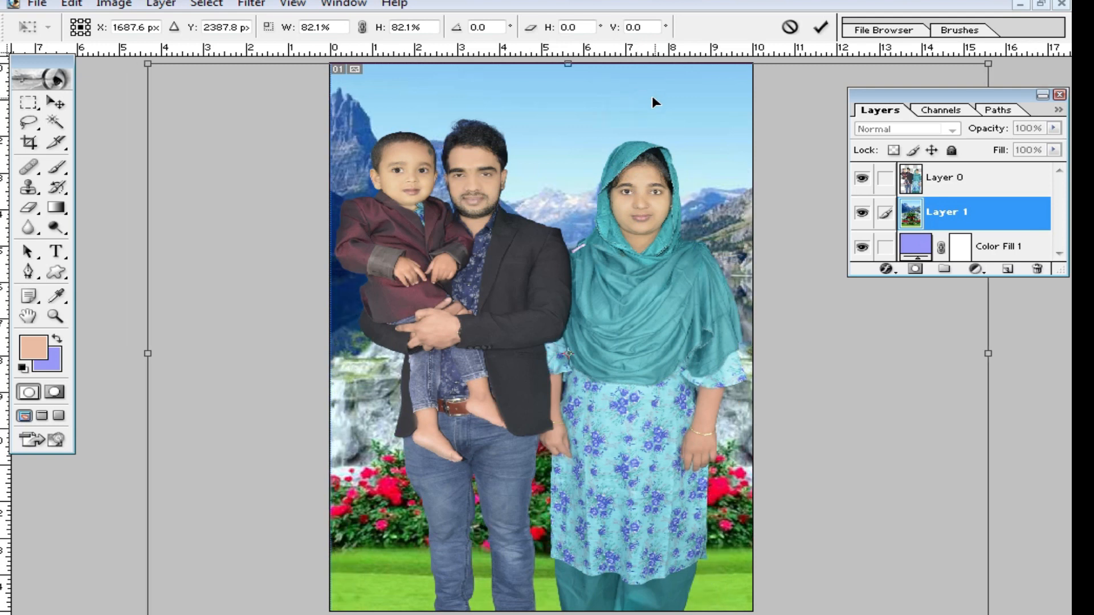
{"action": "left_click", "coordinate": [971, 359]}
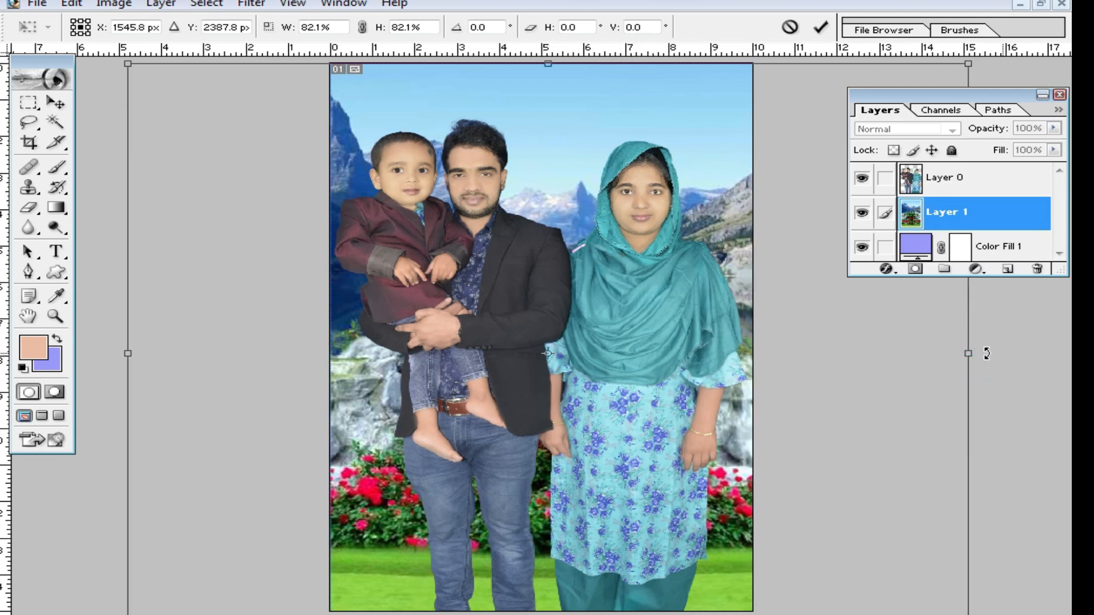
Flip the landscape layer horizontally, apply the transform, and shift the landscape right behind the family.
{"action": "right_click", "coordinate": [687, 321]}
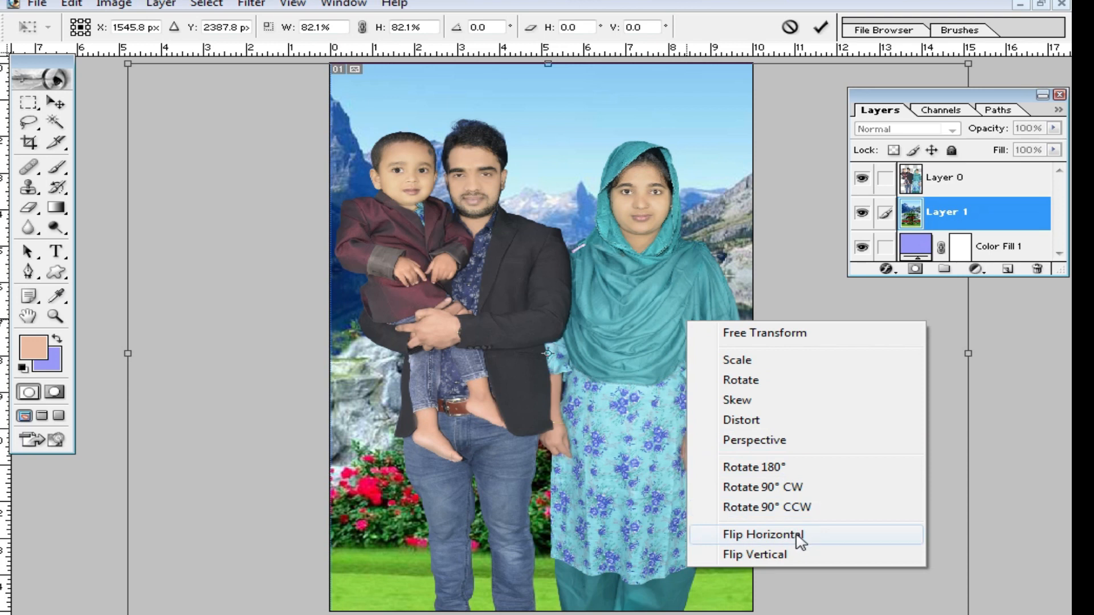
{"action": "left_click", "coordinate": [801, 534]}
{"action": "double_click", "coordinate": [695, 133]}
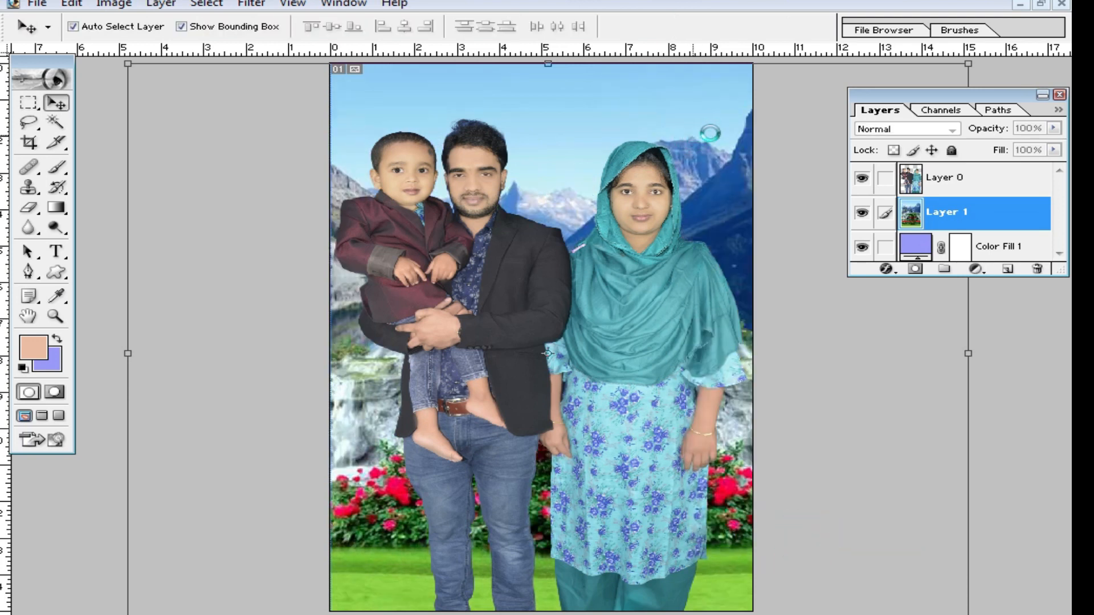
{"action": "left_click_drag", "start_coordinate": [710, 134], "coordinate": [762, 146]}
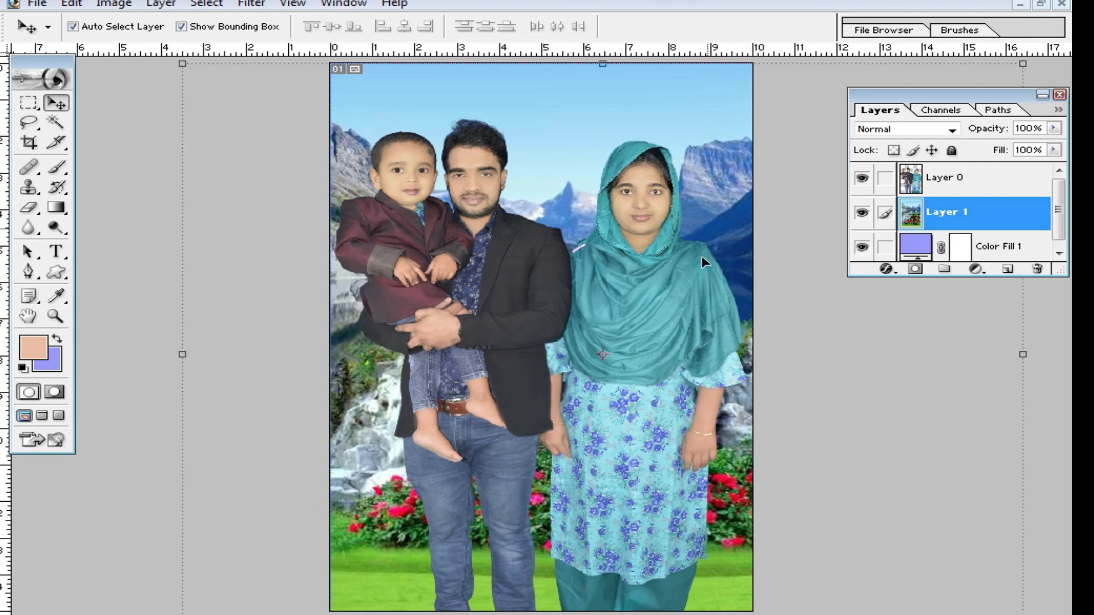
{"action": "left_click", "coordinate": [686, 329], "text": "alt"}
{"action": "left_click", "coordinate": [686, 328], "text": "alt"}
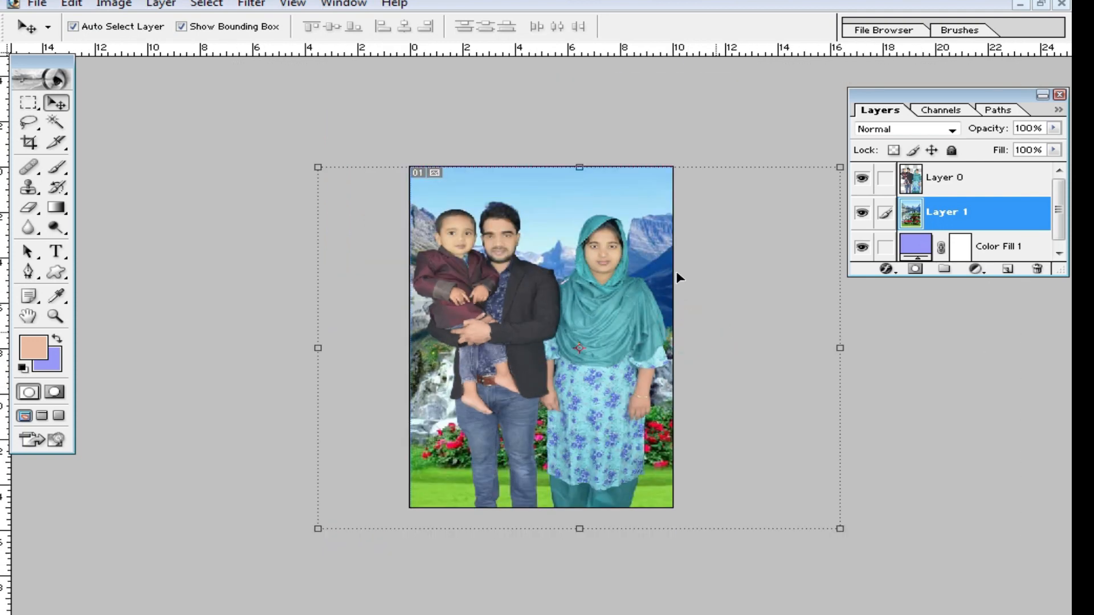
{"action": "key", "text": "ctrl+plus"}
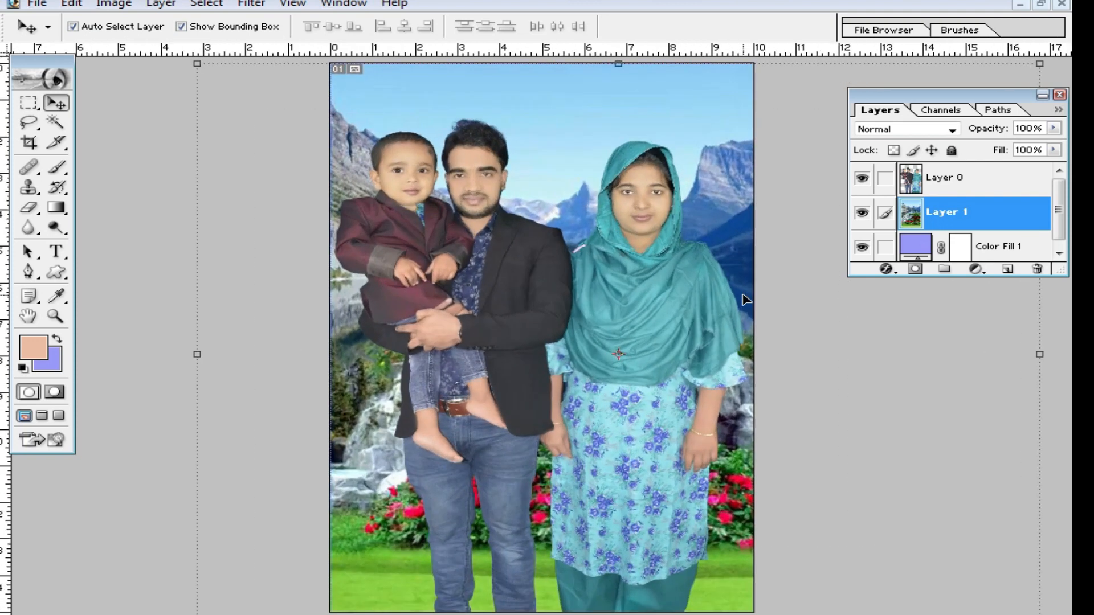
{"action": "key", "text": "ctrl+plus"}
{"action": "key", "text": "ctrl+minus"}
Scale the family layer down to 97.4% and keep its lower edge at the bottom of the canvas.
{"action": "left_click", "coordinate": [640, 353]}
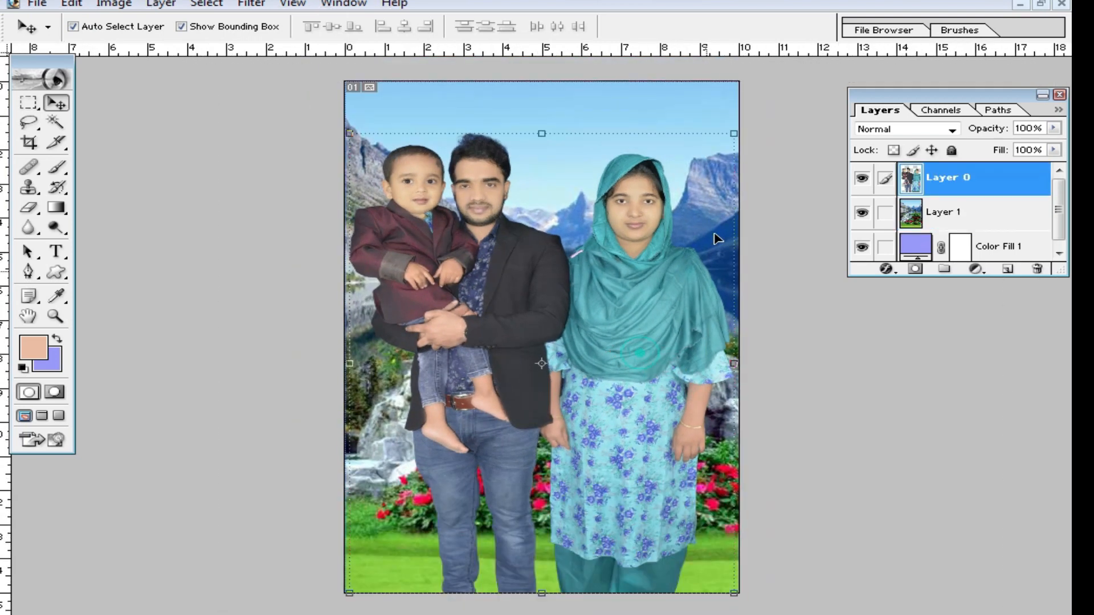
{"action": "left_click_drag", "start_coordinate": [736, 135], "coordinate": [710, 162]}
{"action": "mouse_move", "coordinate": [628, 343]}
{"action": "left_mouse_down"}
{"action": "mouse_move", "coordinate": [636, 354]}
{"action": "mouse_move", "coordinate": [636, 337]}
{"action": "left_mouse_up"}
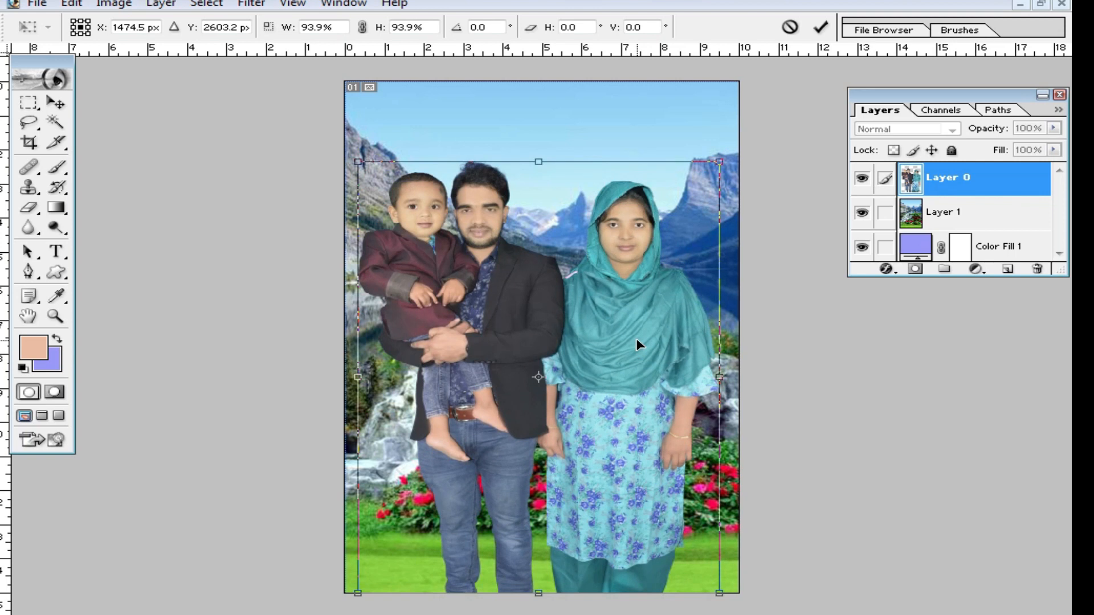
{"action": "left_click_drag", "start_coordinate": [719, 161], "coordinate": [733, 157]}
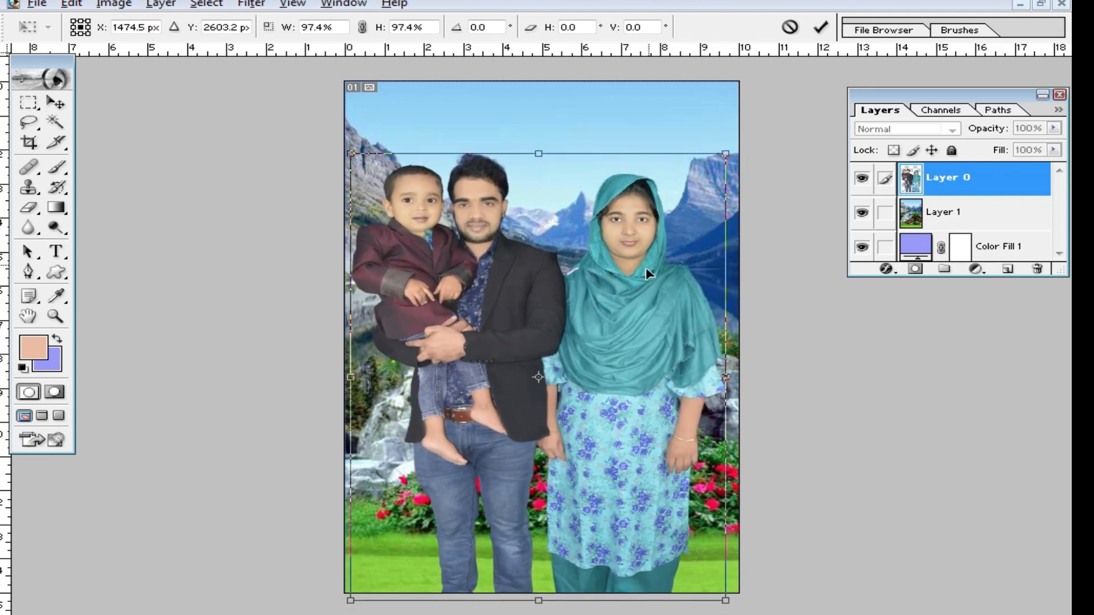
Nudge the family cutout right until it is centred across the canvas, and apply the transform.
{"action": "key", "text": "Right"}
{"action": "key", "text": "Right"}
{"action": "key", "text": "Right"}
{"action": "key", "text": "Right"}
{"action": "key", "text": "Right"}
{"action": "key", "text": "Right"}
{"action": "key", "text": "Right"}
{"action": "key", "text": "Right"}
{"action": "key", "text": "Right"}
{"action": "key", "text": "Right"}
{"action": "key", "text": "Right"}
{"action": "key", "text": "Right"}
{"action": "key", "text": "Right"}
{"action": "key", "text": "Right"}
{"action": "key", "text": "Right"}
{"action": "key", "text": "Right"}
{"action": "key", "text": "Right"}
{"action": "key", "text": "Right"}
{"action": "key", "text": "Right"}
{"action": "key", "text": "Right"}
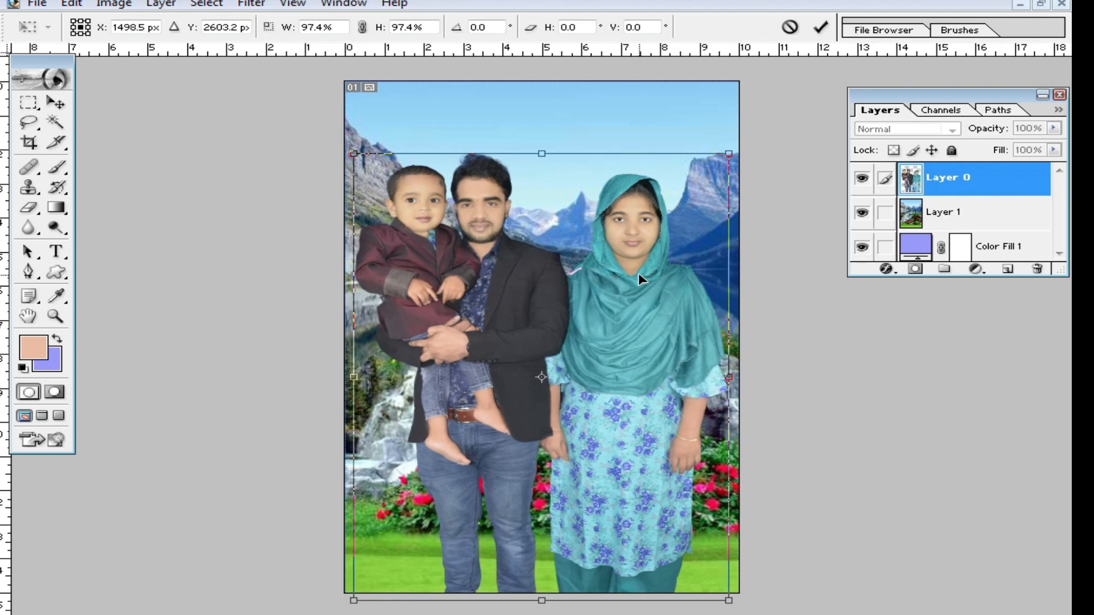
{"action": "key", "text": "Return"}
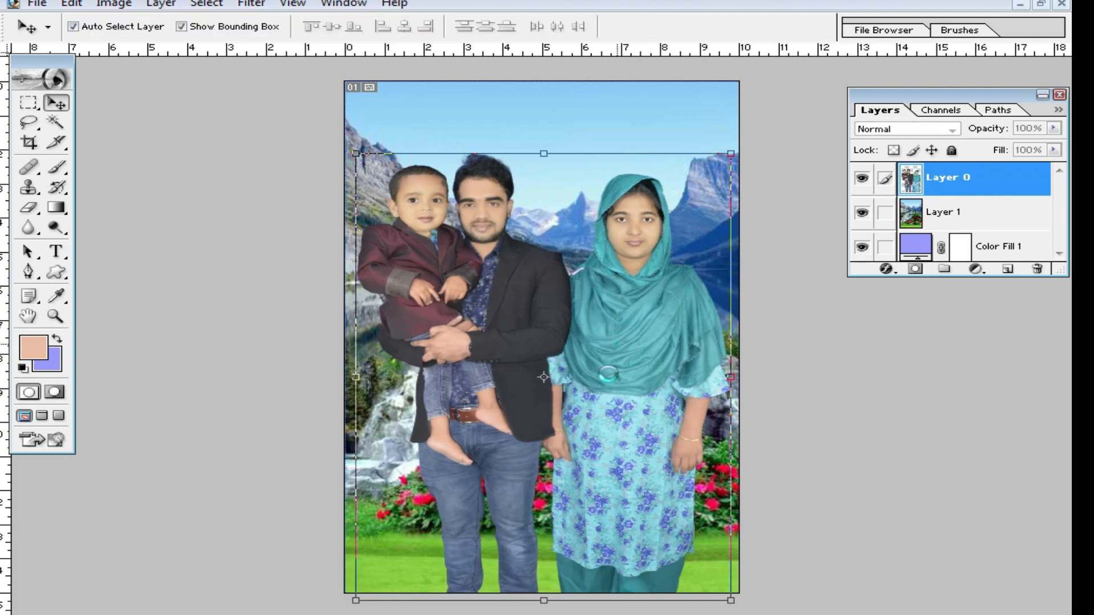
Brighten the family layer with Levels by setting the white input level to 229.
{"action": "key", "text": "ctrl+plus"}
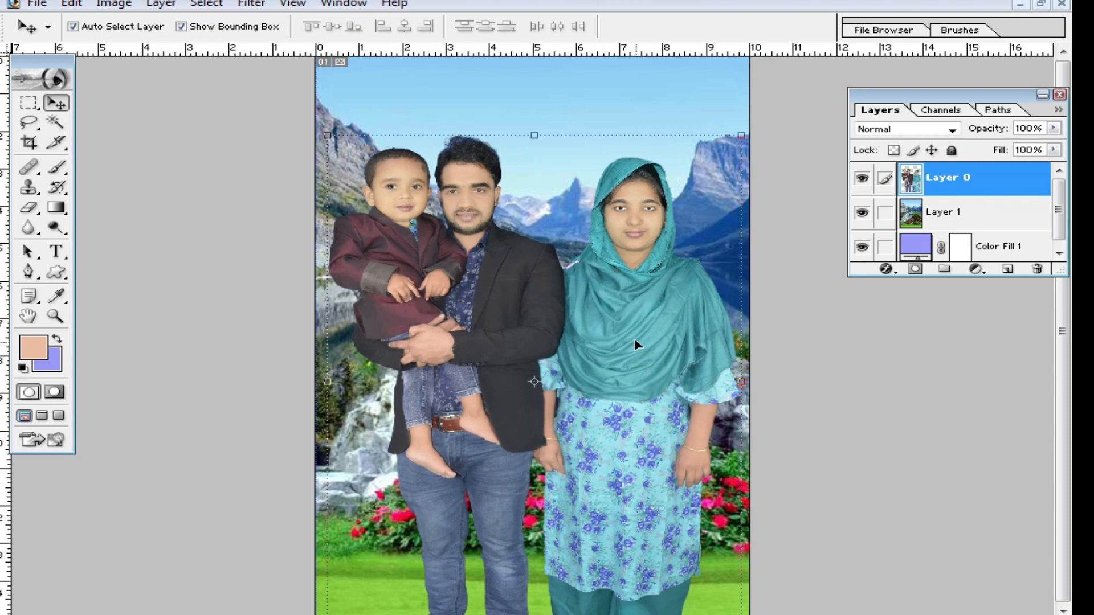
{"action": "left_click", "coordinate": [598, 354], "text": "ctrl"}
{"action": "left_click", "coordinate": [599, 354], "text": "ctrl"}
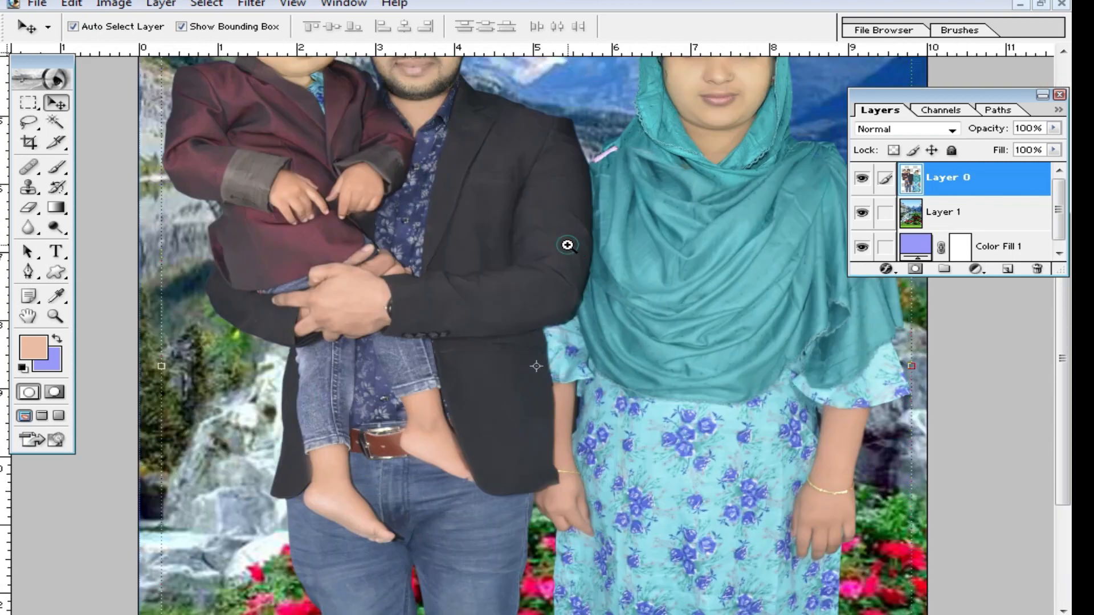
{"action": "left_click", "coordinate": [566, 245], "text": "ctrl"}
{"action": "left_click_drag", "start_coordinate": [492, 259], "coordinate": [531, 451]}
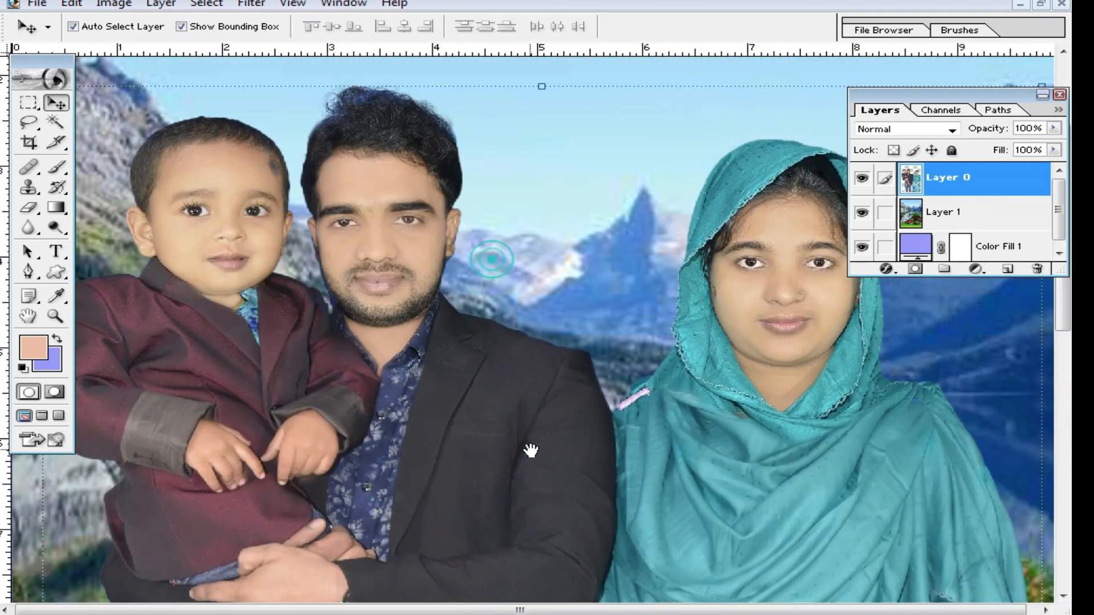
{"action": "left_click", "coordinate": [456, 309], "text": "ctrl"}
{"action": "left_click", "coordinate": [496, 308], "text": "alt"}
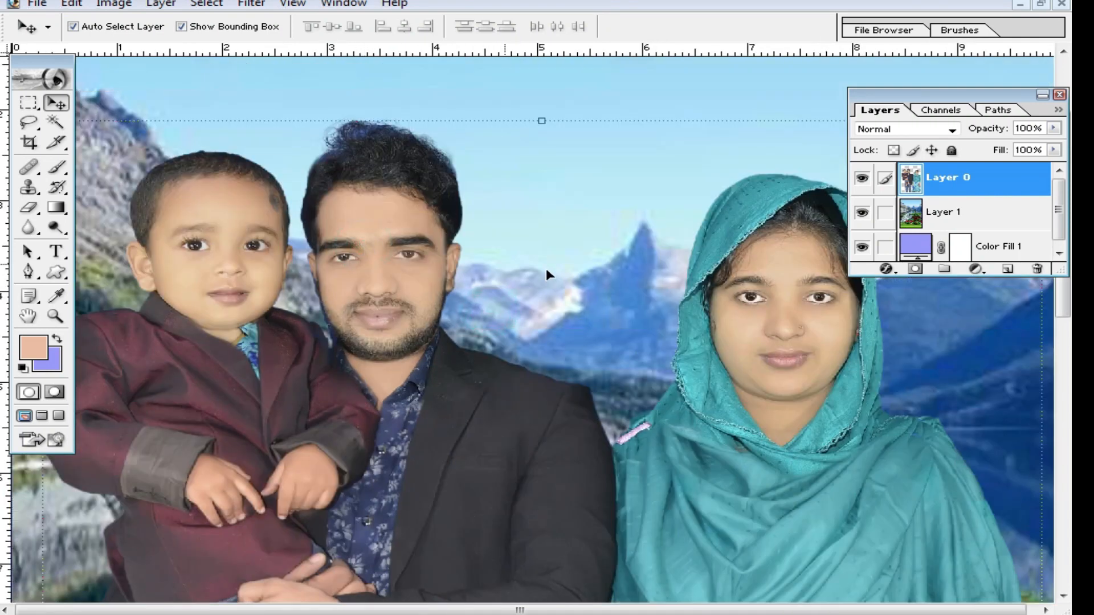
{"action": "key", "text": "ctrl+l"}
{"action": "left_click_drag", "start_coordinate": [994, 277], "coordinate": [968, 277]}
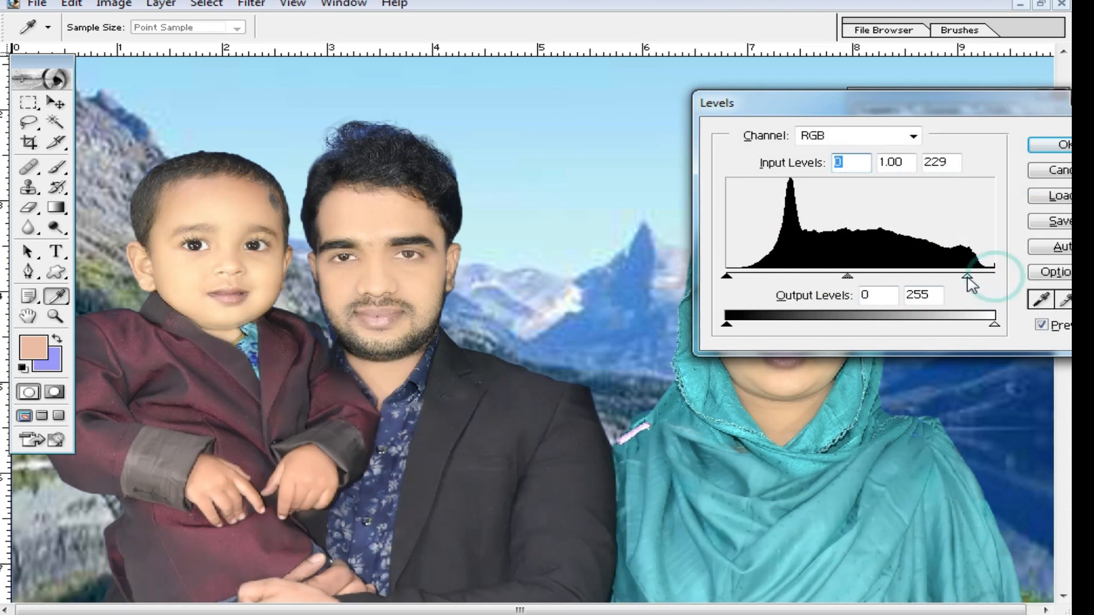
{"action": "left_click", "coordinate": [1047, 144]}
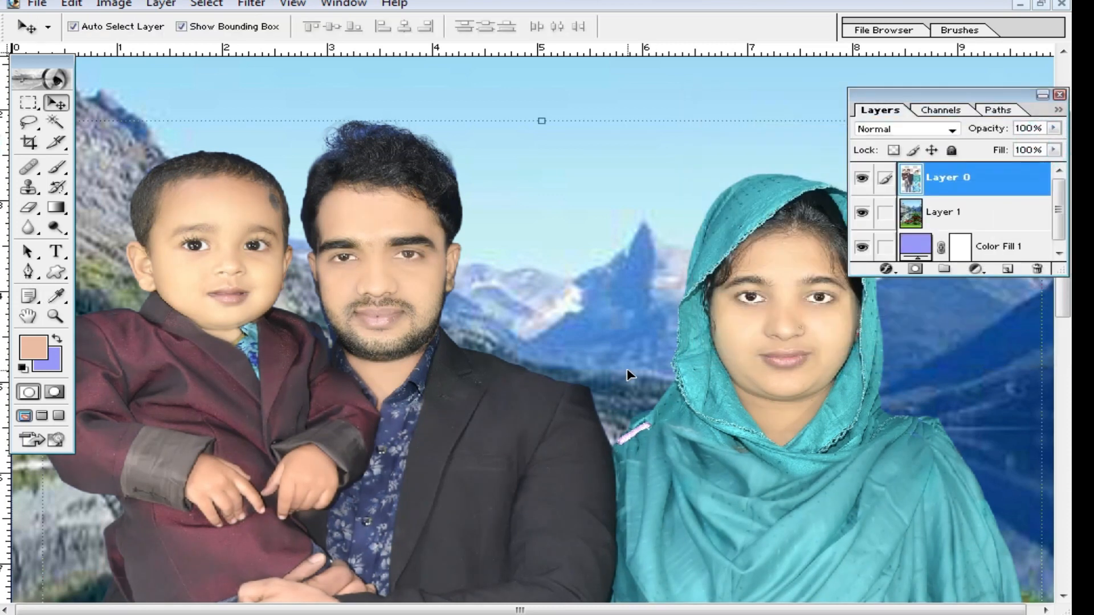
Shift the family layer's colours slightly towards blue and cyan with Color Balance.
{"action": "key", "text": "ctrl+b"}
{"action": "left_click", "coordinate": [720, 415]}
{"action": "mouse_move", "coordinate": [713, 359]}
{"action": "left_mouse_down"}
{"action": "mouse_move", "coordinate": [733, 358]}
{"action": "mouse_move", "coordinate": [721, 358]}
{"action": "left_mouse_up"}
{"action": "left_click_drag", "start_coordinate": [713, 317], "coordinate": [709, 317]}
{"action": "left_click", "coordinate": [927, 264]}
Strengthen the family layer's contrast with an automatic image adjustment and check the result over the whole figures.
{"action": "key", "text": "v"}
{"action": "left_click", "coordinate": [153, 5]}
{"action": "mouse_move", "coordinate": [113, 4]}
{"action": "mouse_move", "coordinate": [171, 50]}
{"action": "left_click", "coordinate": [365, 91]}
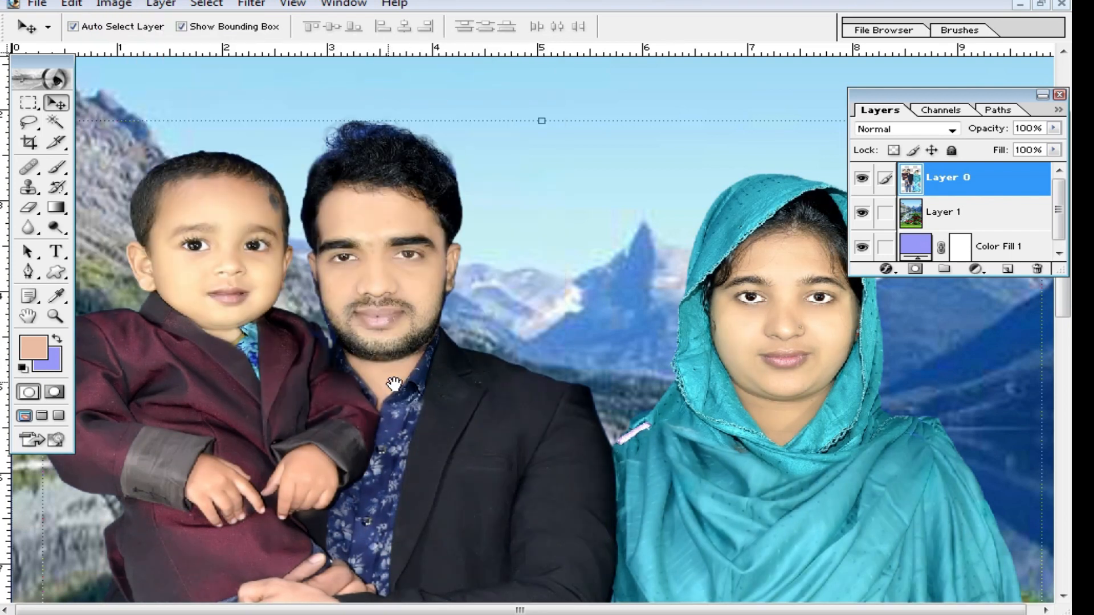
{"action": "left_click", "coordinate": [405, 384], "text": "alt"}
{"action": "left_click", "coordinate": [505, 415], "text": "alt"}
{"action": "left_click_drag", "start_coordinate": [506, 415], "coordinate": [506, 308]}
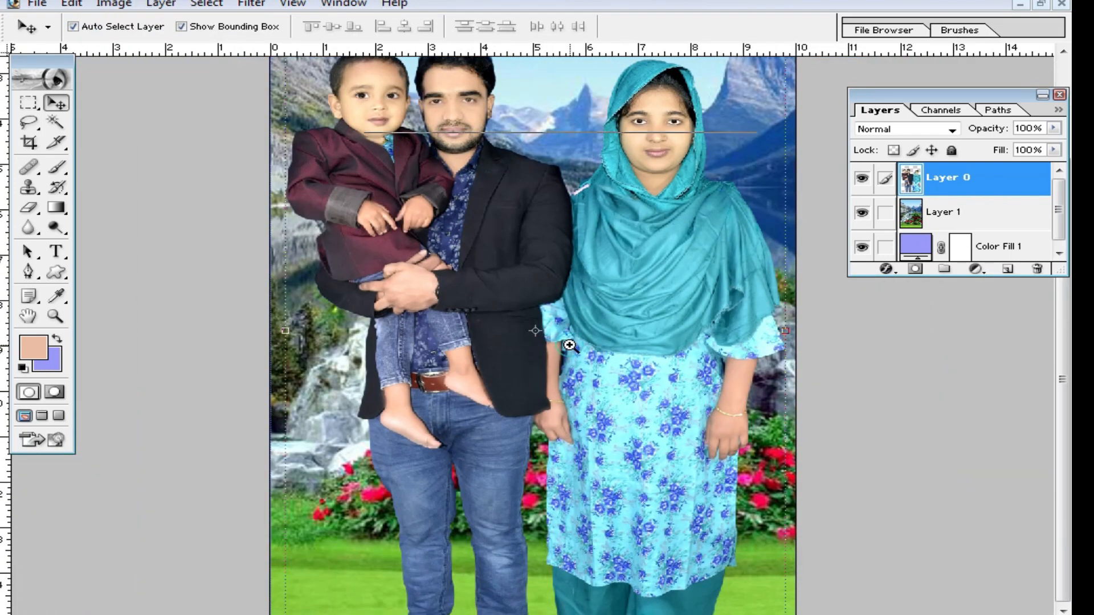
Shift the family layer's highlights slightly towards blue with Color Balance.
{"action": "left_click", "coordinate": [569, 345], "text": "ctrl"}
{"action": "left_click", "coordinate": [504, 262], "text": "ctrl"}
{"action": "left_click_drag", "start_coordinate": [513, 103], "coordinate": [627, 547]}
{"action": "left_click_drag", "start_coordinate": [572, 344], "coordinate": [558, 465]}
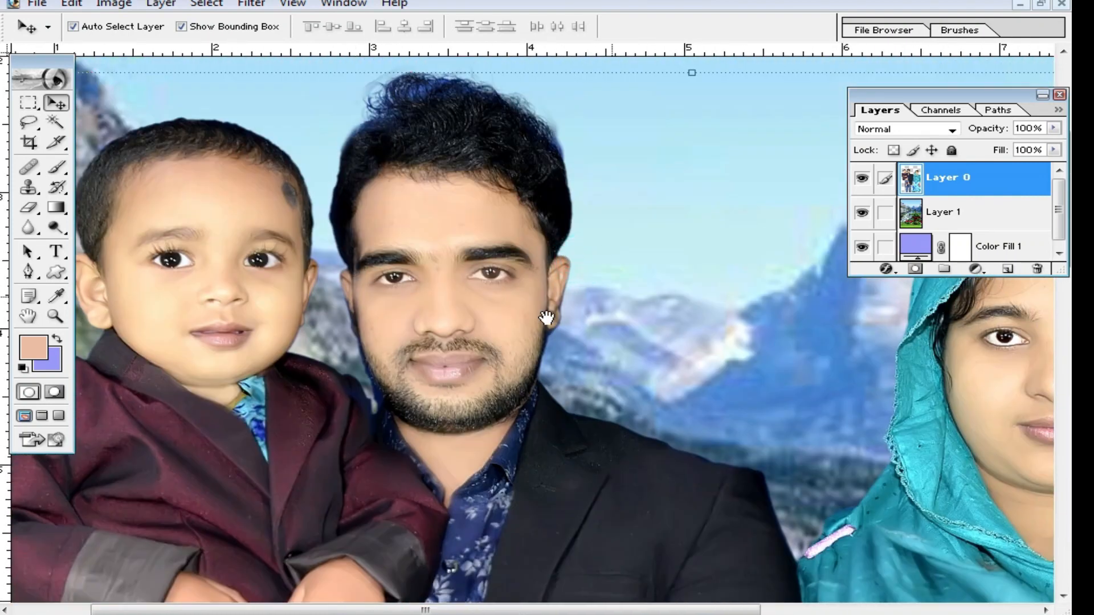
{"action": "left_click", "coordinate": [430, 311], "text": "ctrl"}
{"action": "key", "text": "ctrl+b"}
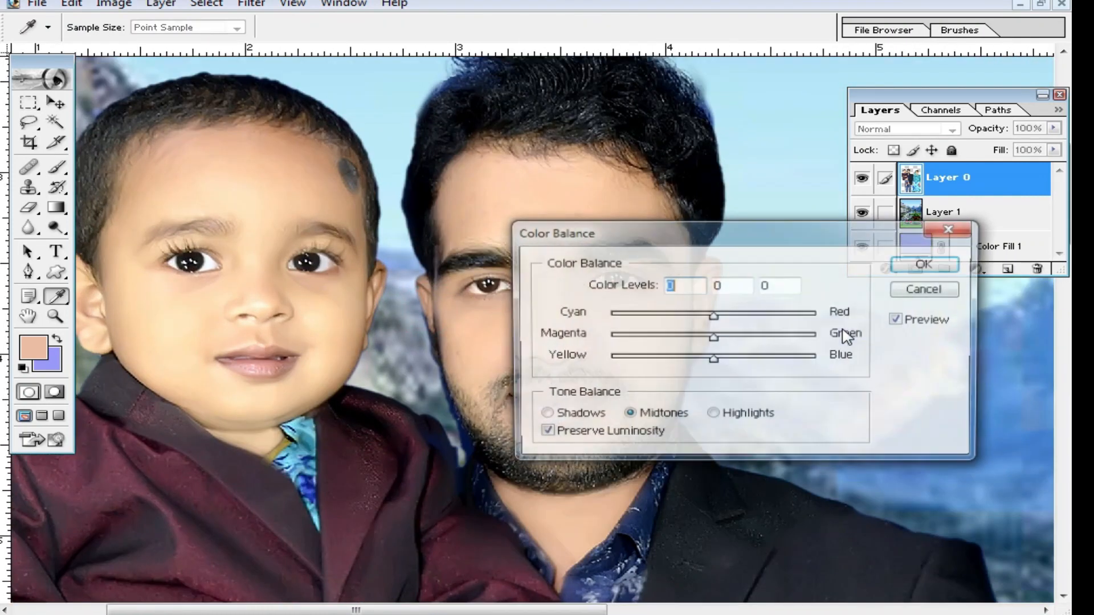
{"action": "left_click", "coordinate": [713, 415]}
{"action": "left_click_drag", "start_coordinate": [717, 364], "coordinate": [730, 366]}
{"action": "left_click", "coordinate": [900, 267]}
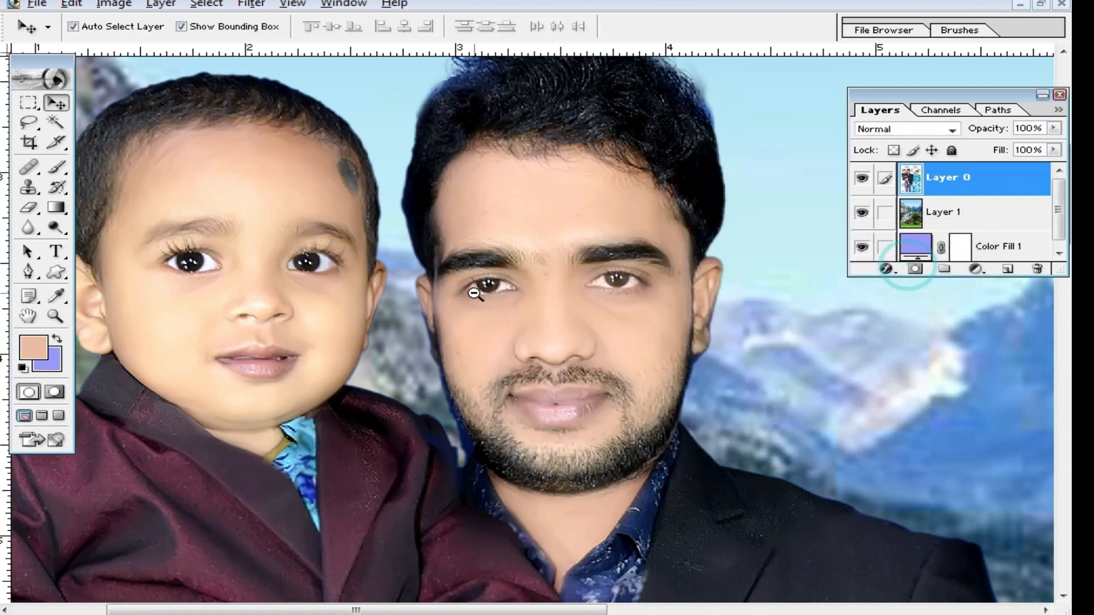
Smooth the family layer with the Noiseware Professional filter, setting the luminance noise level to 0.
{"action": "left_click", "coordinate": [472, 293], "text": "alt"}
{"action": "left_click", "coordinate": [473, 293], "text": "alt"}
{"action": "left_click", "coordinate": [473, 293], "text": "alt"}
{"action": "scroll", "coordinate": [377, 172], "scroll_direction": "up", "scroll_amount": 2}
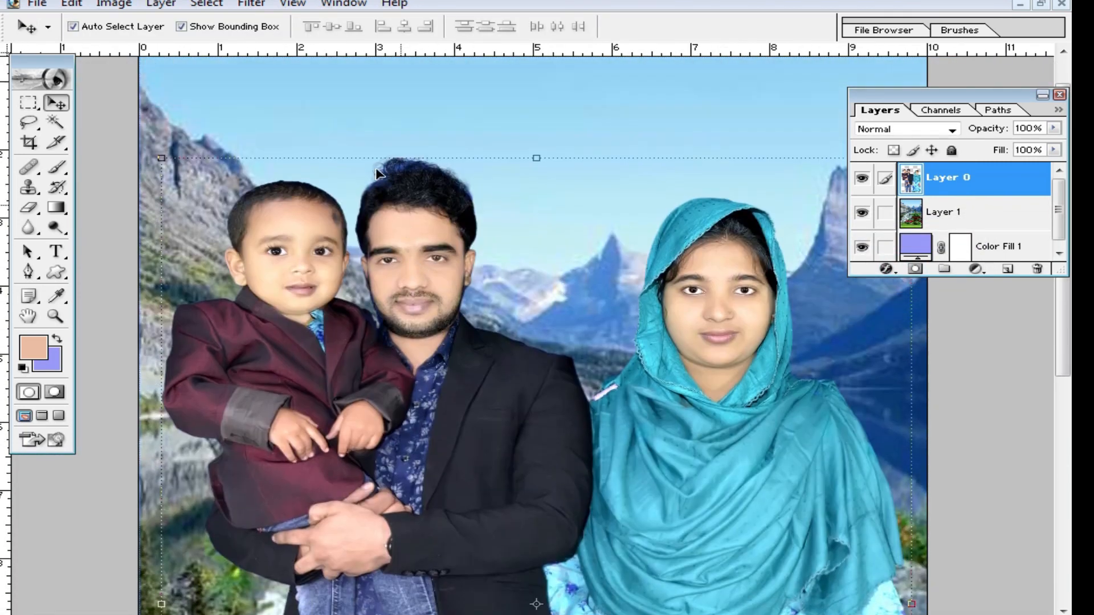
{"action": "left_click", "coordinate": [257, 4]}
{"action": "left_click", "coordinate": [337, 483]}
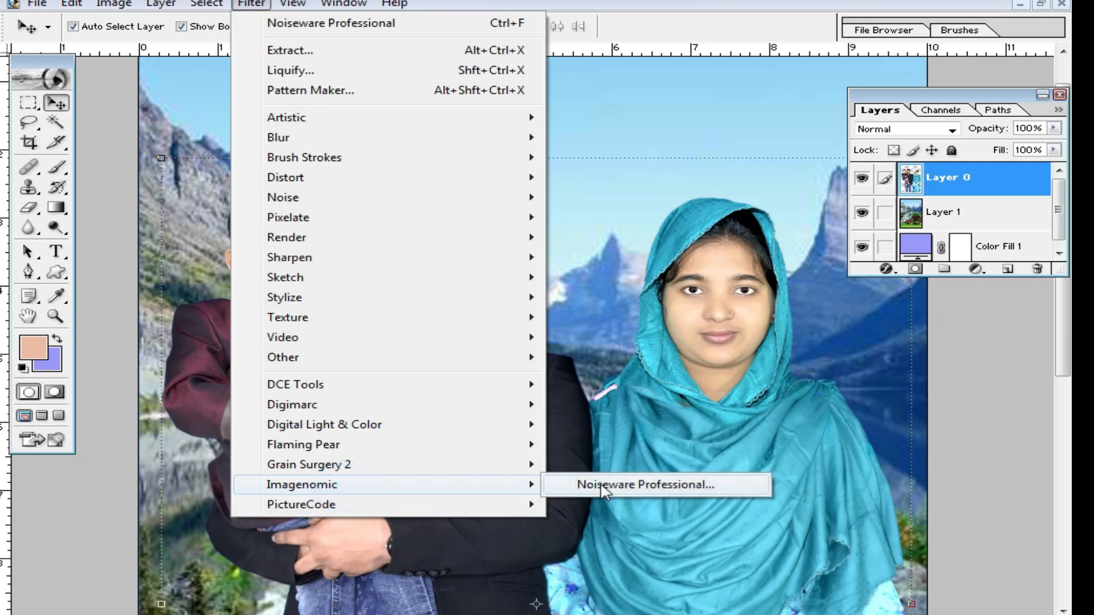
{"action": "left_click", "coordinate": [557, 486]}
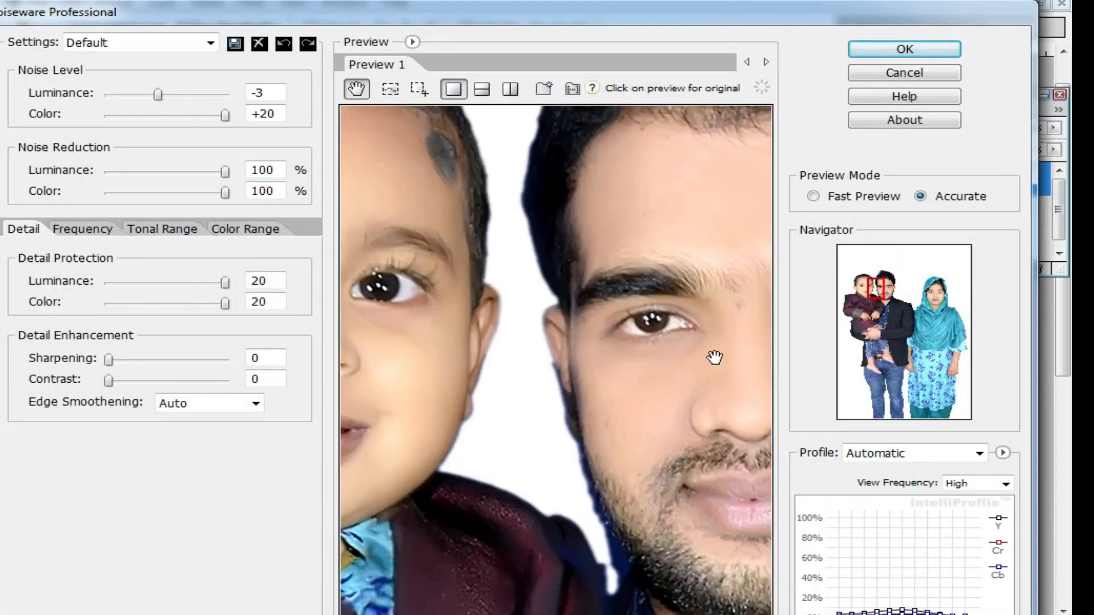
{"action": "left_click_drag", "start_coordinate": [669, 412], "coordinate": [495, 315]}
{"action": "left_click_drag", "start_coordinate": [159, 94], "coordinate": [166, 94]}
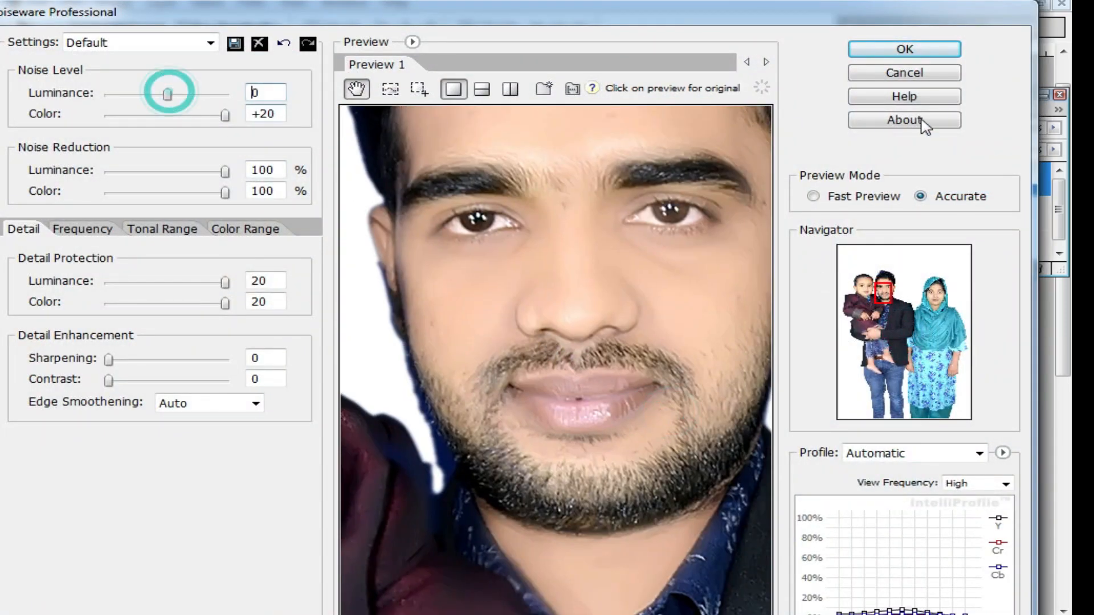
{"action": "left_click", "coordinate": [905, 49]}
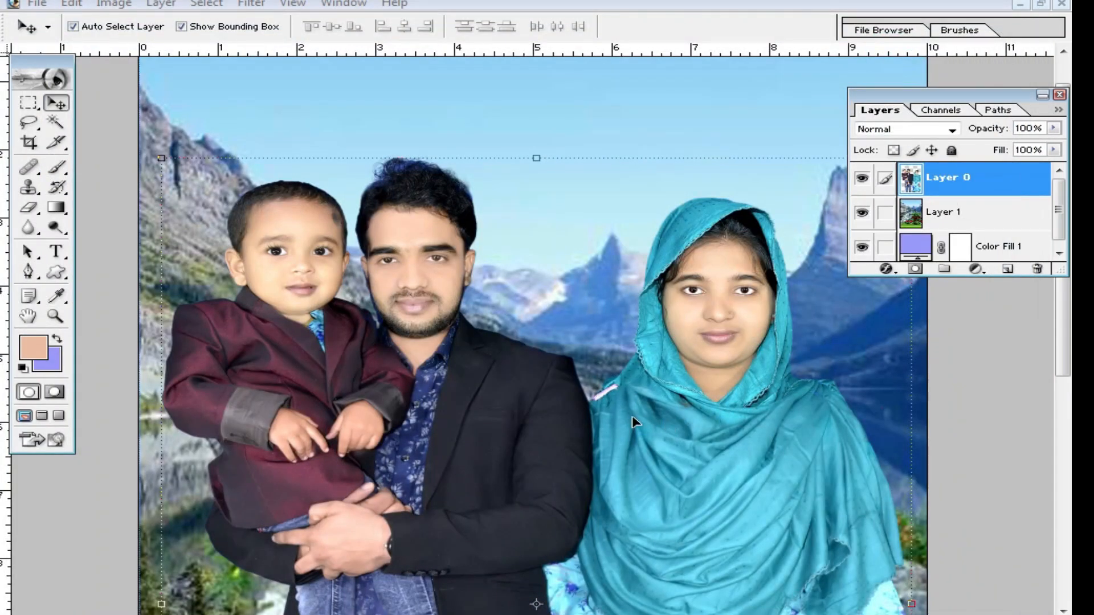
Examine the woman's face and headscarf up close to judge the noise reduction.
{"action": "left_click", "coordinate": [701, 356], "text": "ctrl"}
{"action": "left_click", "coordinate": [724, 249], "text": "ctrl"}
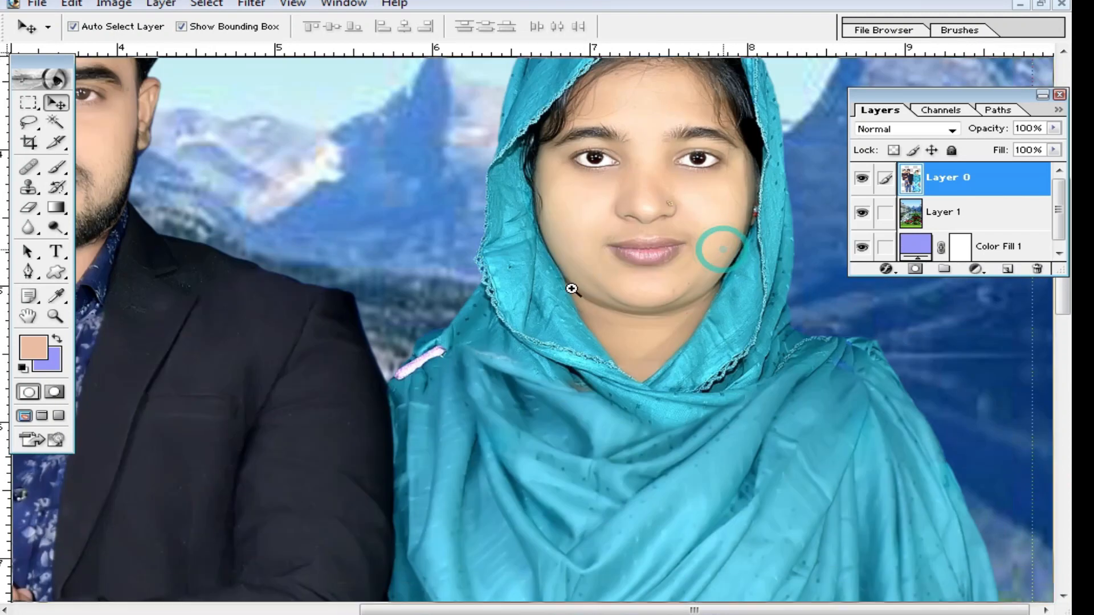
{"action": "left_click", "coordinate": [572, 289], "text": "ctrl"}
{"action": "left_click", "coordinate": [534, 295], "text": "ctrl"}
{"action": "left_click", "coordinate": [509, 311], "text": "ctrl"}
{"action": "left_click", "coordinate": [542, 325], "text": "alt"}
{"action": "left_click", "coordinate": [555, 354], "text": "alt"}
{"action": "left_click", "coordinate": [564, 349], "text": "alt"}
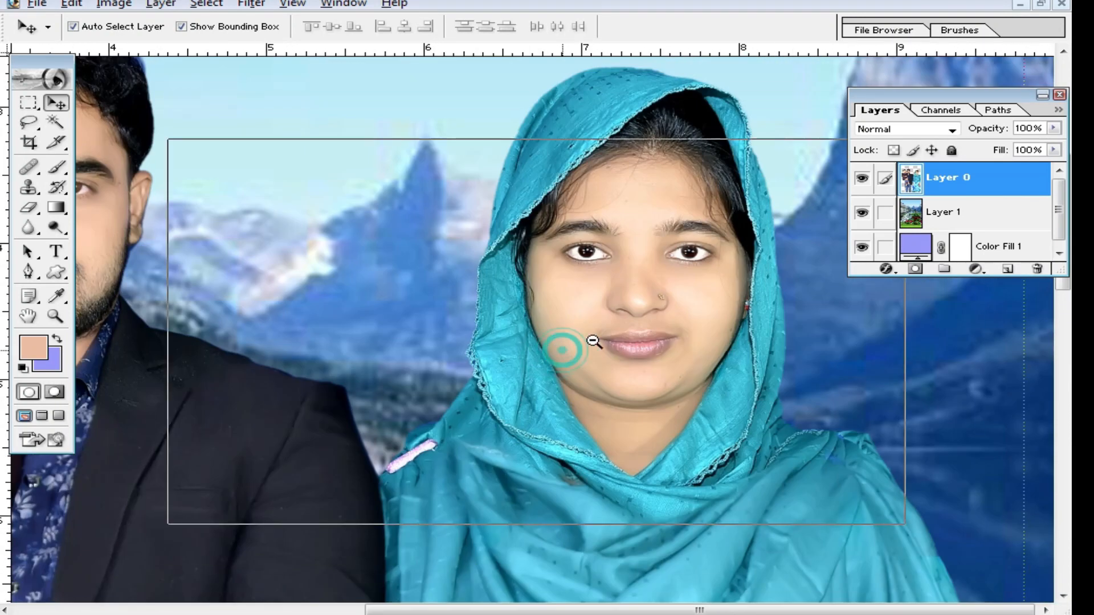
Run Noiseware Professional on the family layer again with the luminance noise level raised to its maximum.
{"action": "left_click", "coordinate": [249, 4]}
{"action": "left_click", "coordinate": [398, 481]}
{"action": "left_click", "coordinate": [582, 481]}
{"action": "left_click_drag", "start_coordinate": [171, 94], "coordinate": [224, 94]}
{"action": "left_click", "coordinate": [904, 49]}
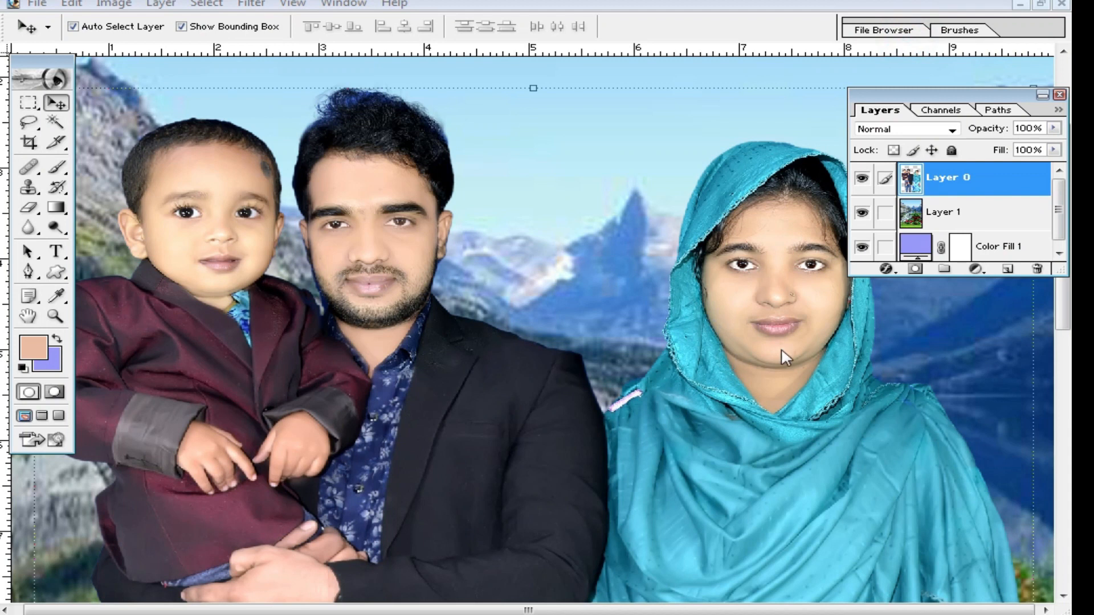
Paint over the shiny highlights on the woman's nose with a 16 px brush at 29% opacity in a sampled skin tone.
{"action": "left_click", "coordinate": [734, 329], "text": "ctrl"}
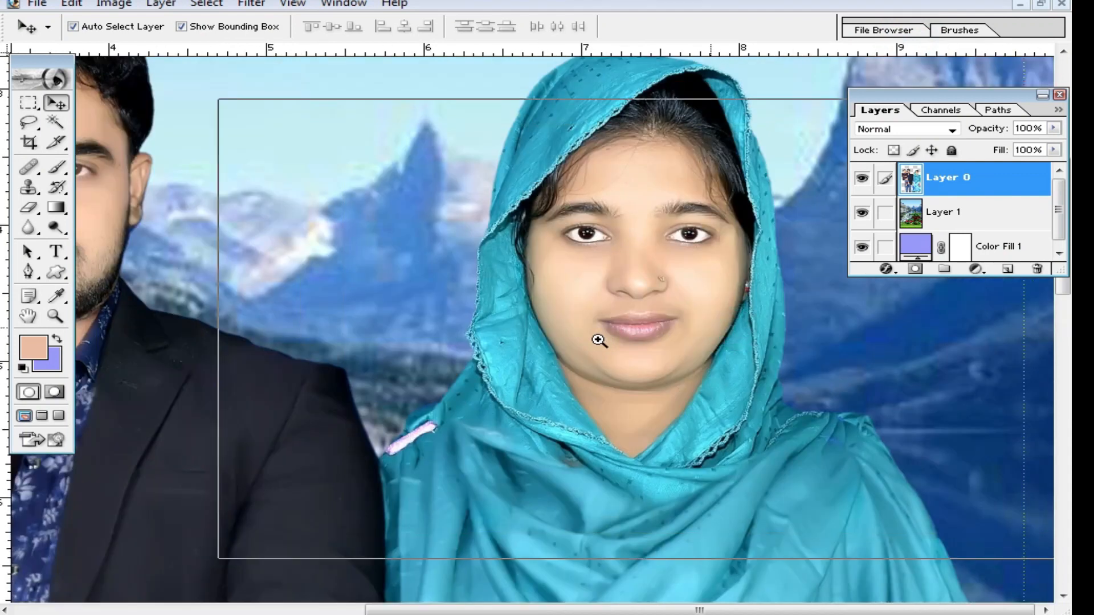
{"action": "left_click", "coordinate": [600, 341], "text": "ctrl"}
{"action": "left_click", "coordinate": [593, 338], "text": "ctrl"}
{"action": "left_click", "coordinate": [593, 338], "text": "ctrl"}
{"action": "left_click", "coordinate": [462, 306], "text": "ctrl"}
{"action": "left_click_drag", "start_coordinate": [265, 238], "coordinate": [913, 468]}
{"action": "left_click_drag", "start_coordinate": [591, 320], "coordinate": [608, 414]}
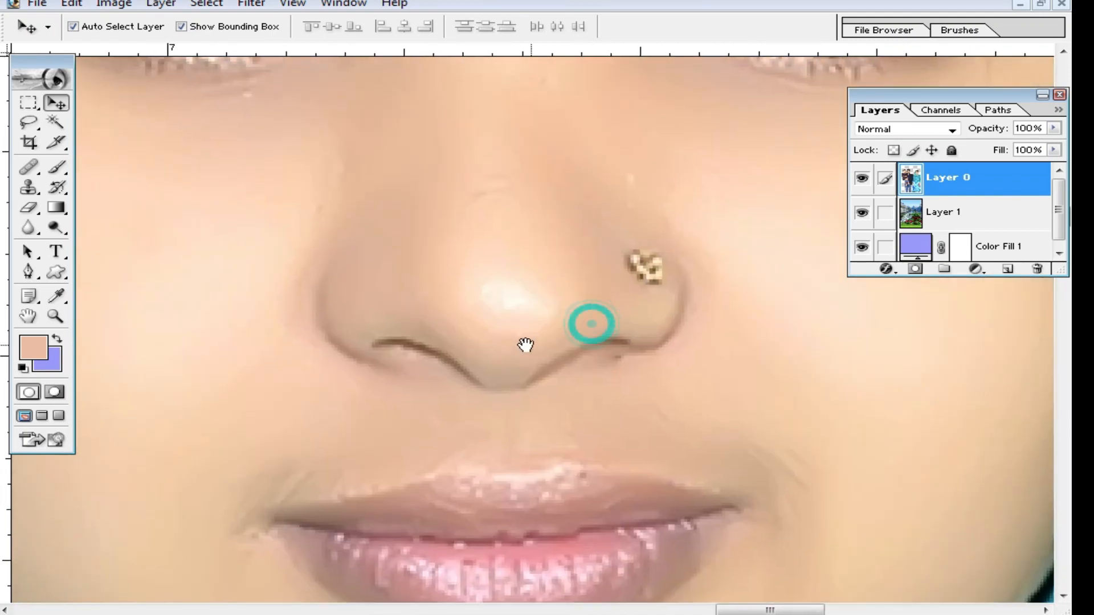
{"action": "left_click", "coordinate": [59, 168]}
{"action": "right_click", "coordinate": [614, 247]}
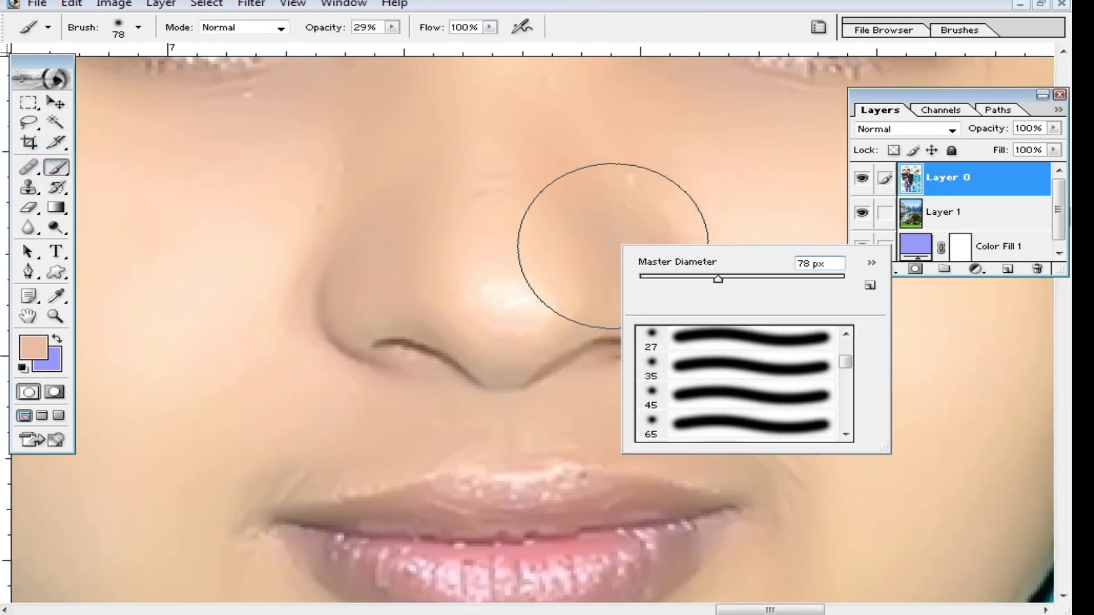
{"action": "left_click", "coordinate": [655, 279]}
{"action": "left_click", "coordinate": [531, 245], "text": "alt"}
{"action": "mouse_move", "coordinate": [520, 254]}
{"action": "left_mouse_down"}
{"action": "mouse_move", "coordinate": [530, 276]}
{"action": "mouse_move", "coordinate": [503, 324]}
{"action": "mouse_move", "coordinate": [473, 224]}
{"action": "left_mouse_up"}
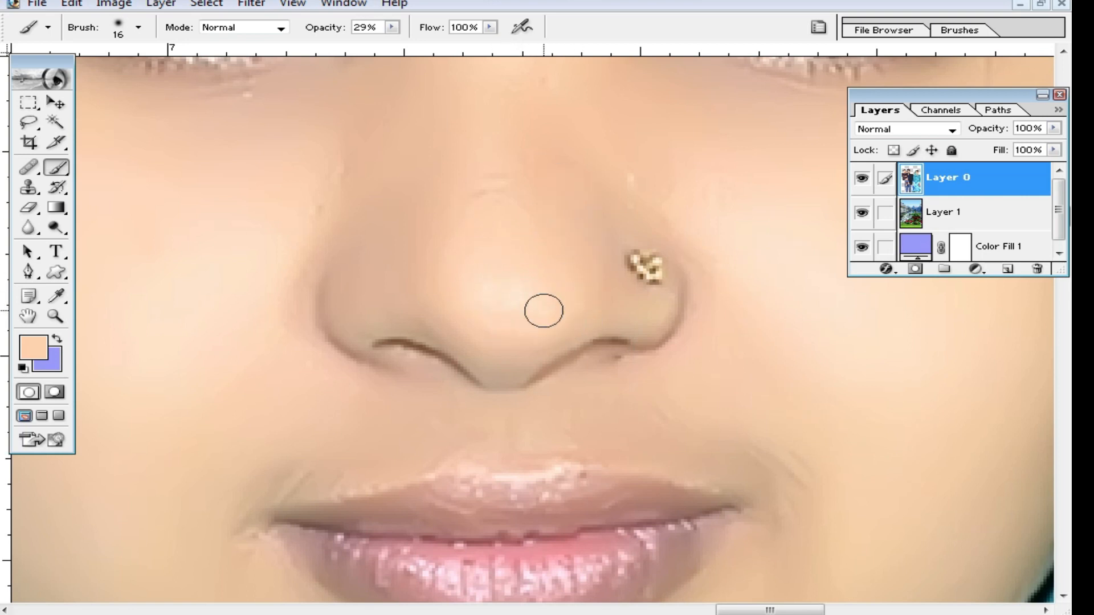
{"action": "left_click_drag", "start_coordinate": [521, 300], "coordinate": [525, 325]}
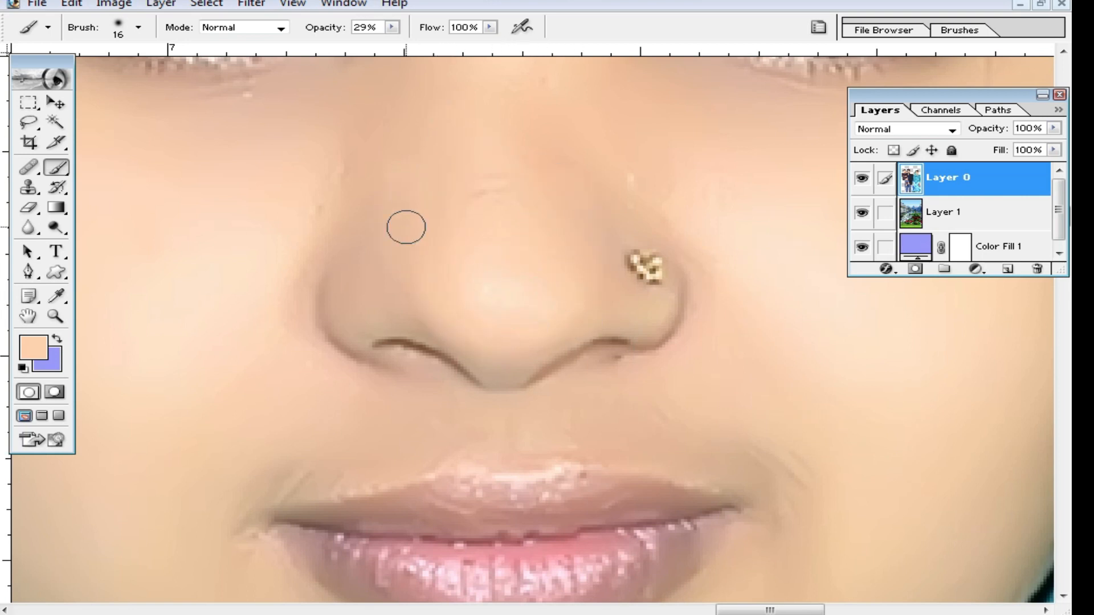
{"action": "left_click", "coordinate": [591, 302]}
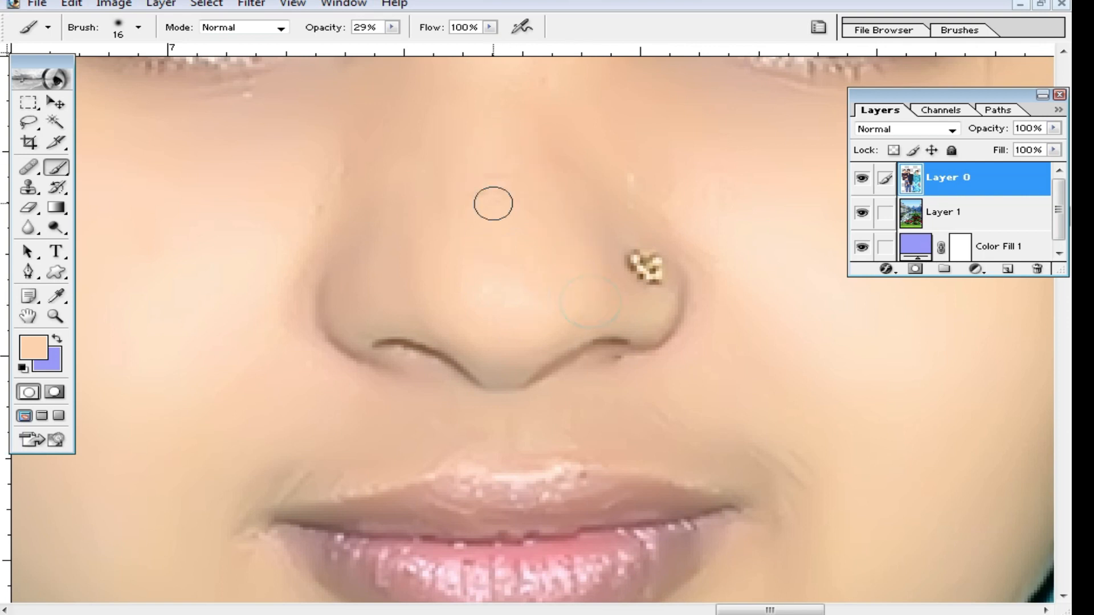
Sample the skin below the nose-stud side of the woman's nose and paint over the creases beside that mouth corner.
{"action": "left_click", "coordinate": [603, 368], "text": "alt"}
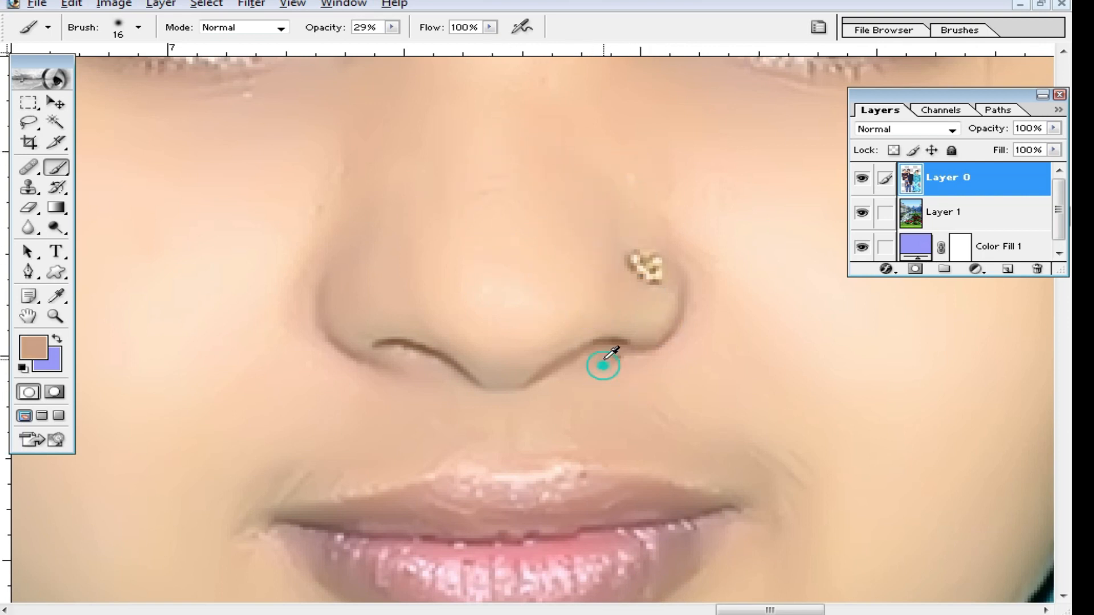
{"action": "left_click", "coordinate": [612, 372], "text": "alt"}
{"action": "left_click", "coordinate": [631, 376], "text": "alt"}
{"action": "left_click_drag", "start_coordinate": [774, 439], "coordinate": [776, 535]}
{"action": "mouse_move", "coordinate": [789, 457]}
{"action": "left_mouse_down"}
{"action": "mouse_move", "coordinate": [788, 523]}
{"action": "mouse_move", "coordinate": [729, 502]}
{"action": "left_mouse_up"}
Sample nearby skin and paint over the creases at the woman's opposite mouth corner and above her upper lip.
{"action": "left_click", "coordinate": [315, 422], "text": "alt"}
{"action": "left_click_drag", "start_coordinate": [303, 451], "coordinate": [264, 488]}
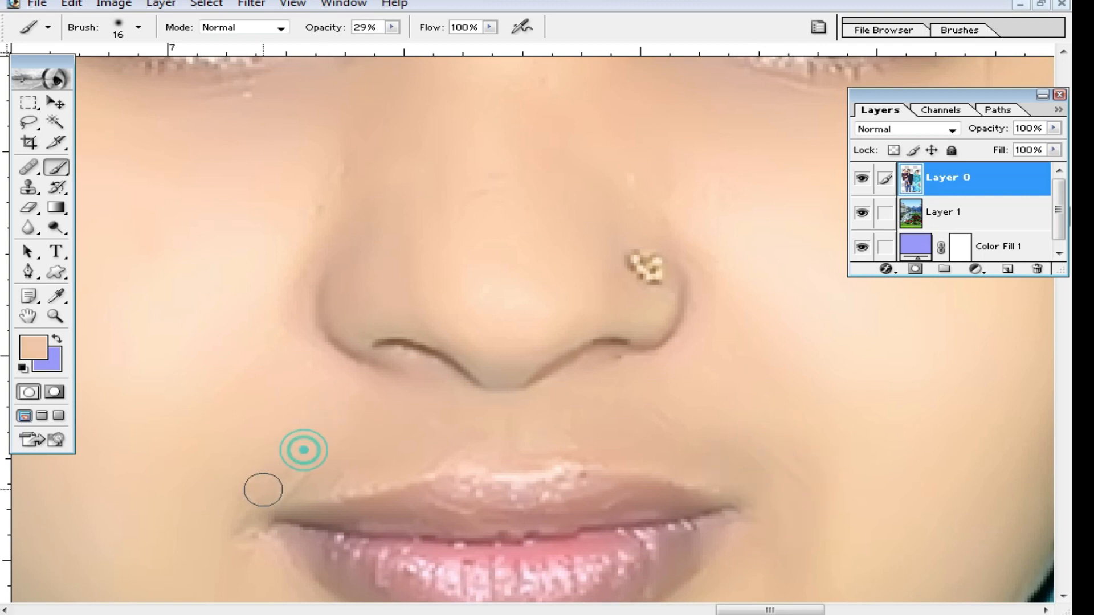
{"action": "left_click_drag", "start_coordinate": [325, 467], "coordinate": [242, 518]}
{"action": "left_click", "coordinate": [233, 577]}
{"action": "left_click", "coordinate": [248, 537]}
{"action": "left_click", "coordinate": [334, 452]}
{"action": "left_click", "coordinate": [435, 450]}
Smooth the skin beside the woman's nose and under her eye on the side without the nose stud.
{"action": "left_click_drag", "start_coordinate": [398, 257], "coordinate": [416, 462]}
{"action": "left_click_drag", "start_coordinate": [340, 352], "coordinate": [325, 419]}
{"action": "left_click", "coordinate": [276, 344], "text": "alt"}
{"action": "left_click_drag", "start_coordinate": [270, 306], "coordinate": [299, 309]}
Review the retouched faces of the woman, the man and the child at several magnifications.
{"action": "left_click", "coordinate": [522, 325], "text": "alt"}
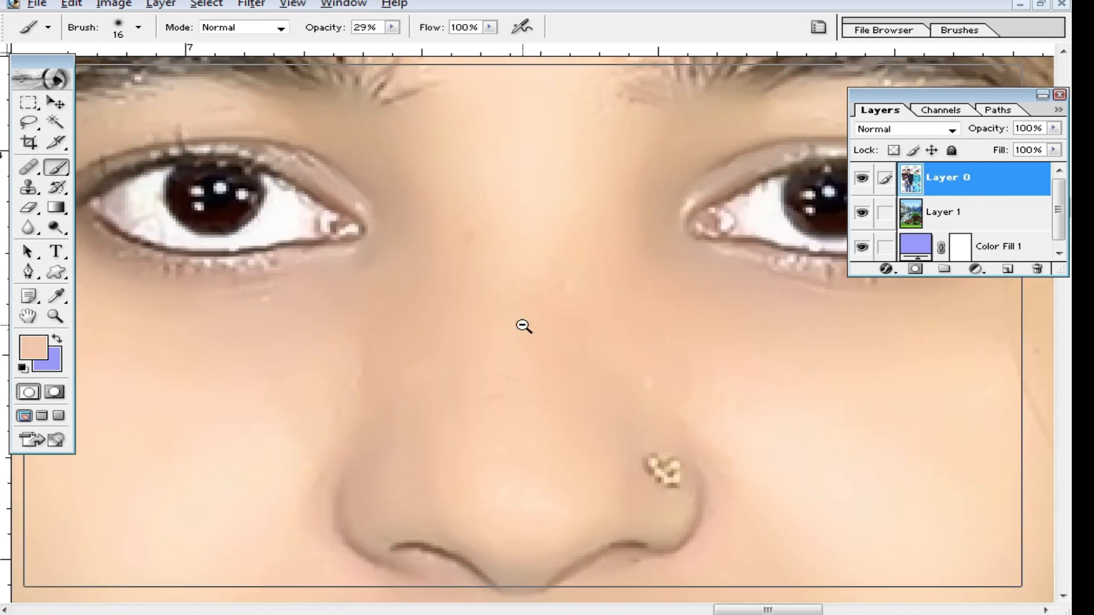
{"action": "left_click", "coordinate": [520, 325], "text": "alt"}
{"action": "left_click_drag", "start_coordinate": [534, 420], "coordinate": [565, 232]}
{"action": "left_click", "coordinate": [510, 336], "text": "alt"}
{"action": "left_click", "coordinate": [493, 308], "text": "alt"}
{"action": "left_click_drag", "start_coordinate": [462, 378], "coordinate": [627, 288]}
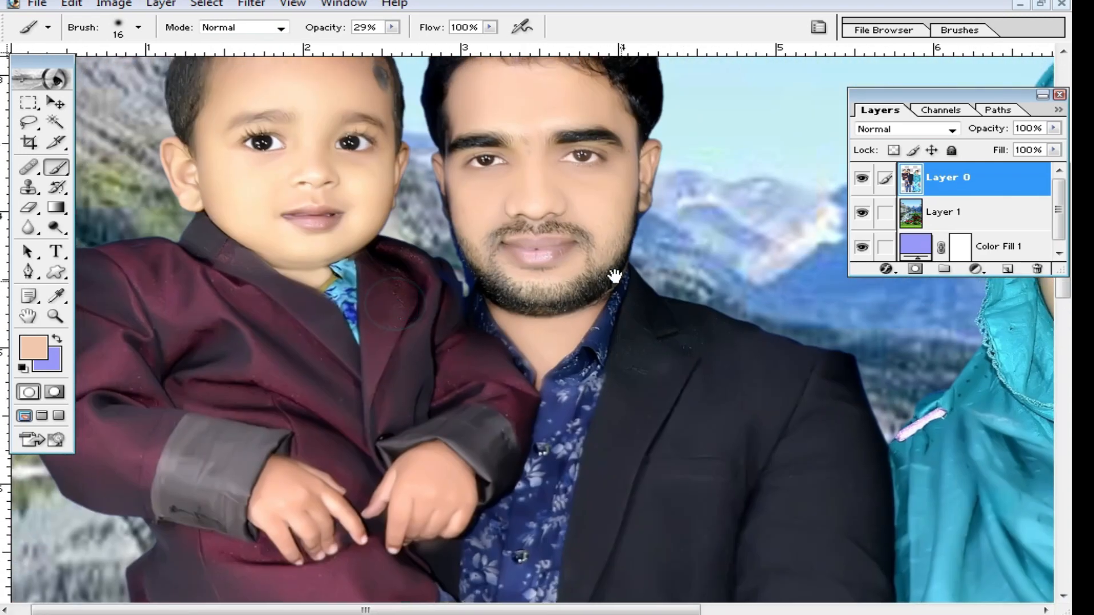
{"action": "left_click", "coordinate": [610, 269], "text": "ctrl"}
{"action": "left_click", "coordinate": [504, 299], "text": "ctrl"}
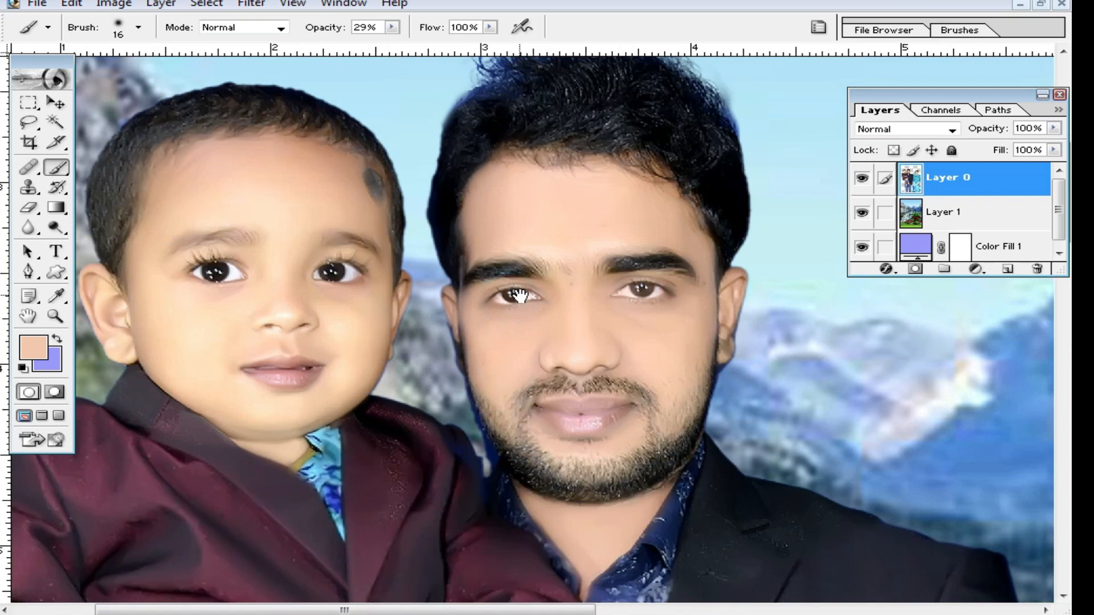
{"action": "left_click", "coordinate": [661, 347], "text": "alt"}
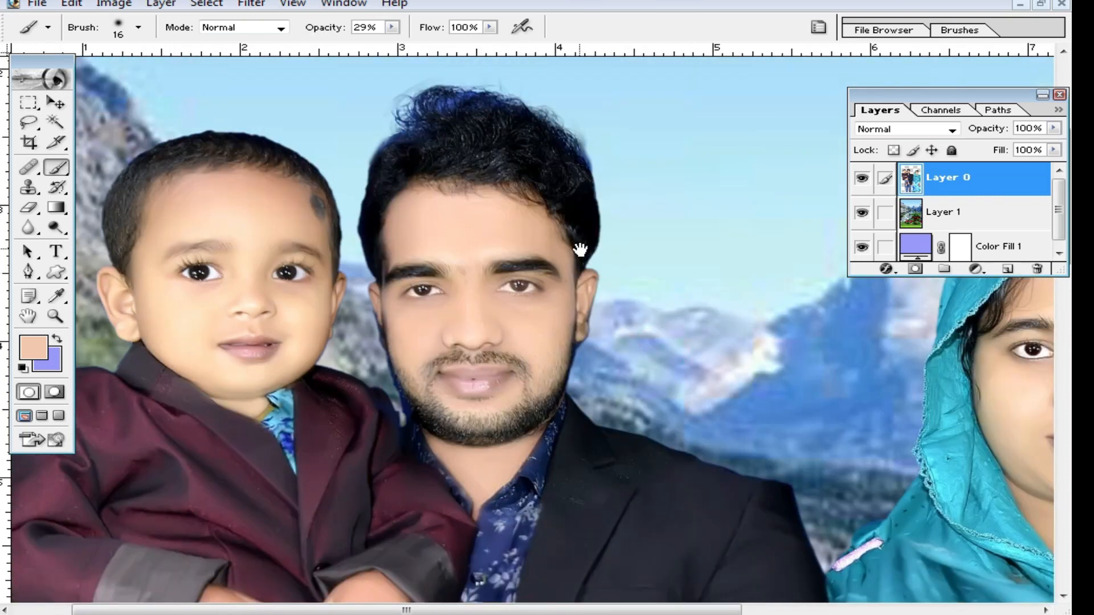
{"action": "left_click", "coordinate": [579, 249], "text": "alt"}
{"action": "left_click", "coordinate": [579, 249], "text": "alt"}
Select the sky on Layer 1 with the Magic Wand and feather the selection by 10 pixels.
{"action": "left_click", "coordinate": [56, 102]}
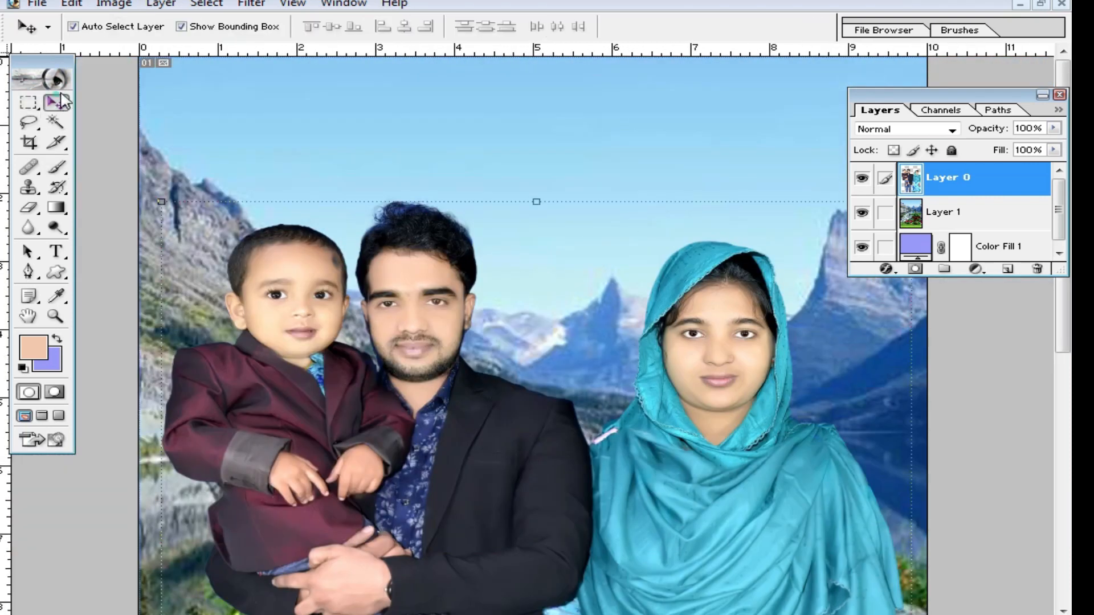
{"action": "left_click", "coordinate": [989, 217]}
{"action": "left_click", "coordinate": [56, 122]}
{"action": "left_click", "coordinate": [594, 105]}
{"action": "left_click", "coordinate": [549, 259]}
{"action": "left_click", "coordinate": [529, 306]}
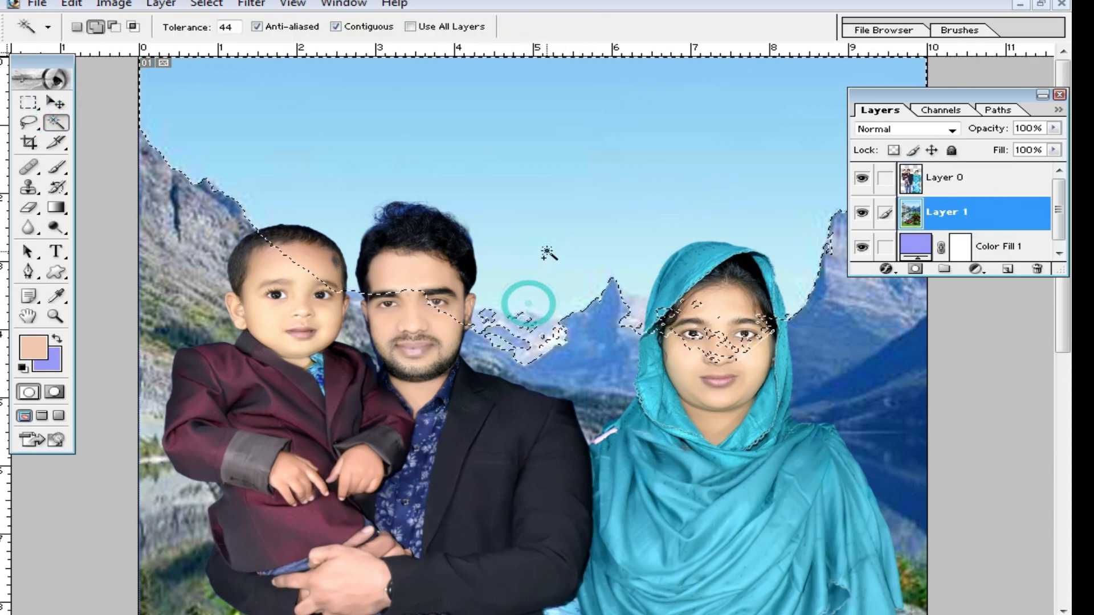
{"action": "key", "text": "ctrl+alt+d"}
{"action": "type", "text": "10"}
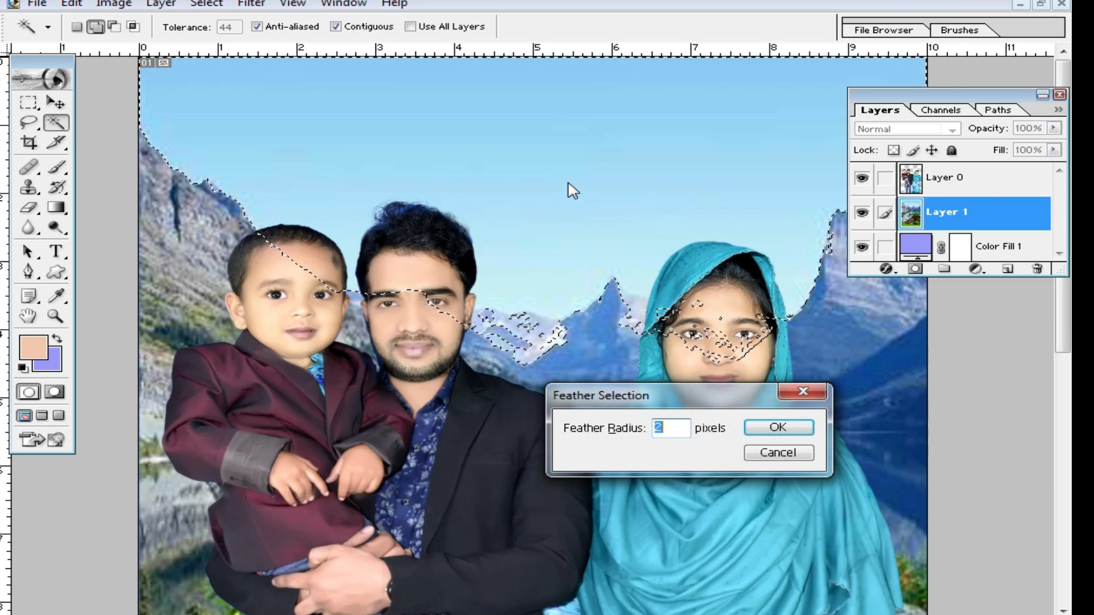
{"action": "key", "text": "Return"}
Tint the selected sky's highlights with Color Balance, setting cyan-red to -1 and yellow-blue to +100.
{"action": "key", "text": "ctrl+b"}
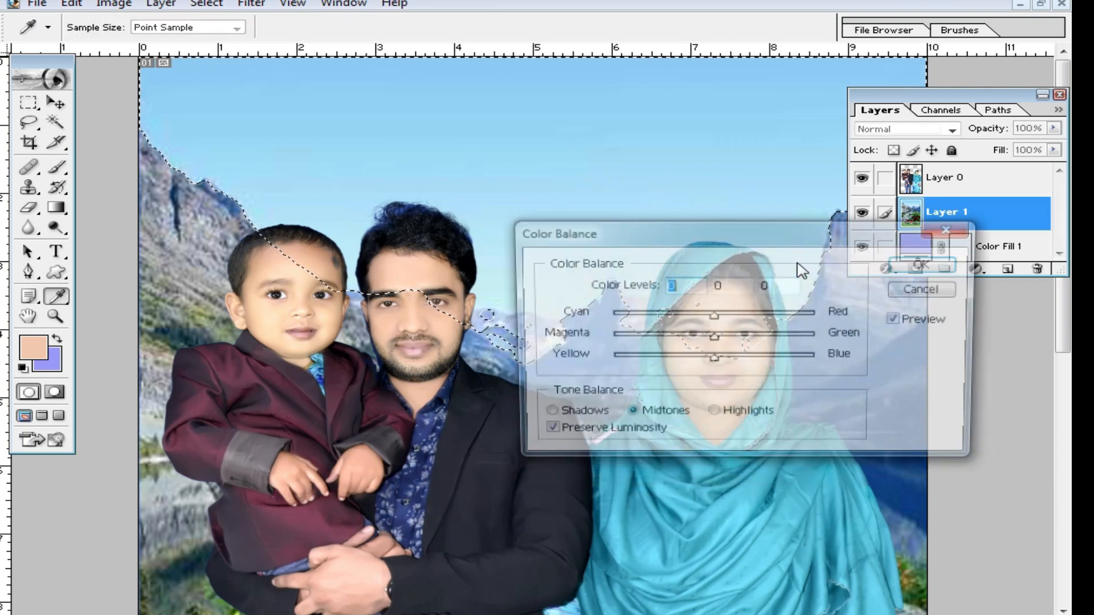
{"action": "left_click", "coordinate": [717, 415]}
{"action": "left_click_drag", "start_coordinate": [724, 356], "coordinate": [908, 362]}
{"action": "left_click_drag", "start_coordinate": [717, 319], "coordinate": [741, 328]}
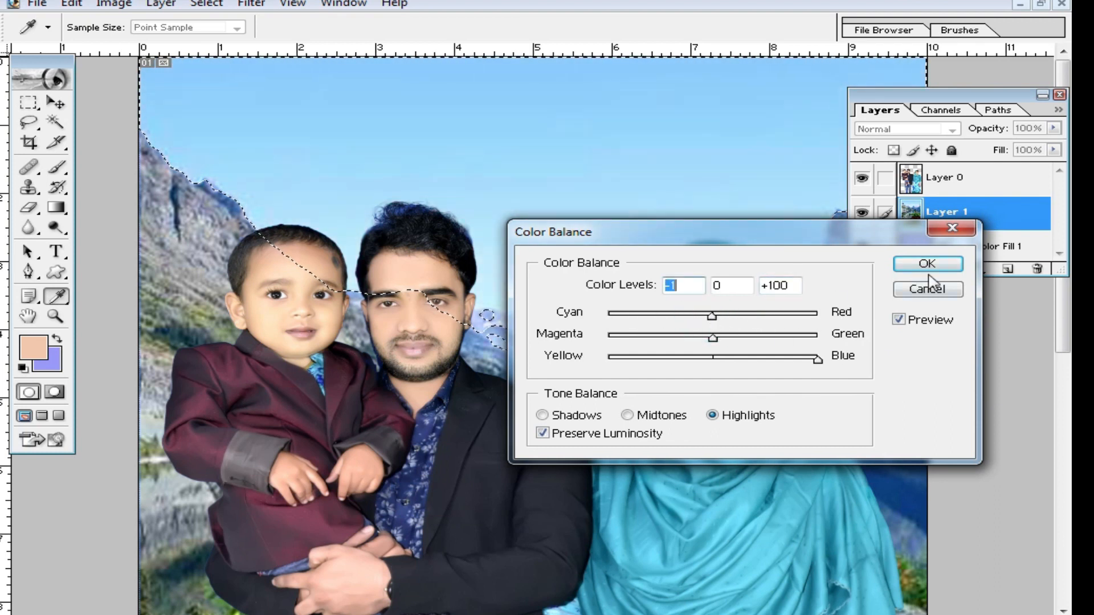
{"action": "left_click", "coordinate": [928, 263]}
Darken the selected sky with a Curves point at input 179 and output 102, and clear the selection.
{"action": "key", "text": "ctrl+m"}
{"action": "left_click_drag", "start_coordinate": [793, 309], "coordinate": [839, 313]}
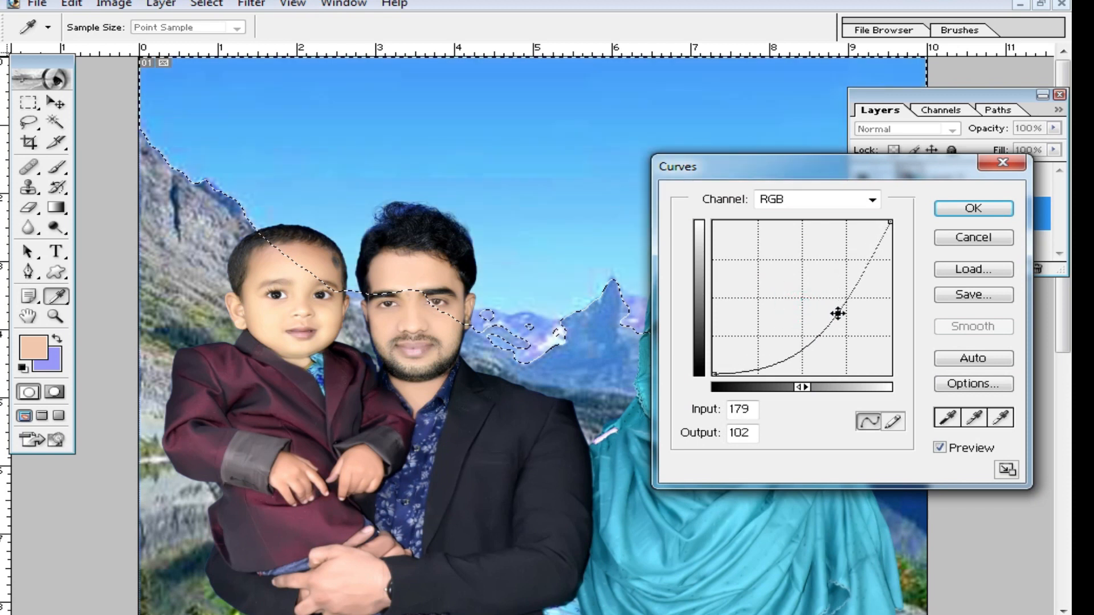
{"action": "left_click", "coordinate": [957, 209]}
{"action": "key", "text": "w"}
{"action": "left_click", "coordinate": [35, 109]}
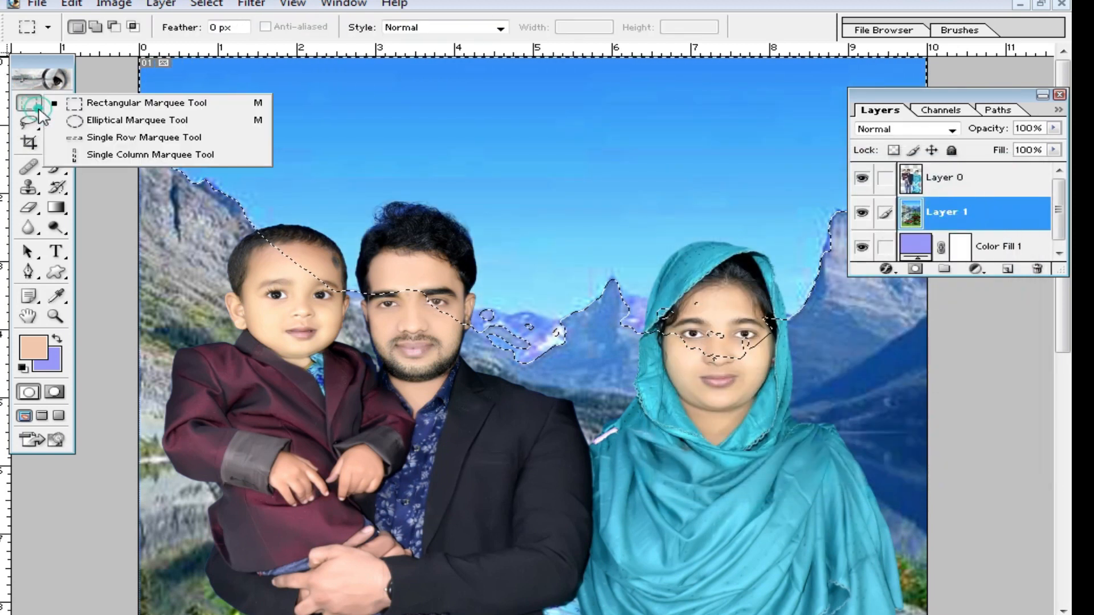
{"action": "left_click", "coordinate": [619, 369]}
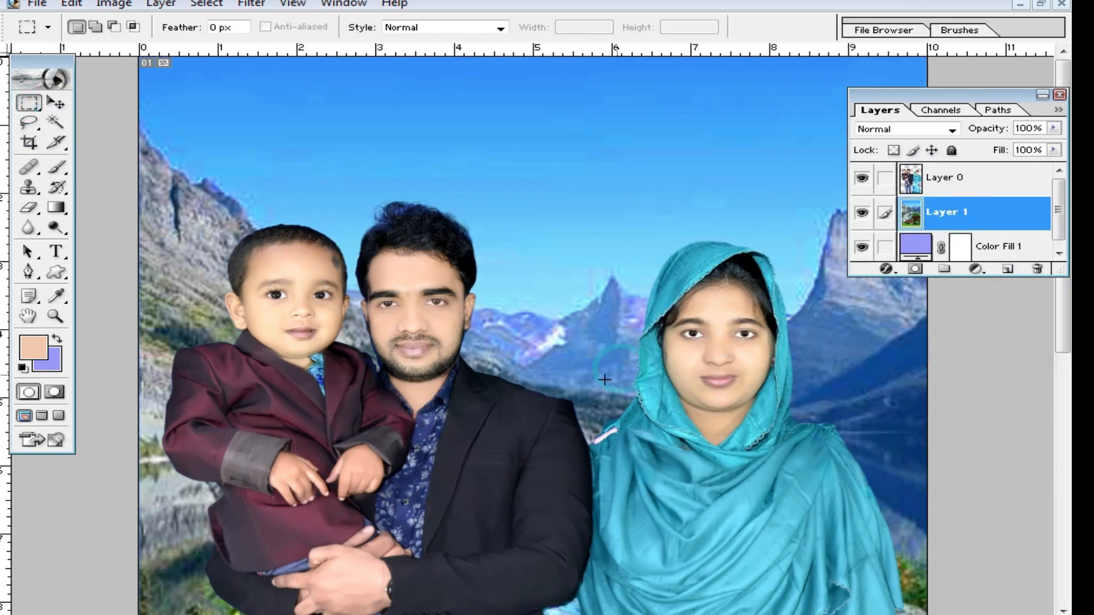
Check the deeper blue sky around the heads and mountains, both close up and across the full picture.
{"action": "left_click", "coordinate": [459, 327], "text": "ctrl"}
{"action": "left_click", "coordinate": [512, 293], "text": "ctrl"}
{"action": "left_click_drag", "start_coordinate": [513, 293], "coordinate": [582, 436]}
{"action": "left_click", "coordinate": [574, 358], "text": "alt"}
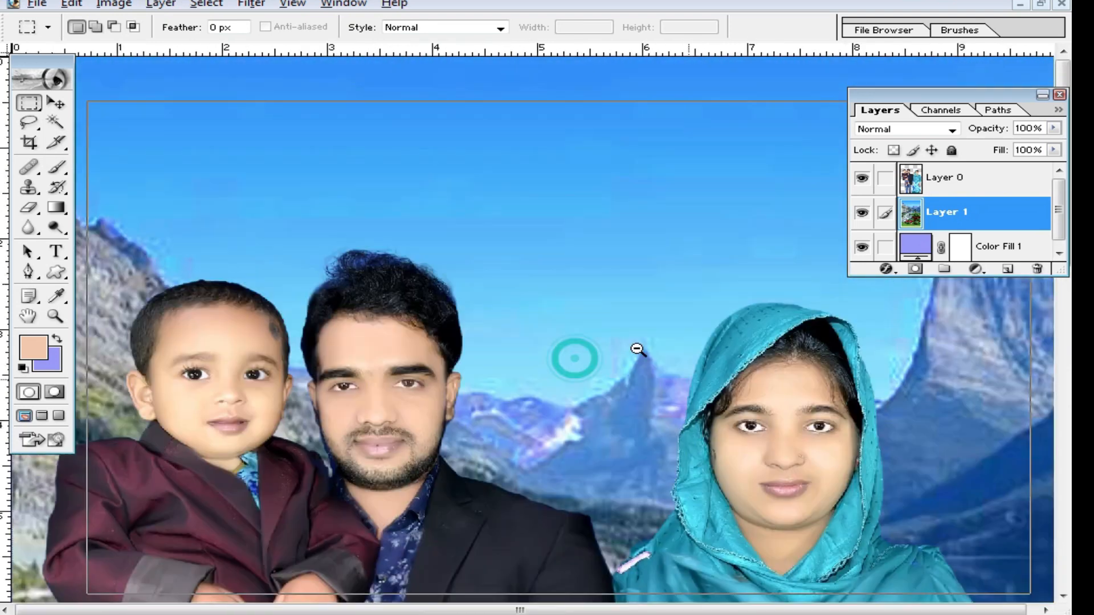
{"action": "left_click", "coordinate": [638, 349], "text": "alt"}
{"action": "left_click", "coordinate": [678, 328], "text": "alt"}
{"action": "left_click", "coordinate": [664, 276], "text": "alt"}
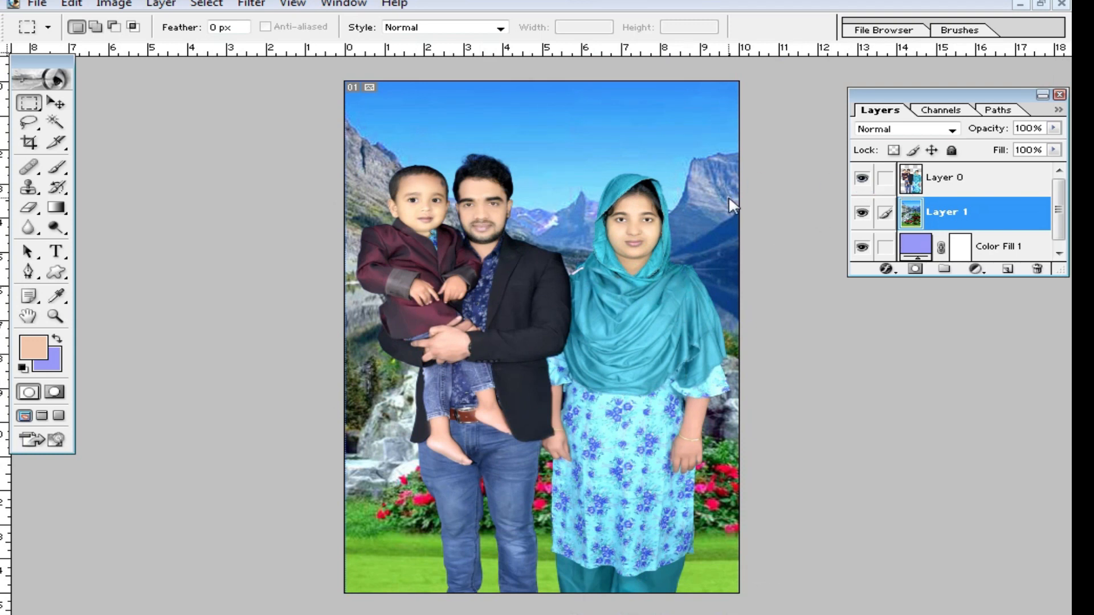
Save a copy of the finished picture as a JPEG named uuuu, and close the composite and the landscape background document.
{"action": "key", "text": "ctrl+shift+s"}
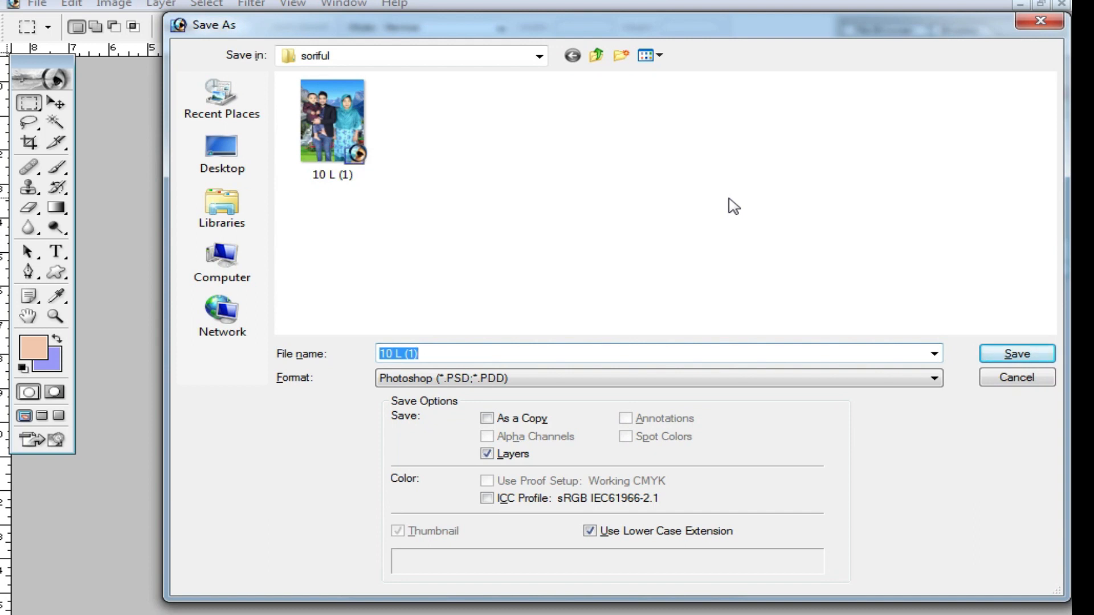
{"action": "left_click", "coordinate": [646, 379]}
{"action": "left_click", "coordinate": [546, 484]}
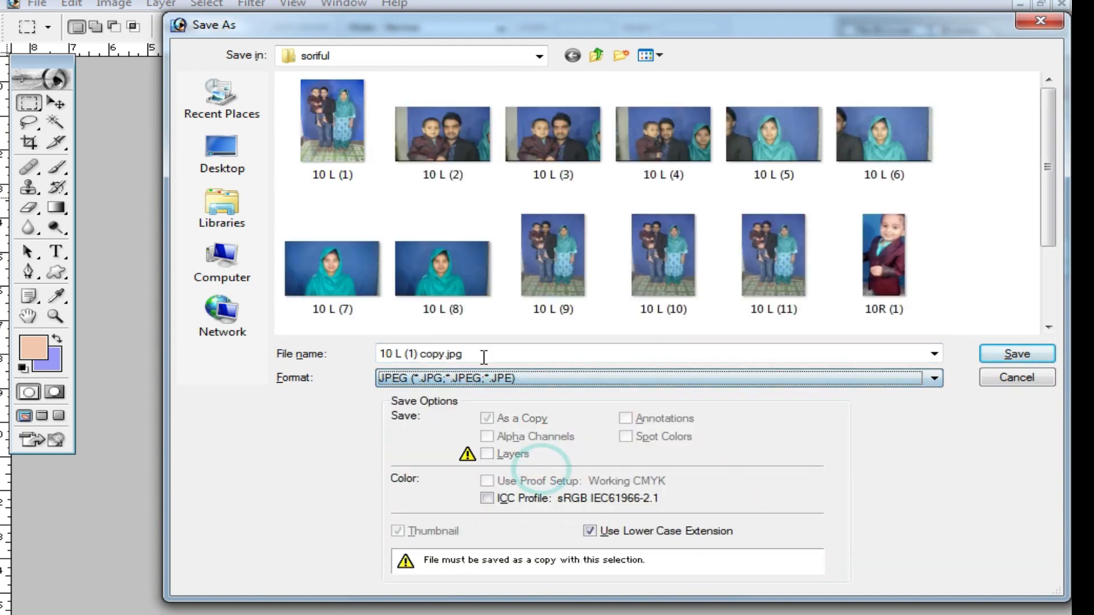
{"action": "double_click", "coordinate": [556, 355]}
{"action": "type", "text": "uuuu"}
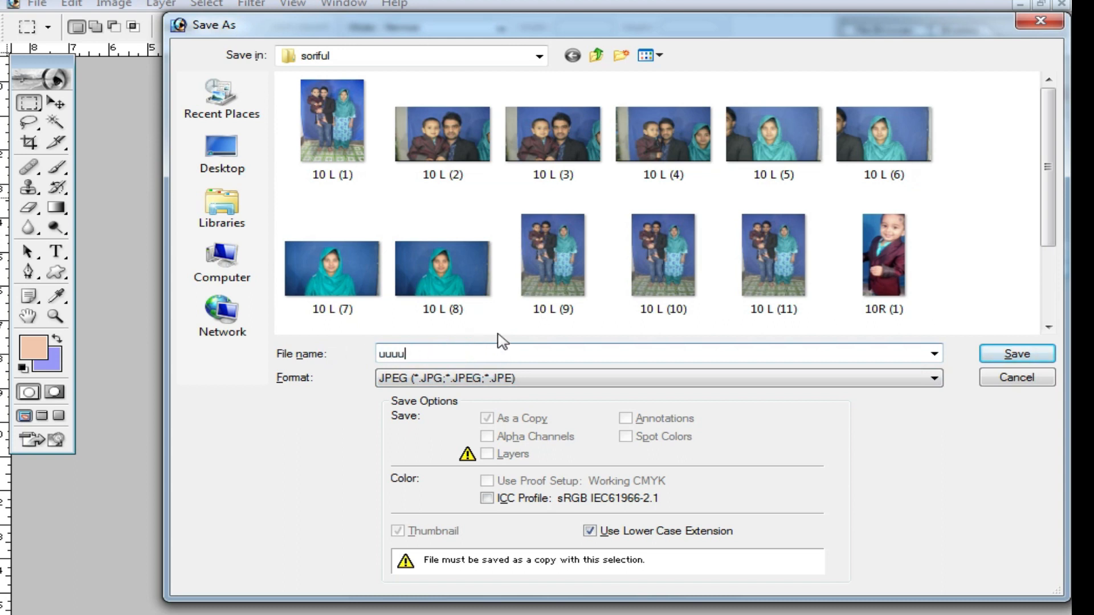
{"action": "left_click", "coordinate": [992, 363]}
{"action": "left_click", "coordinate": [719, 188]}
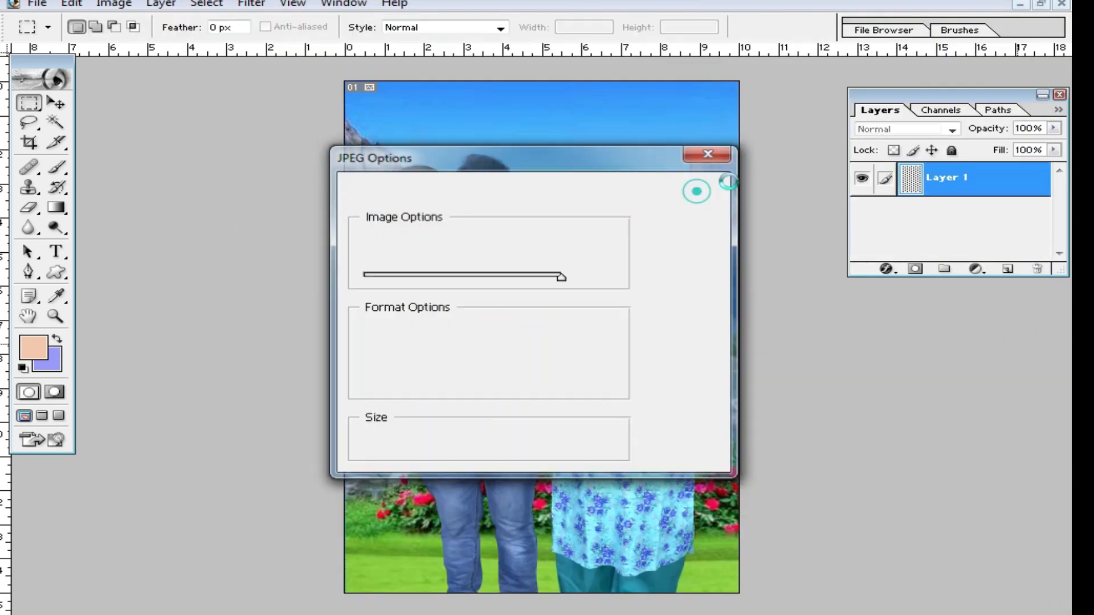
{"action": "left_click", "coordinate": [1061, 5]}
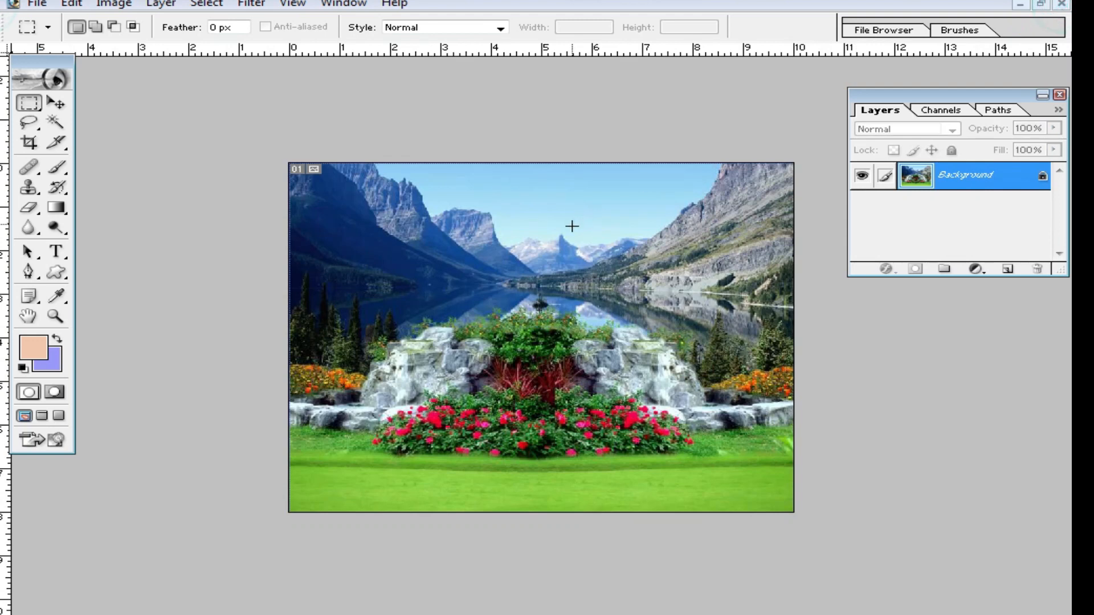
{"action": "left_click", "coordinate": [1061, 5]}
Open the original photo 10 L (1).JPG together with uuuu.jpg and arrange them side by side for a before-and-after comparison.
{"action": "double_click", "coordinate": [575, 211]}
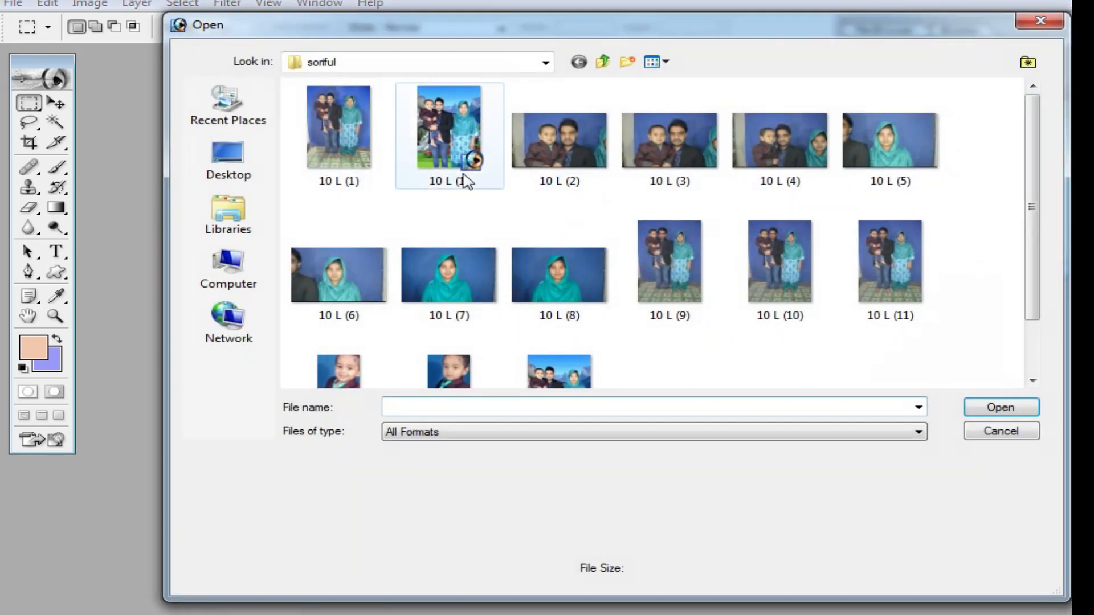
{"action": "left_click", "coordinate": [340, 134]}
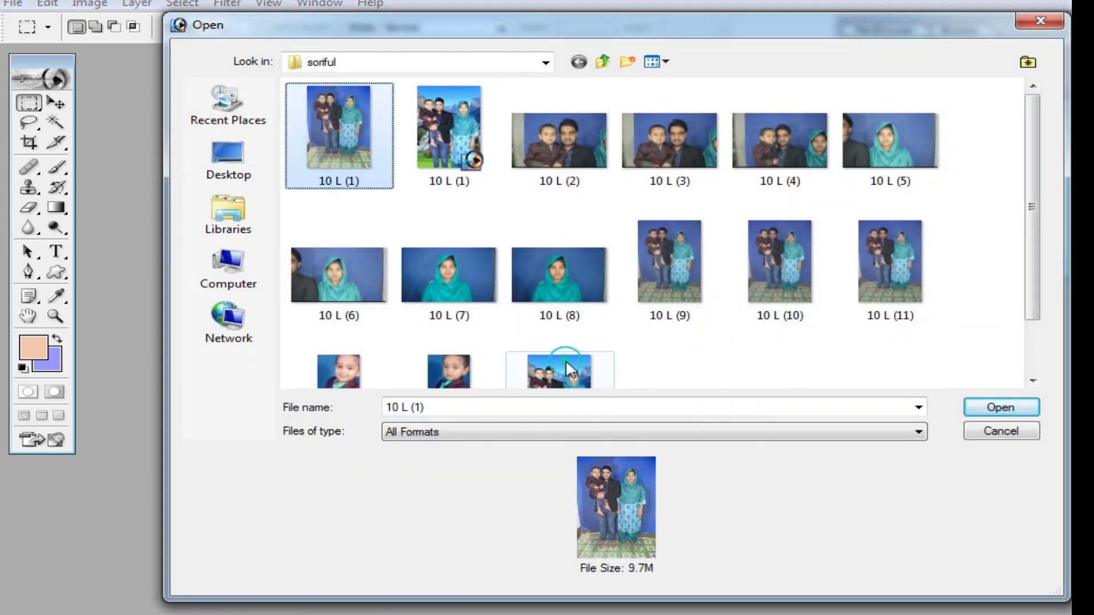
{"action": "left_click", "coordinate": [566, 361], "text": "ctrl"}
{"action": "left_click", "coordinate": [1003, 407]}
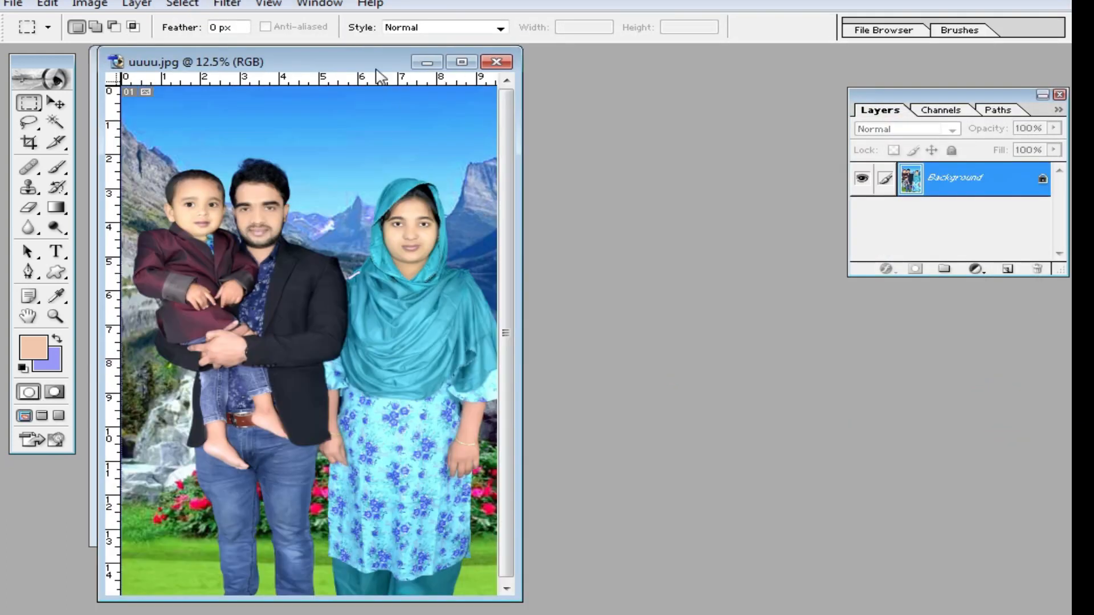
{"action": "left_click_drag", "start_coordinate": [334, 61], "coordinate": [724, 50]}
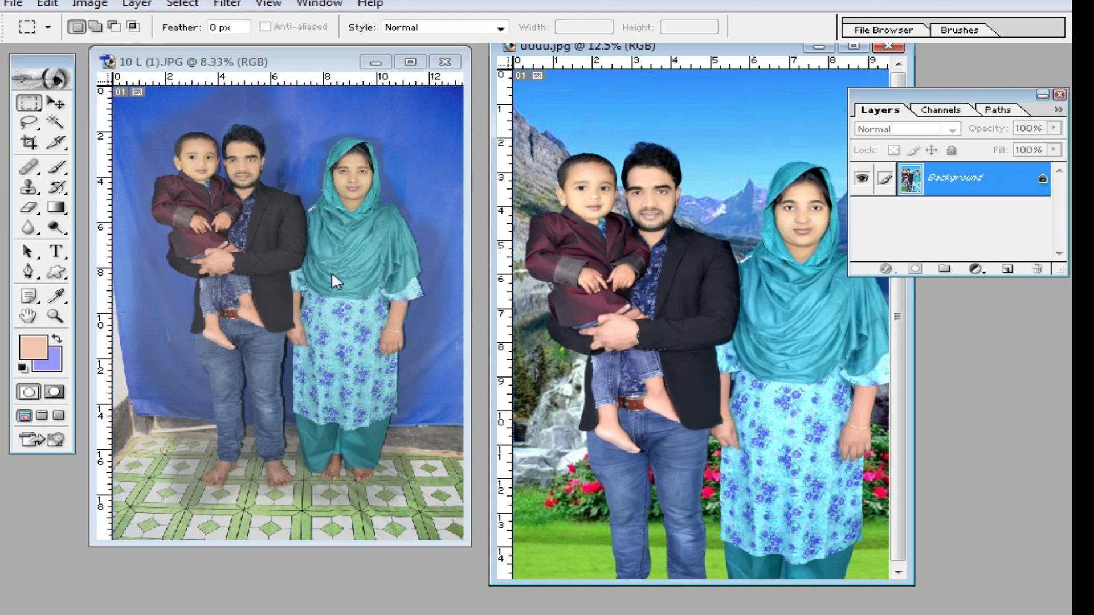
Close the original photo and view the finished uuuu.jpg maximized at a larger zoom.
{"action": "left_click", "coordinate": [445, 61]}
{"action": "double_click", "coordinate": [711, 47]}
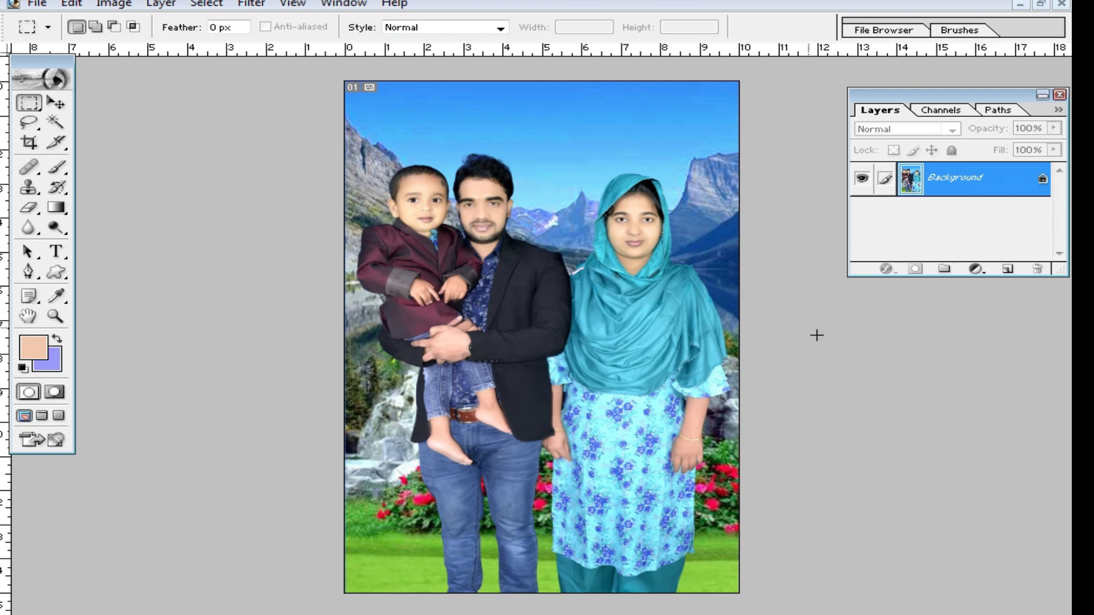
{"action": "key", "text": "ctrl+plus"}
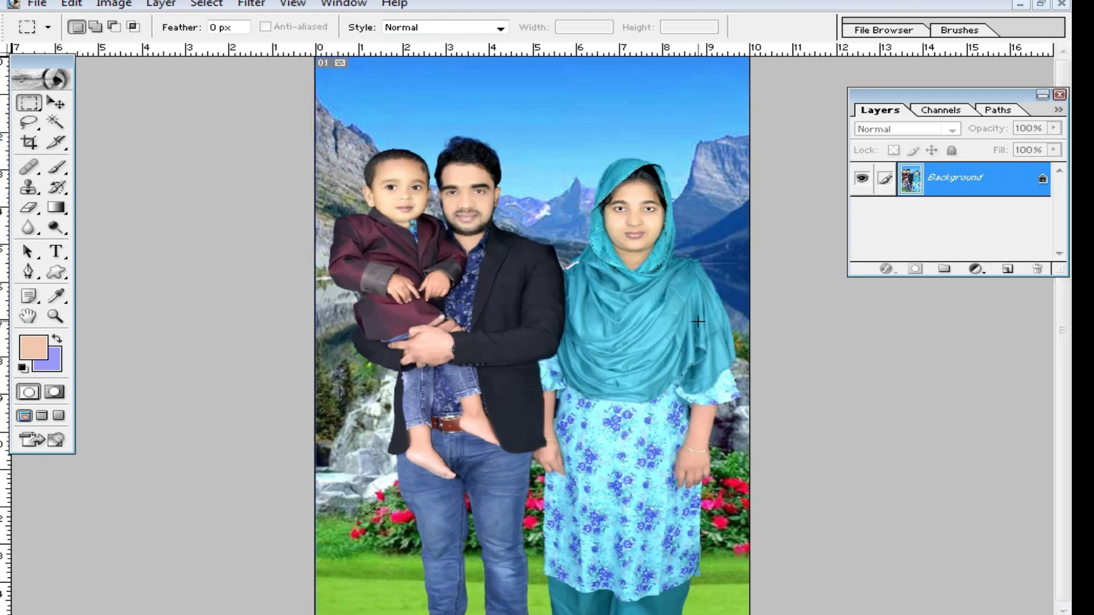